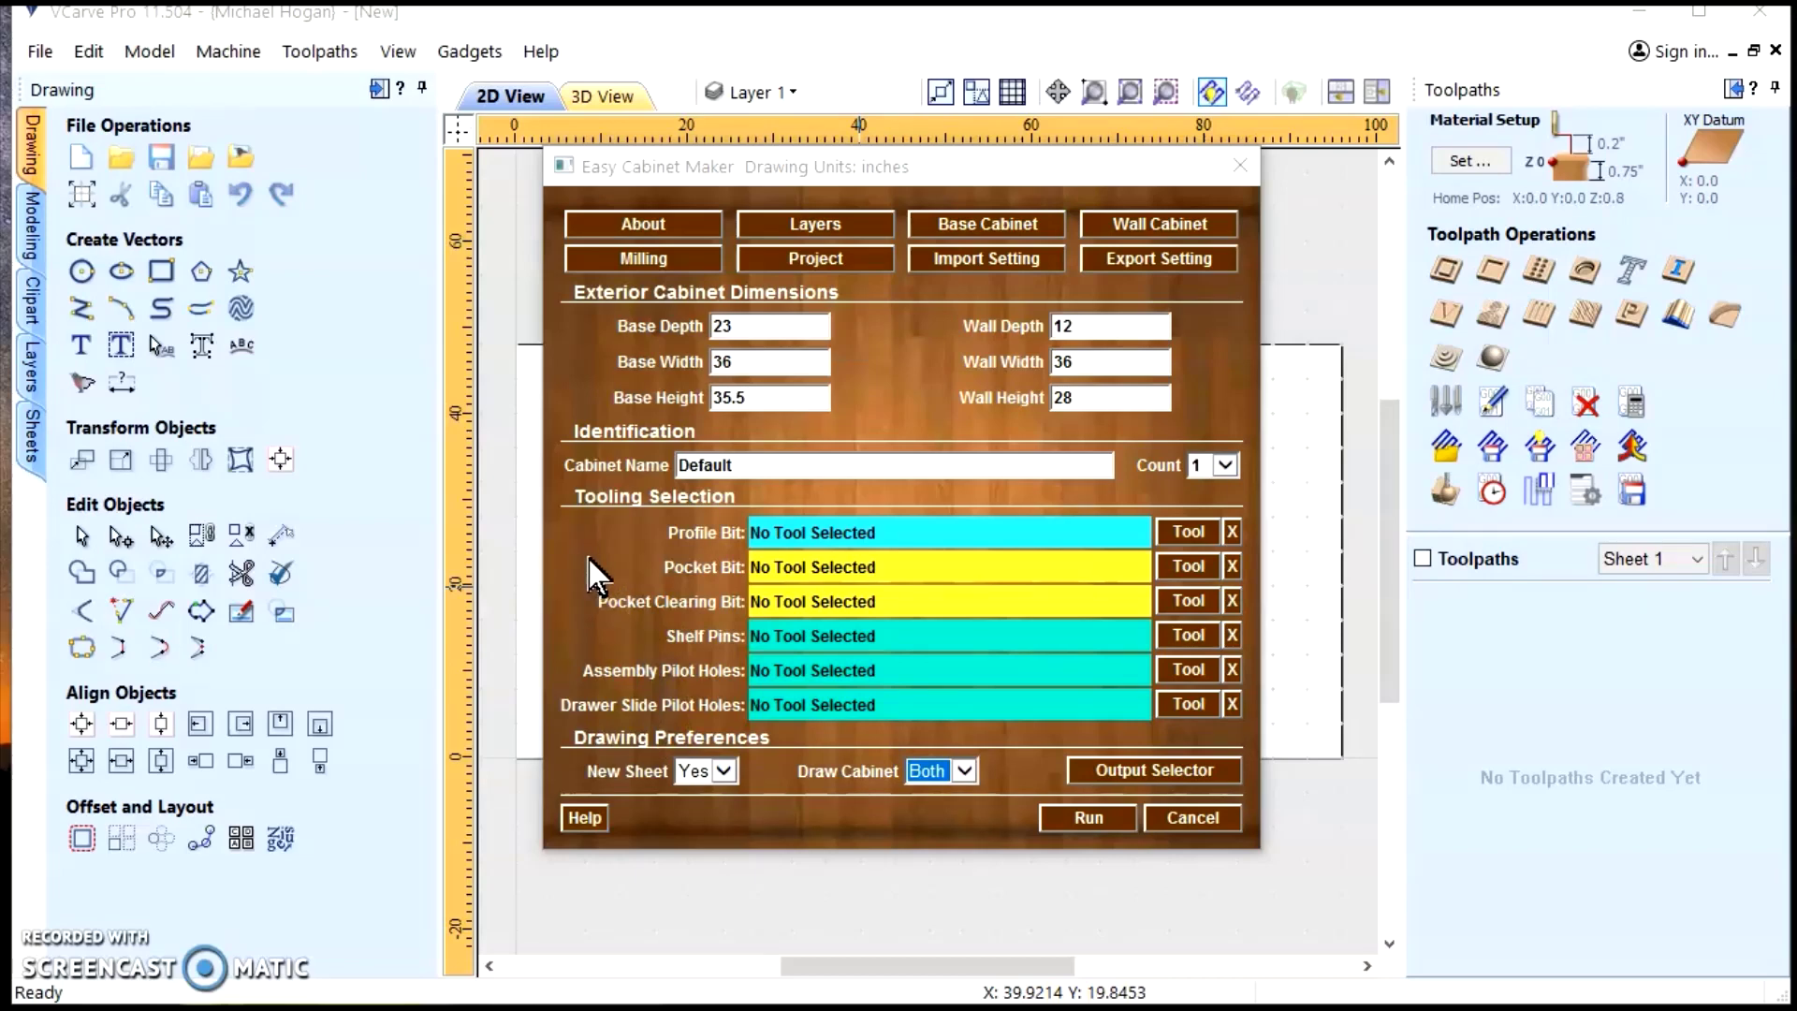
Save the project setup, rename the cabinet 'Kitchen Base', and save its base cabinet settings
click(823, 258)
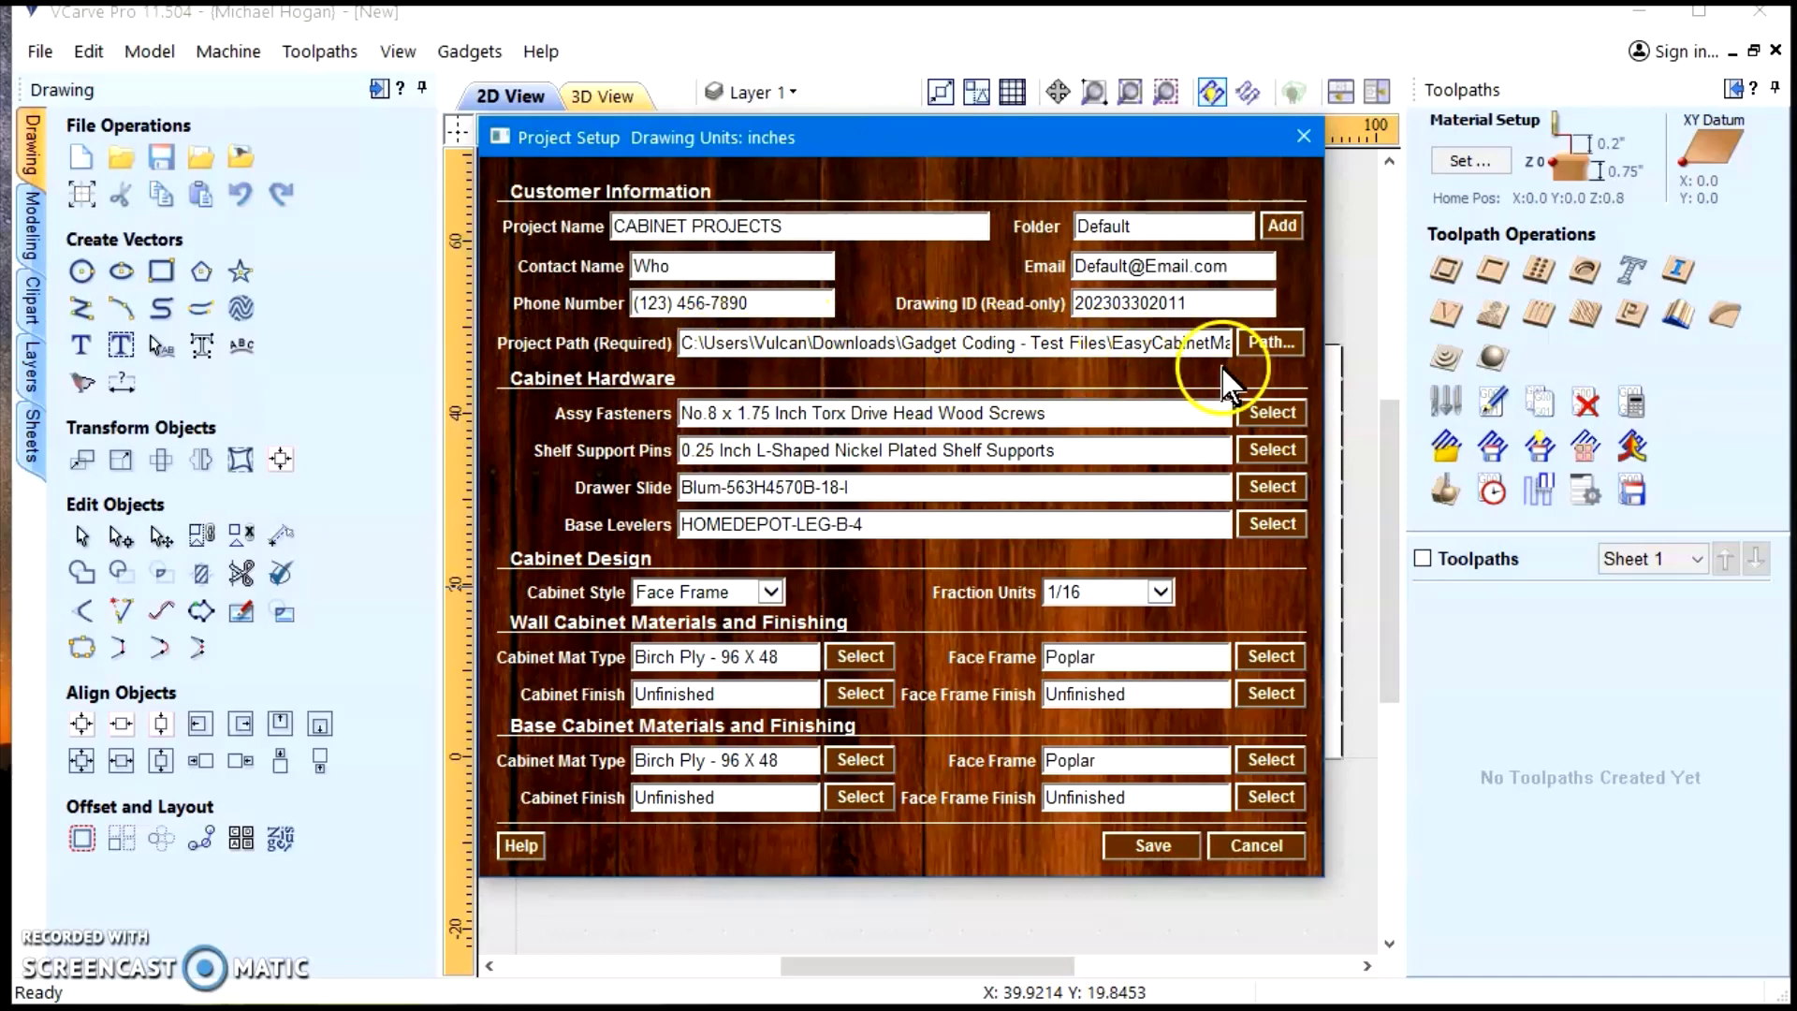
click(1152, 847)
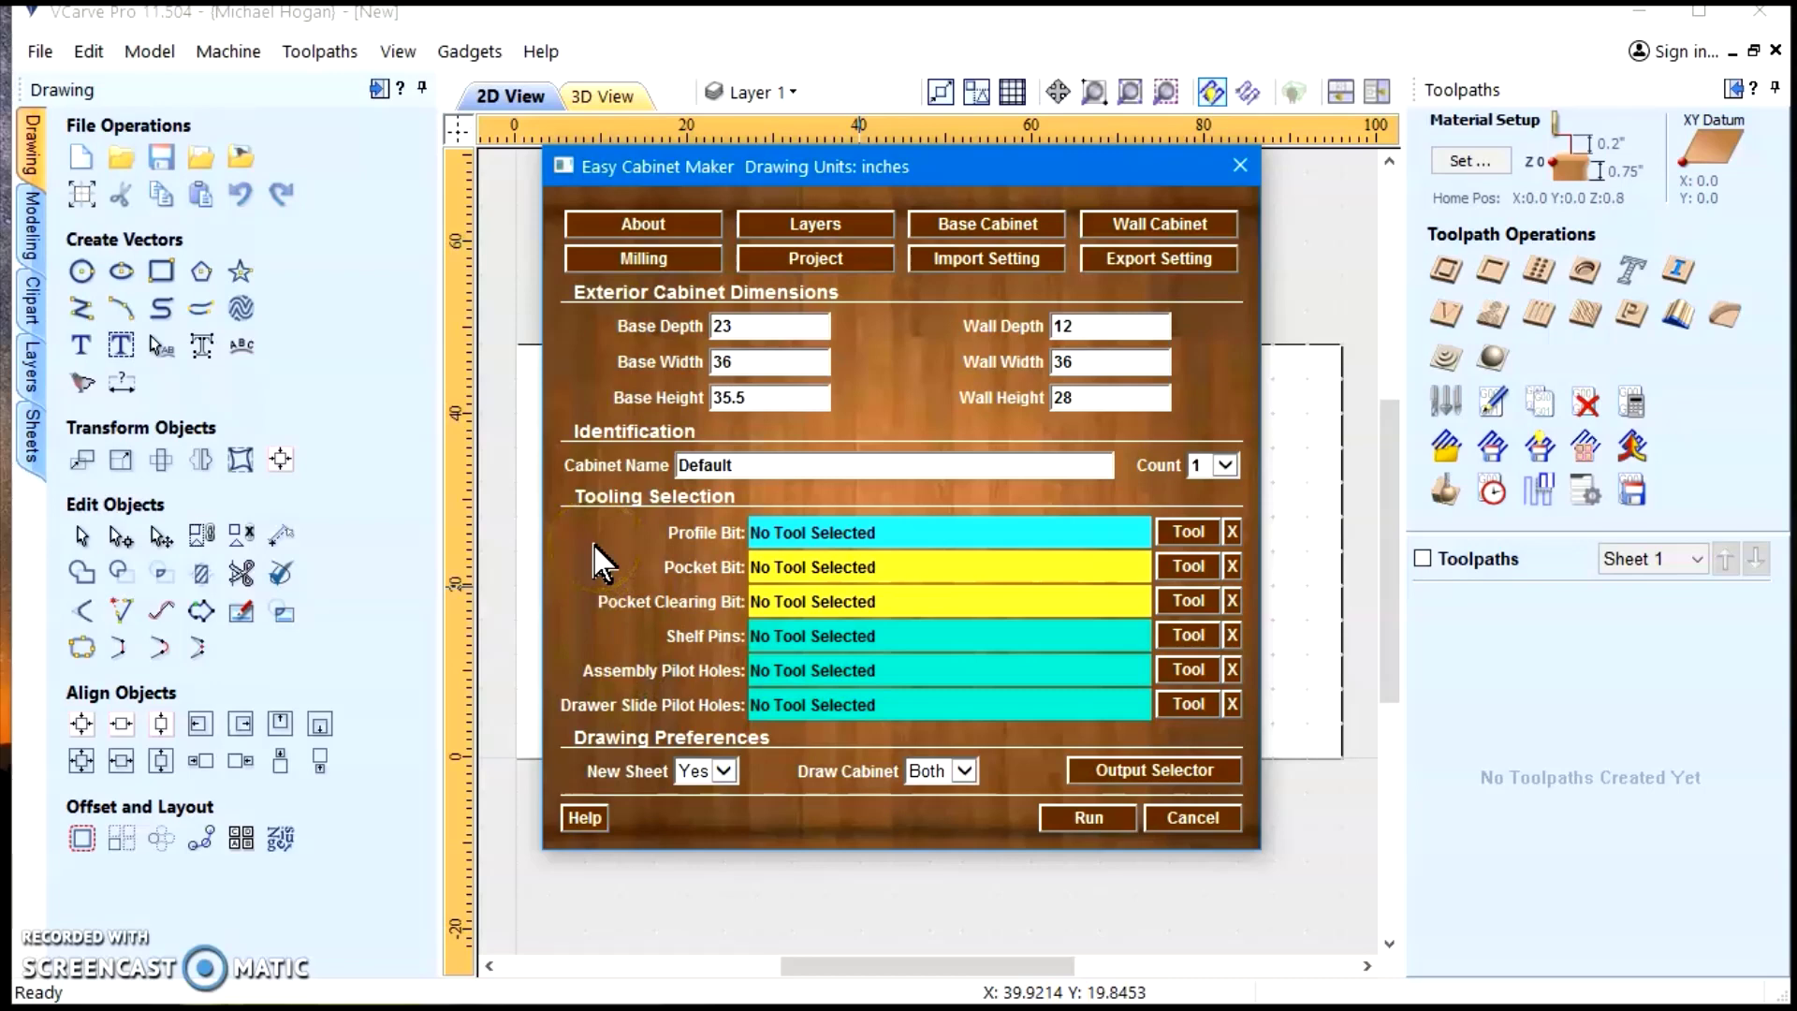
click(743, 467)
drag(744, 468, 677, 466)
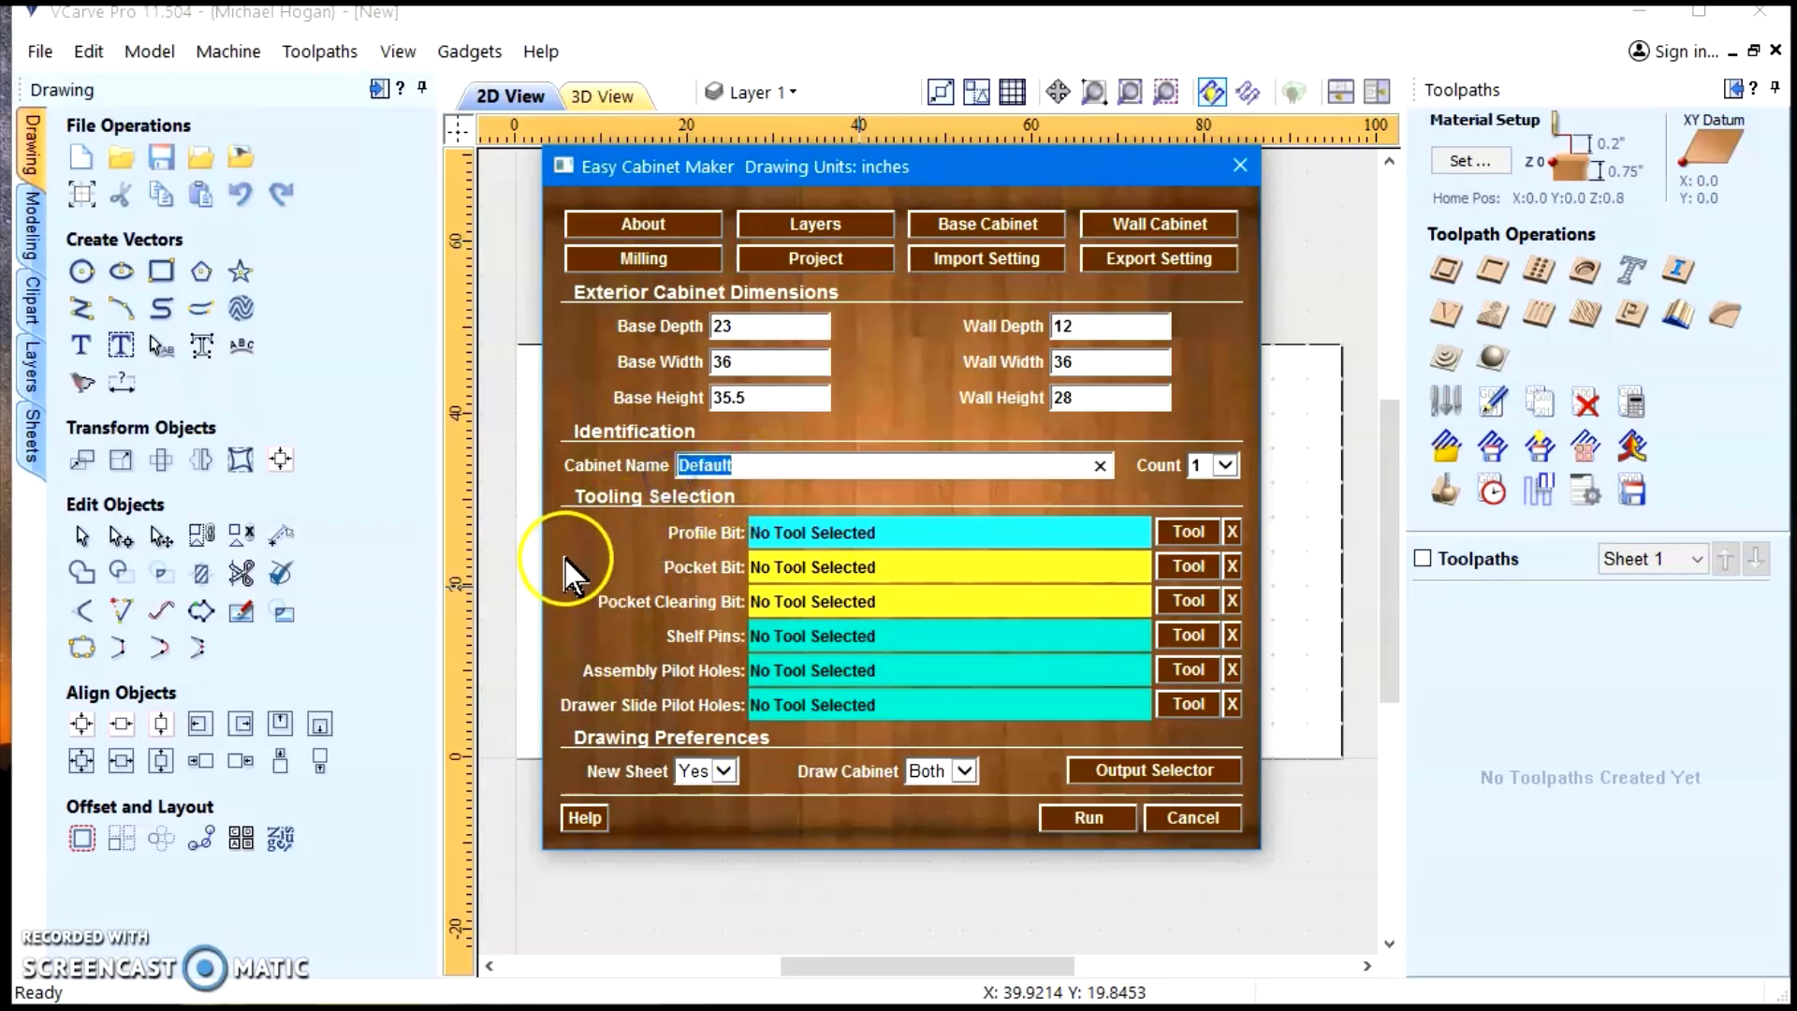
text(Ki)
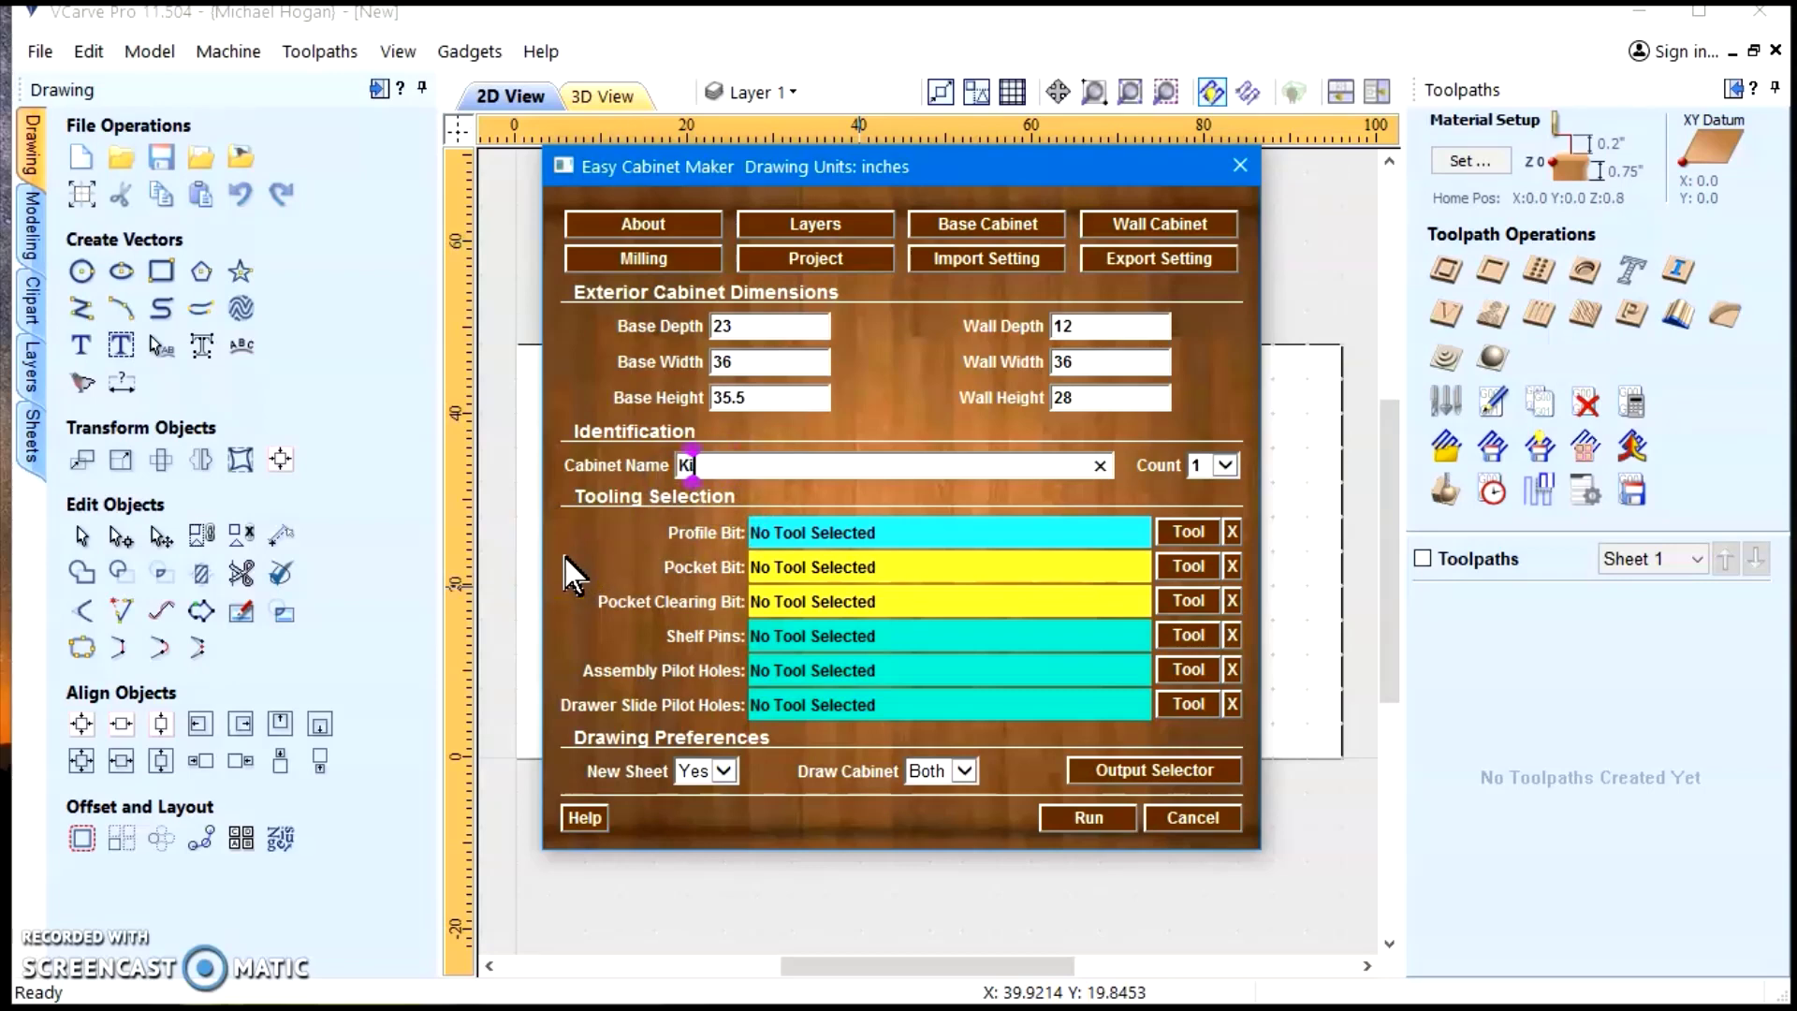
text(tchen Base)
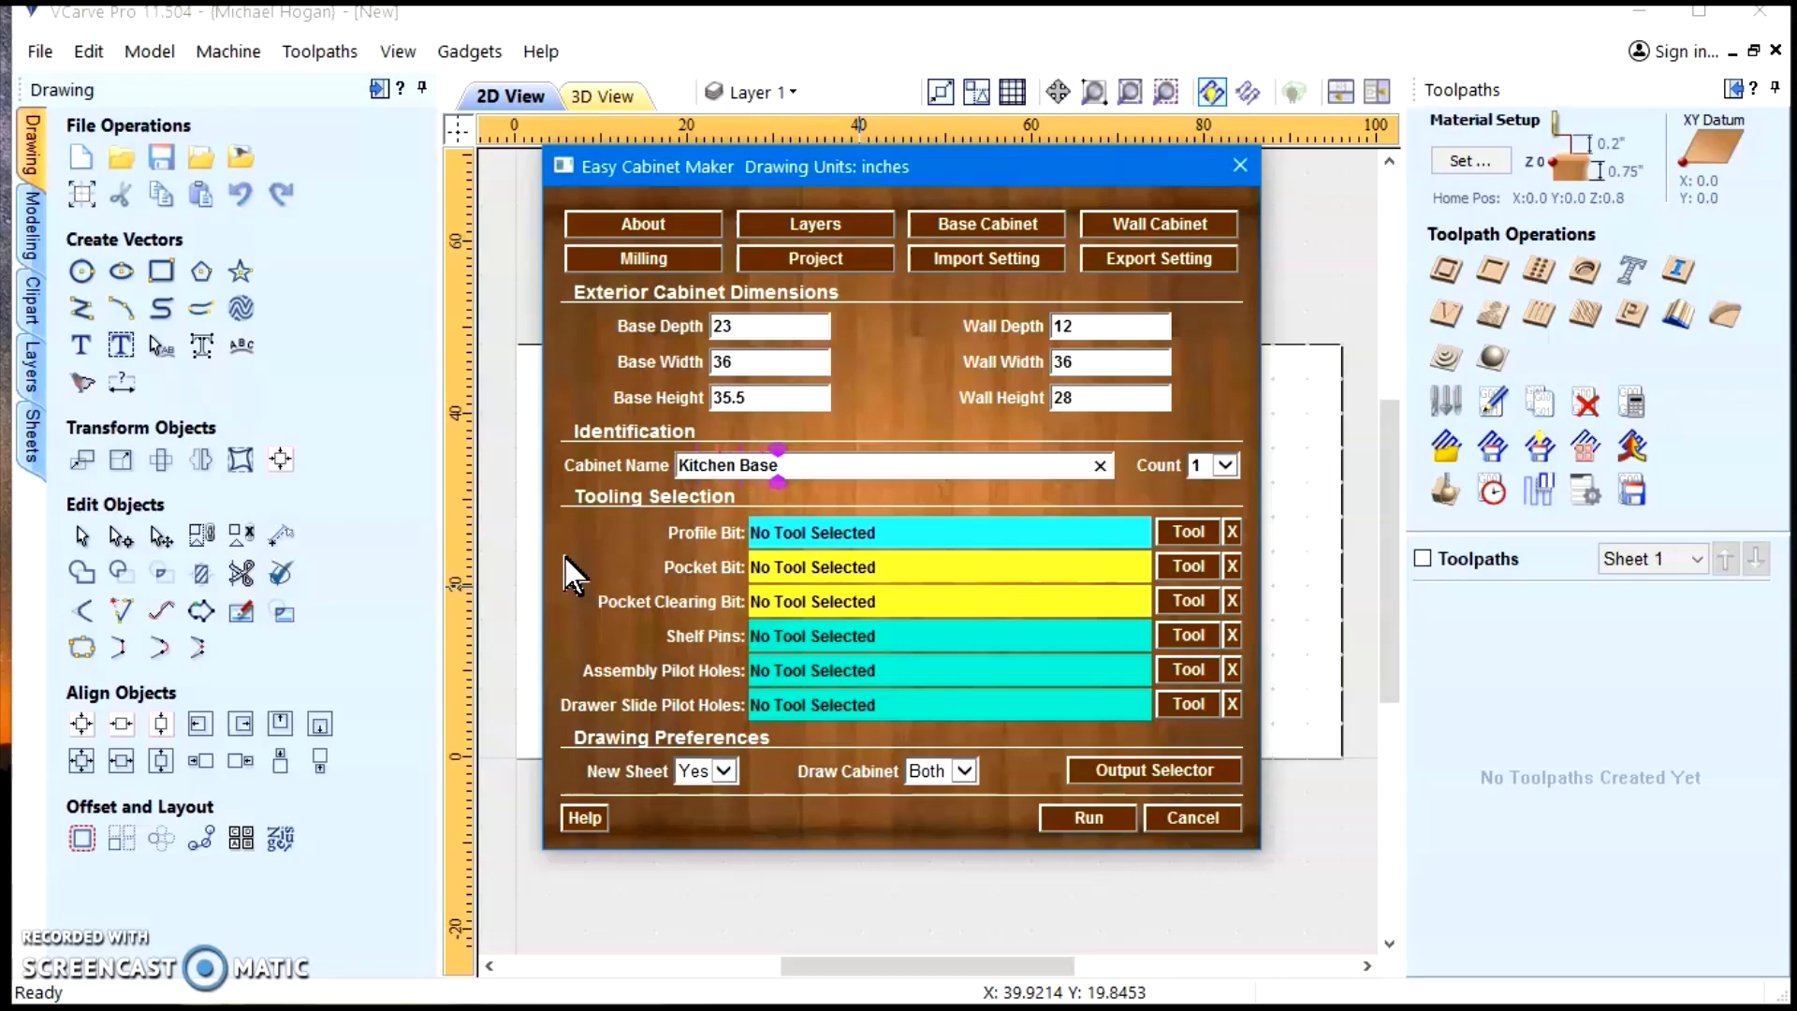
click(952, 223)
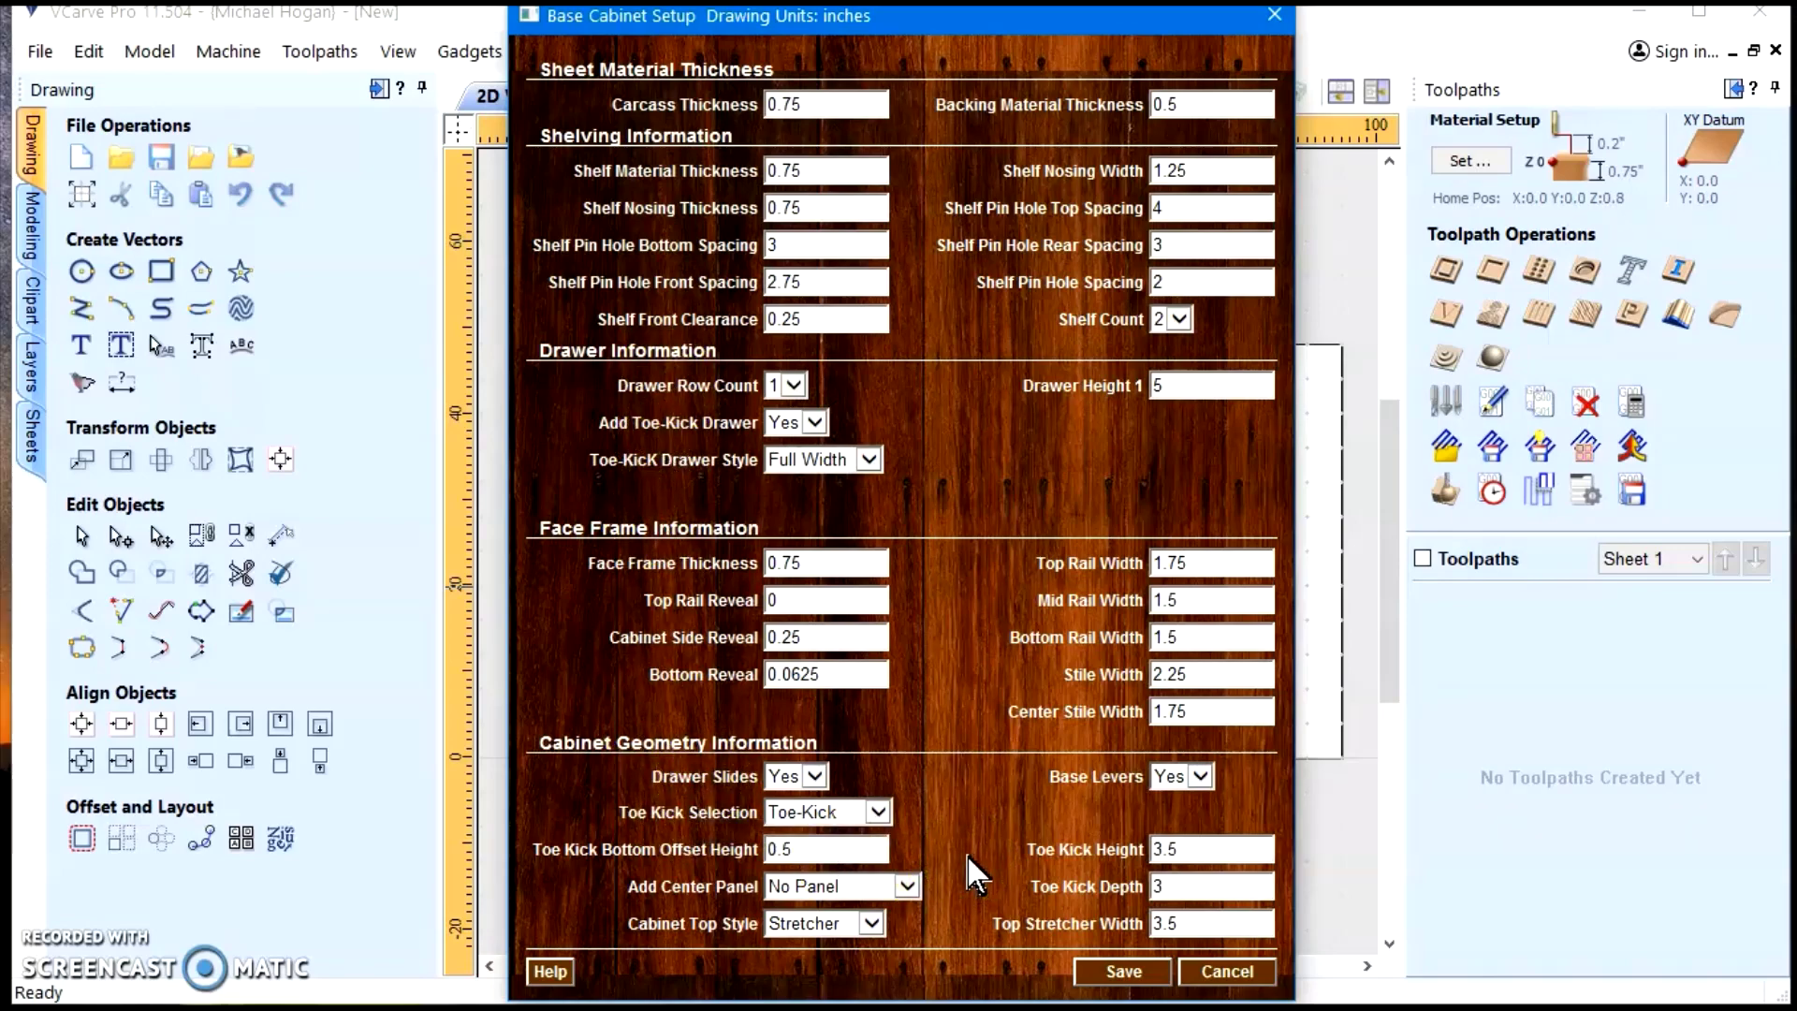
click(1108, 972)
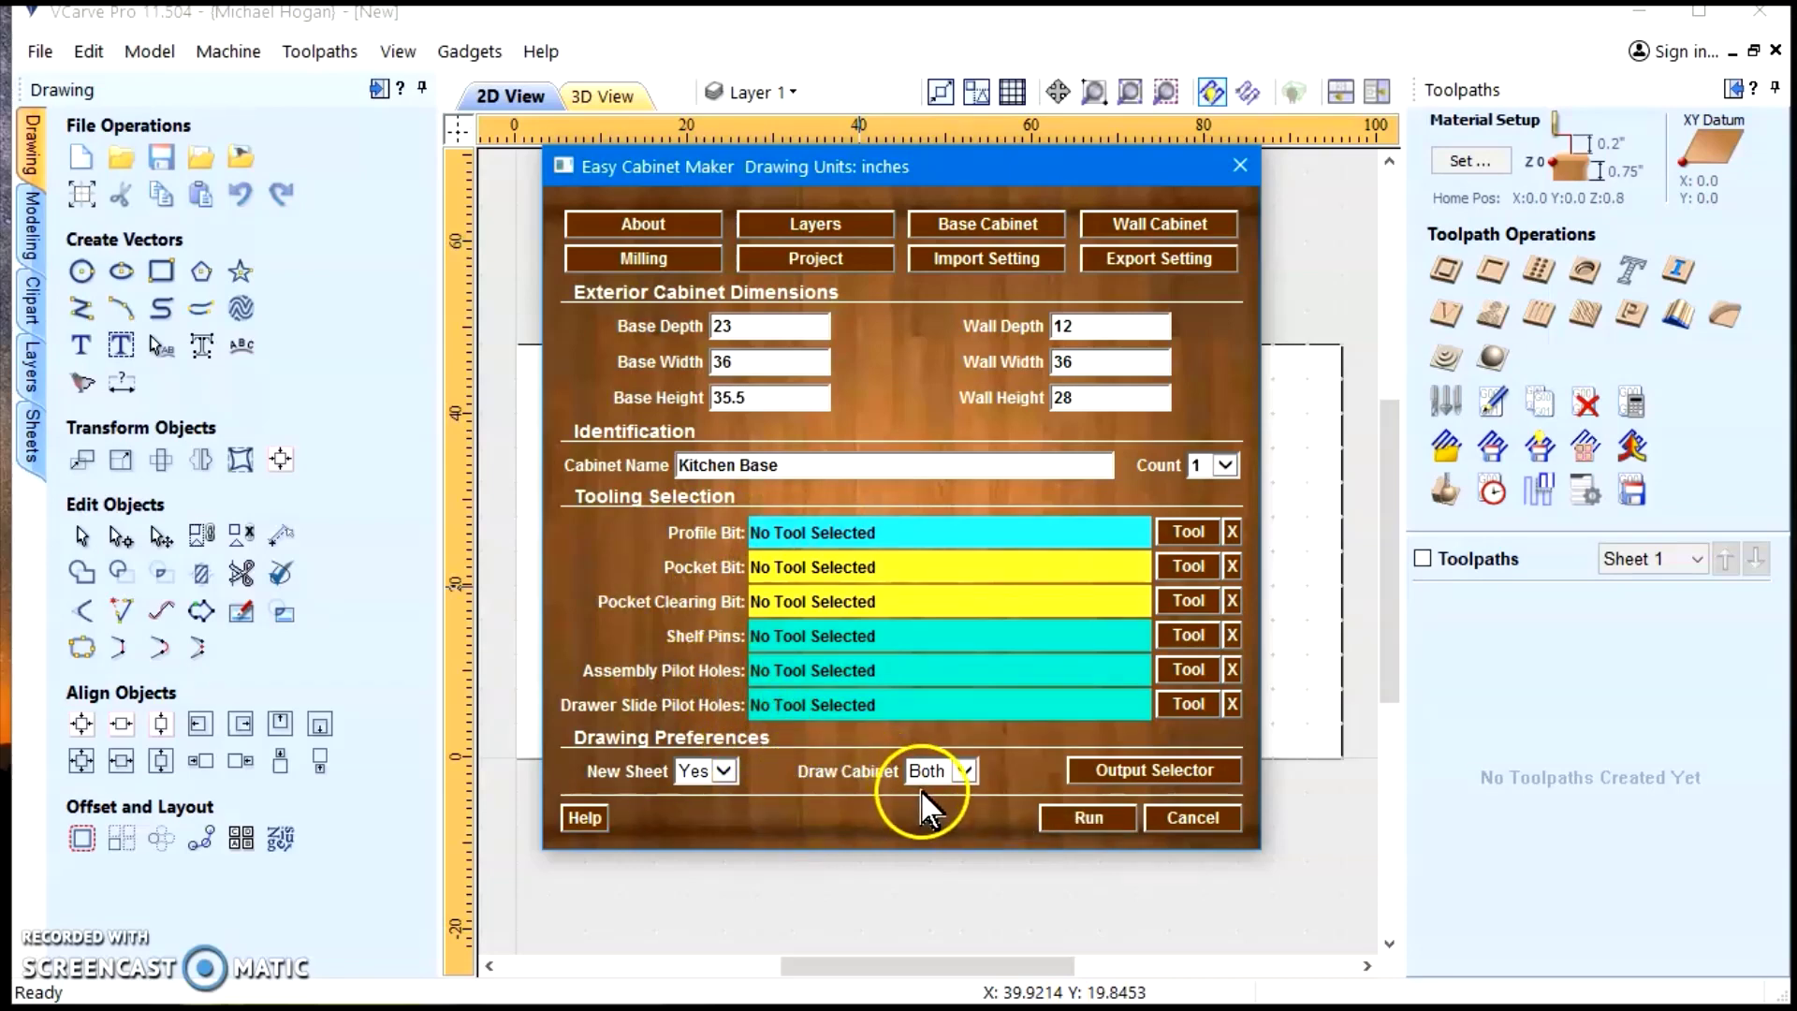
Set Draw Cabinet to Base and run the gadget to lay out the base parts
click(964, 777)
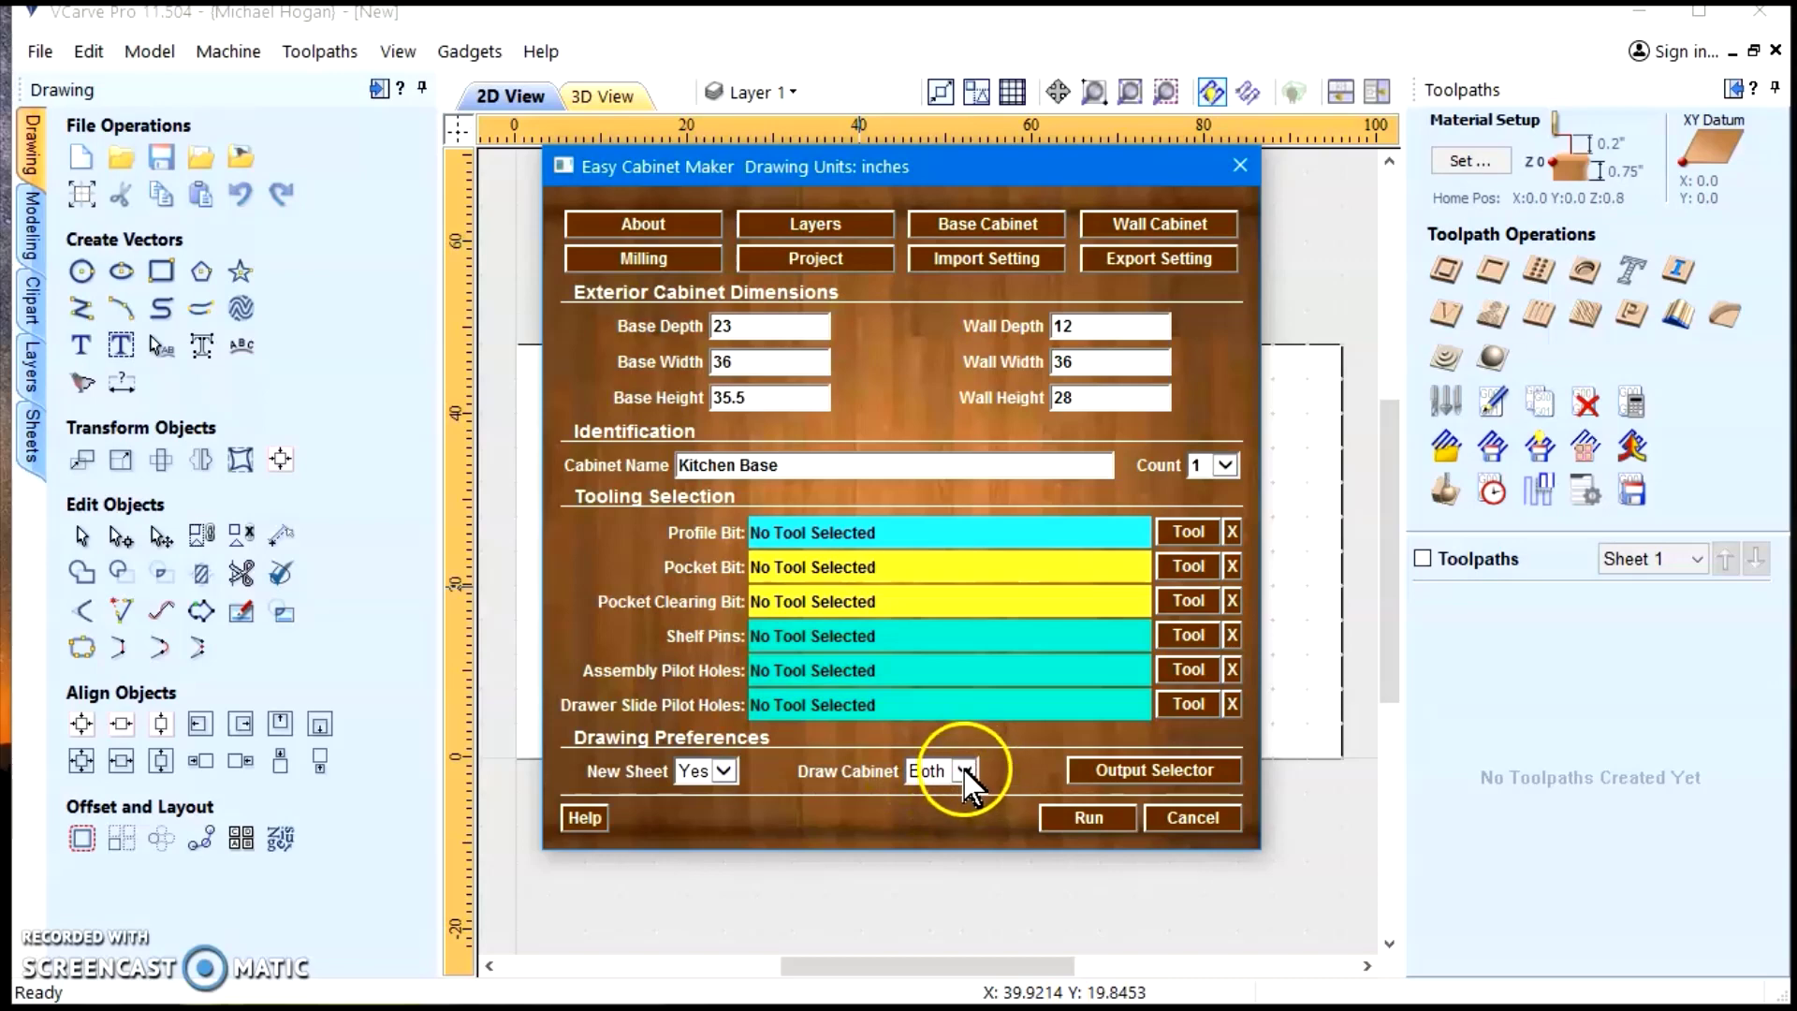
click(964, 770)
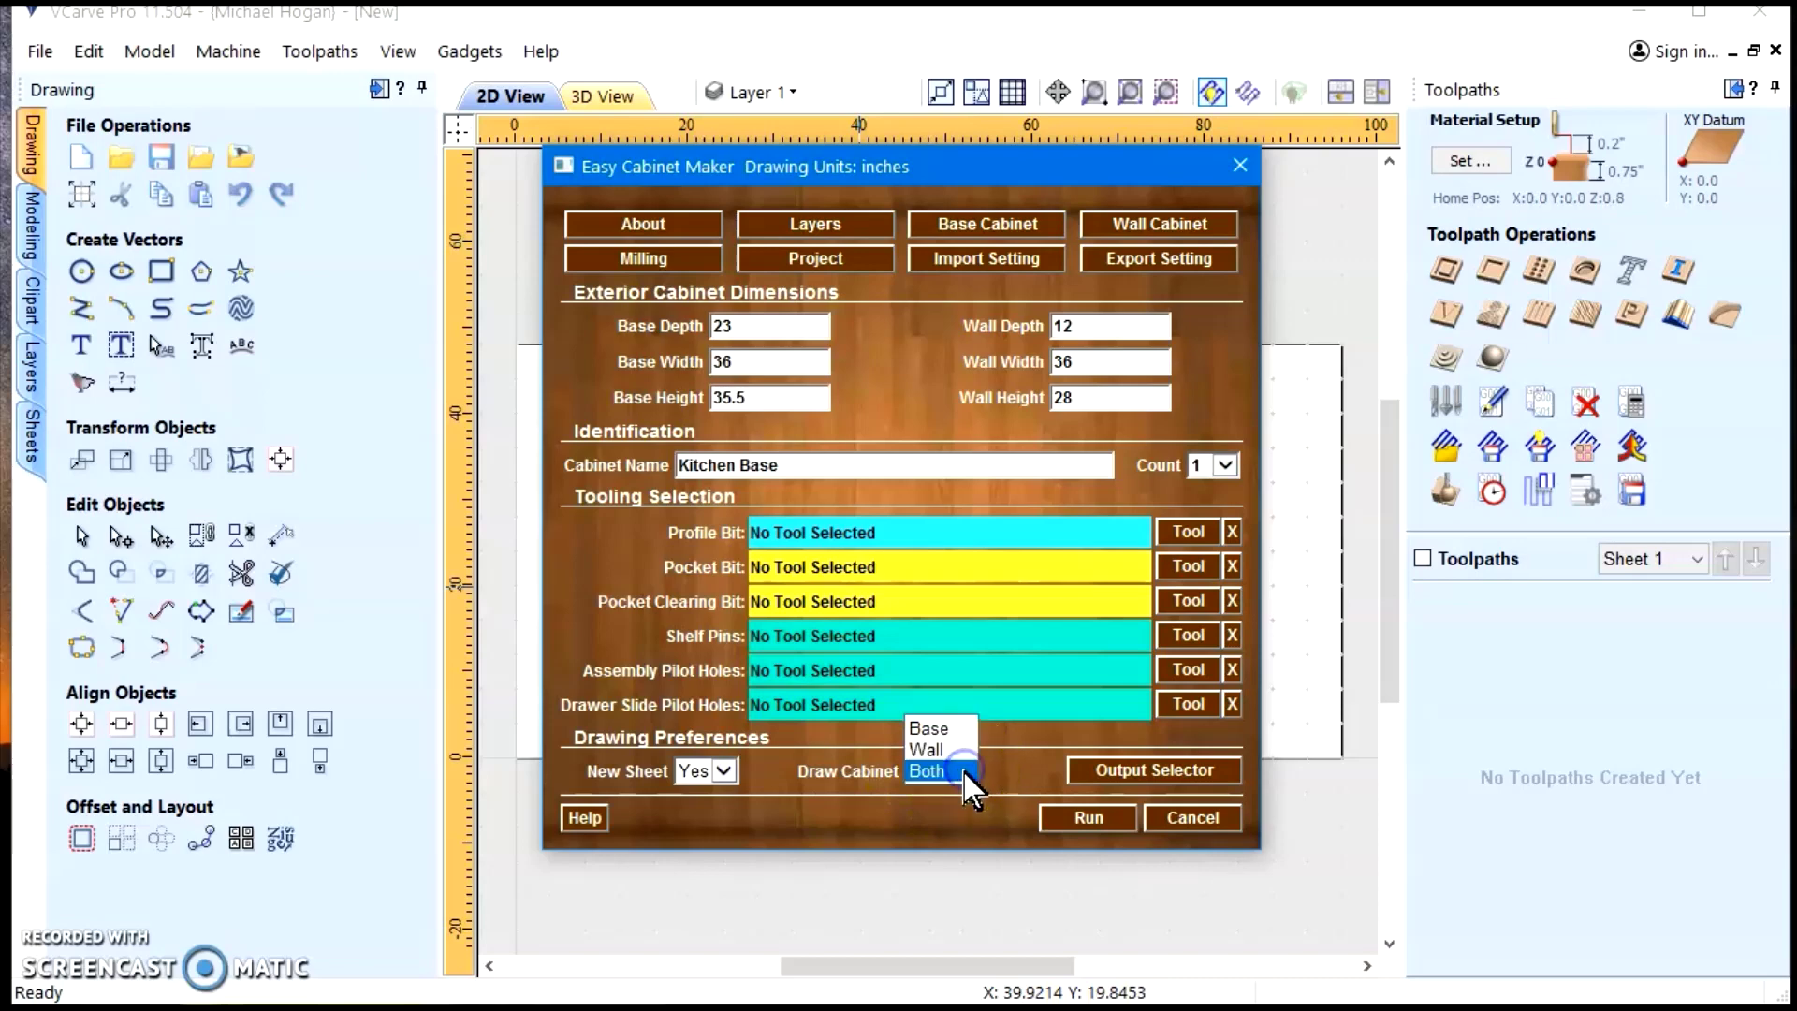
click(928, 728)
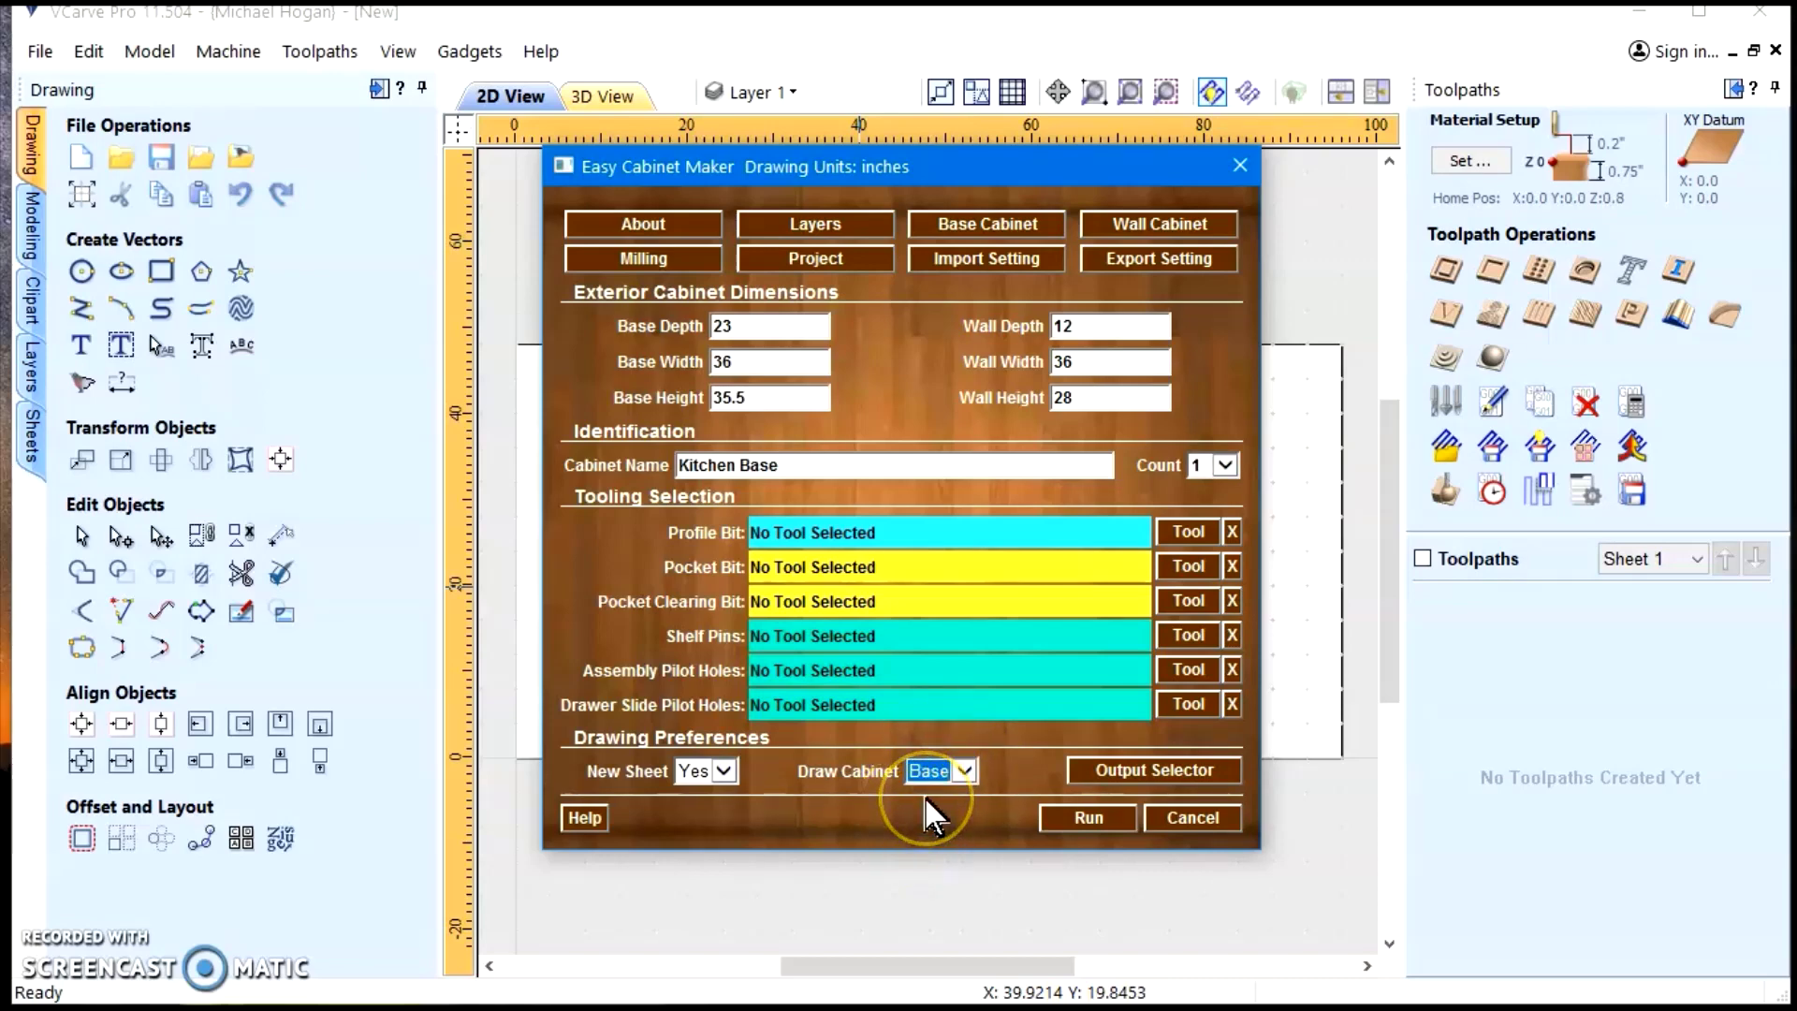
click(1071, 823)
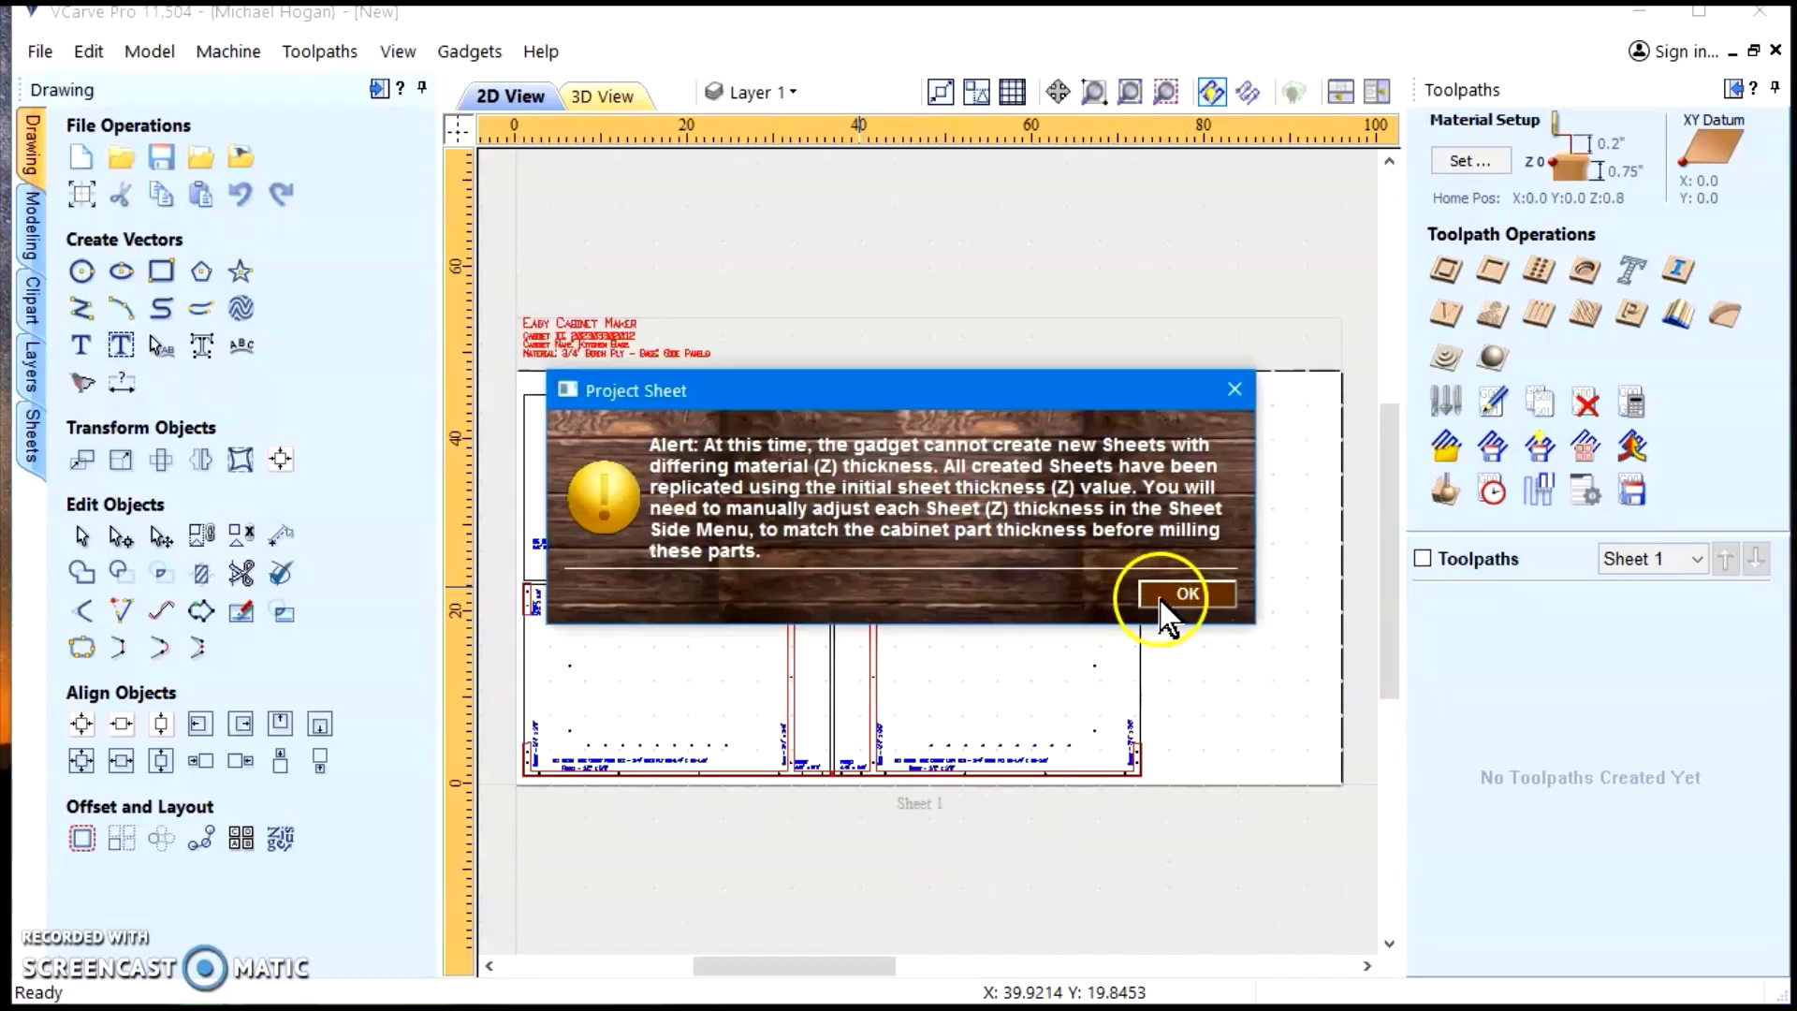
Dismiss the sheet thickness alert and zoom to fit the whole drawing
click(1163, 603)
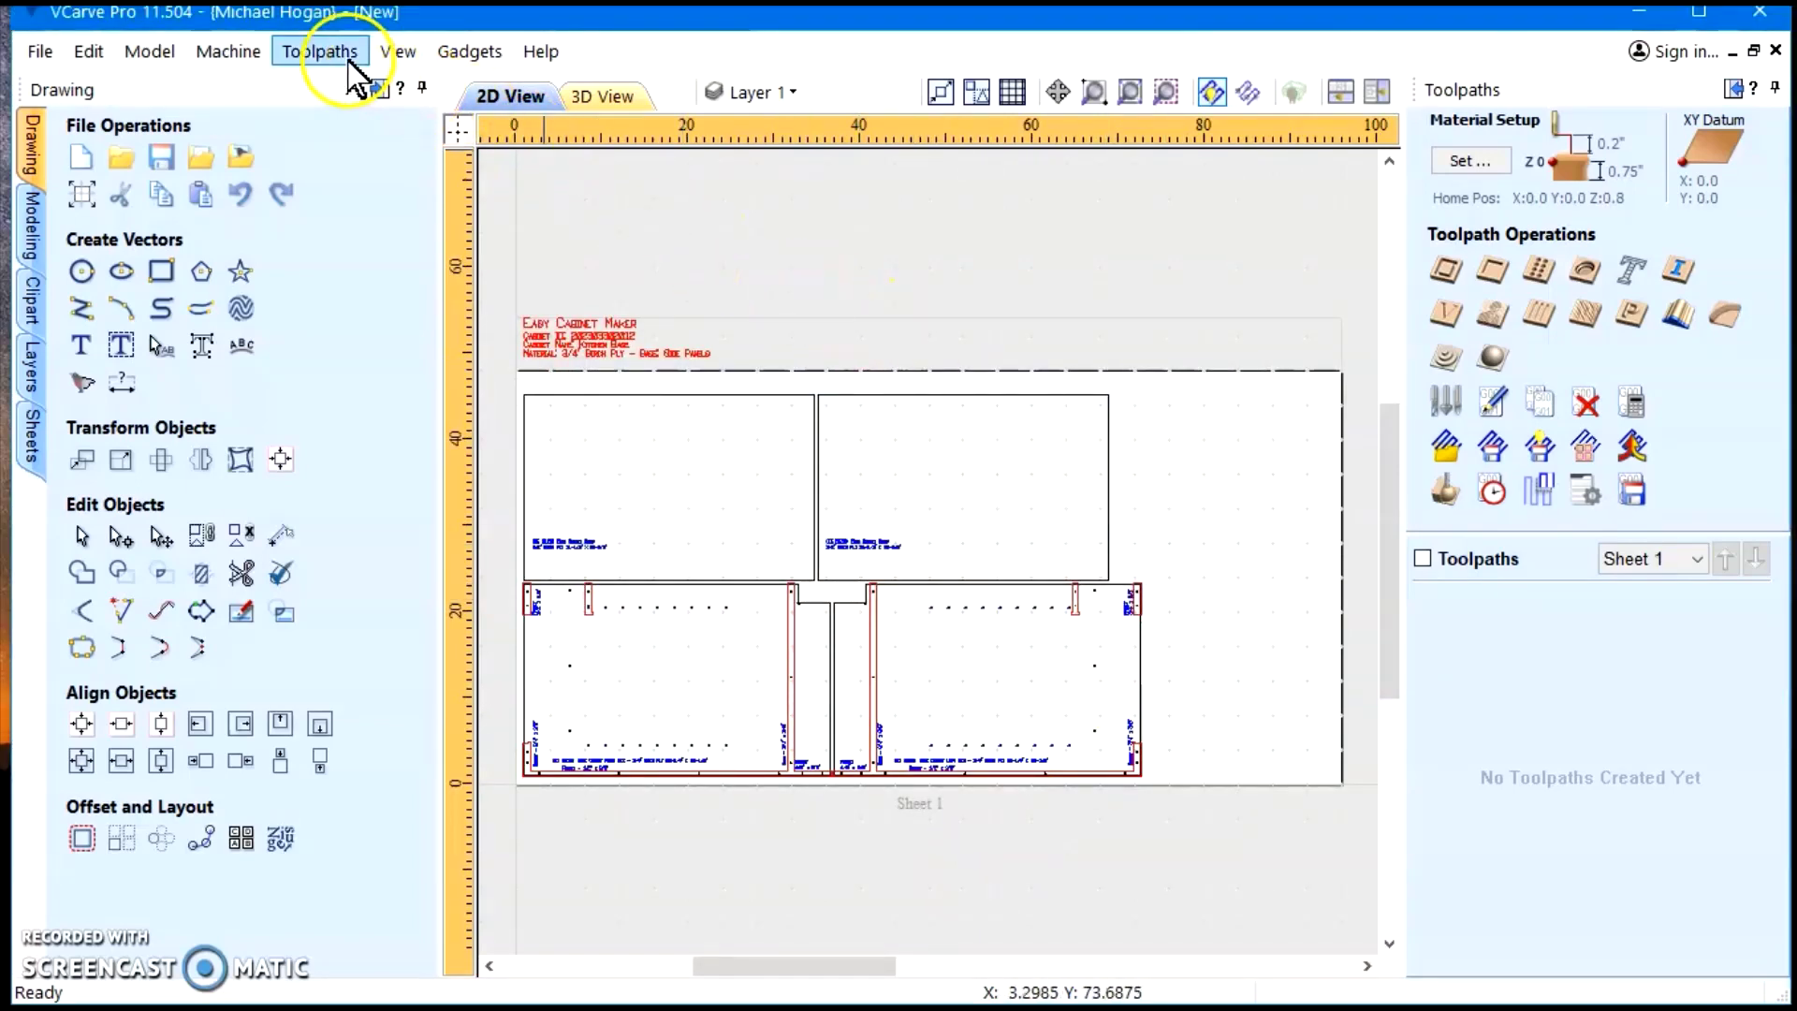
click(398, 51)
click(404, 77)
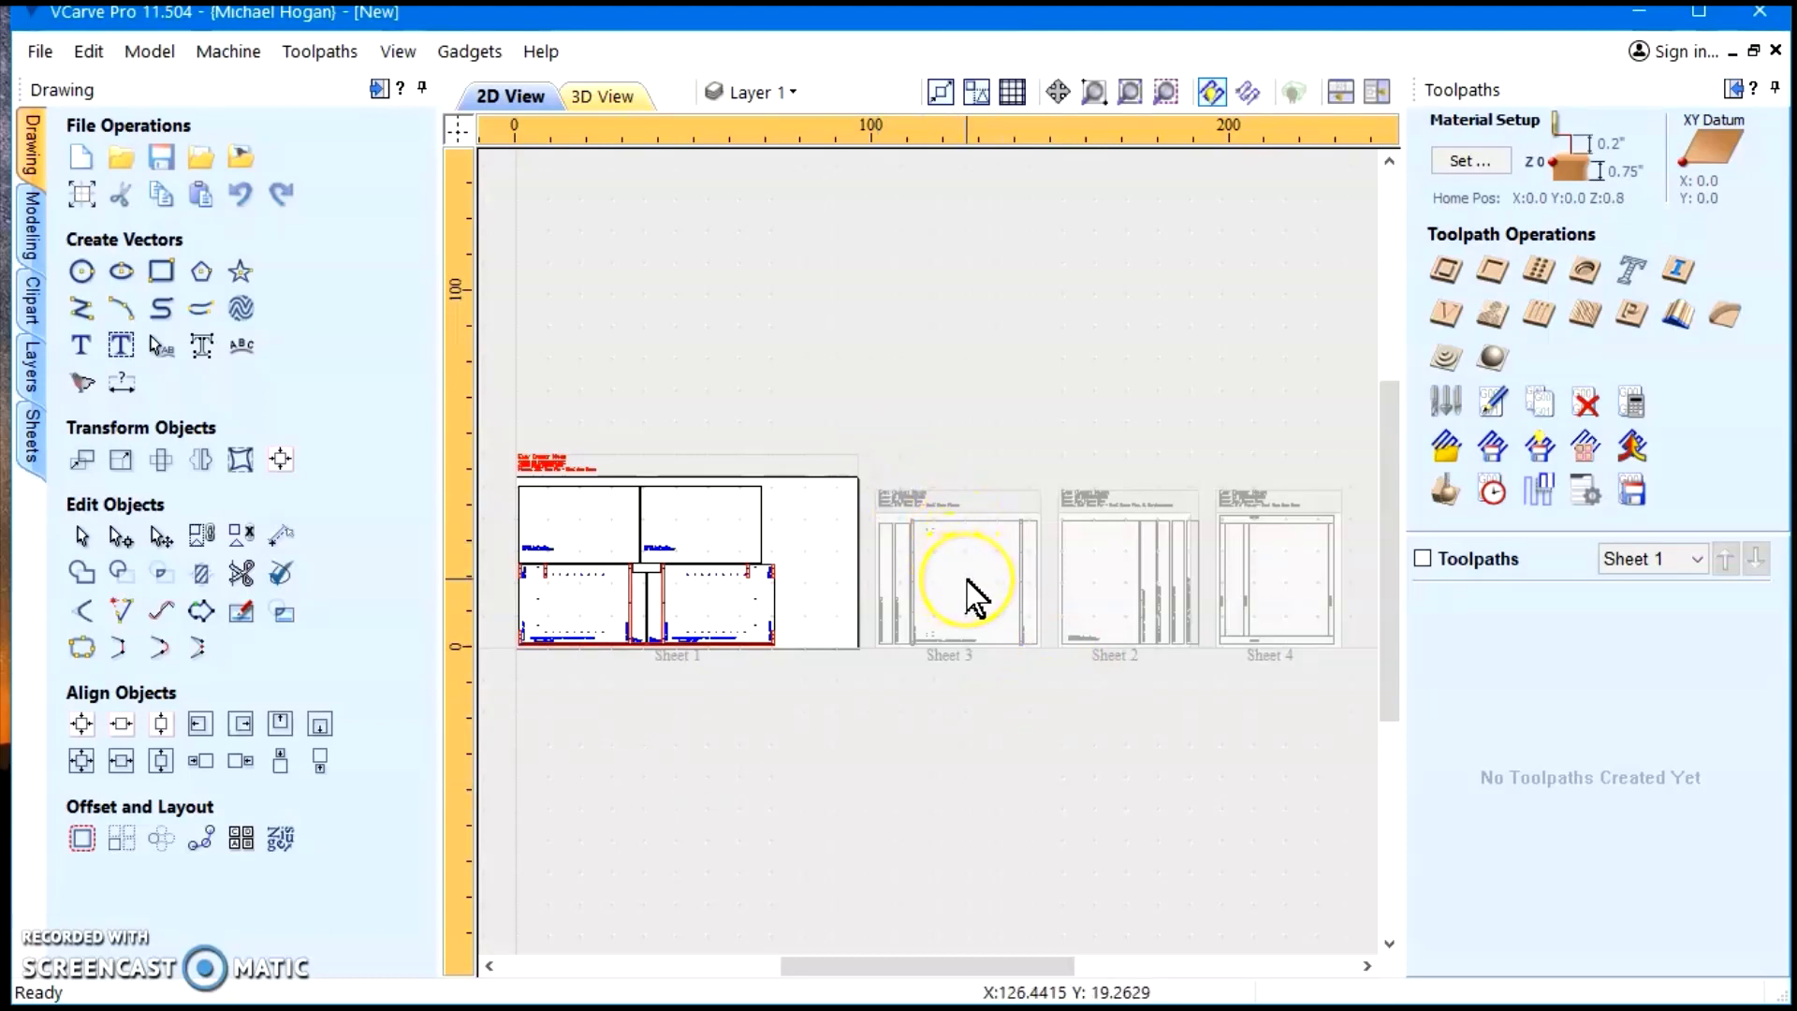
Zoom and pan across Sheets 1 to 4 to inspect the base cabinet parts
scroll(948, 666, up, 2)
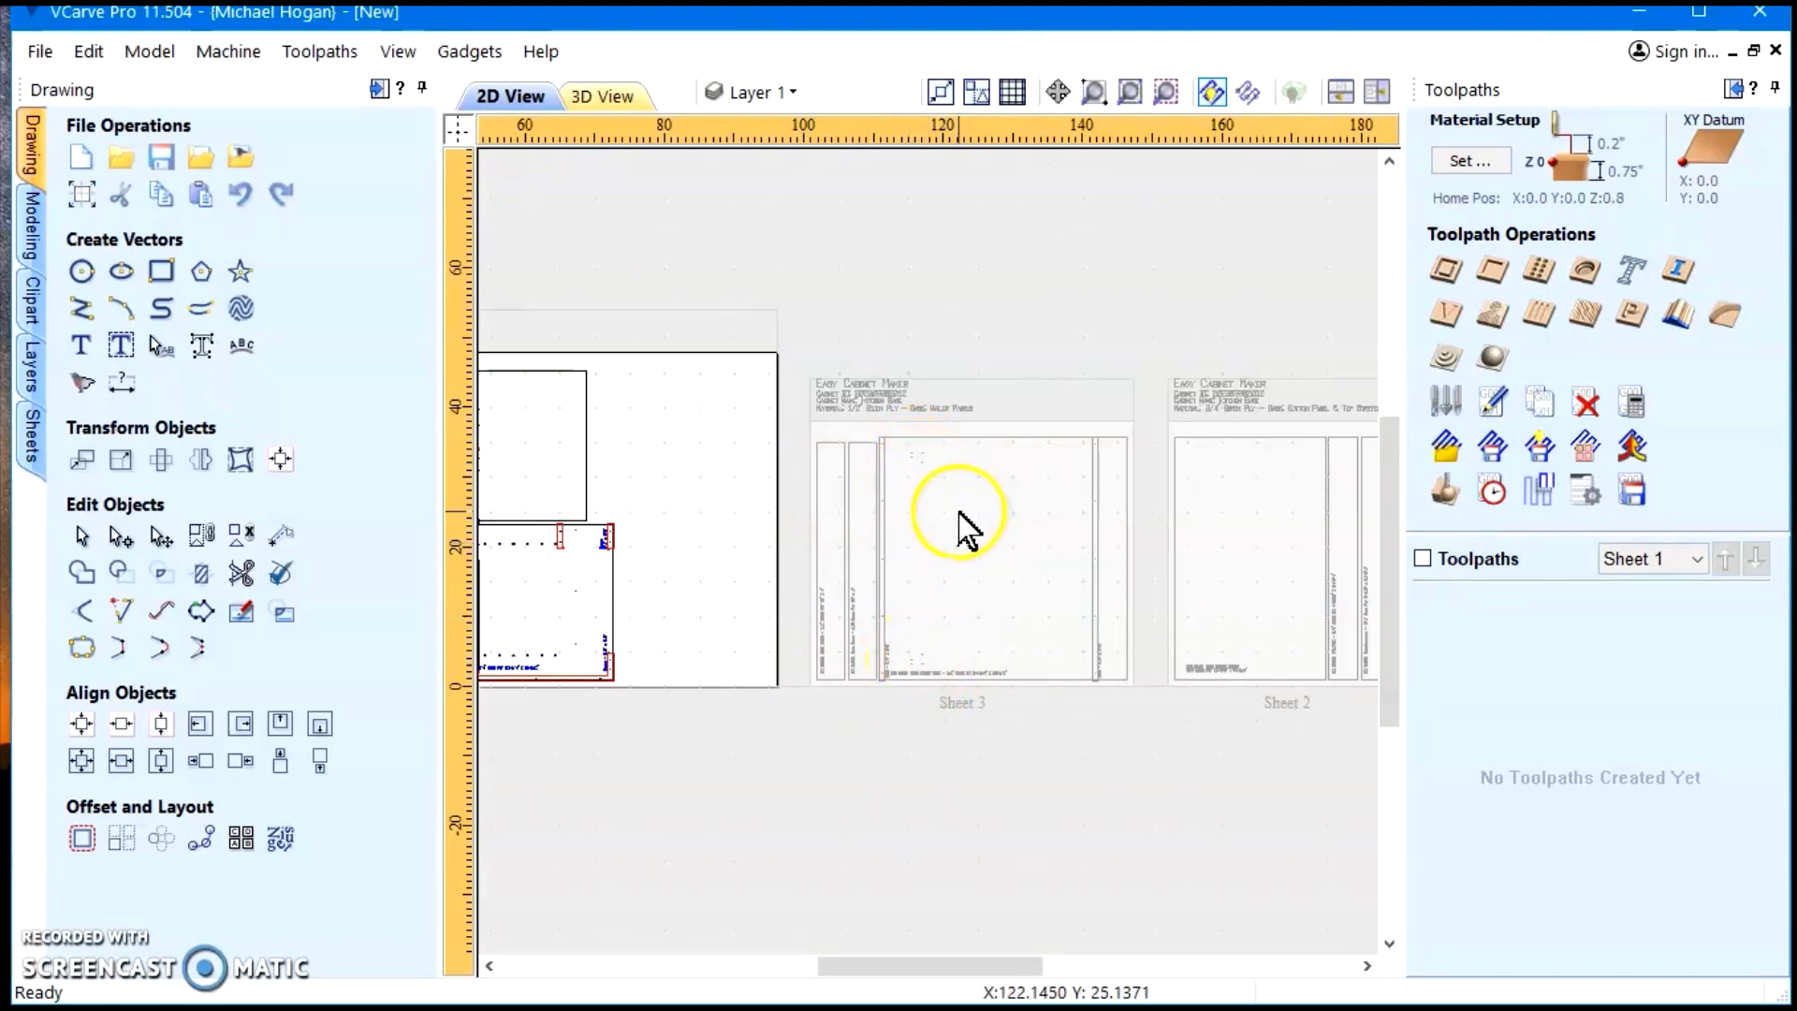
scroll(992, 549, down, 2)
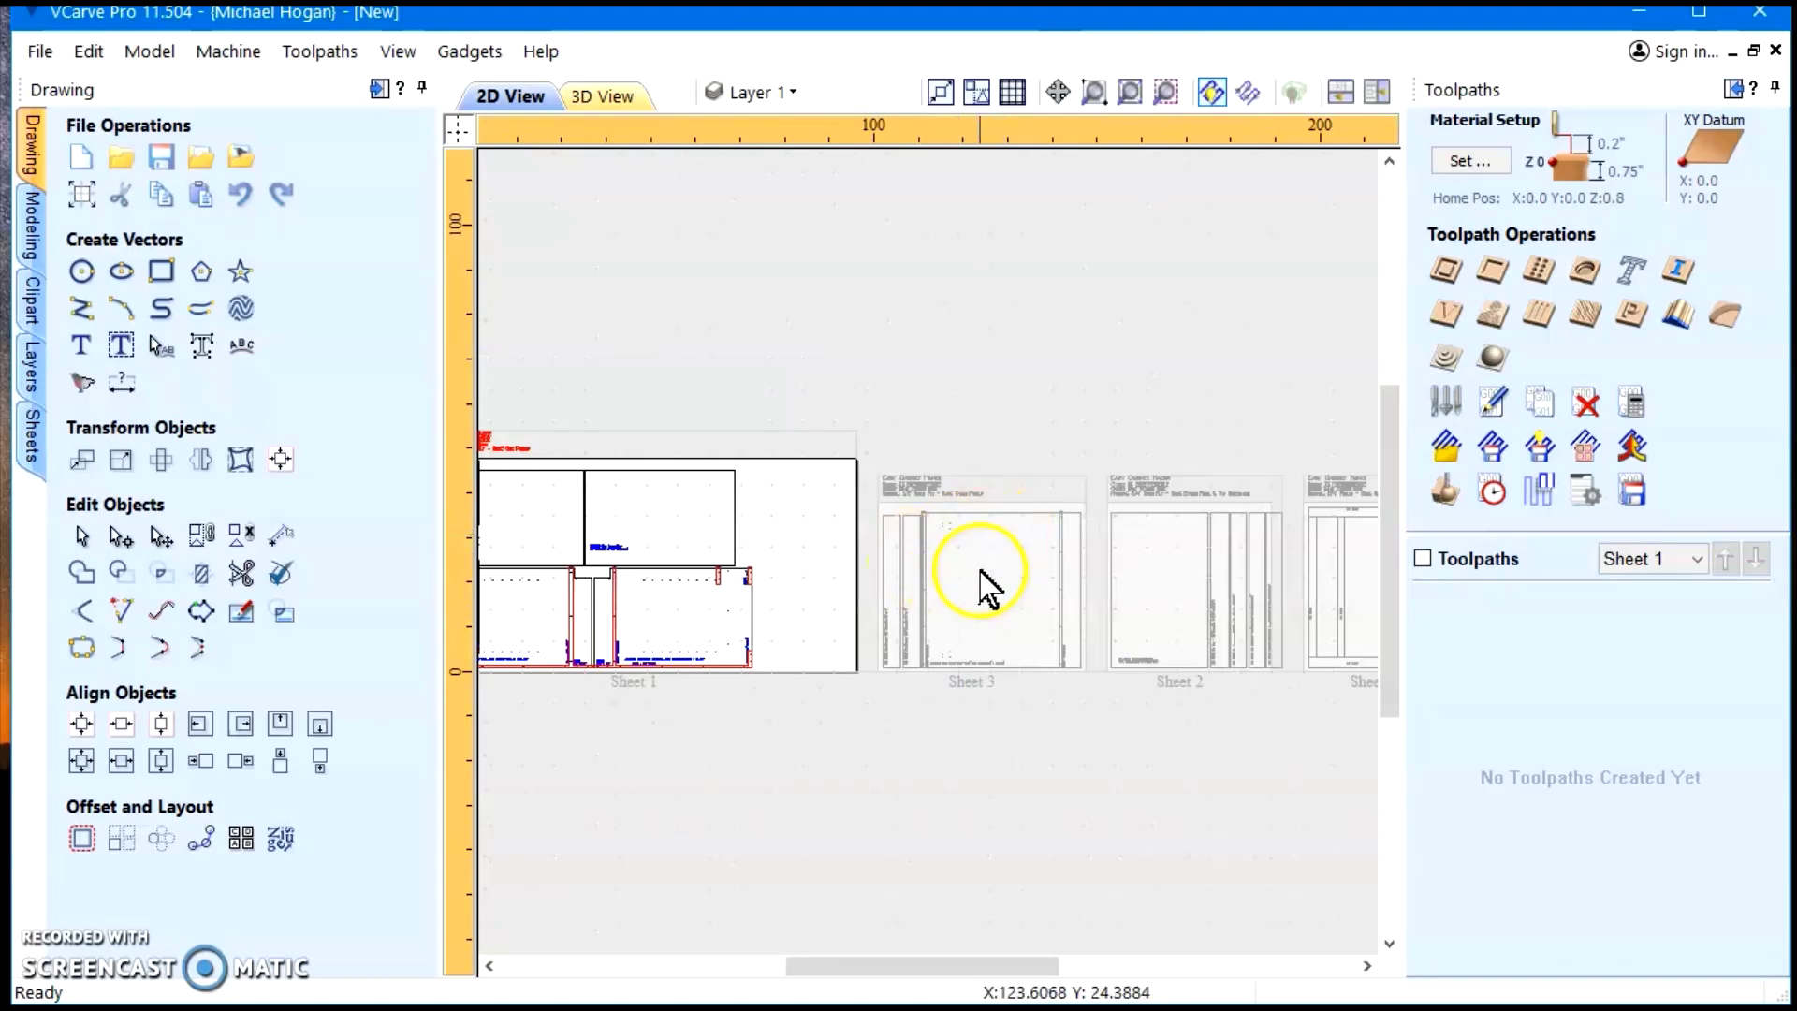
scroll(1006, 567, down, 1)
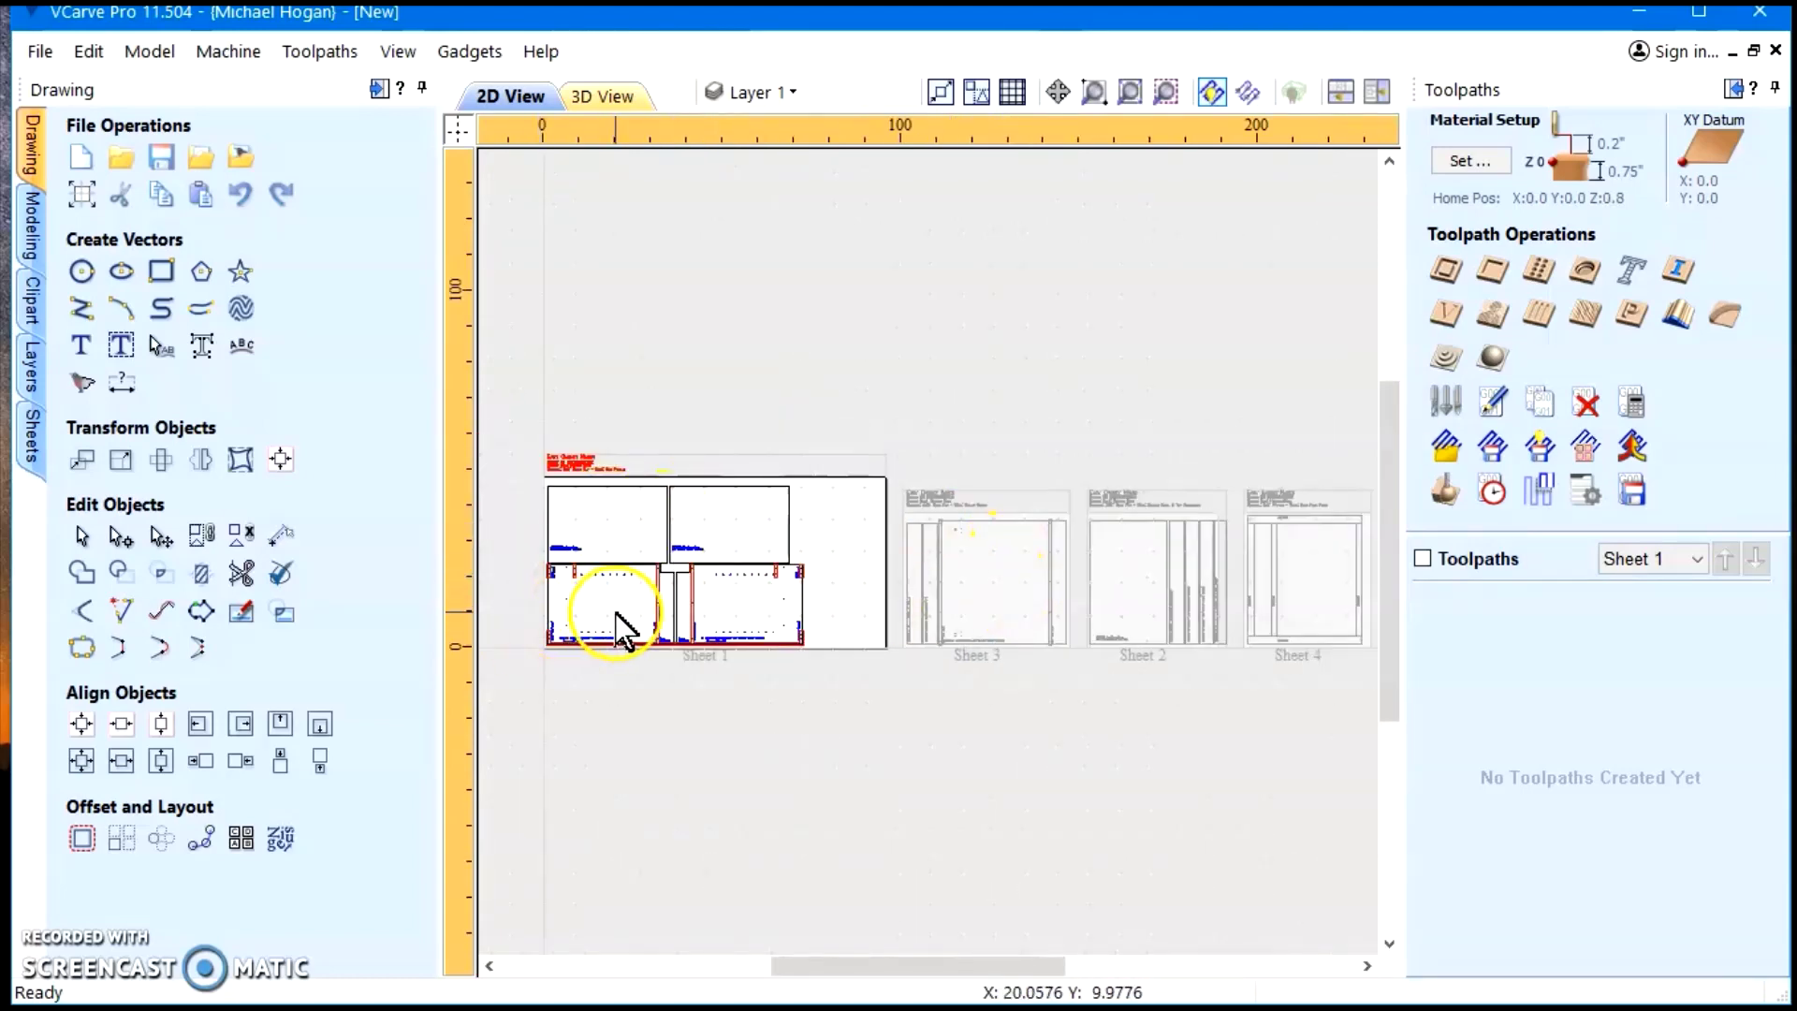
scroll(749, 627, up, 1)
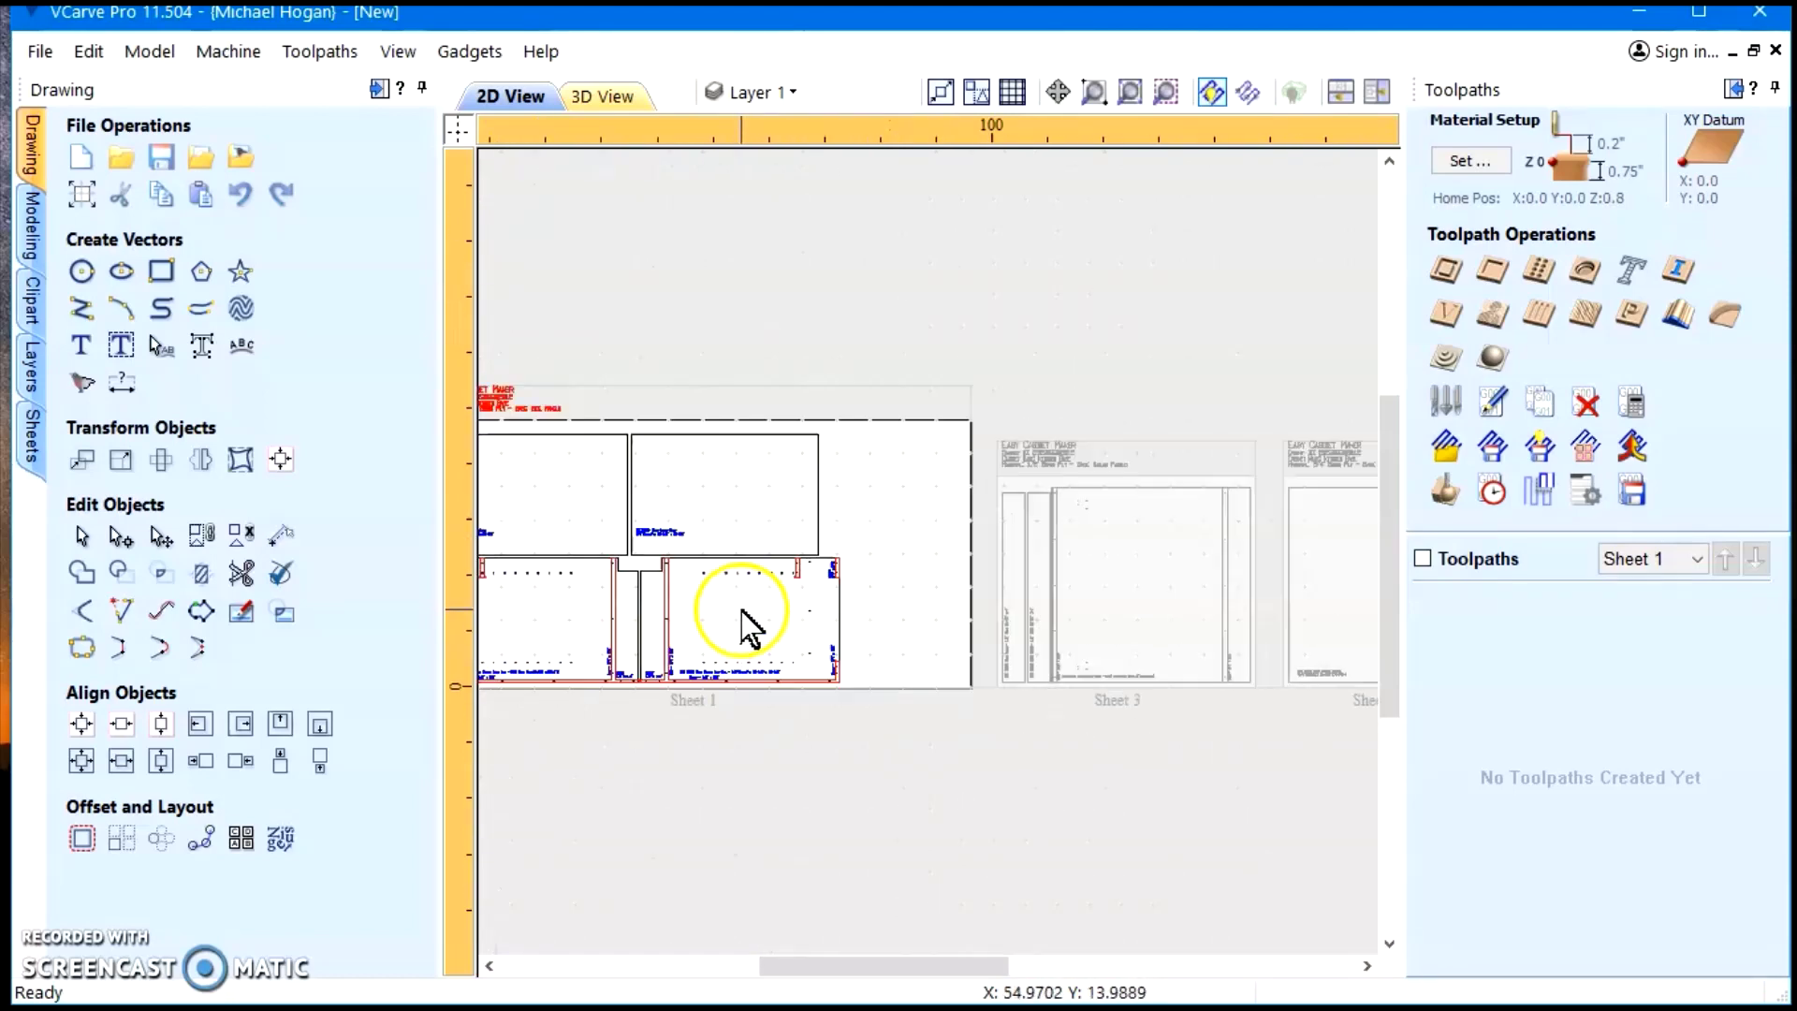
scroll(749, 627, up, 1)
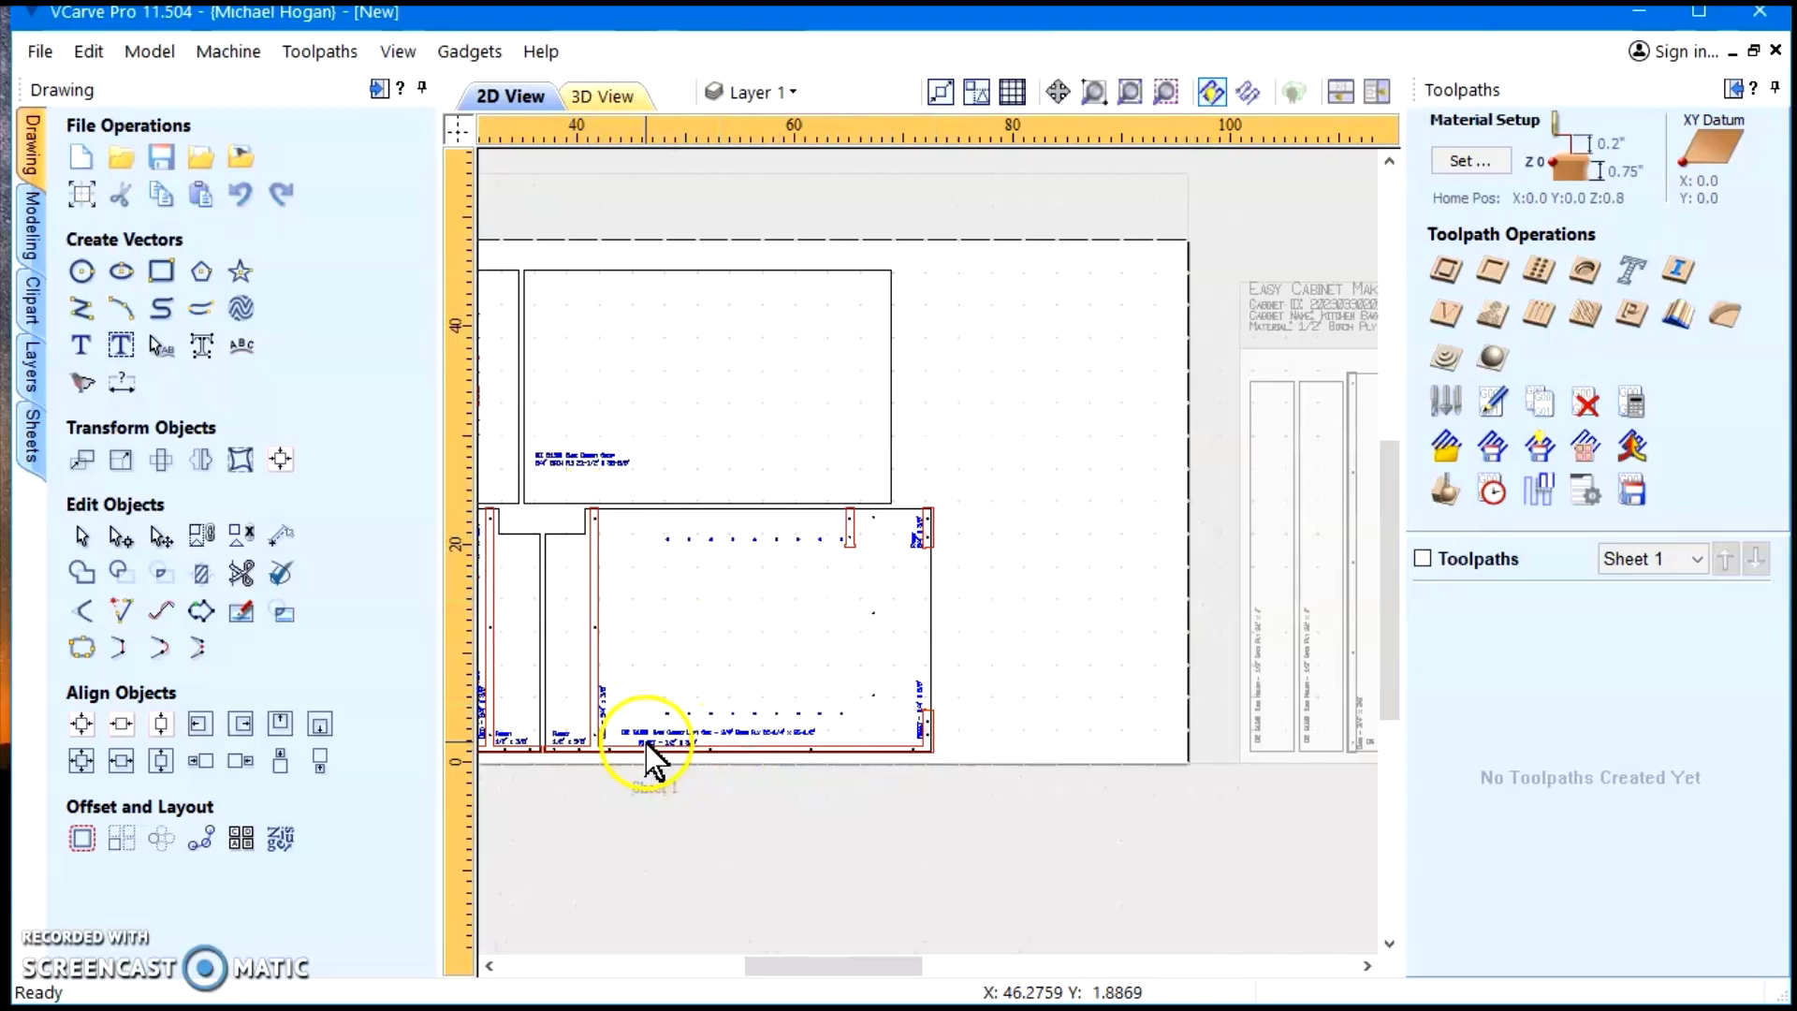
scroll(655, 576, down, 1)
scroll(1057, 613, down, 1)
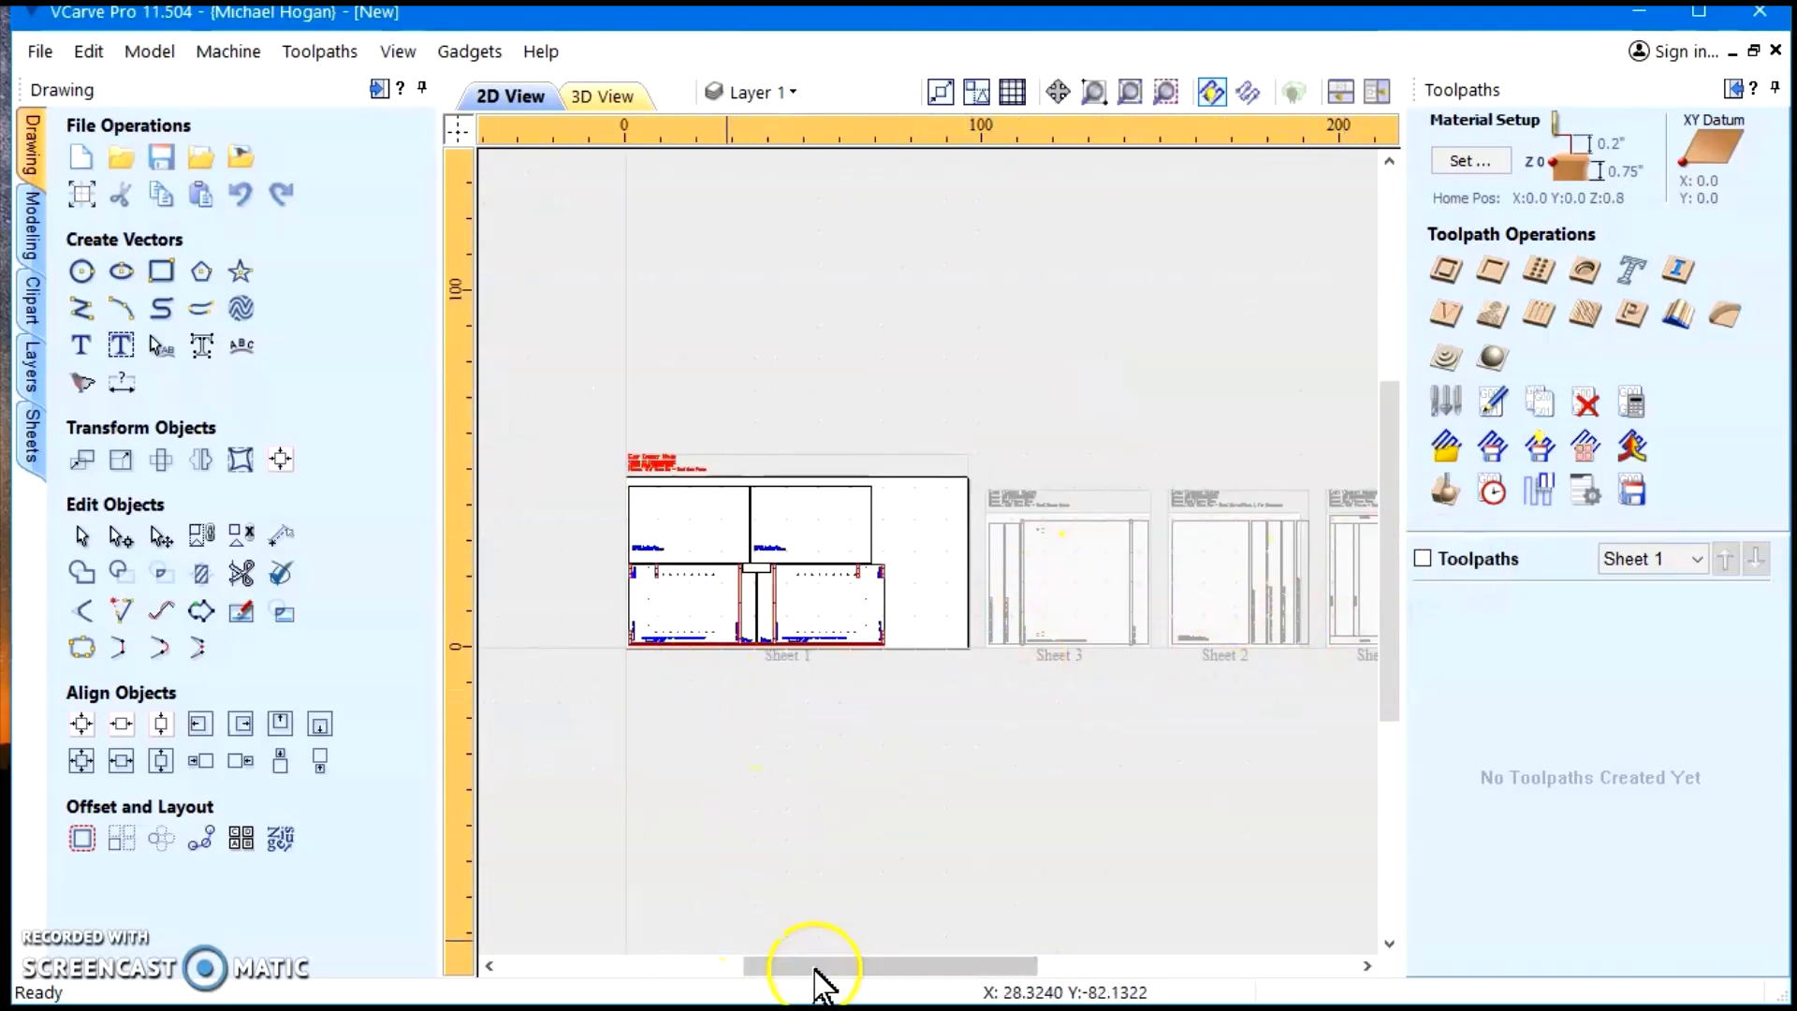
drag(854, 964, 887, 964)
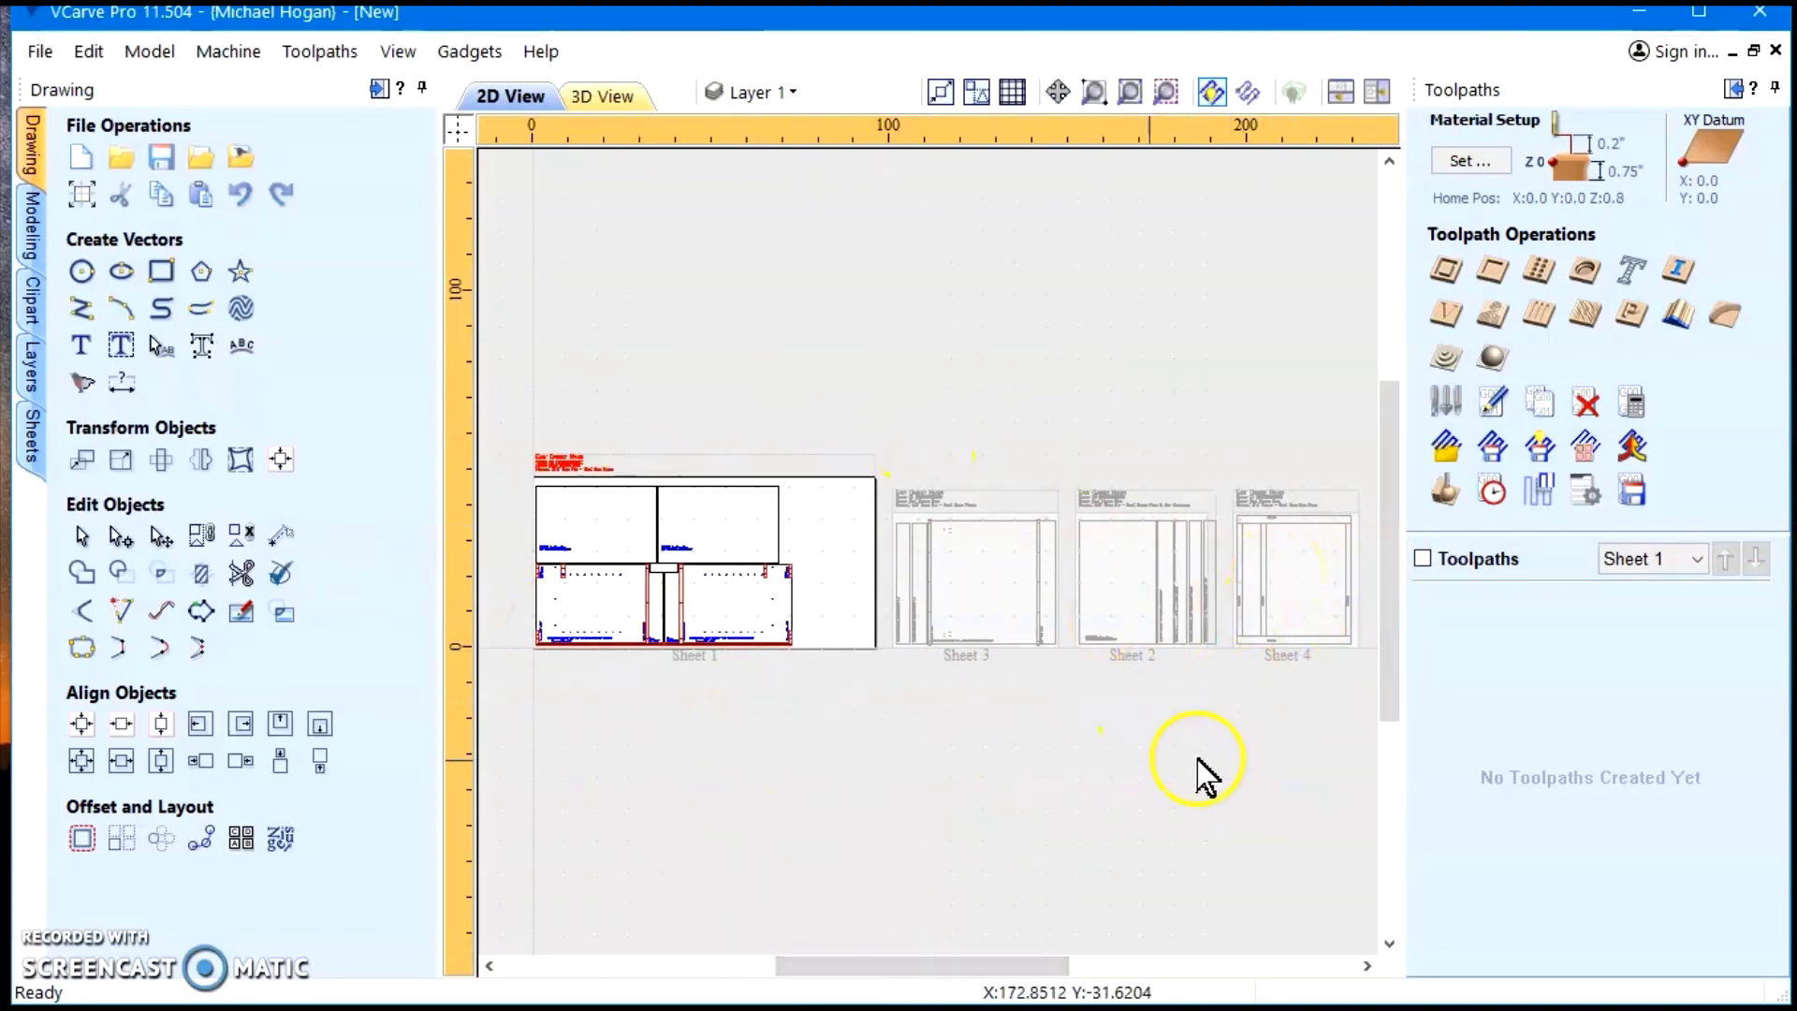
Close the drawing without saving and create a new default 96 x 48 x 0.75 inch job
click(39, 51)
click(84, 176)
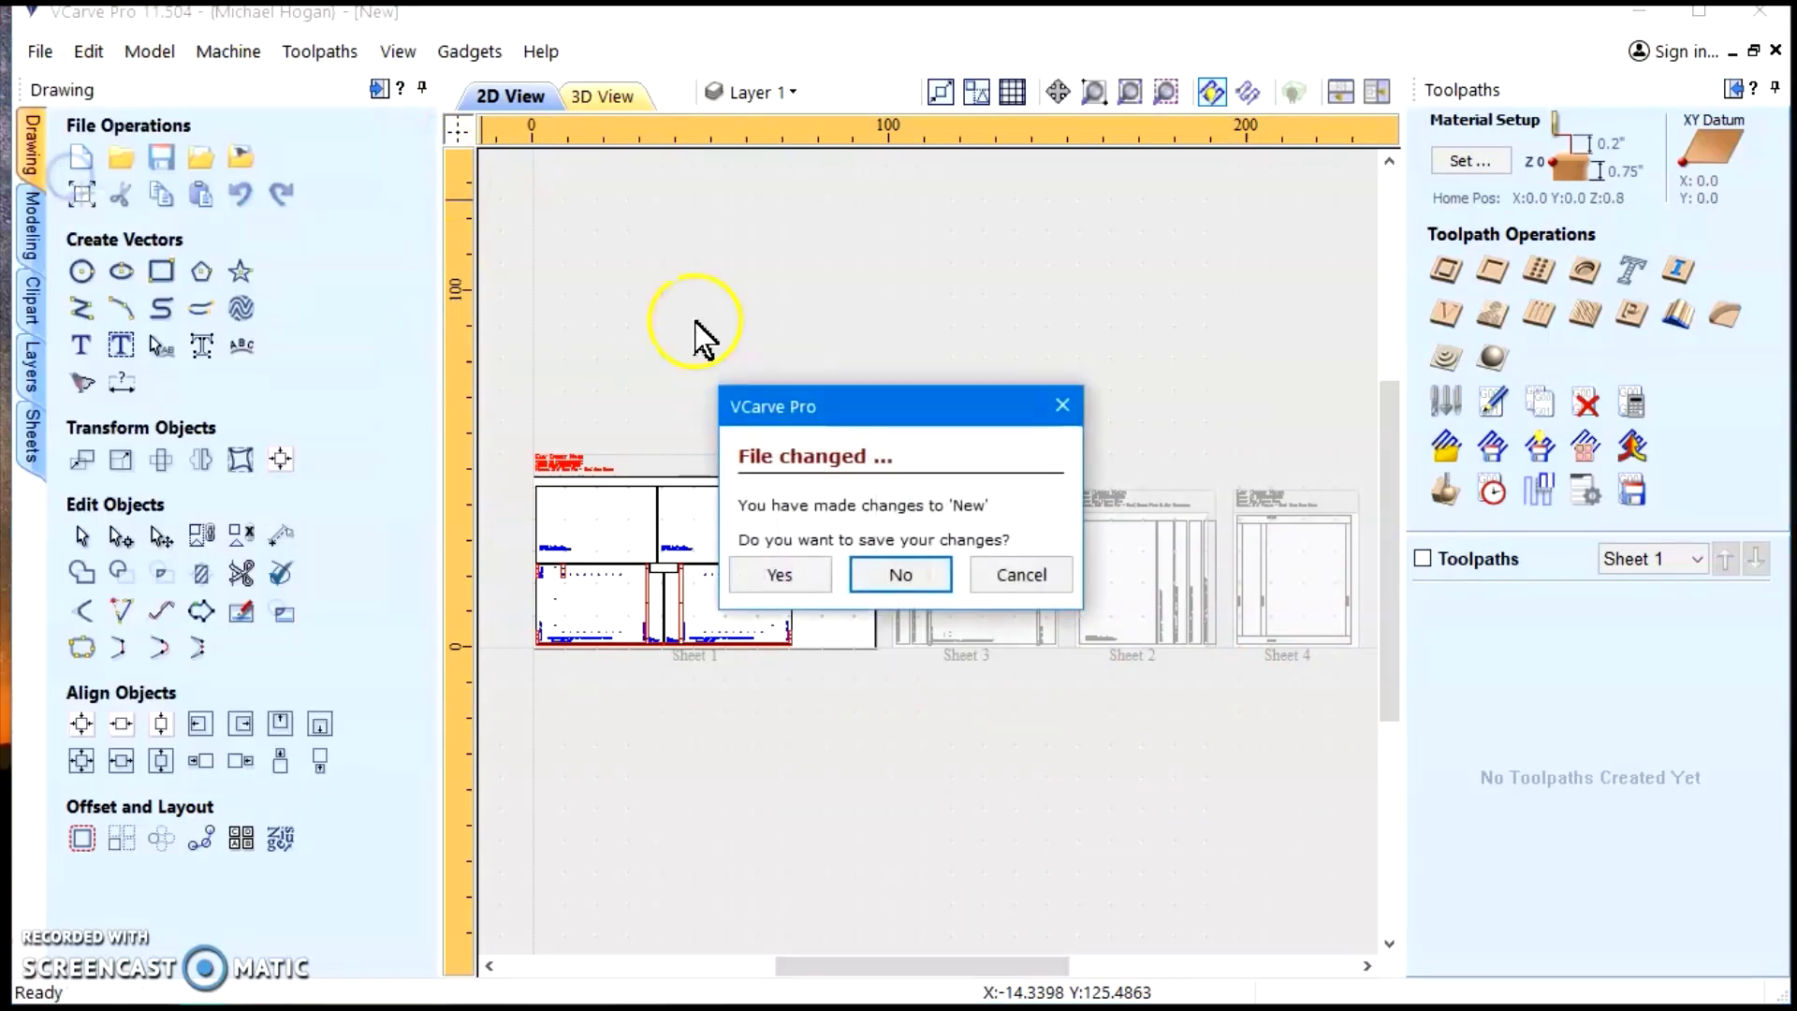
click(899, 574)
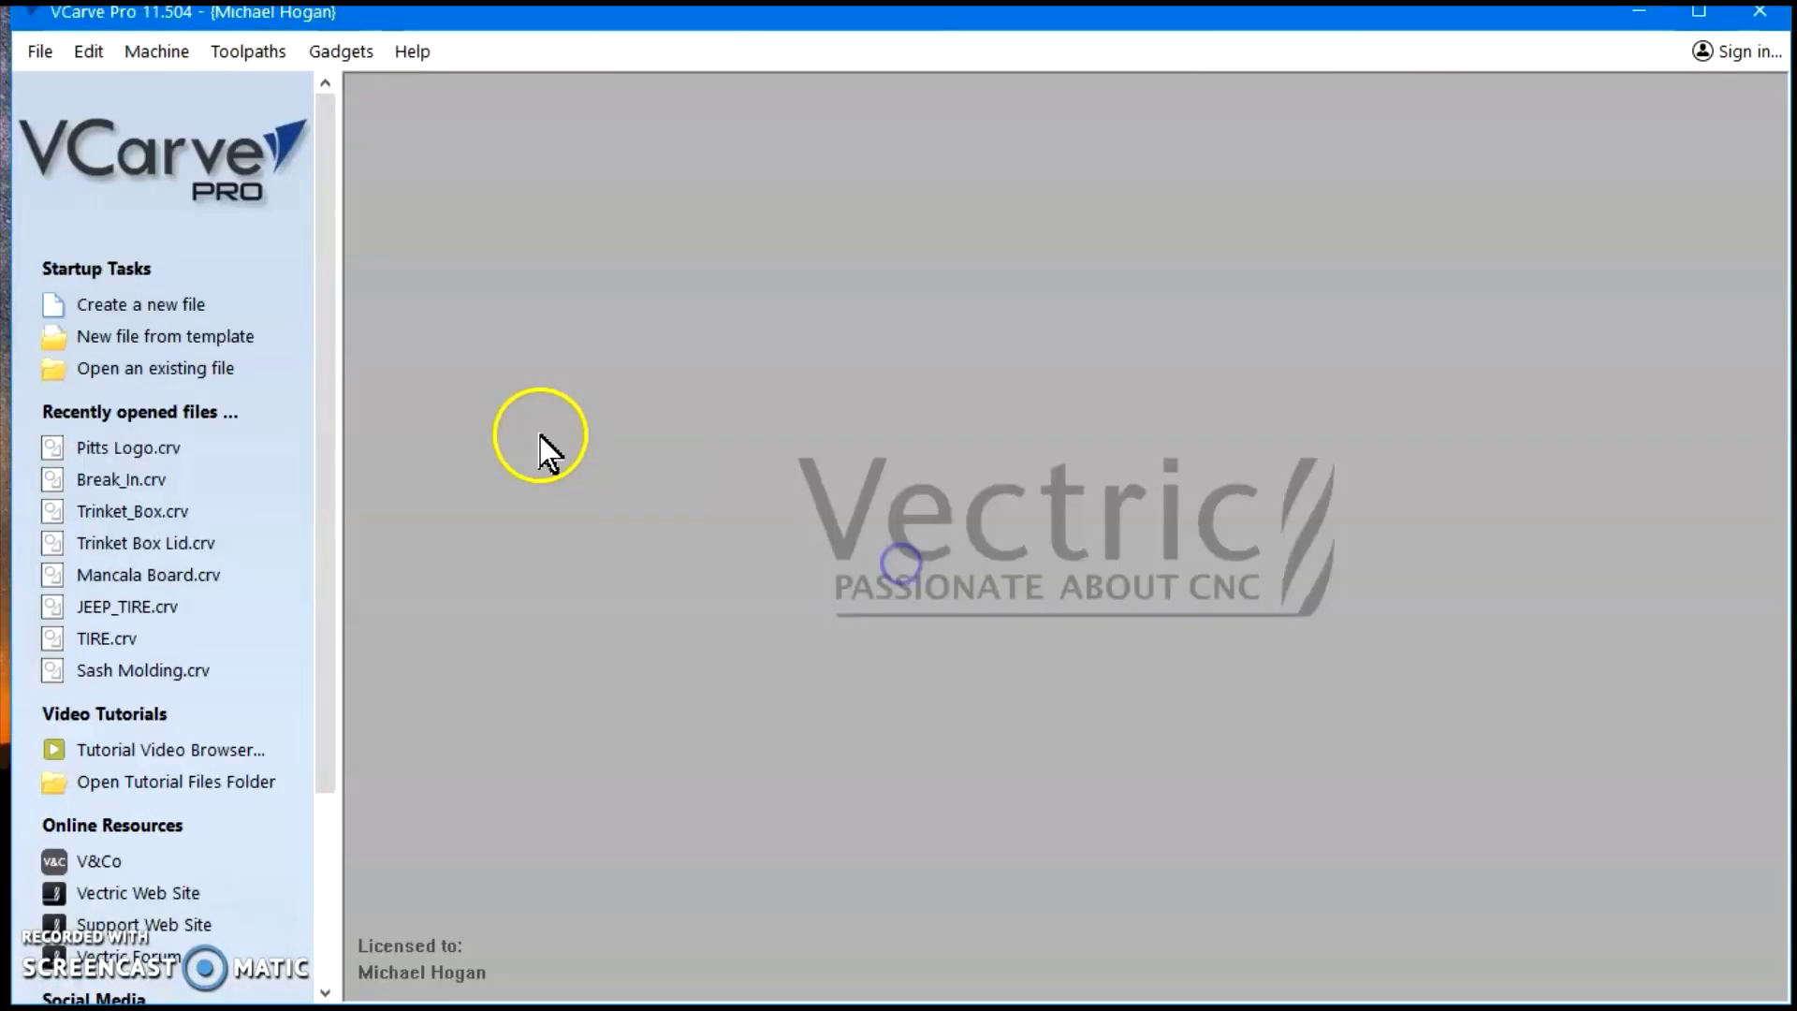
click(114, 301)
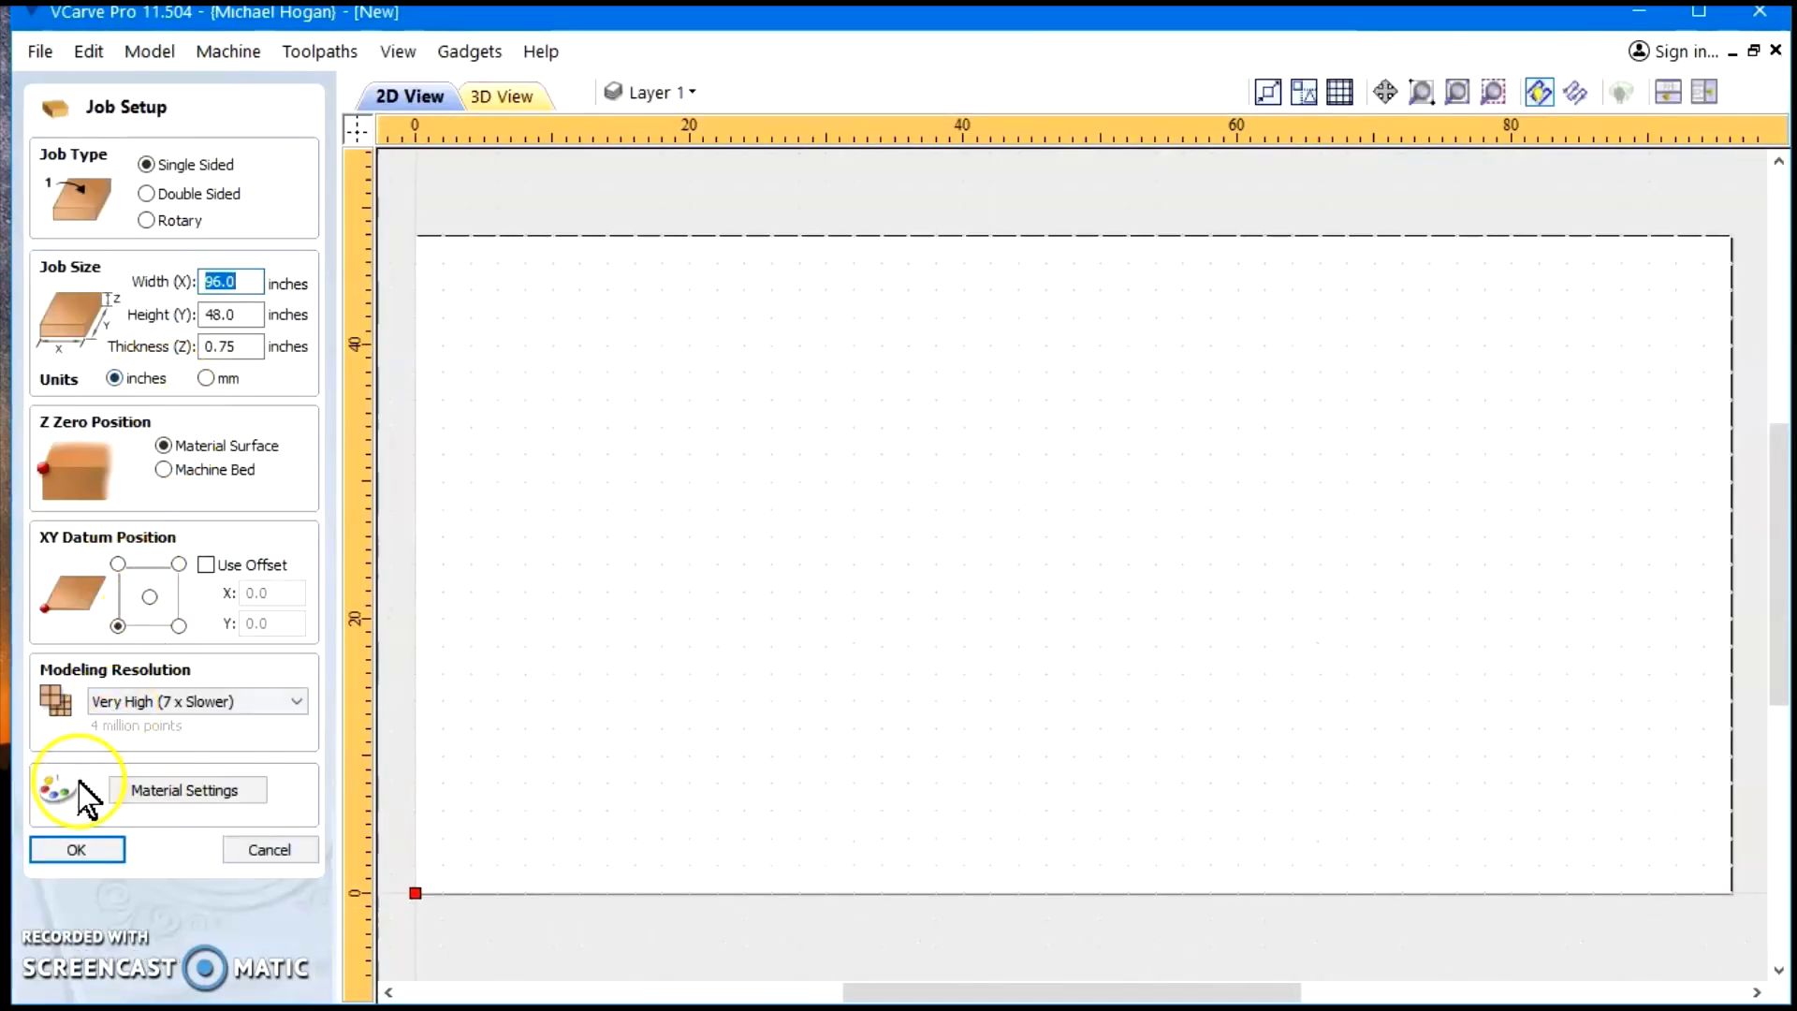
click(73, 851)
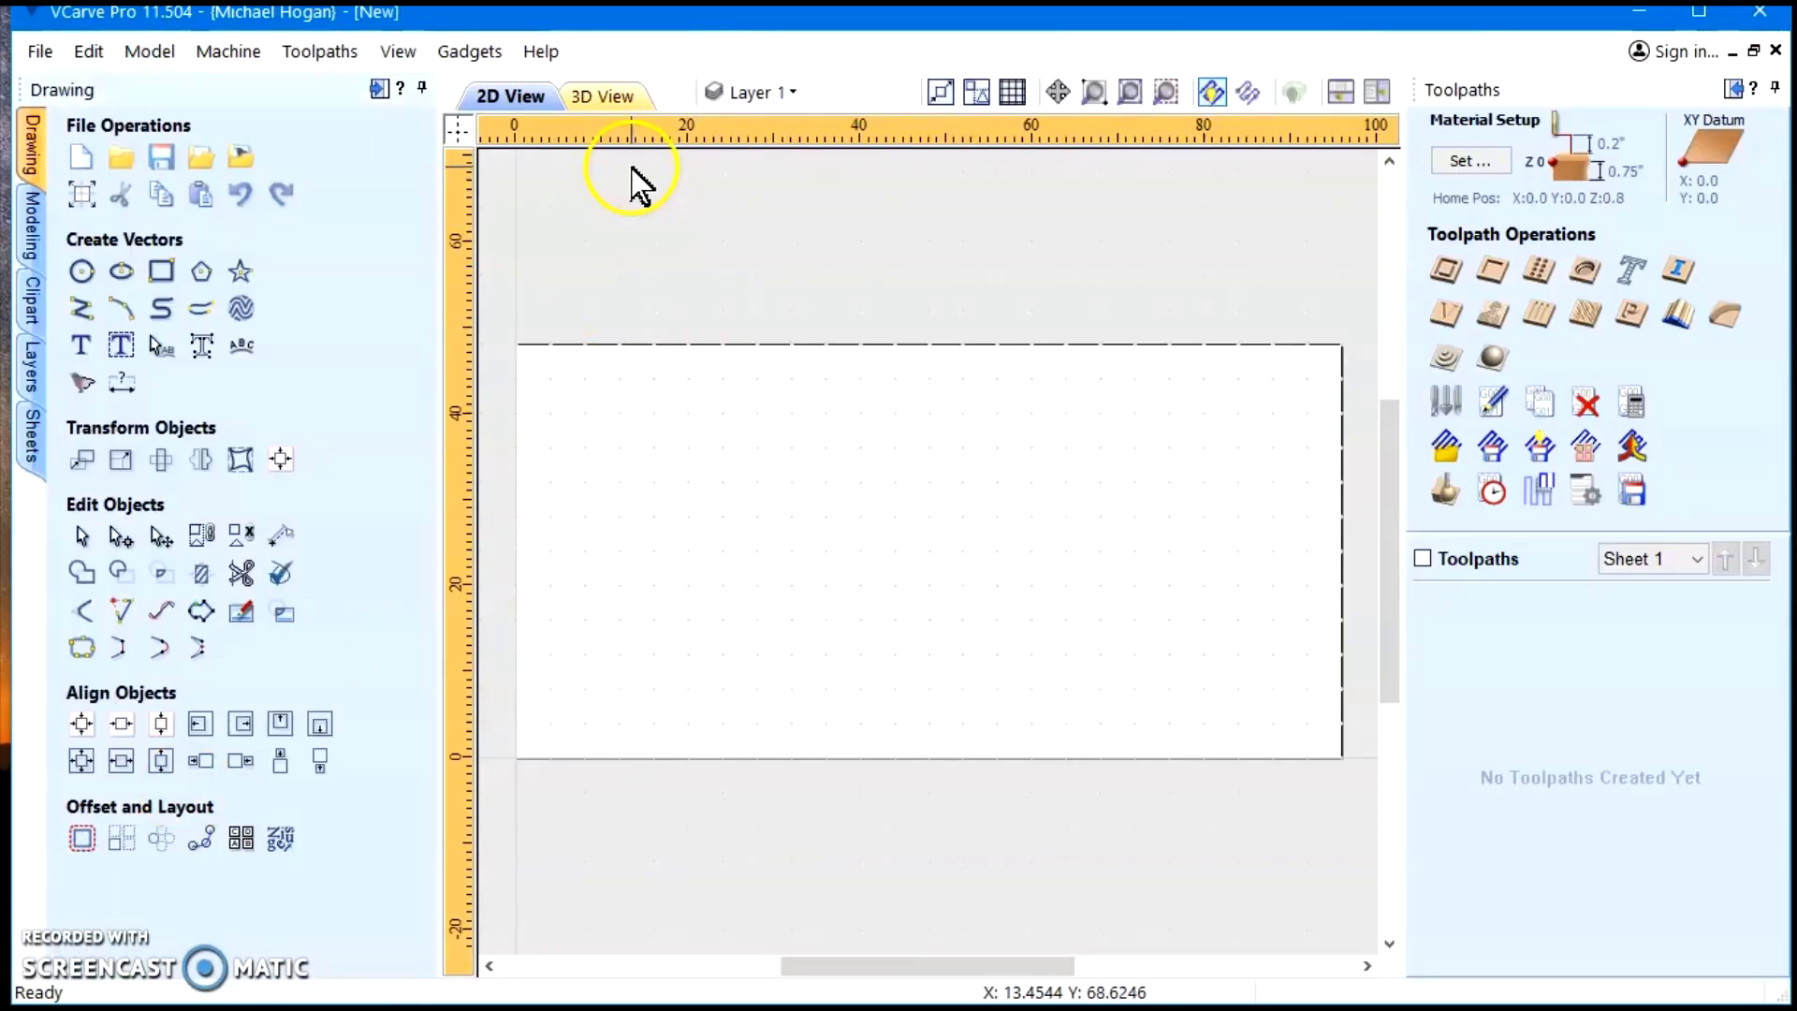
click(469, 51)
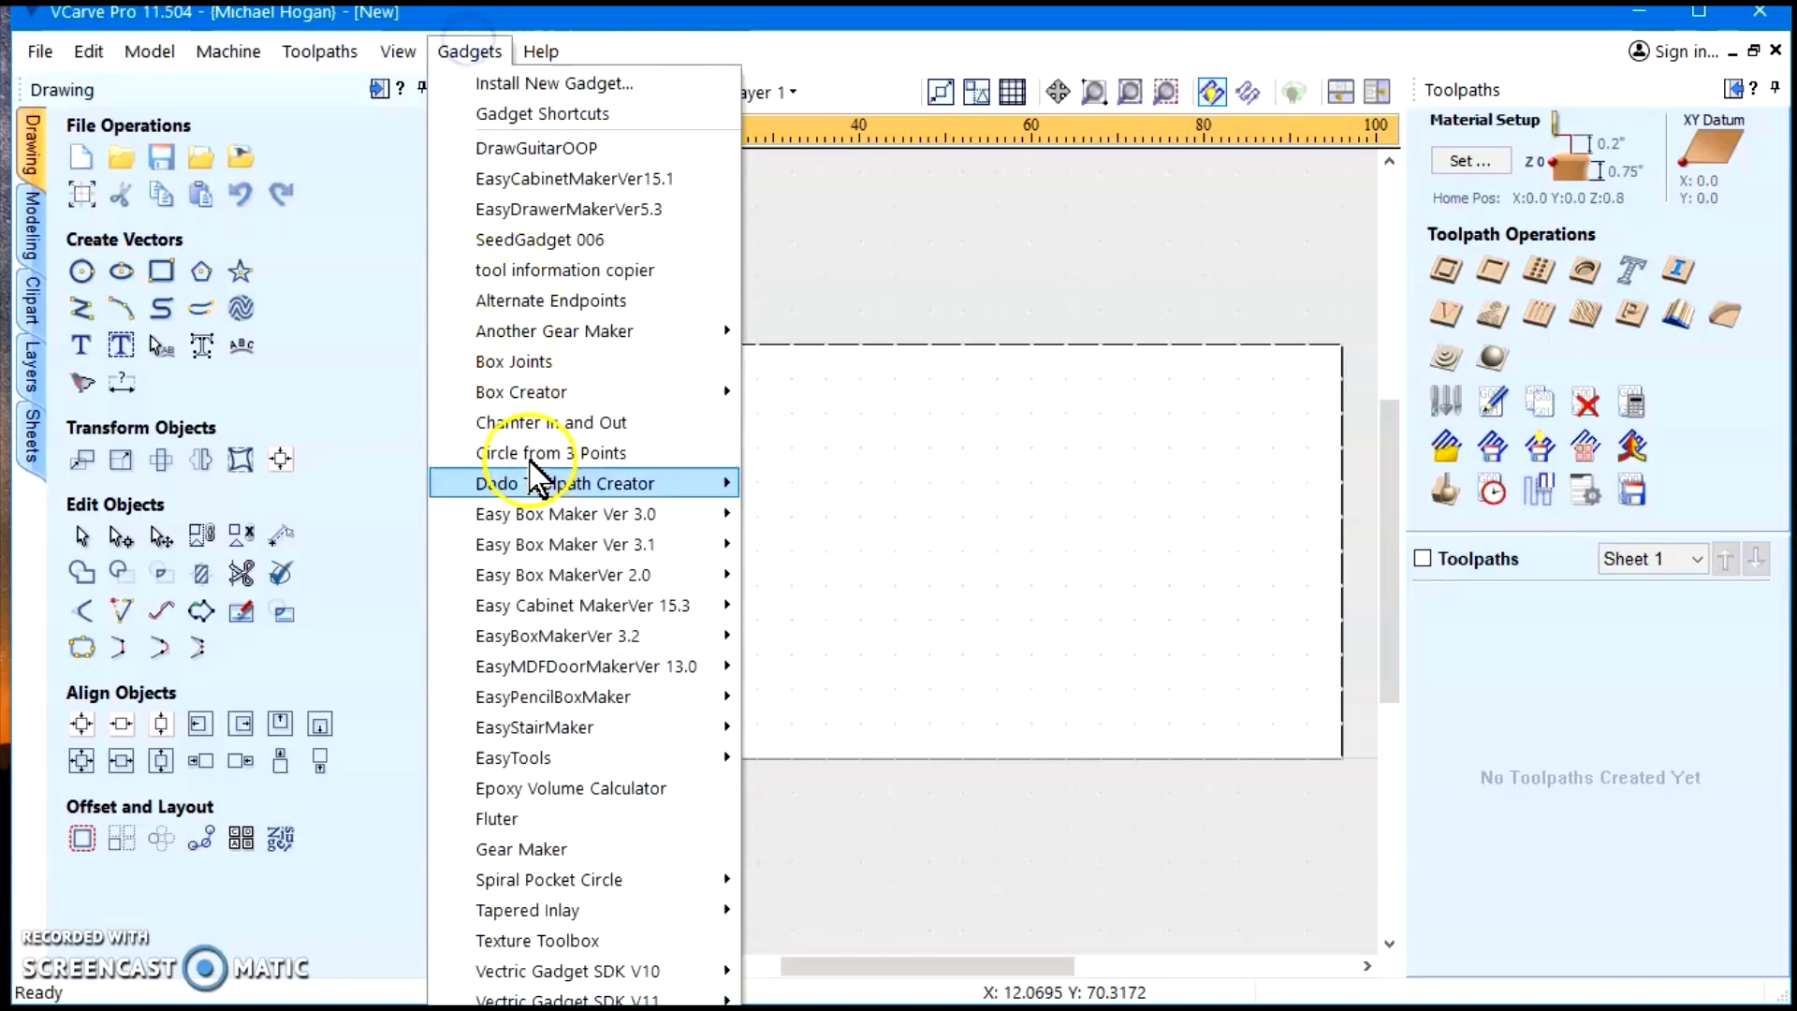
Launch Easy Cabinet Maker, rename the cabinet 'Kitchen Wall', and save the Wall Cabinet settings
mouse_move(599, 606)
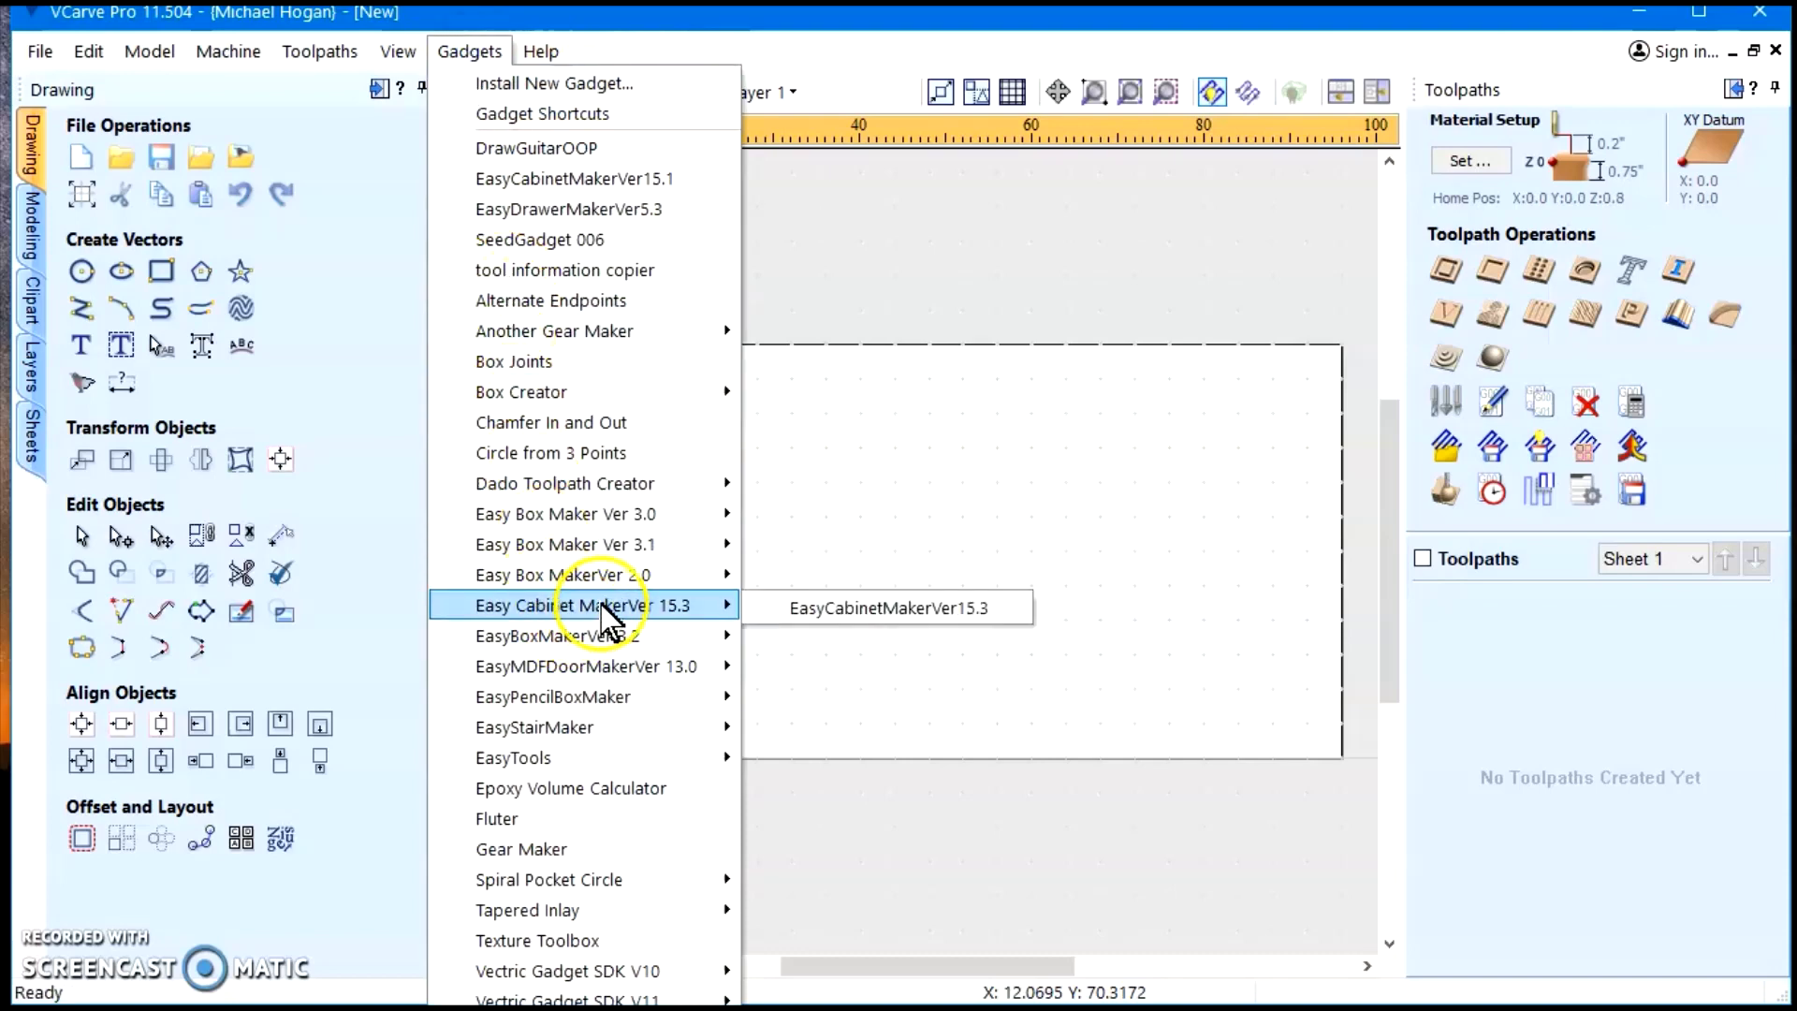
click(903, 605)
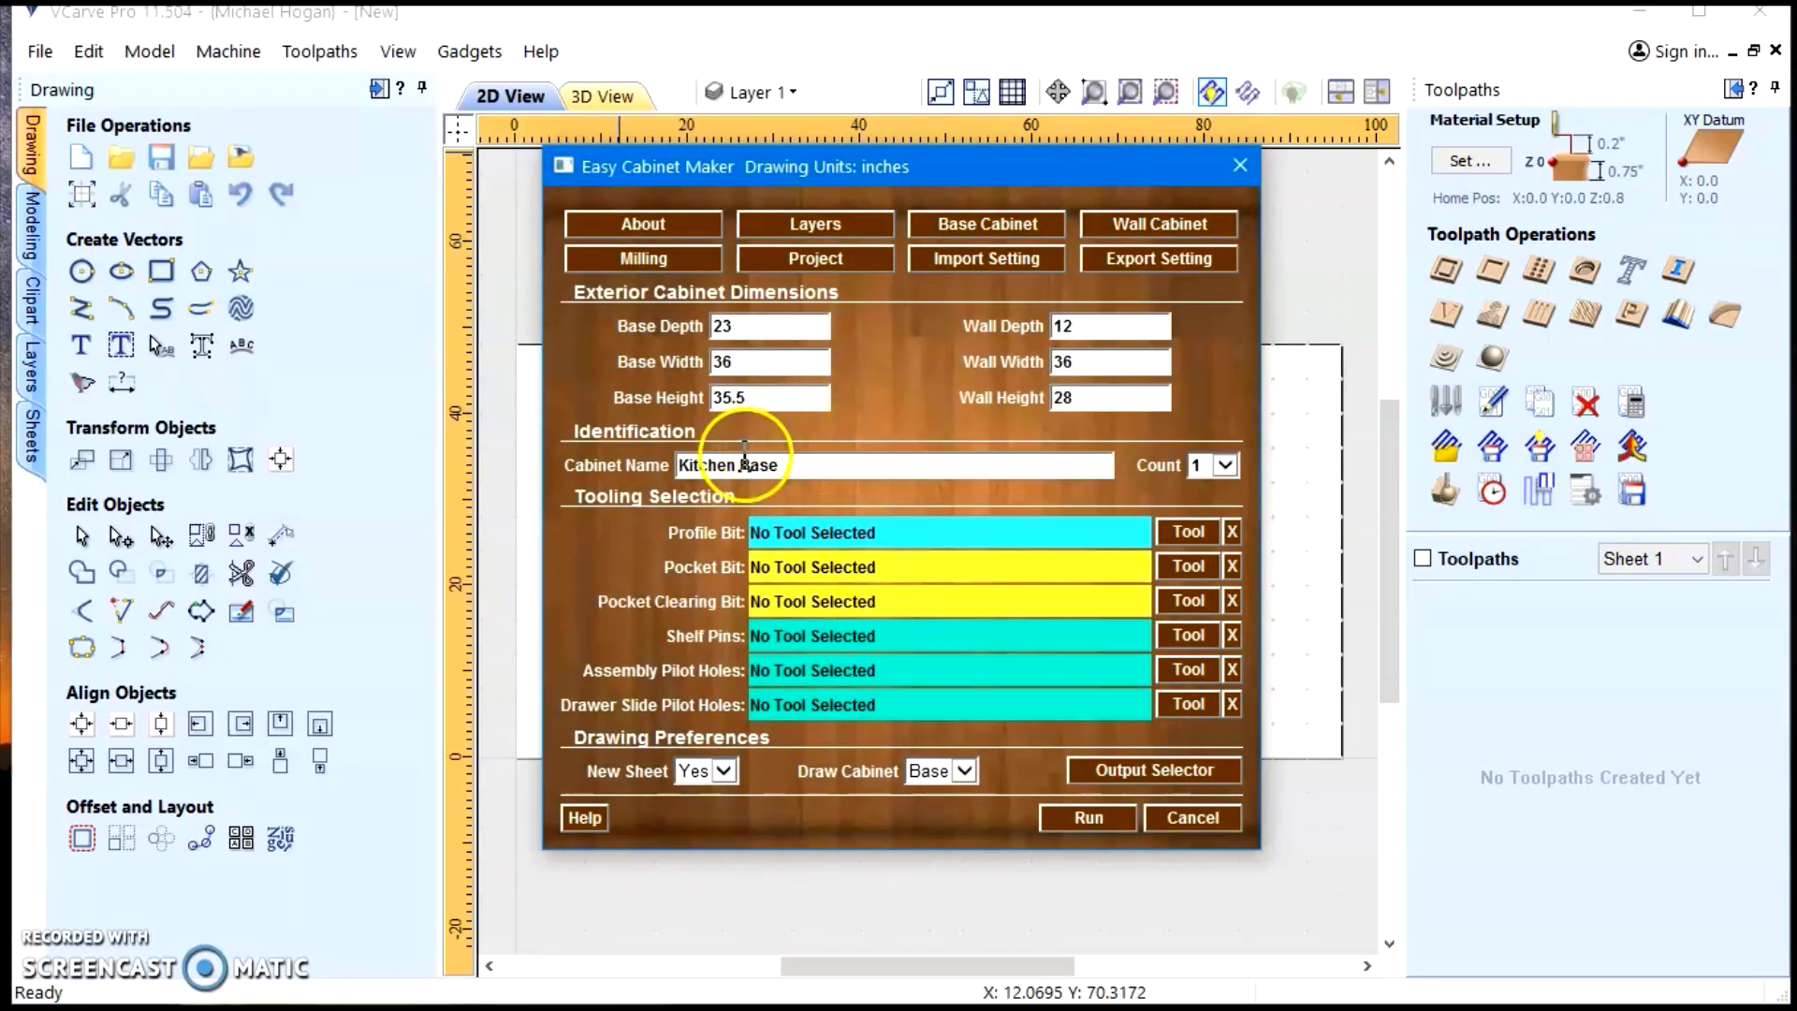
click(739, 464)
drag(739, 464, 793, 466)
key(Delete)
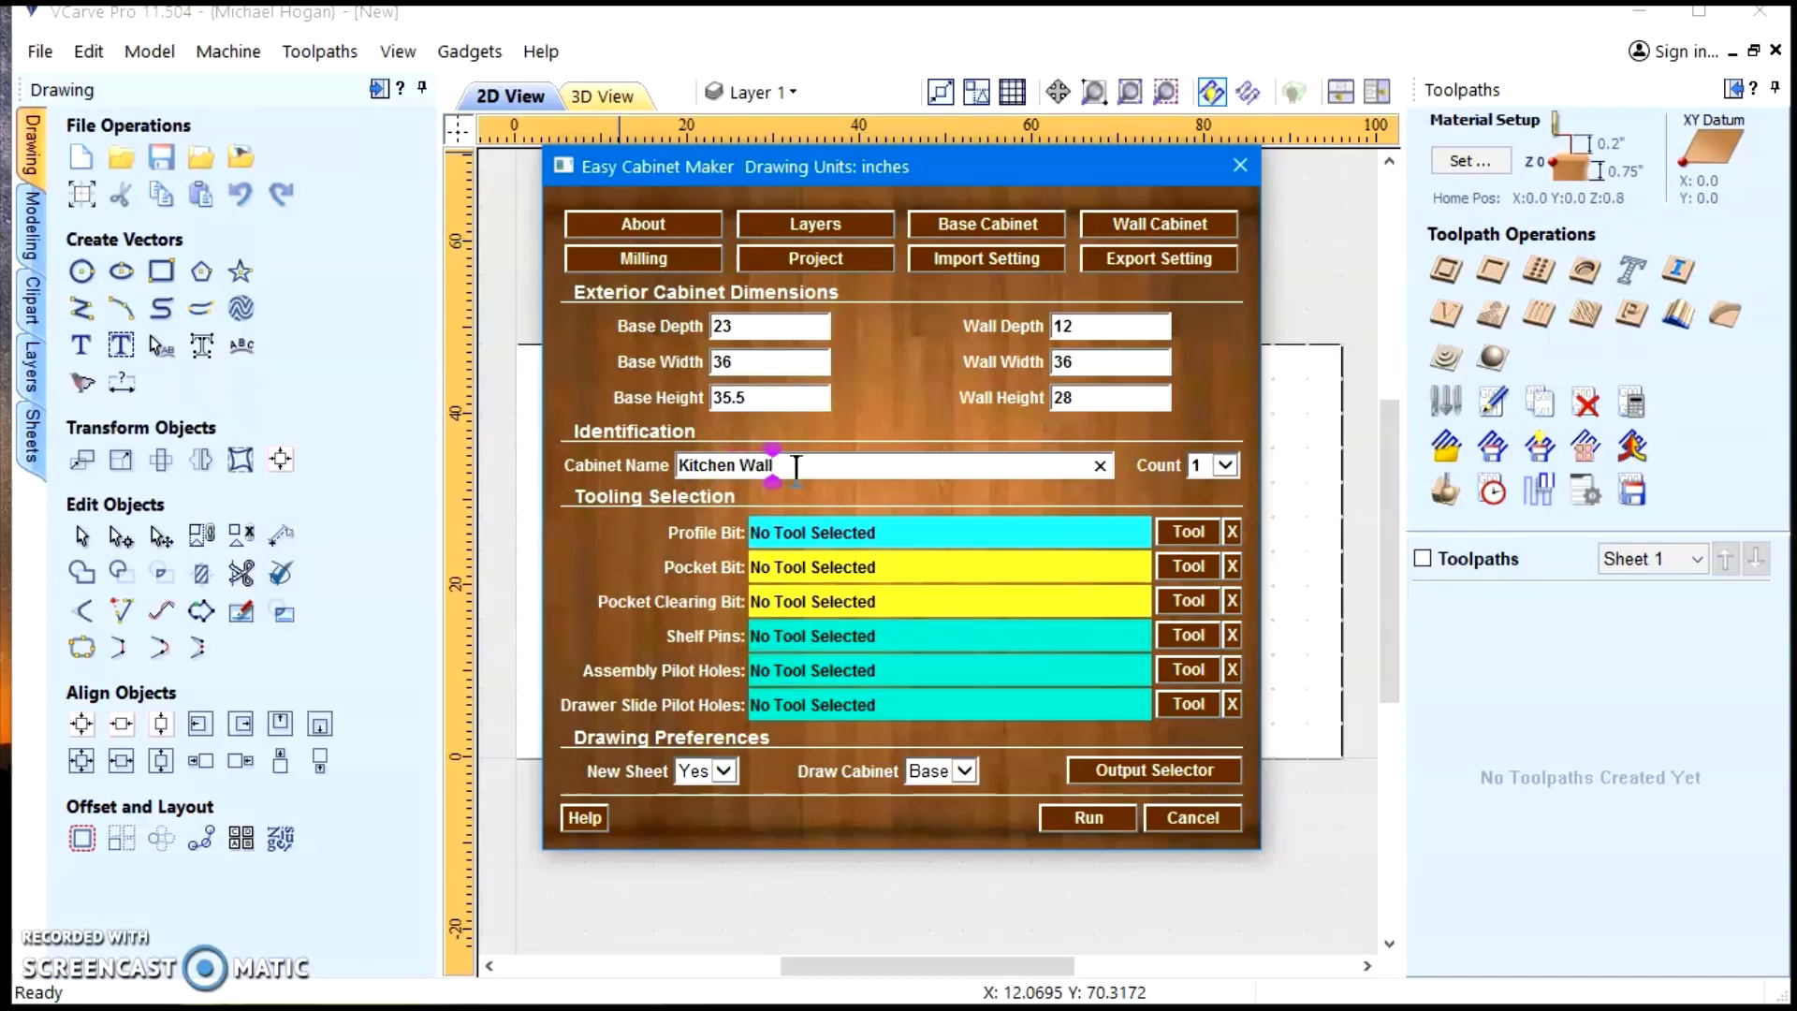
click(1135, 222)
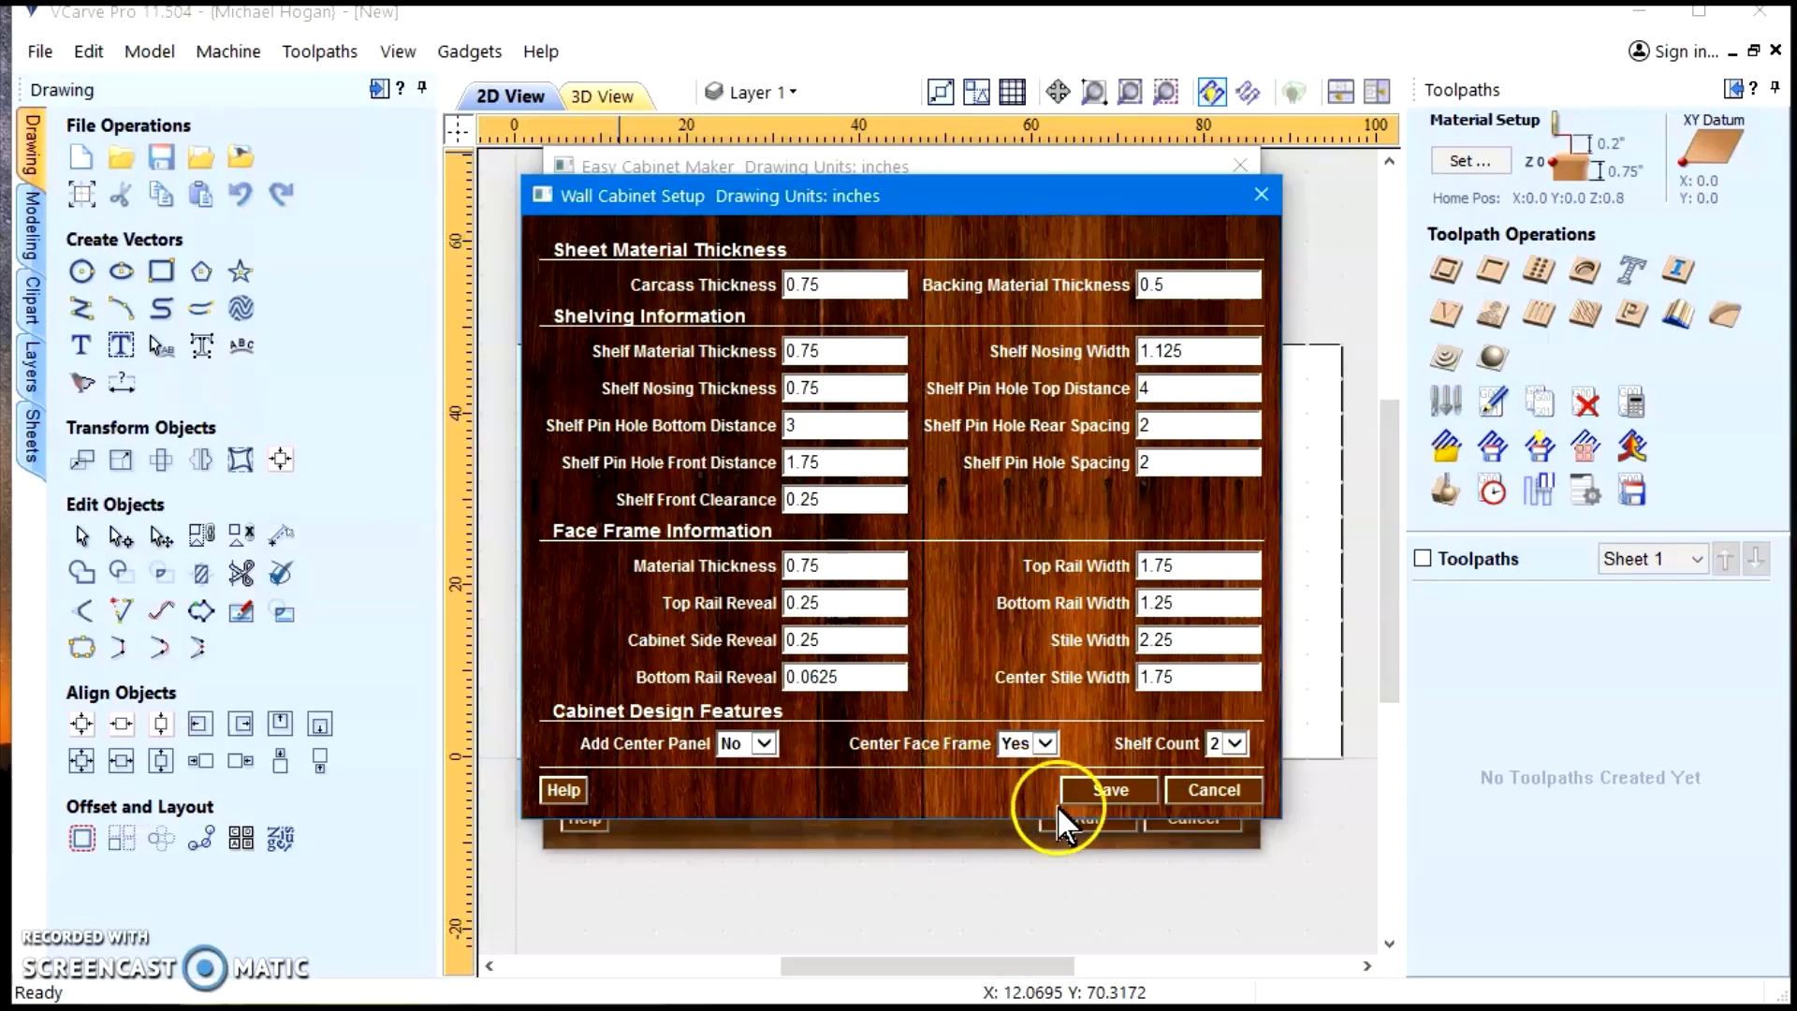
click(1104, 794)
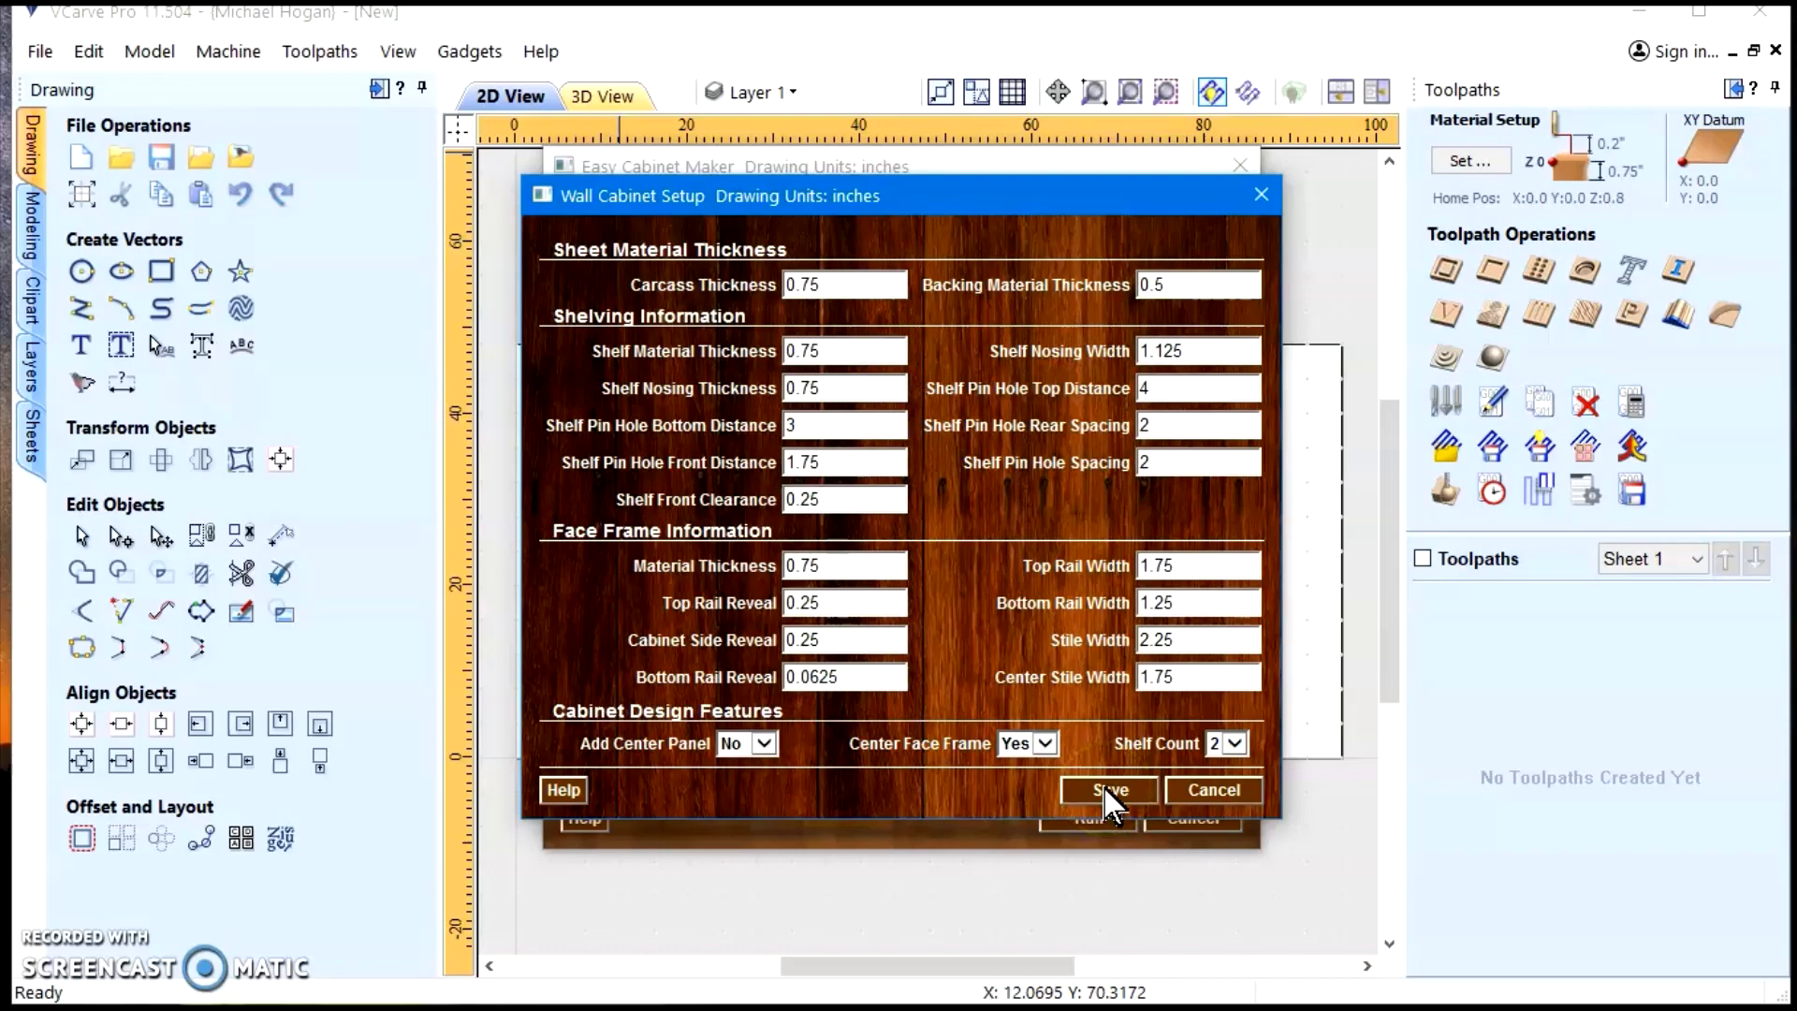
Return to the main dialog and save the Milling settings with Dado Types set to Through
click(1107, 791)
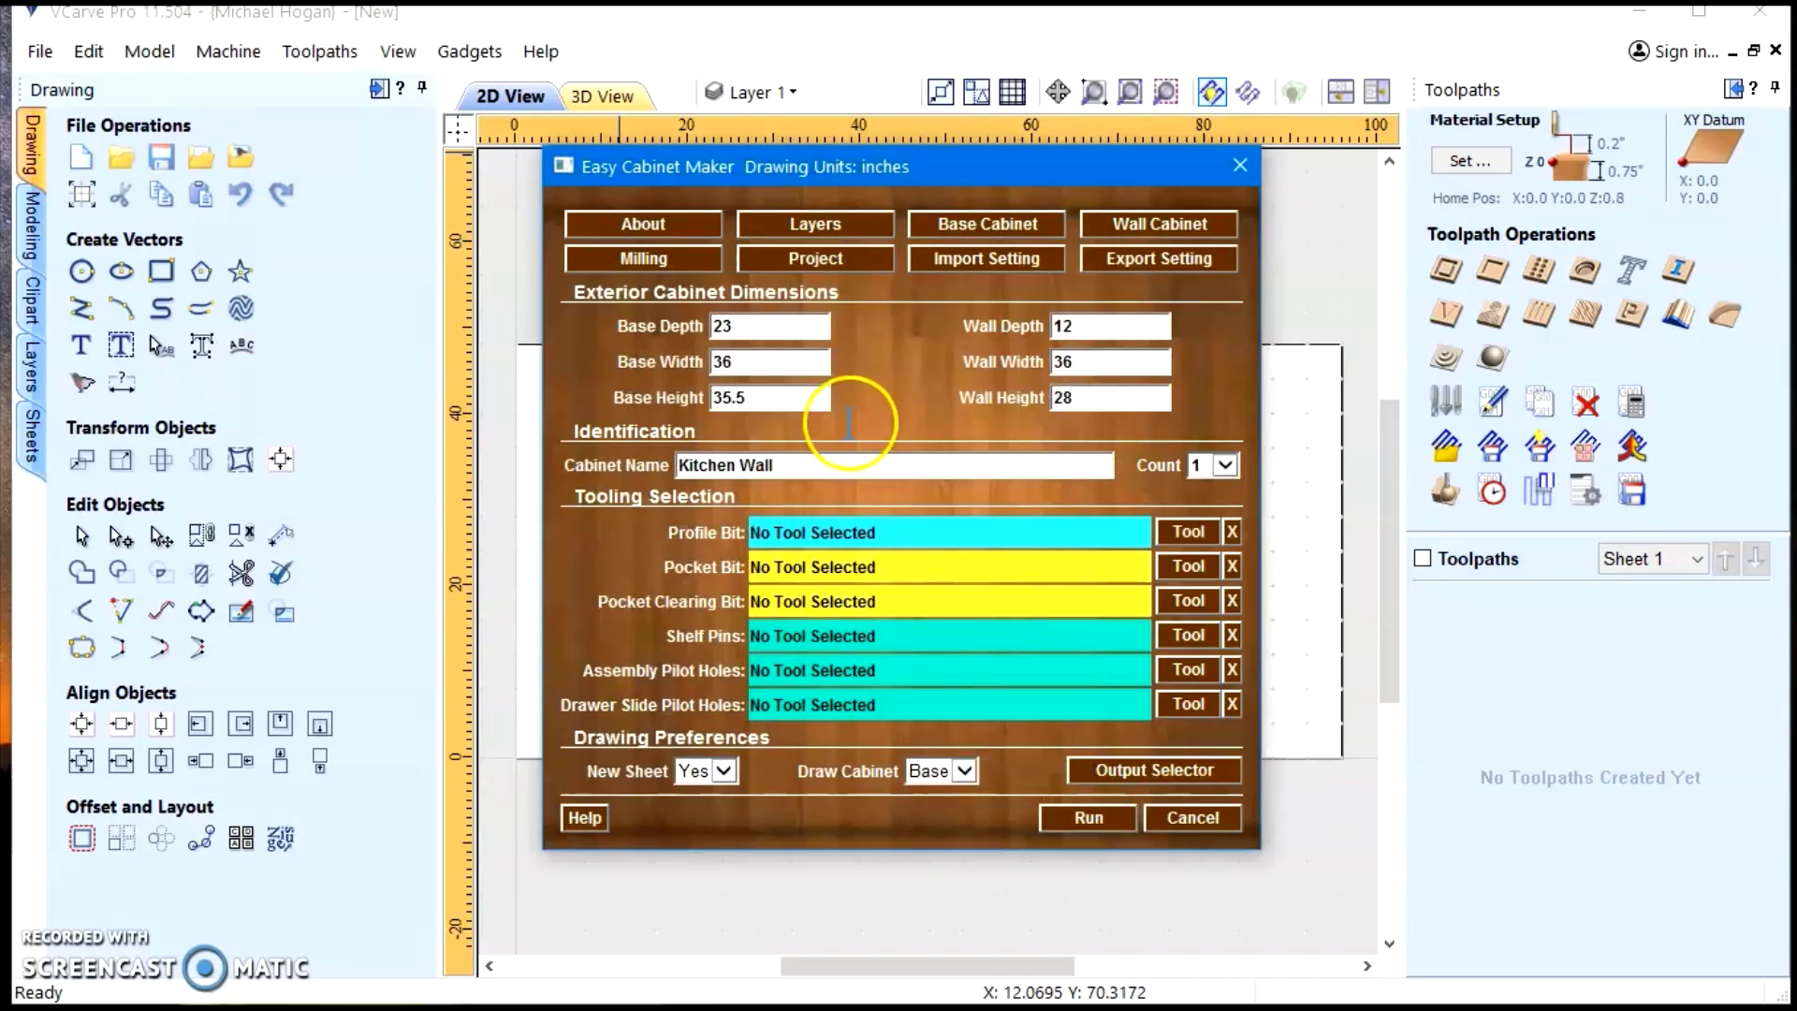
click(618, 266)
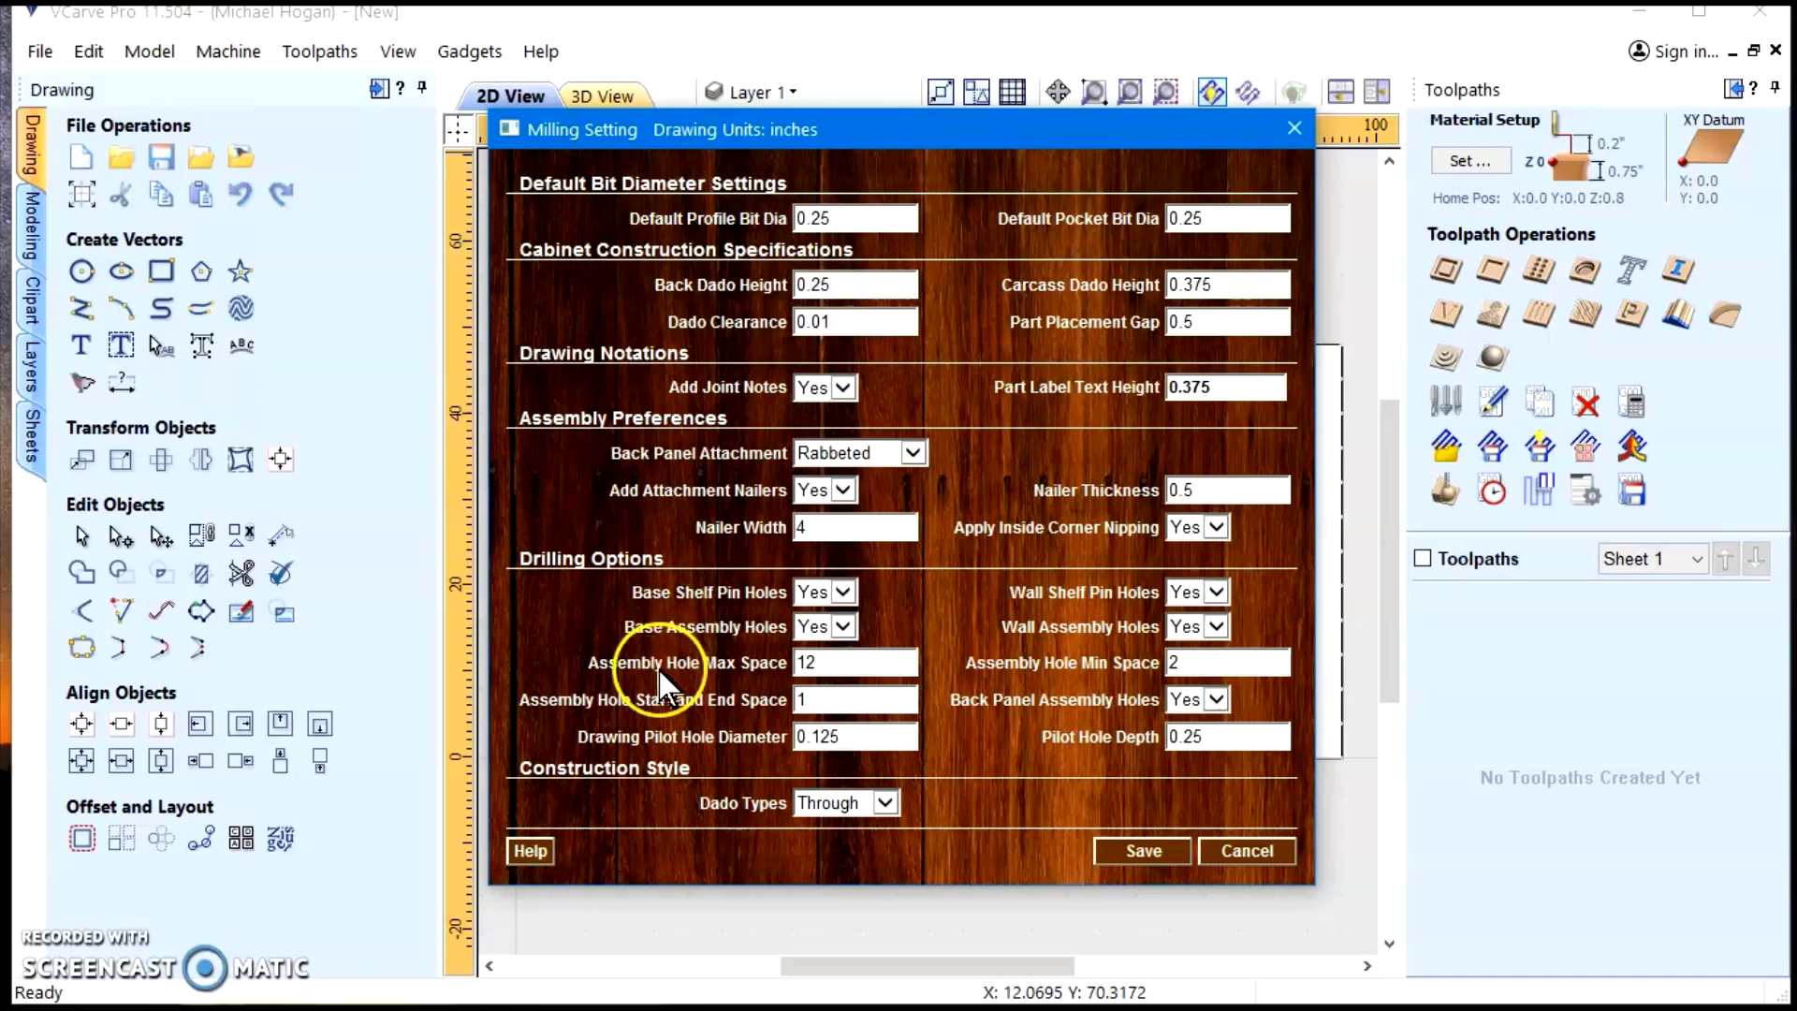
click(886, 803)
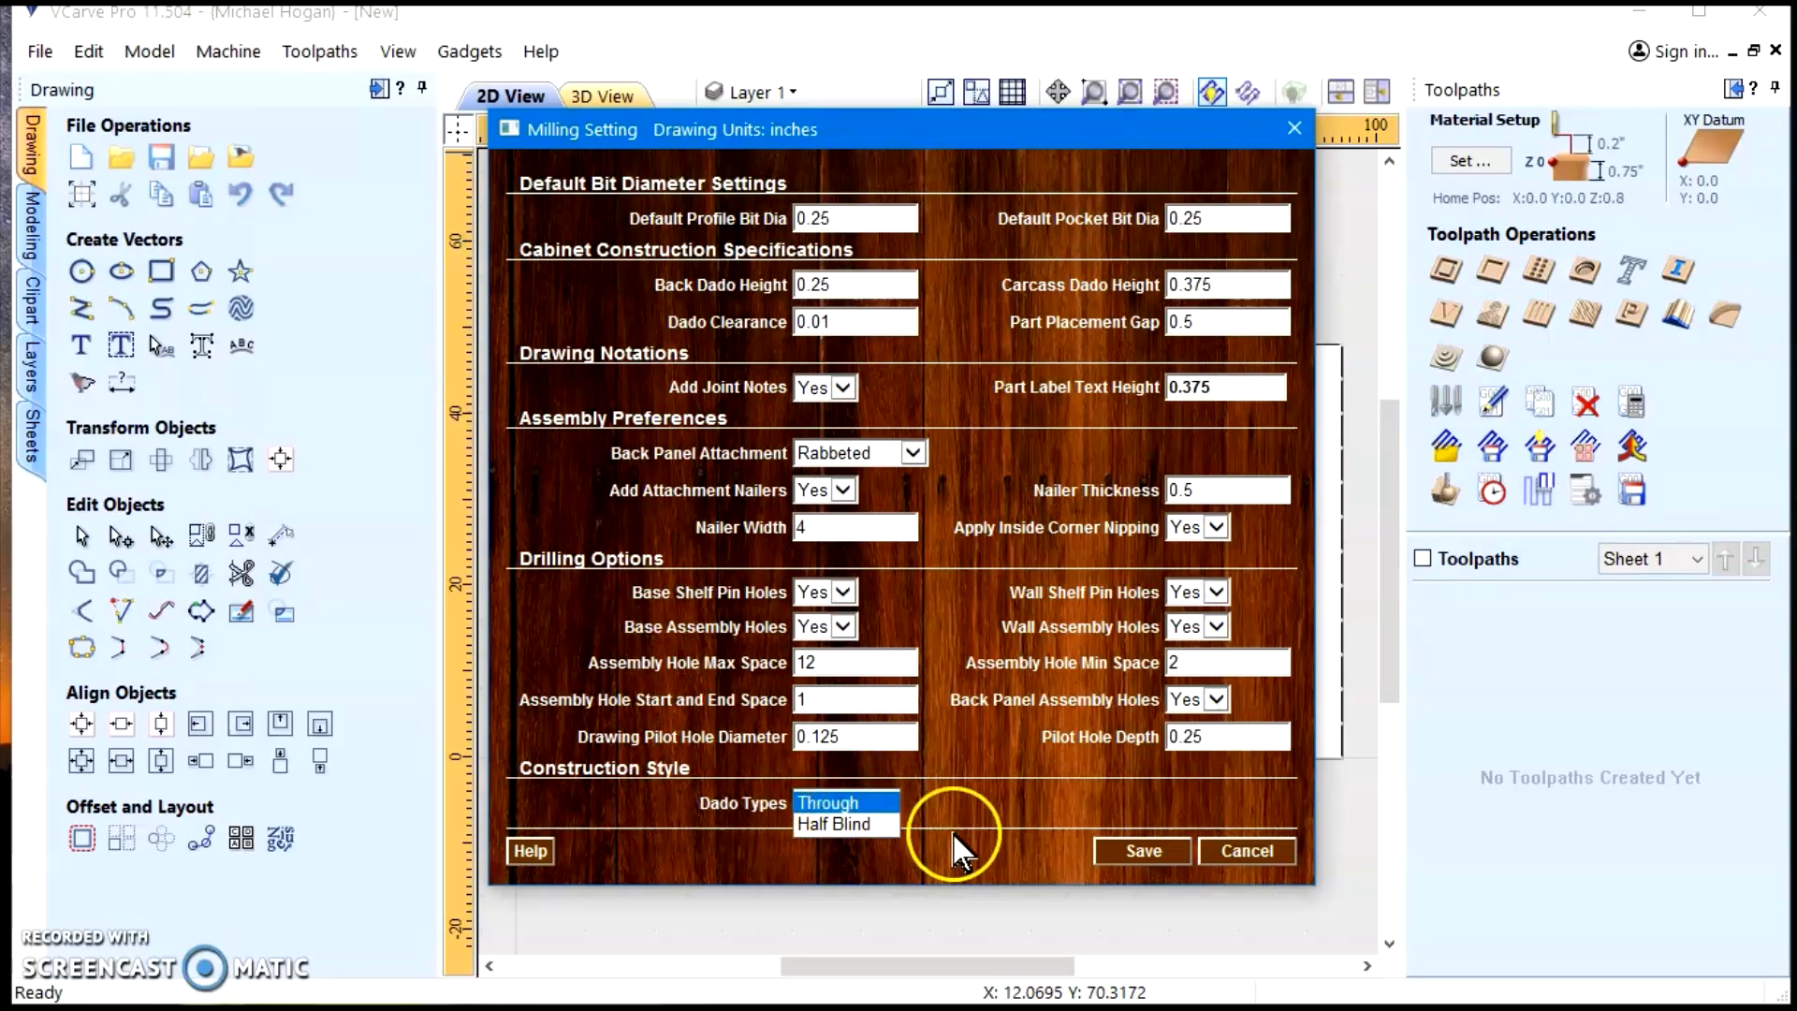
click(971, 794)
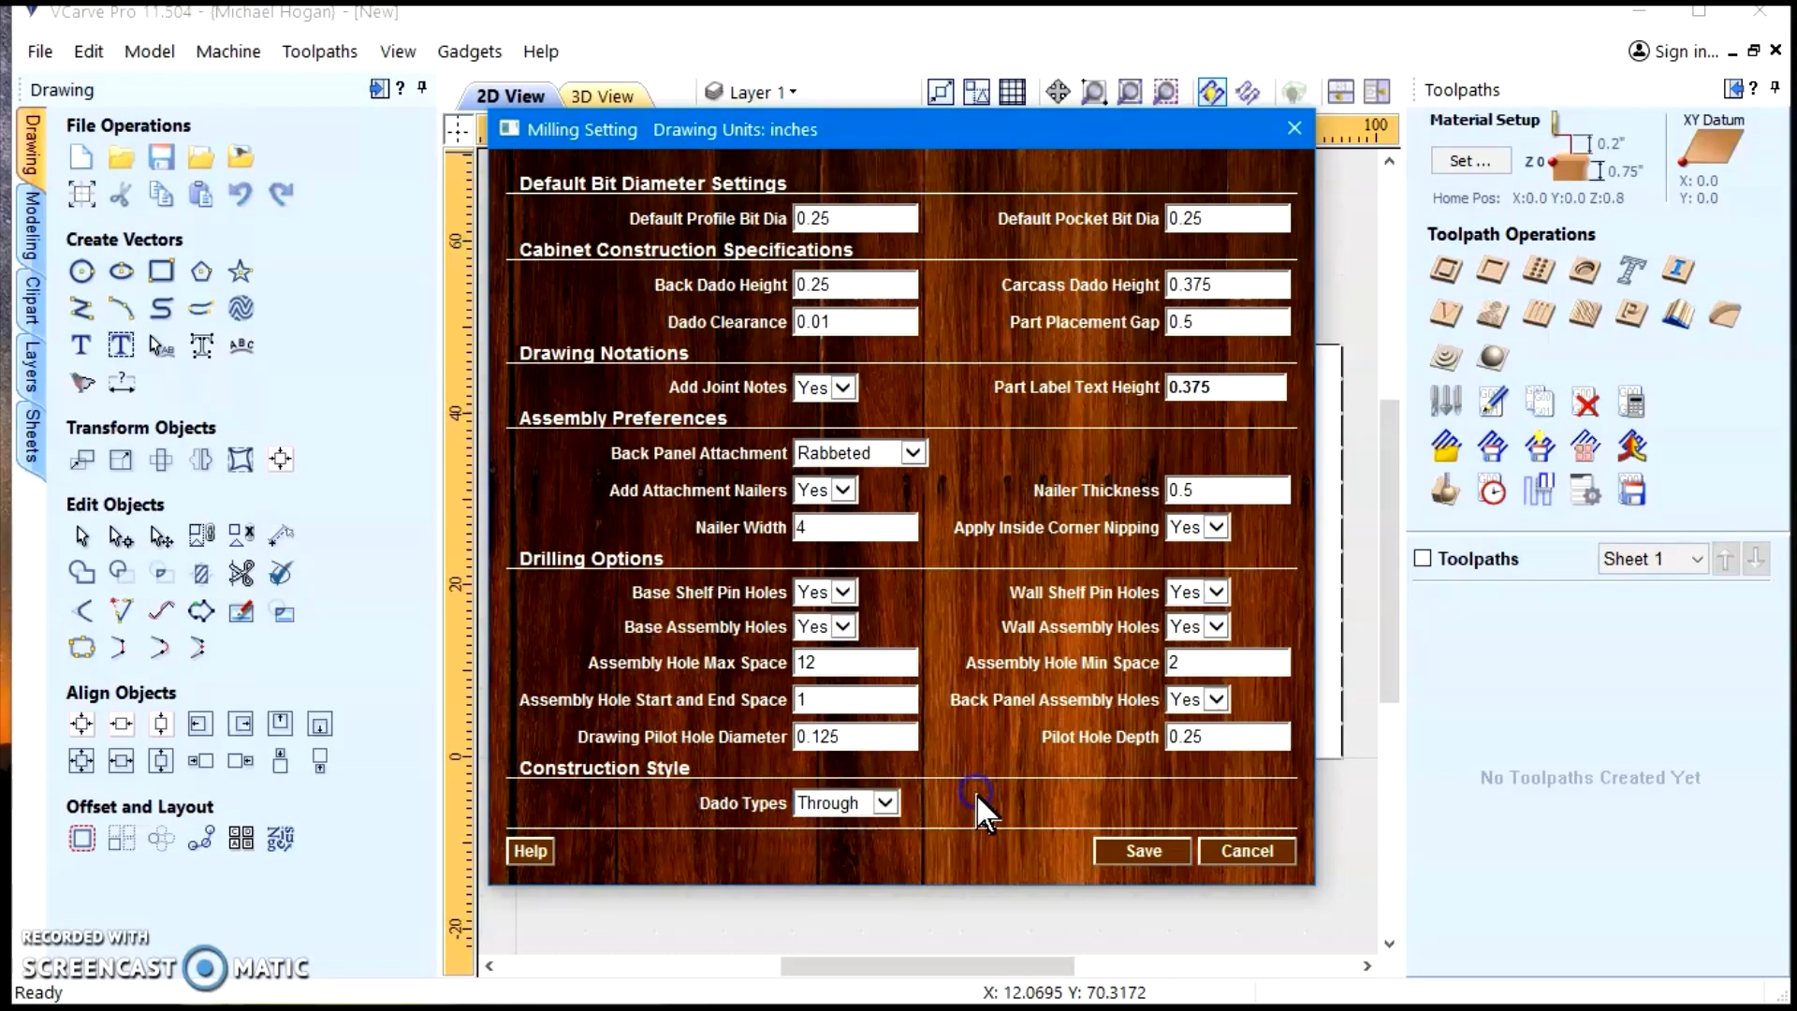
click(1142, 852)
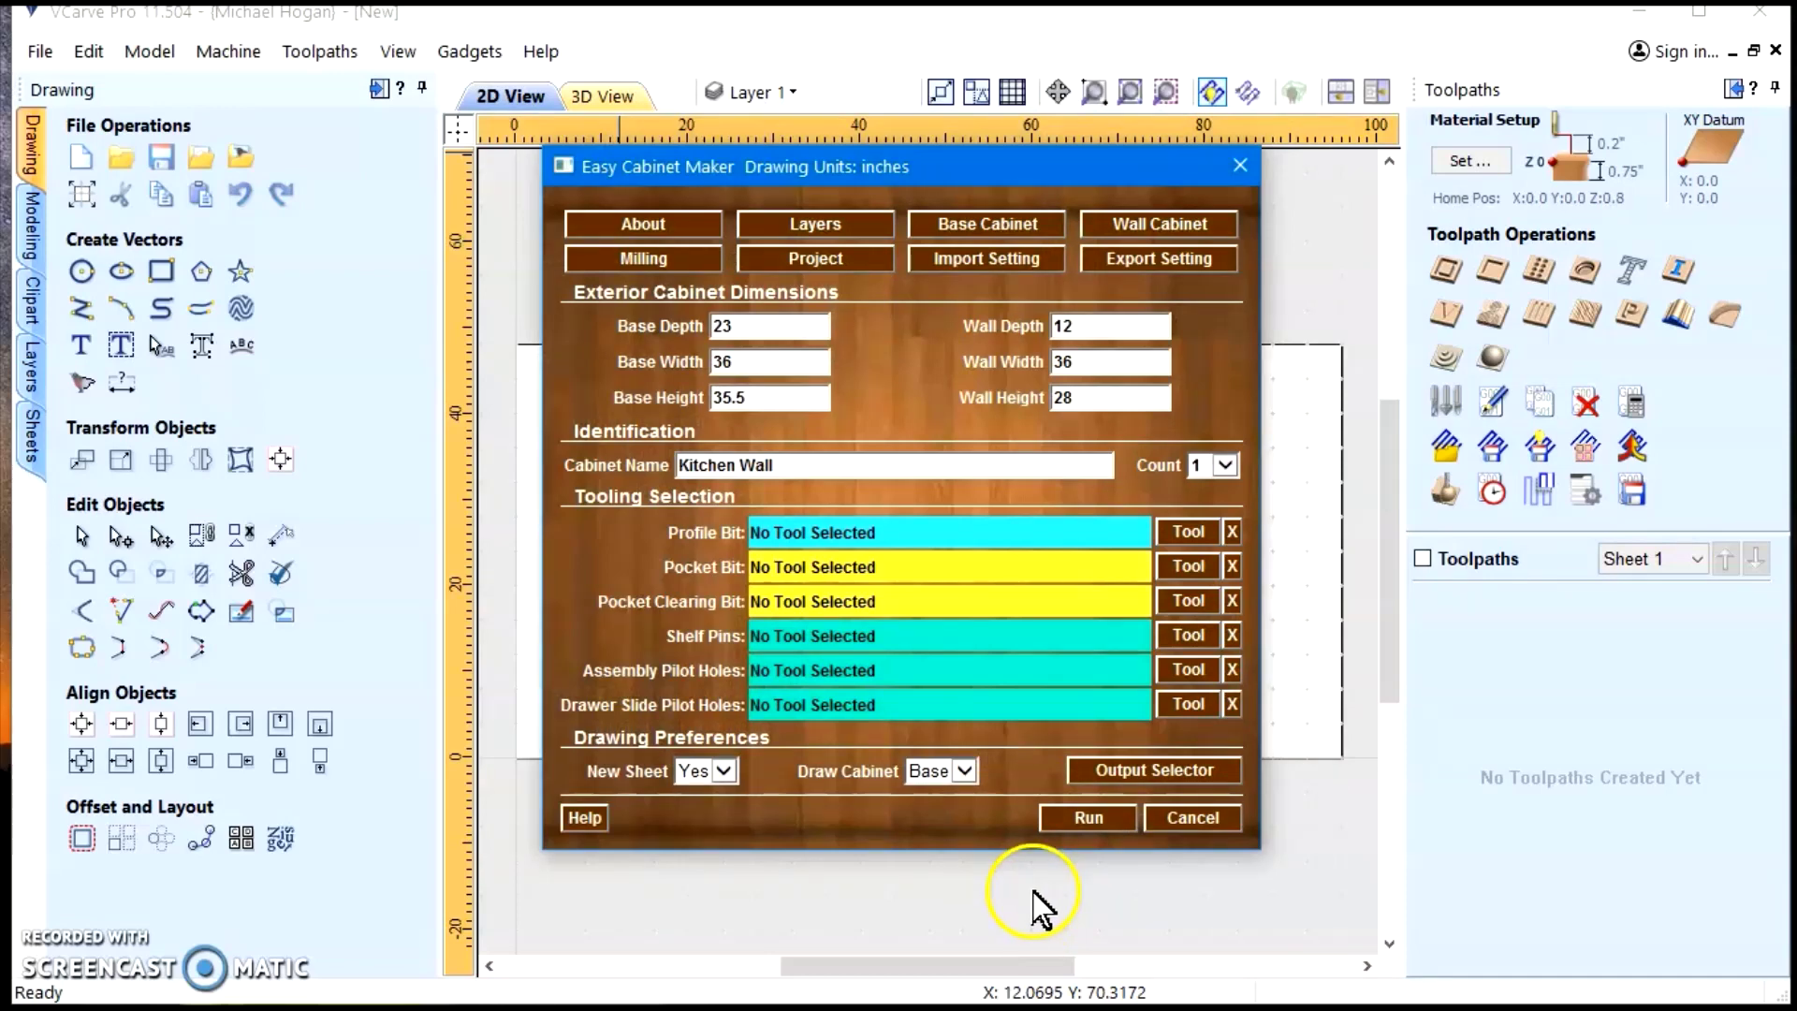
Set Draw Cabinet to Wall, run the gadget, and acknowledge the sheet thickness alert
click(964, 771)
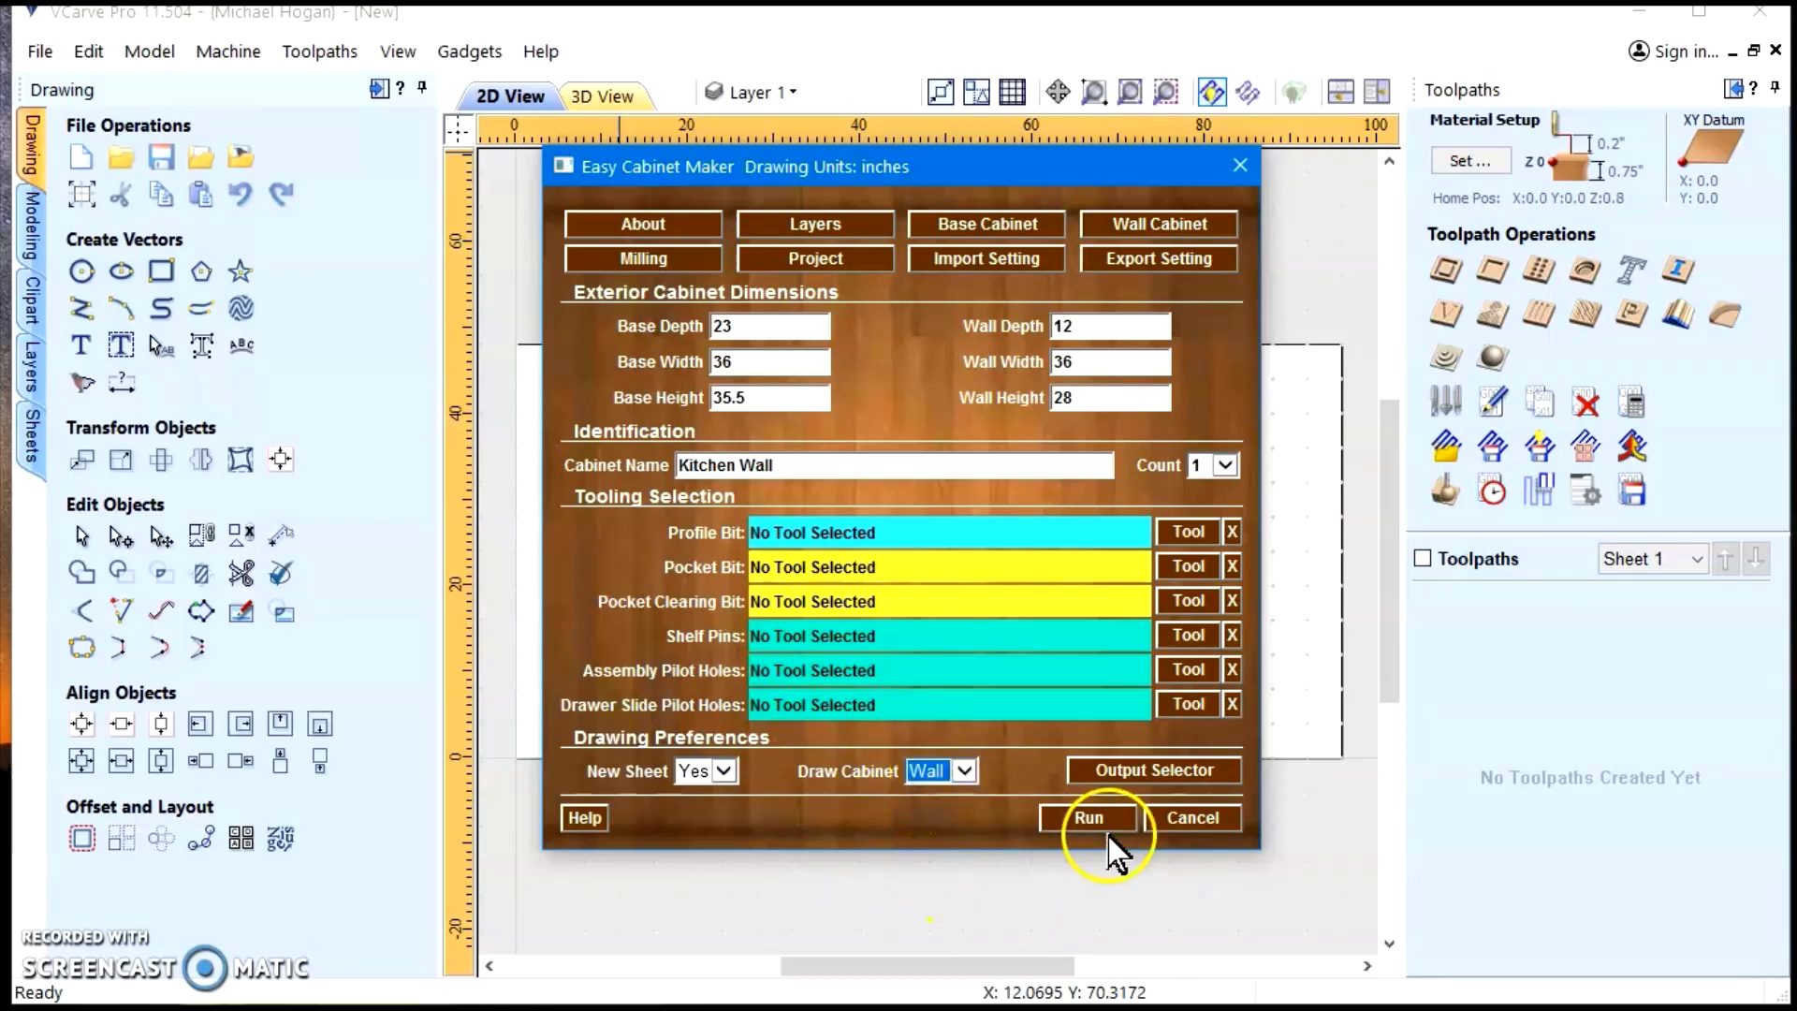
click(1086, 820)
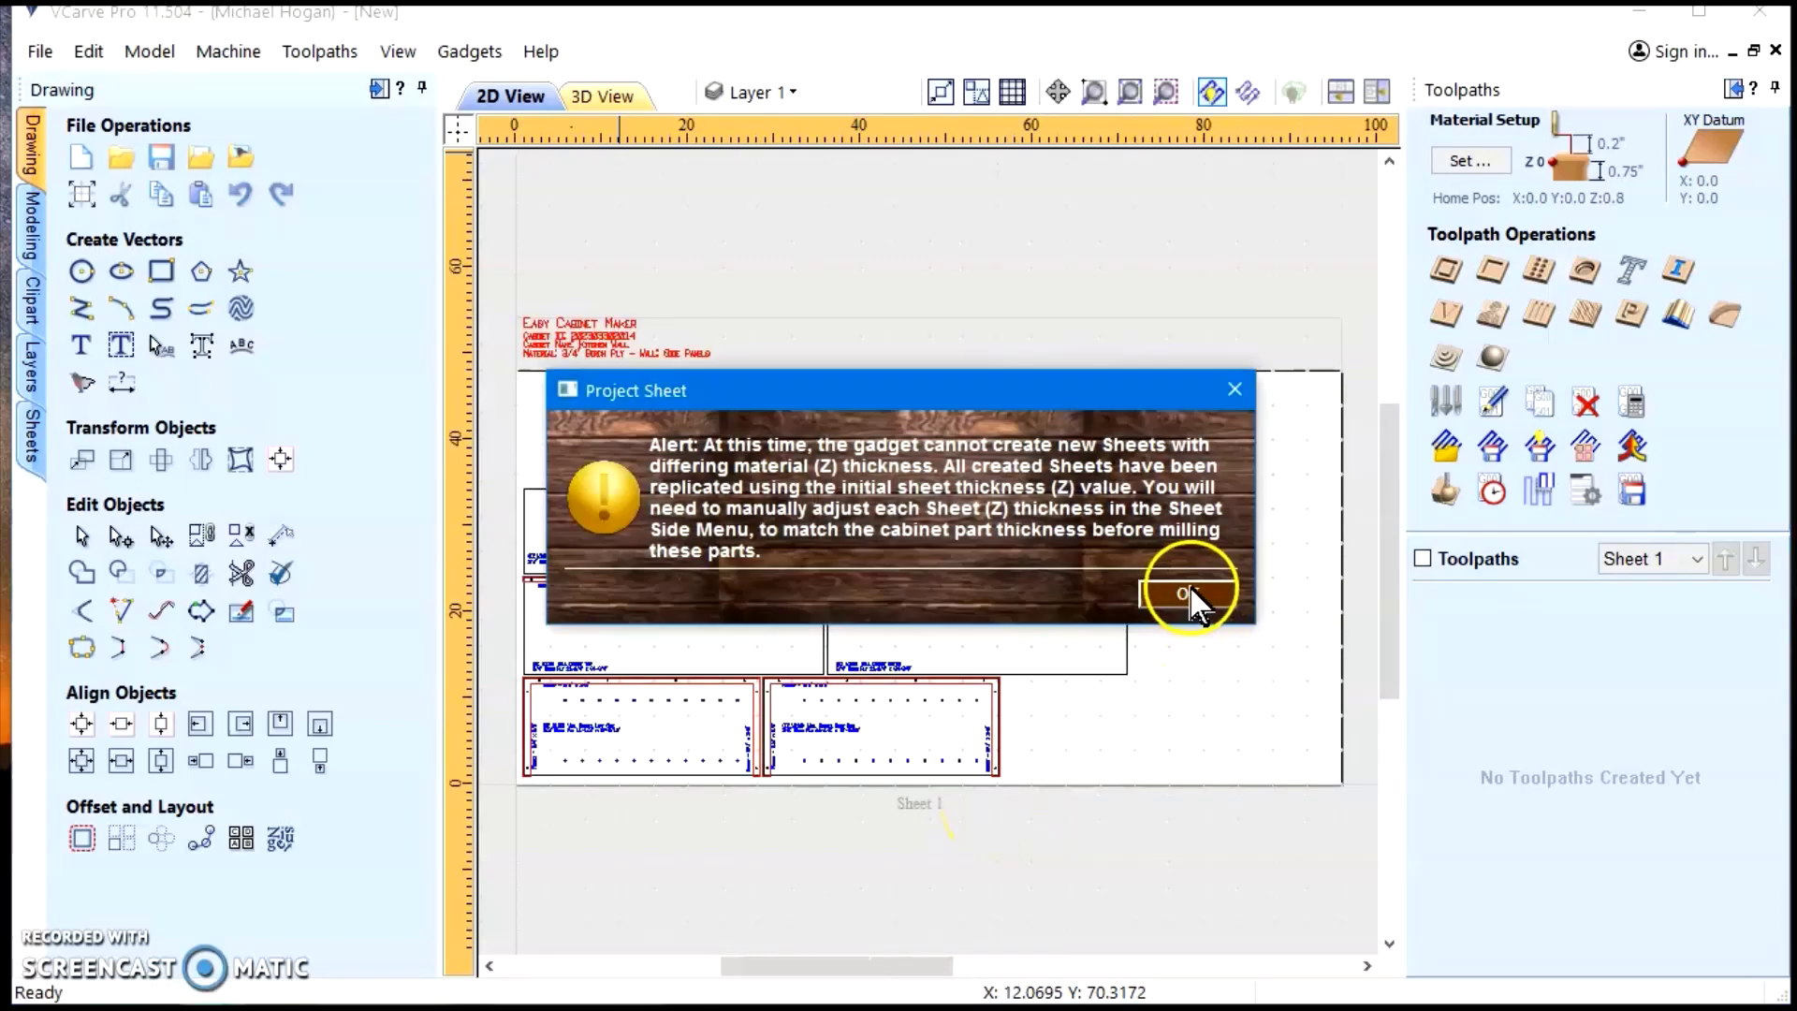
click(1187, 594)
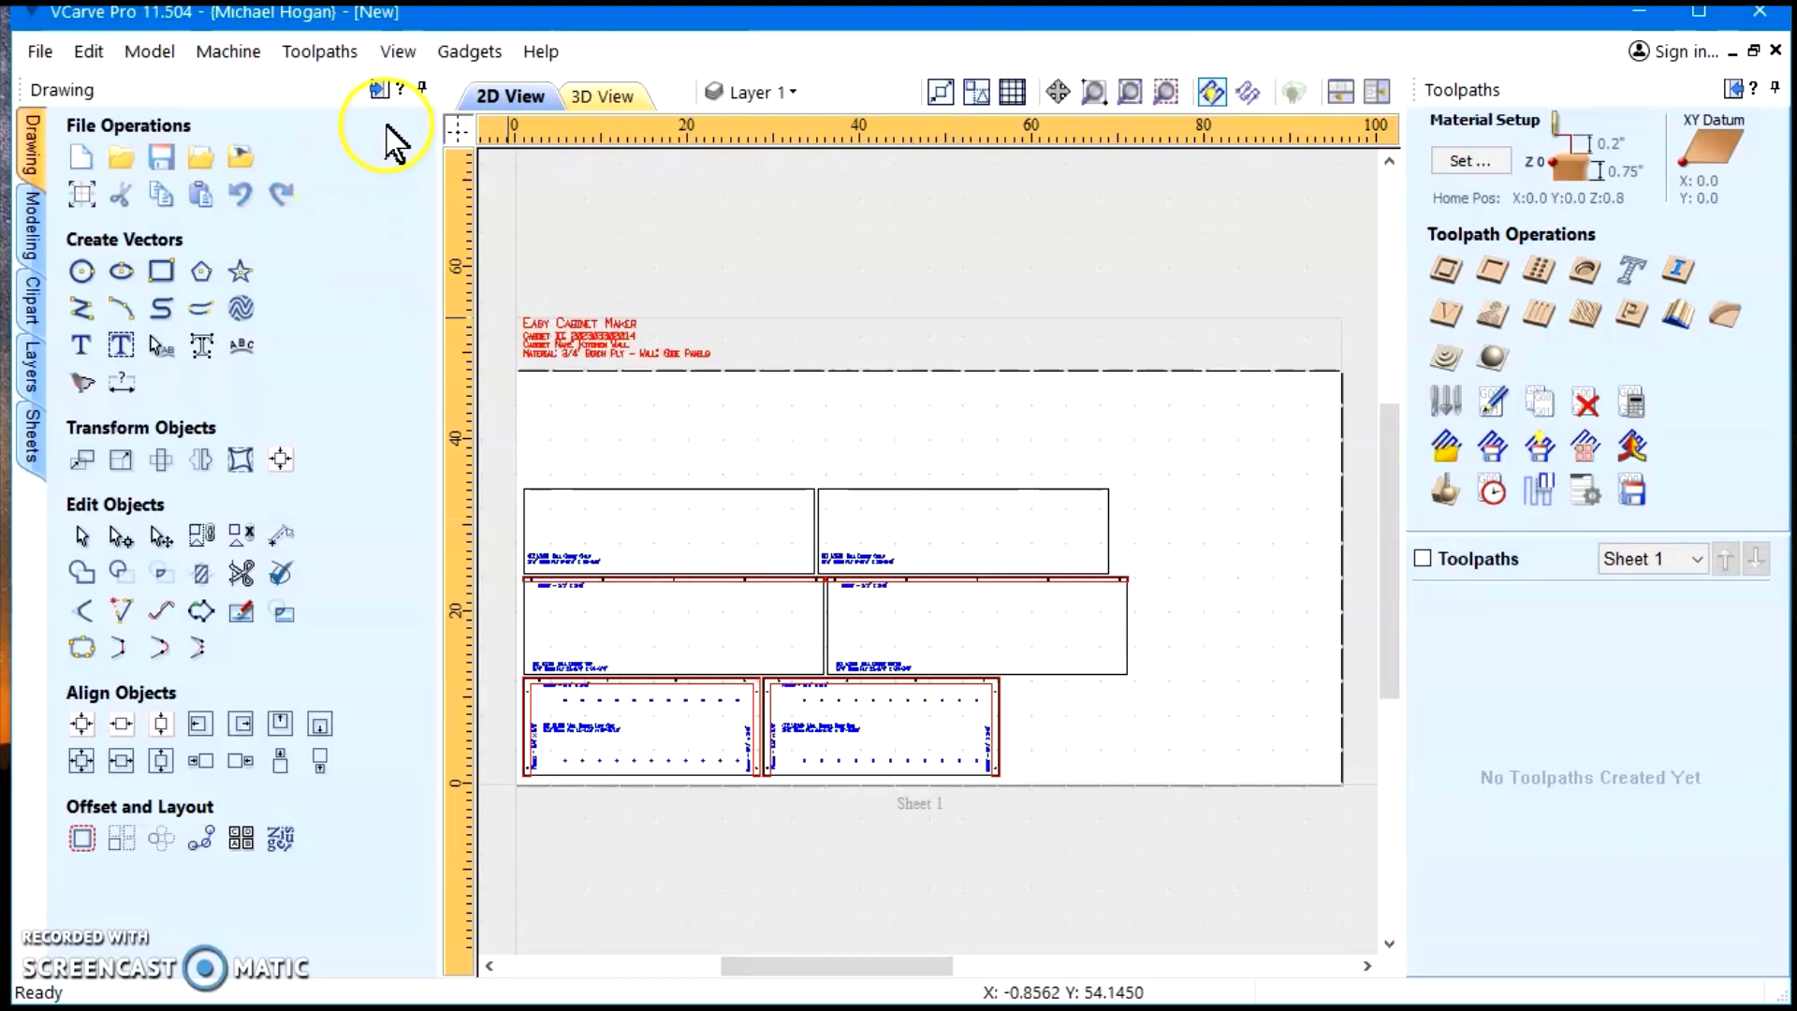
click(398, 51)
click(431, 84)
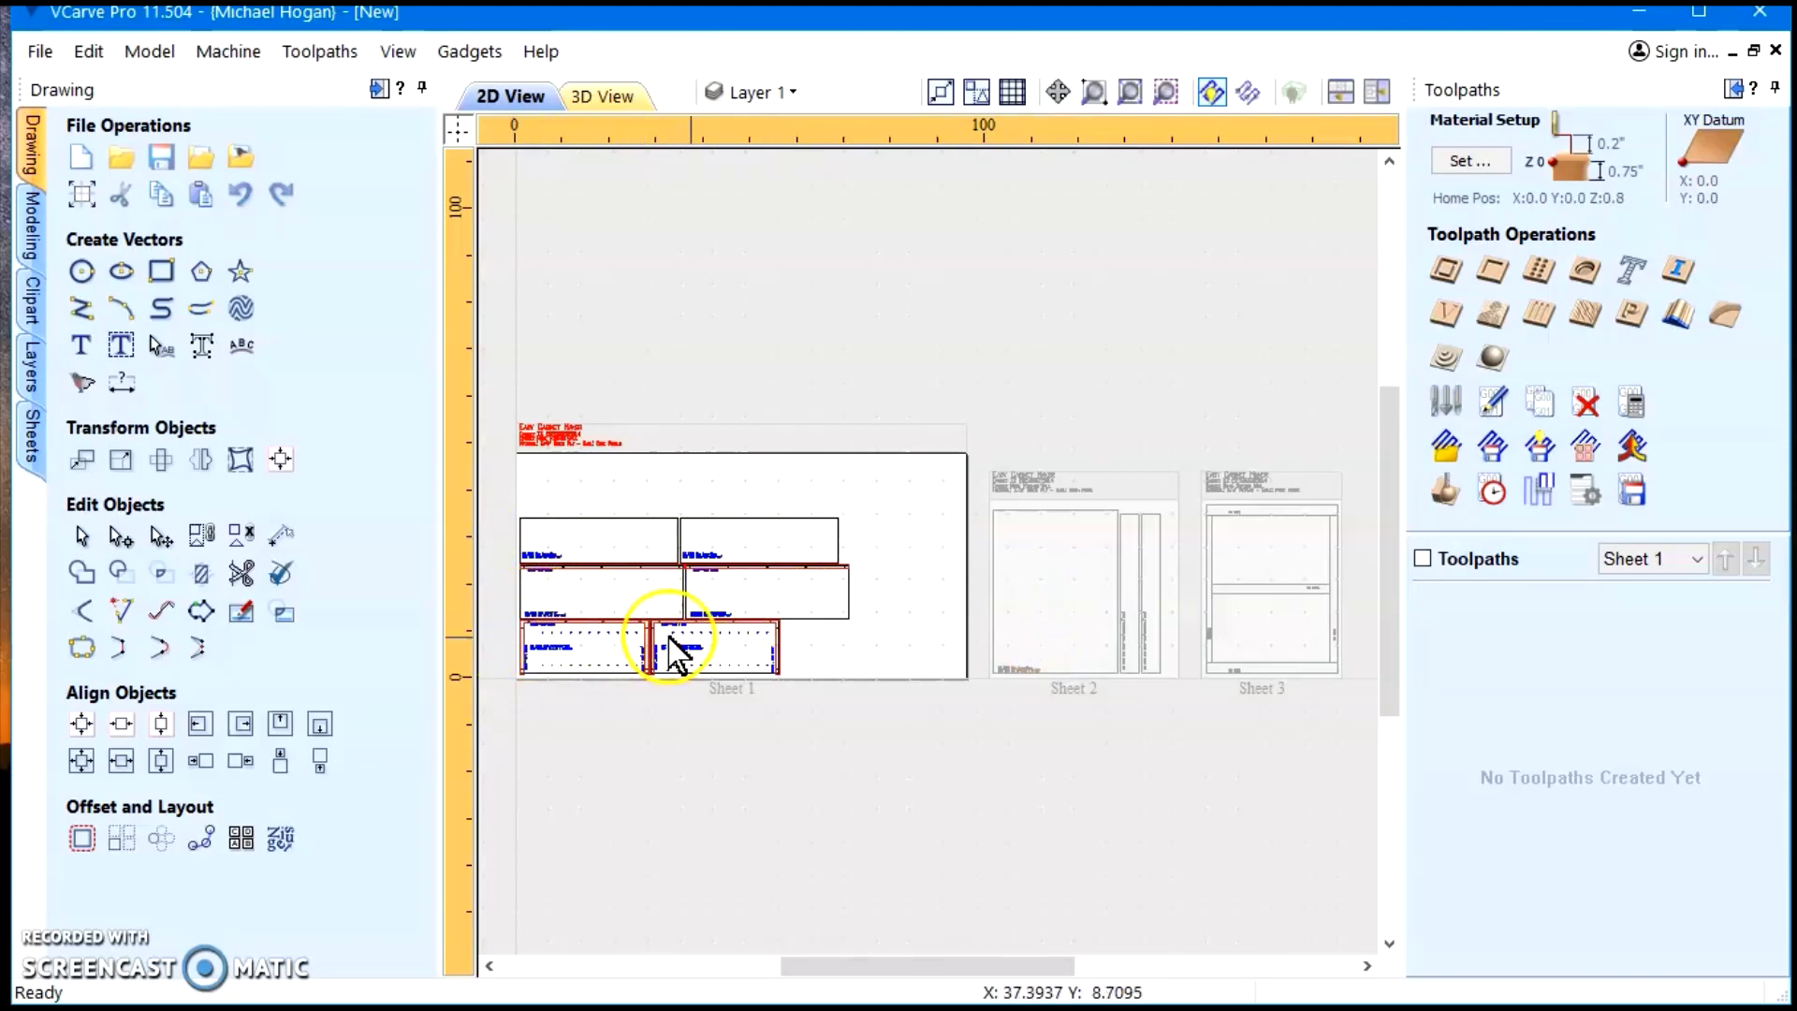
scroll(686, 668, up, 1)
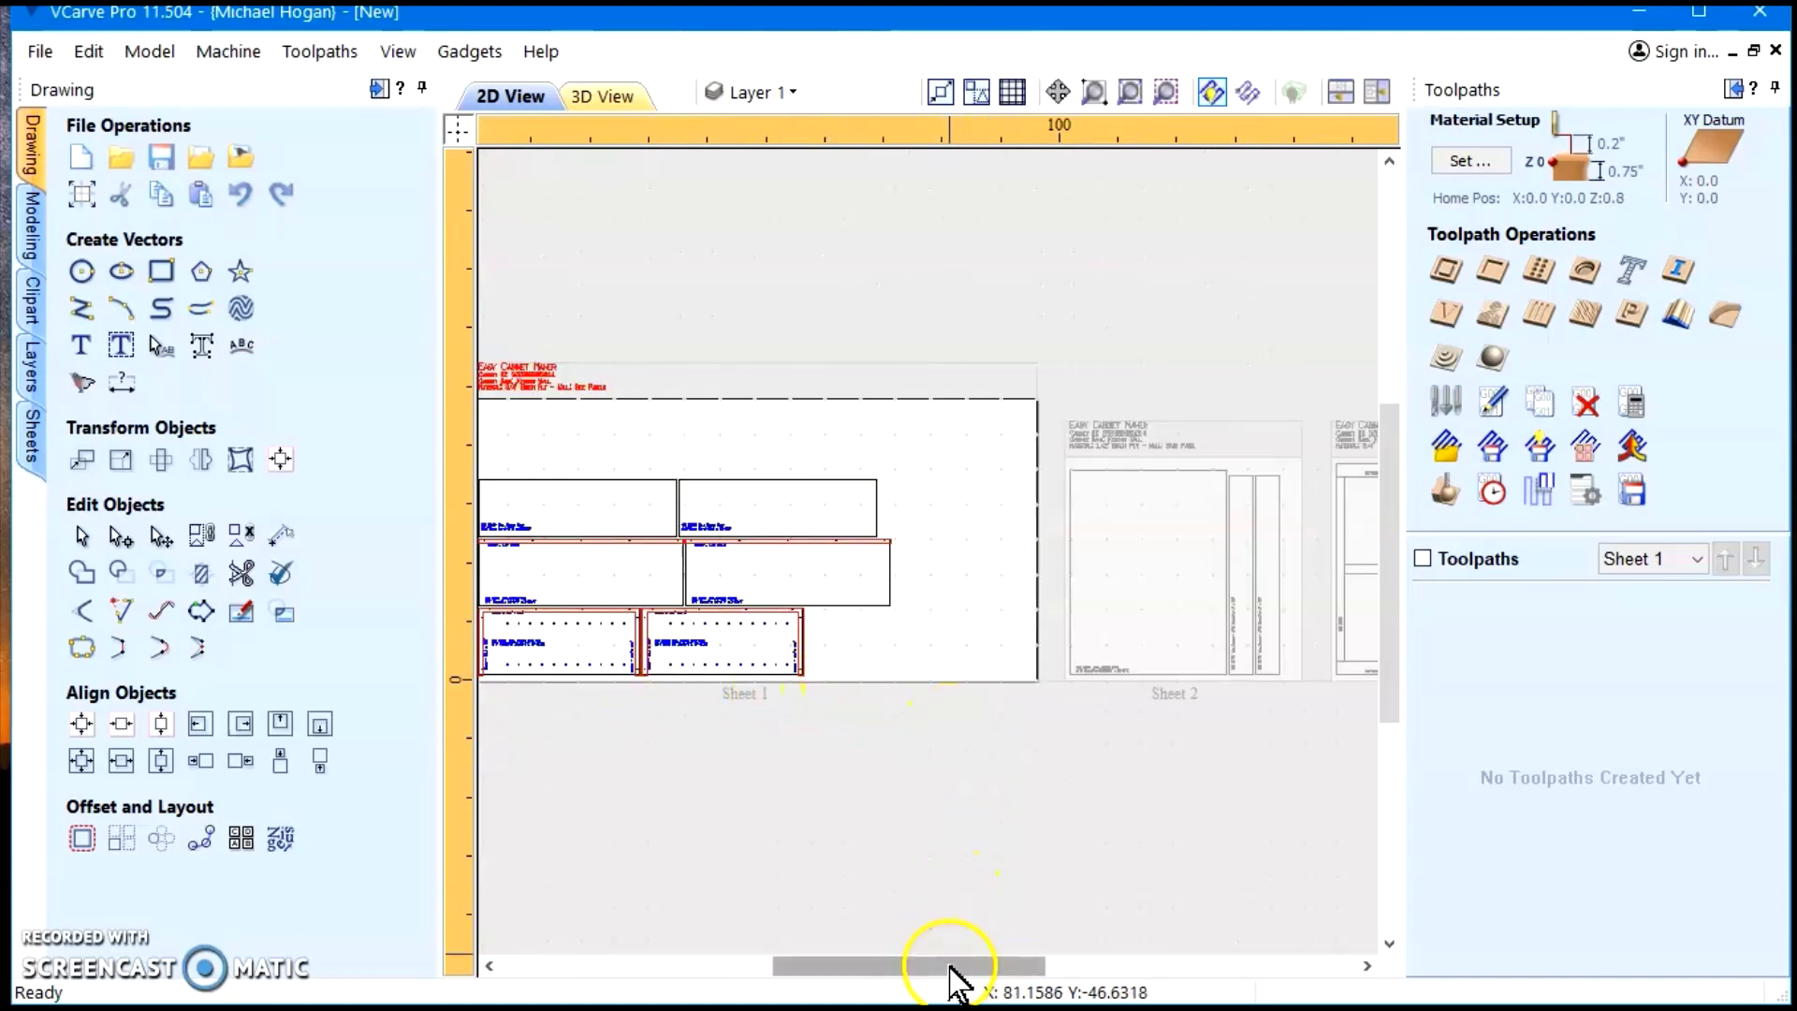
drag(954, 971, 858, 963)
scroll(1001, 646, up, 2)
scroll(1001, 646, up, 1)
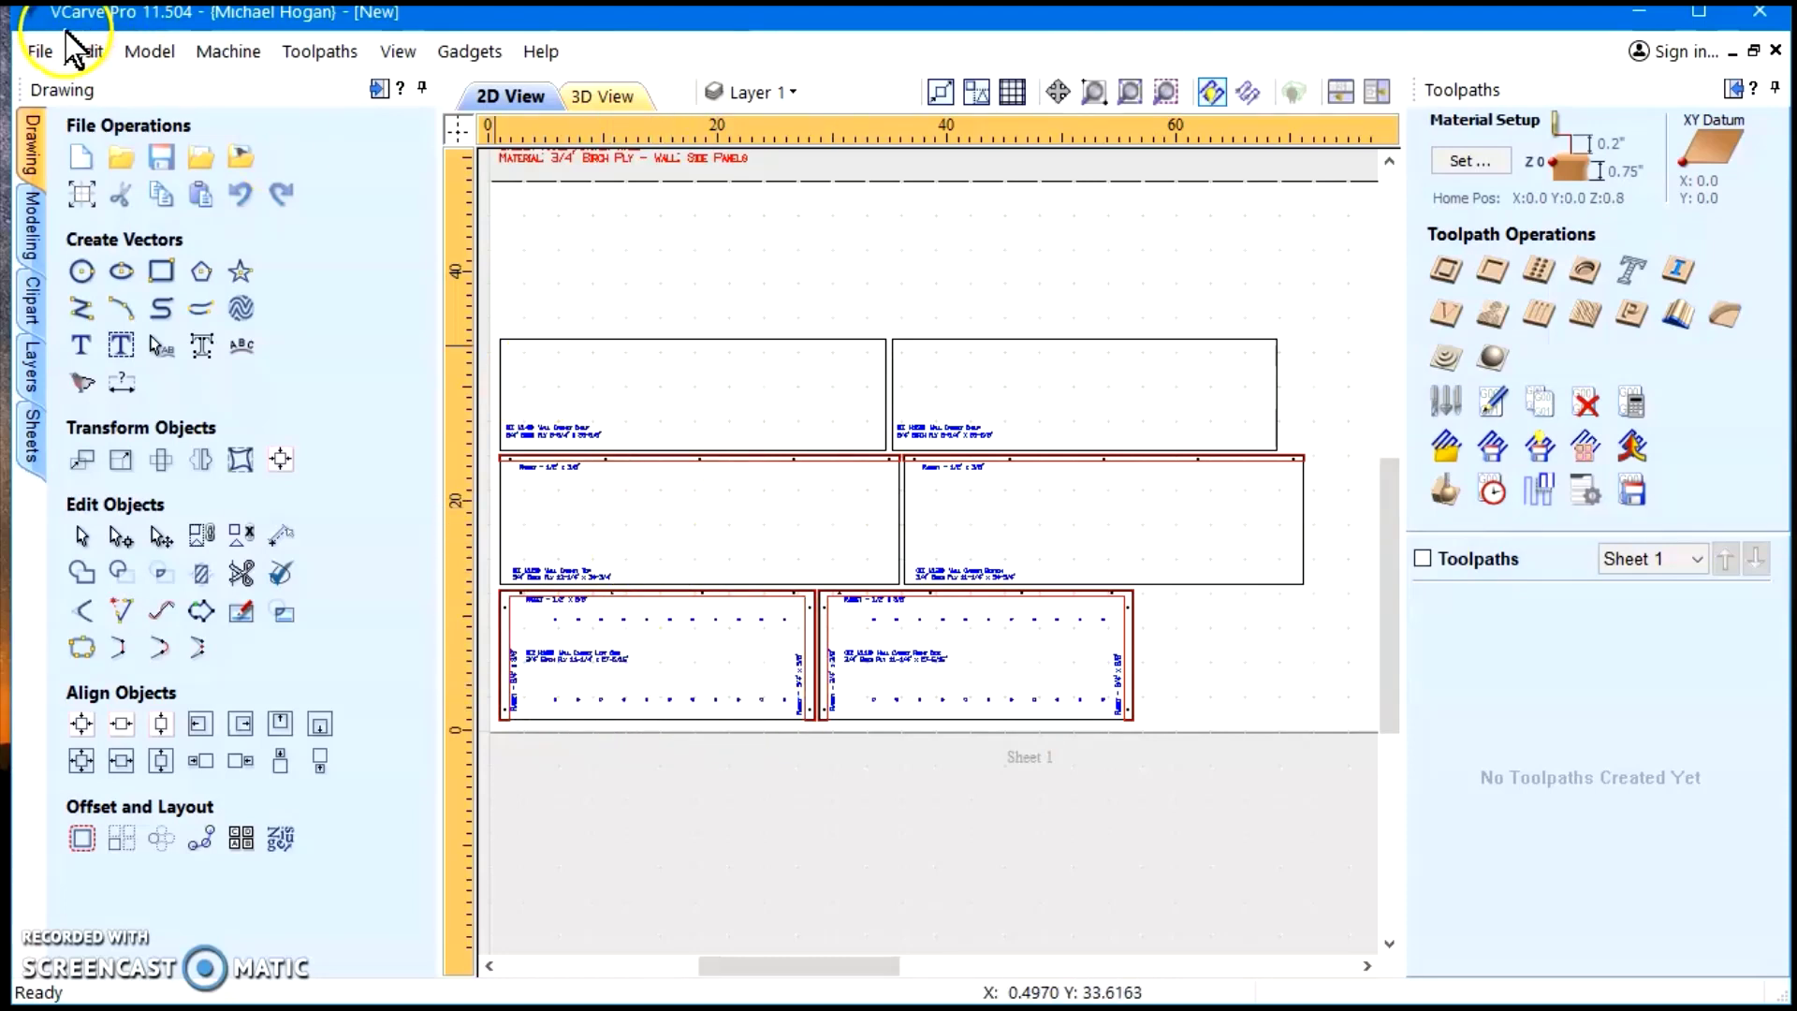
Close the wall cabinet job without saving and create a new default job
click(41, 56)
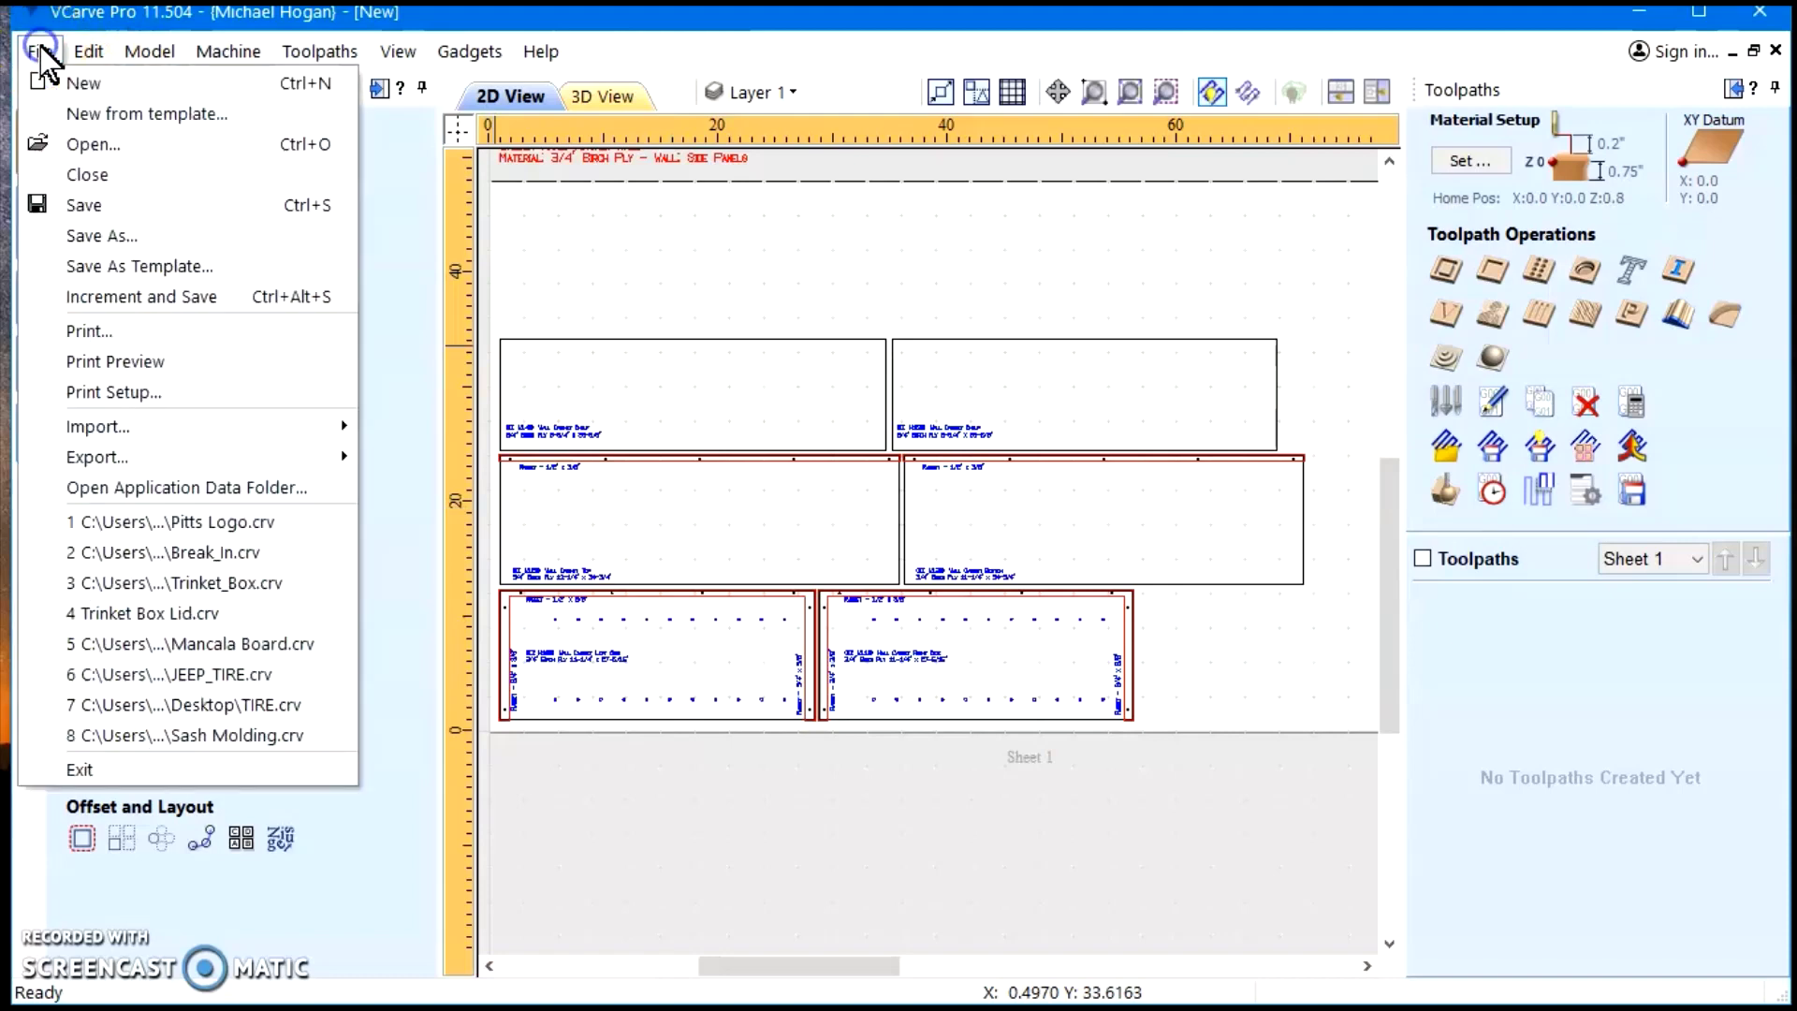
click(93, 176)
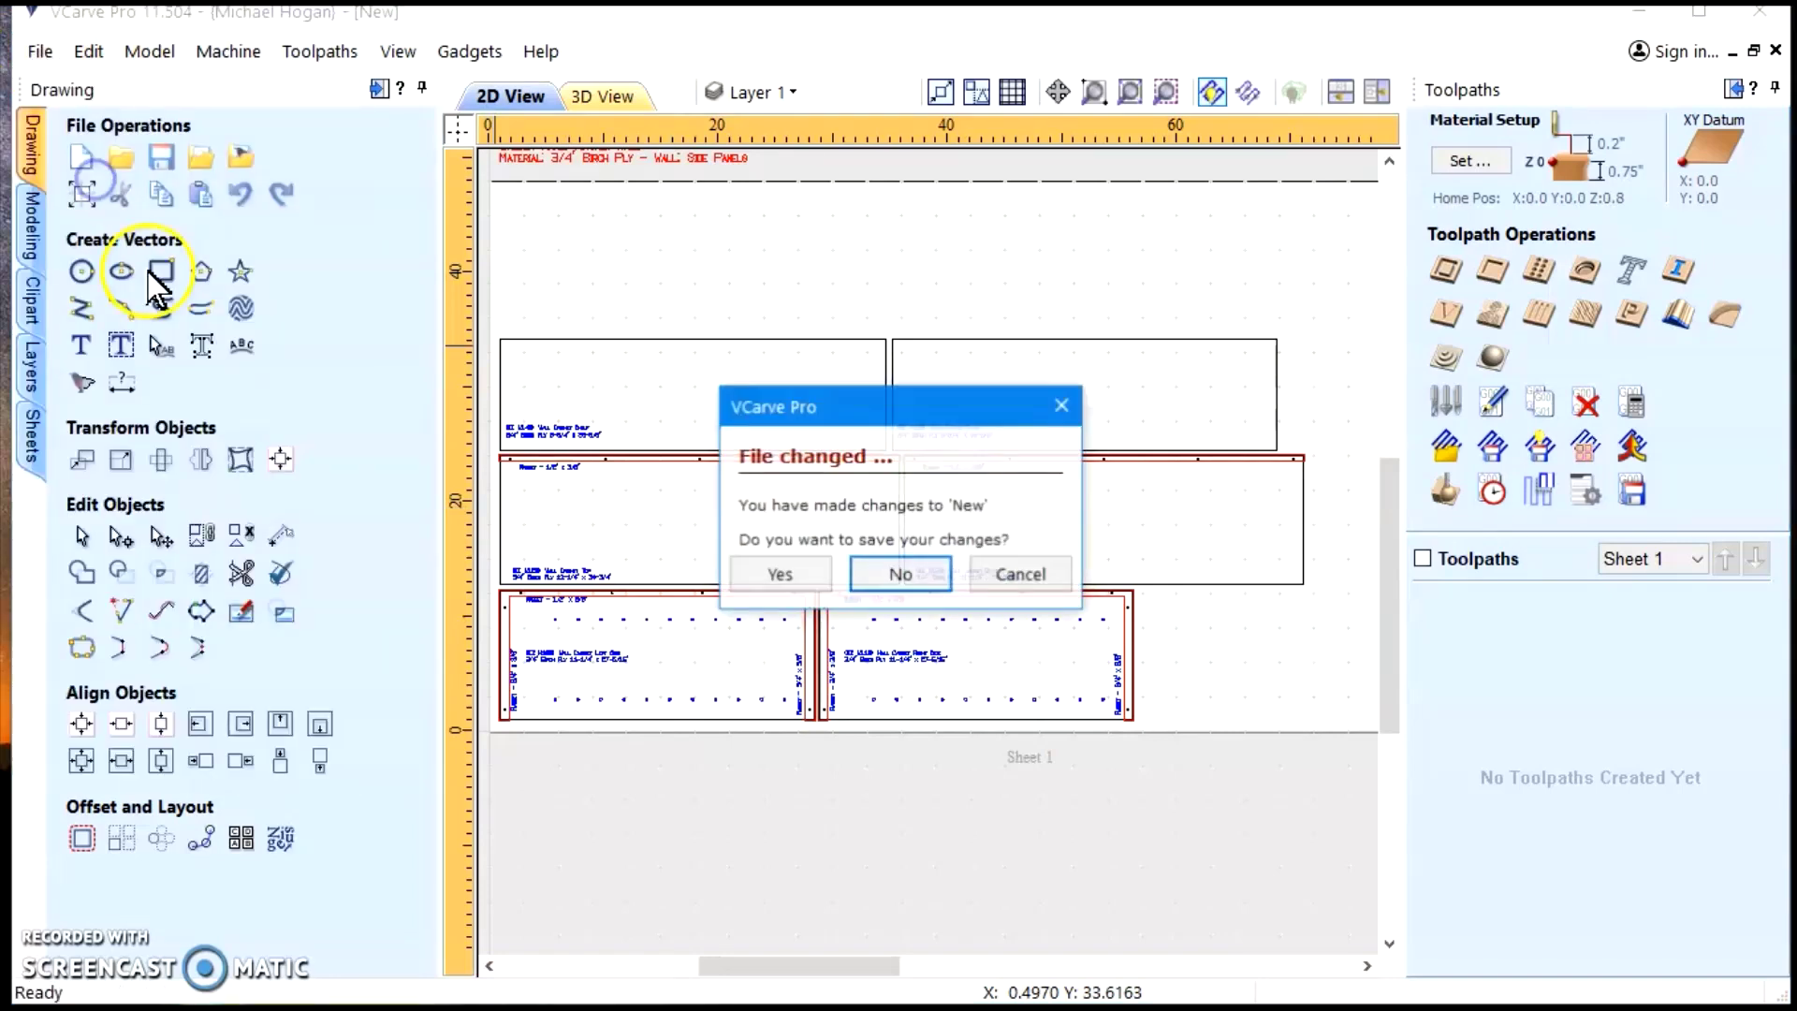
click(921, 580)
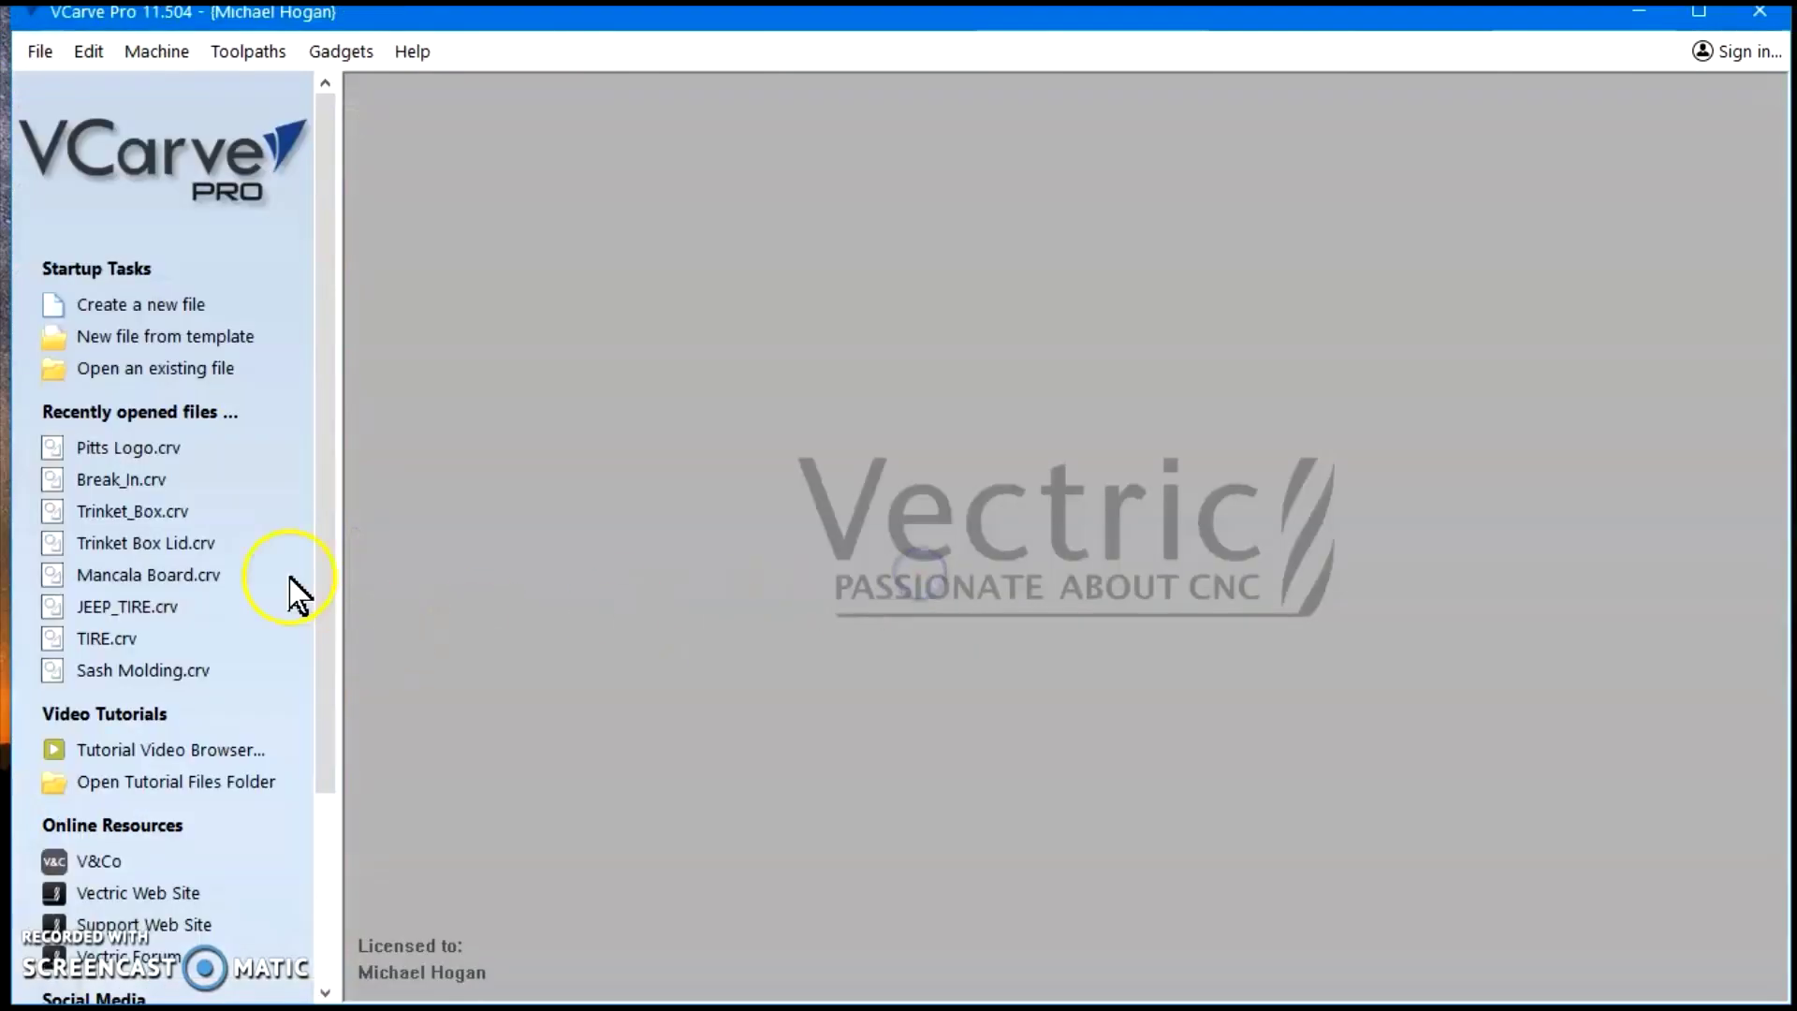
click(129, 305)
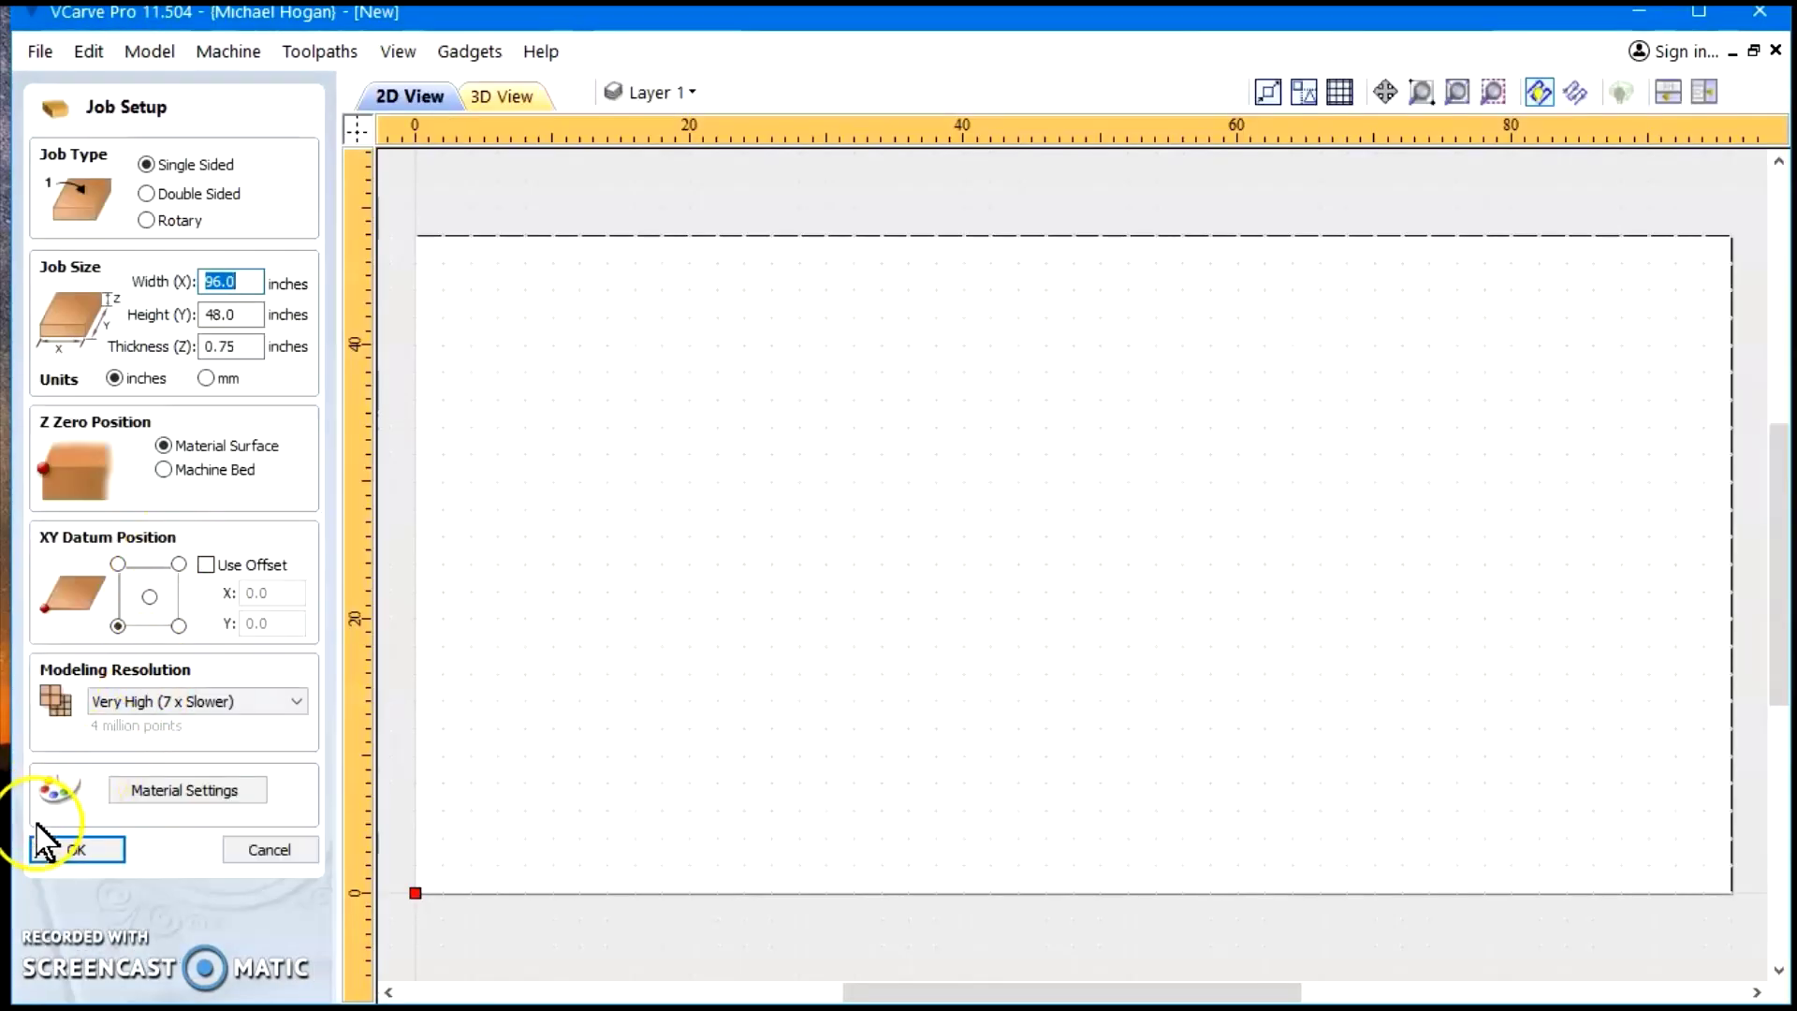
click(66, 852)
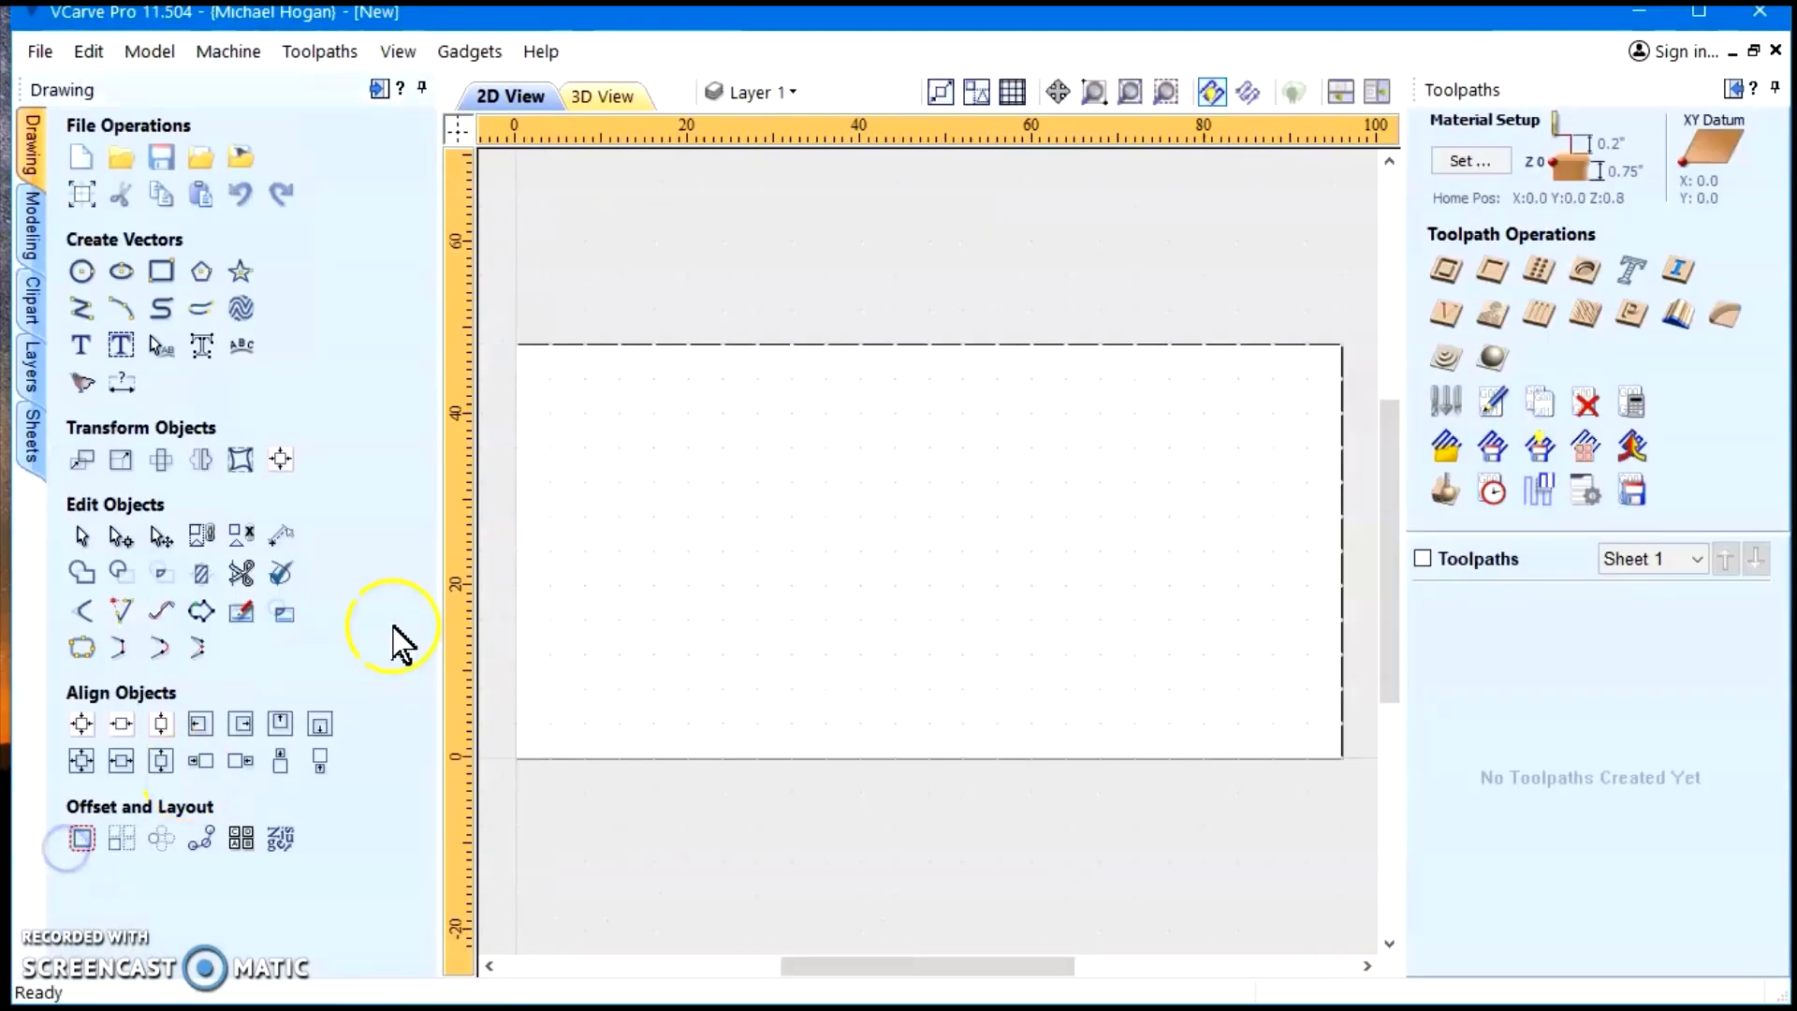
Run Easy Cabinet Maker as 'Kitchen Cabinets' with Draw Cabinet set to Both
click(467, 58)
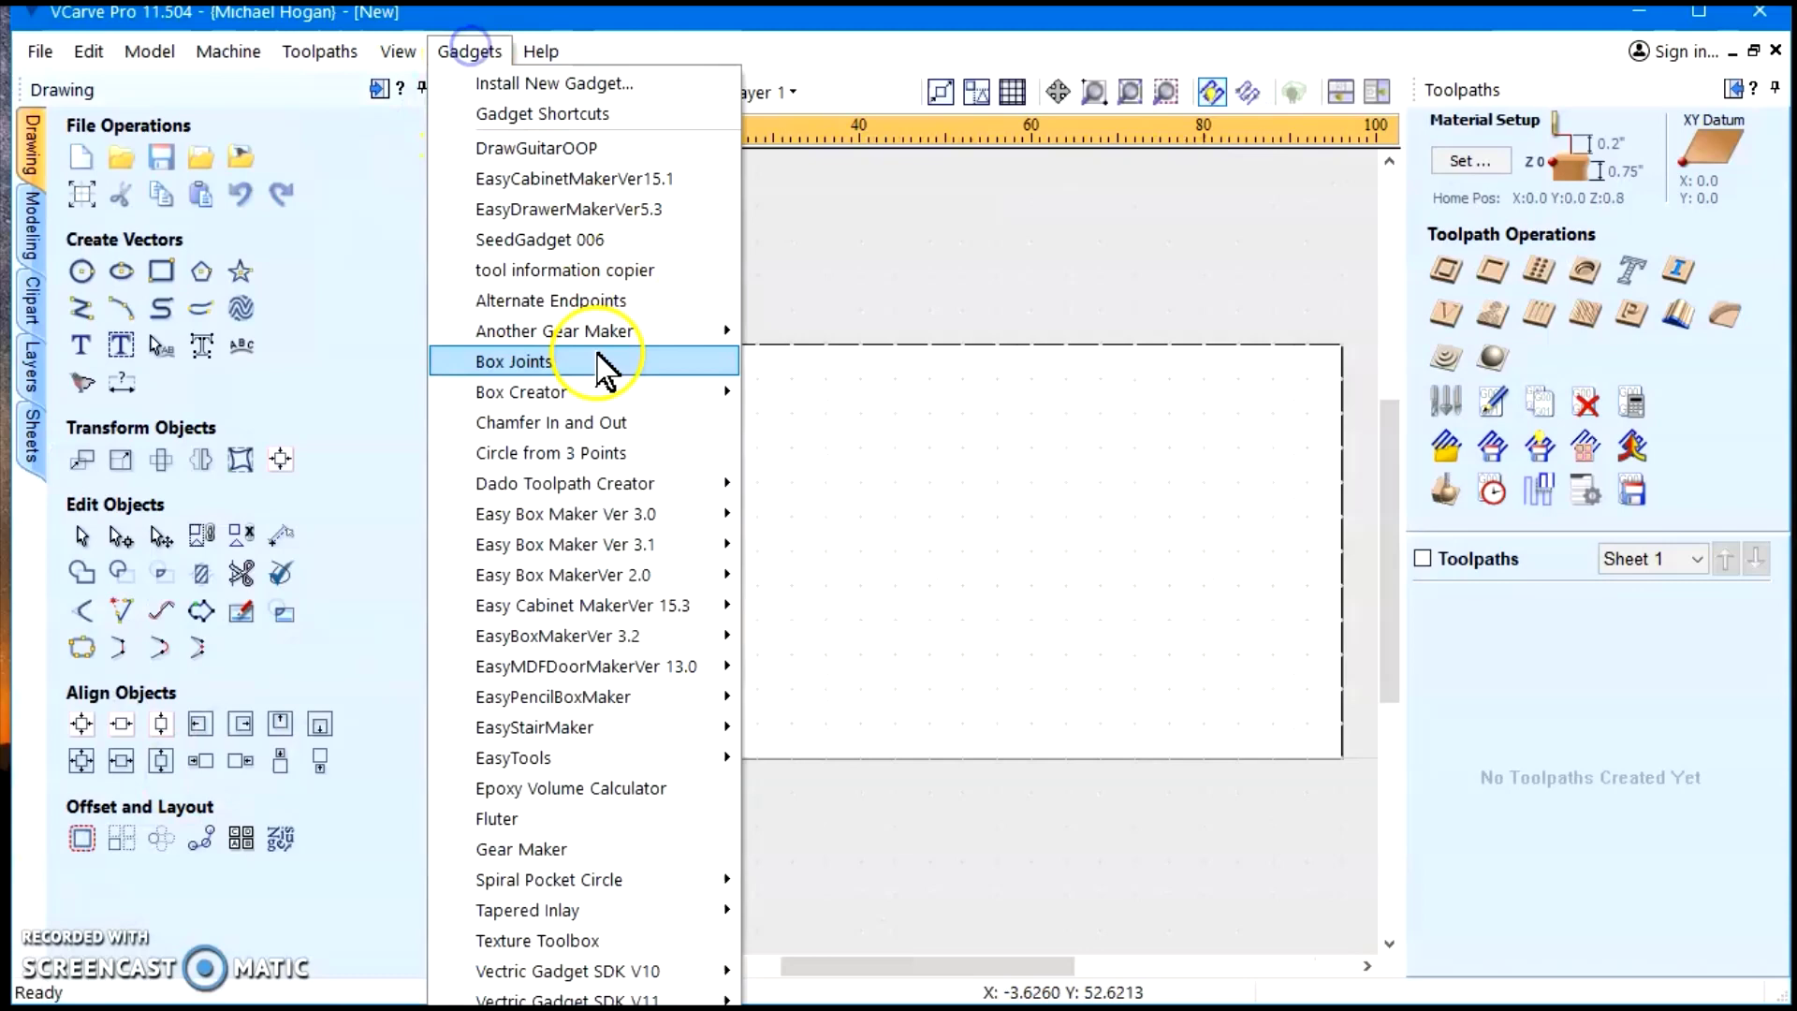
mouse_move(597, 693)
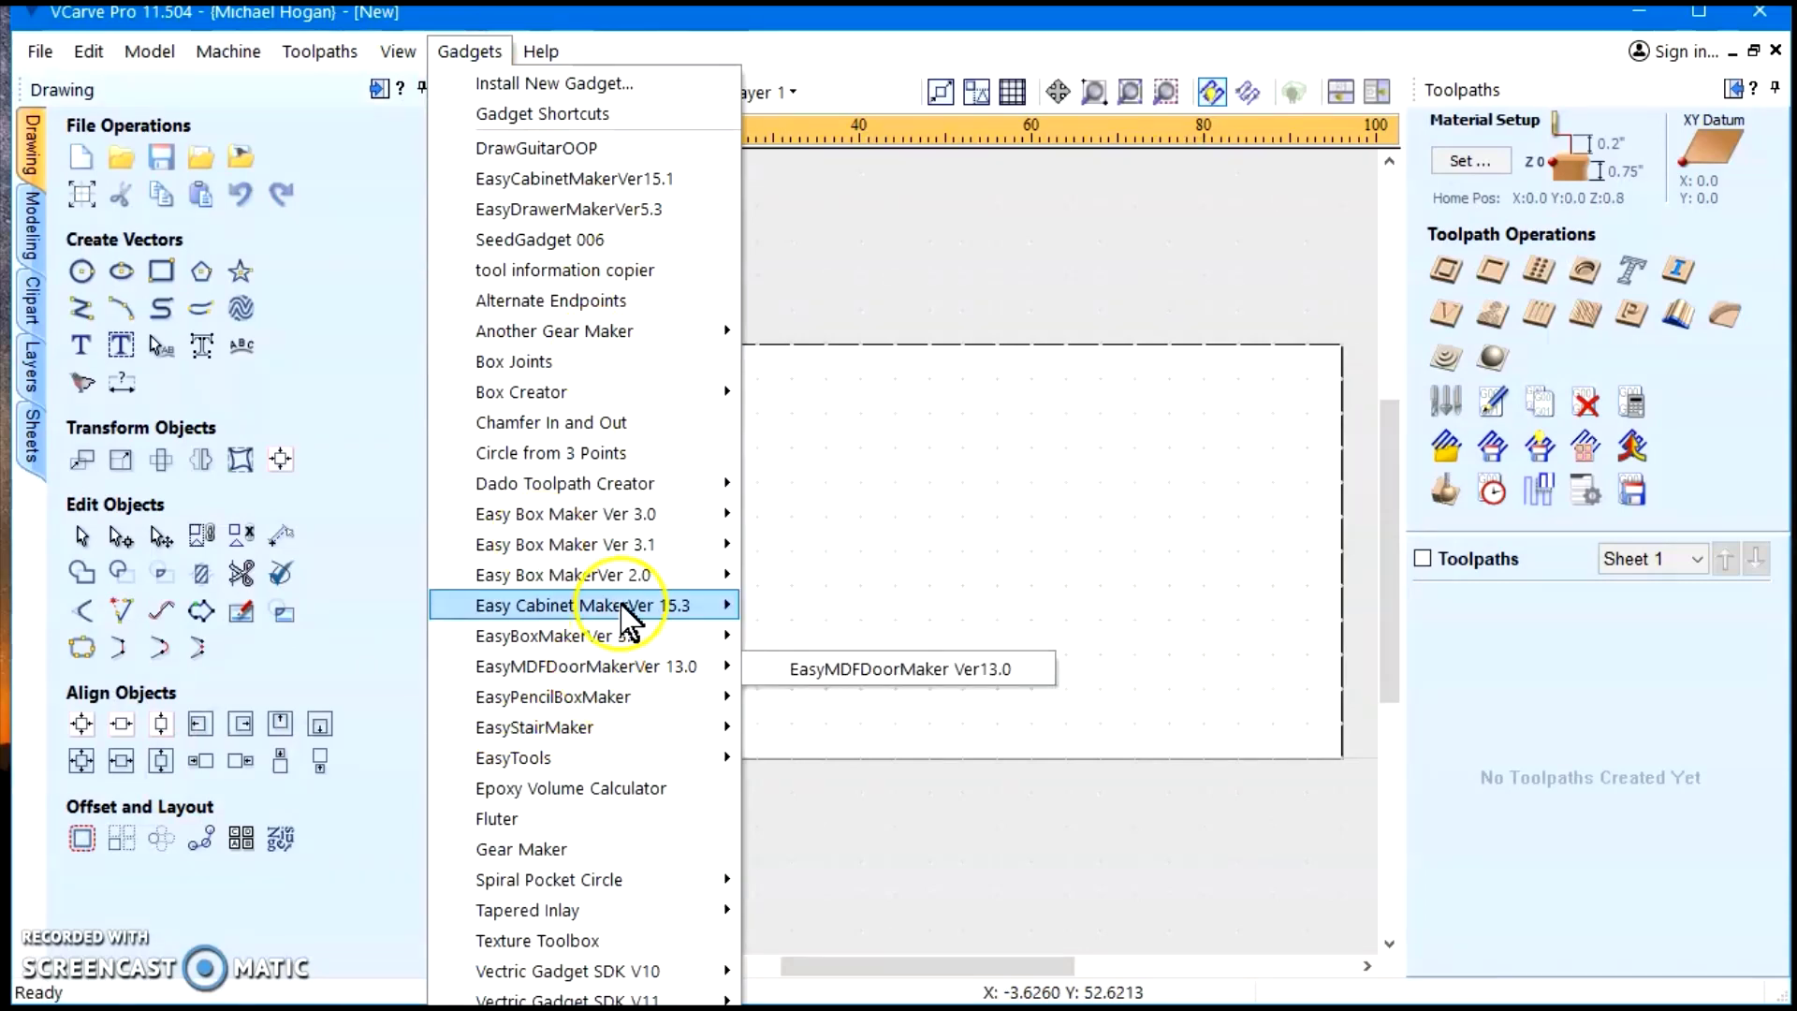
click(848, 608)
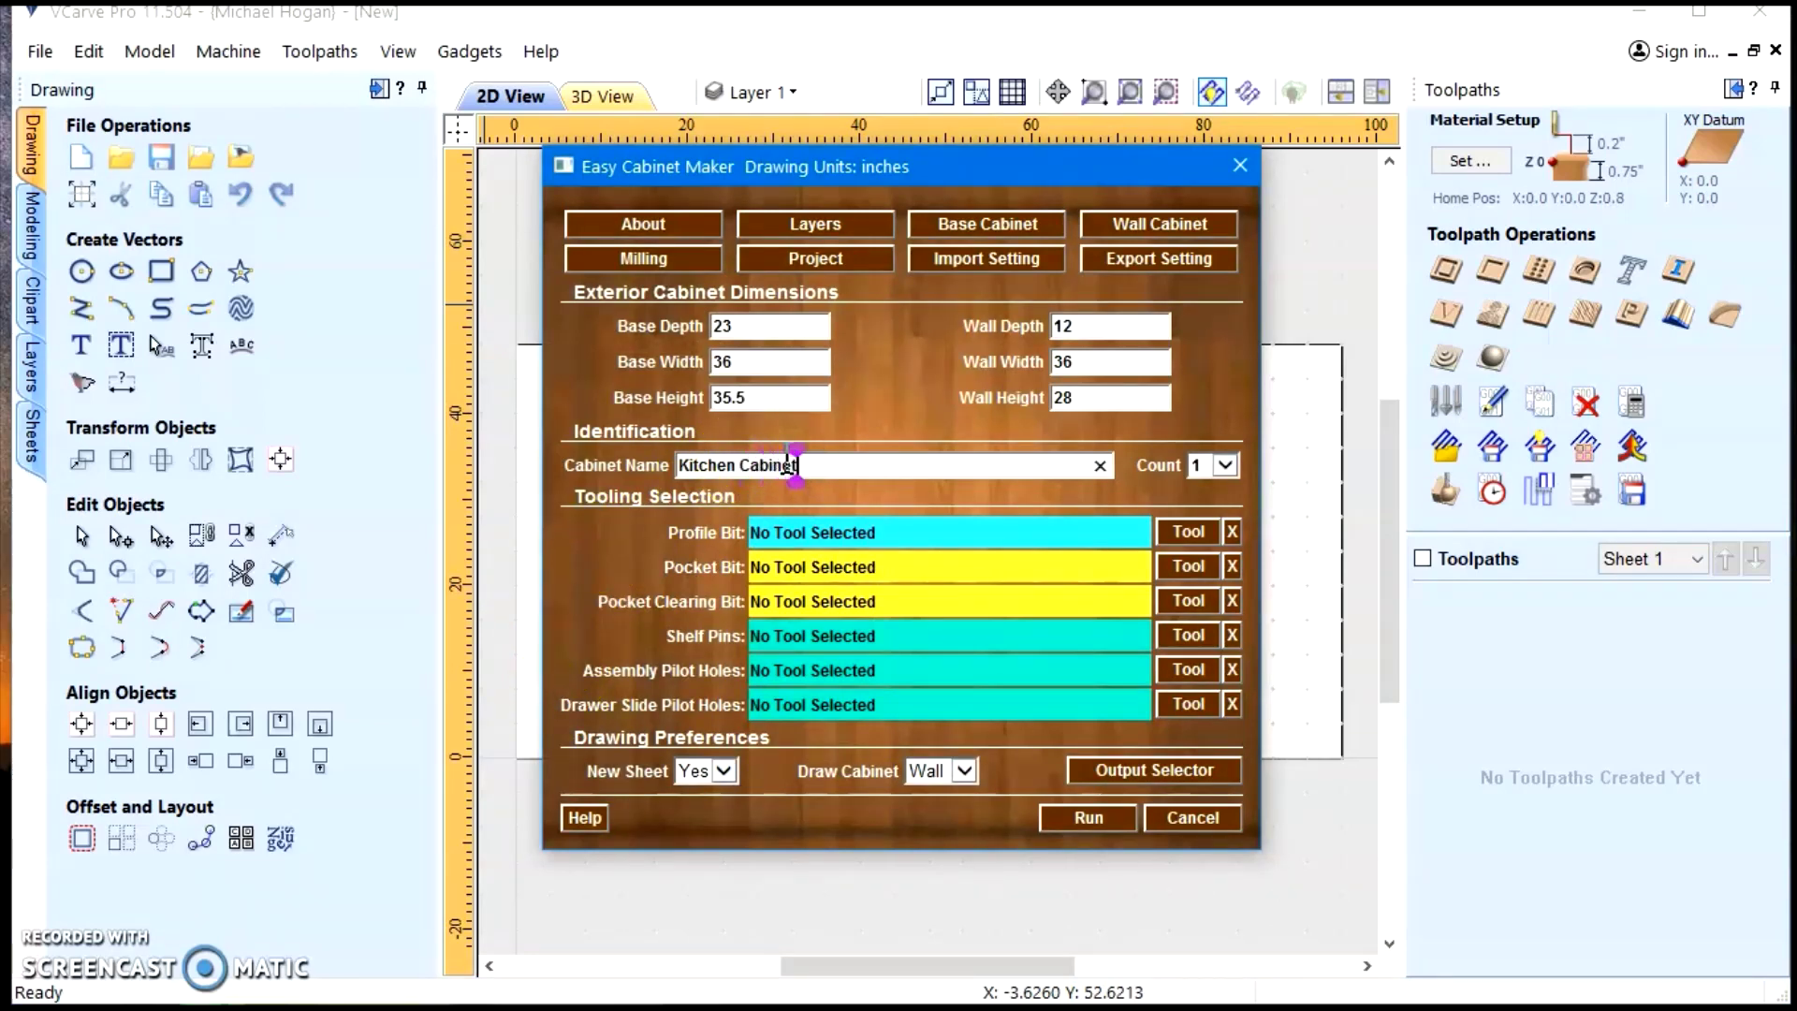
click(763, 473)
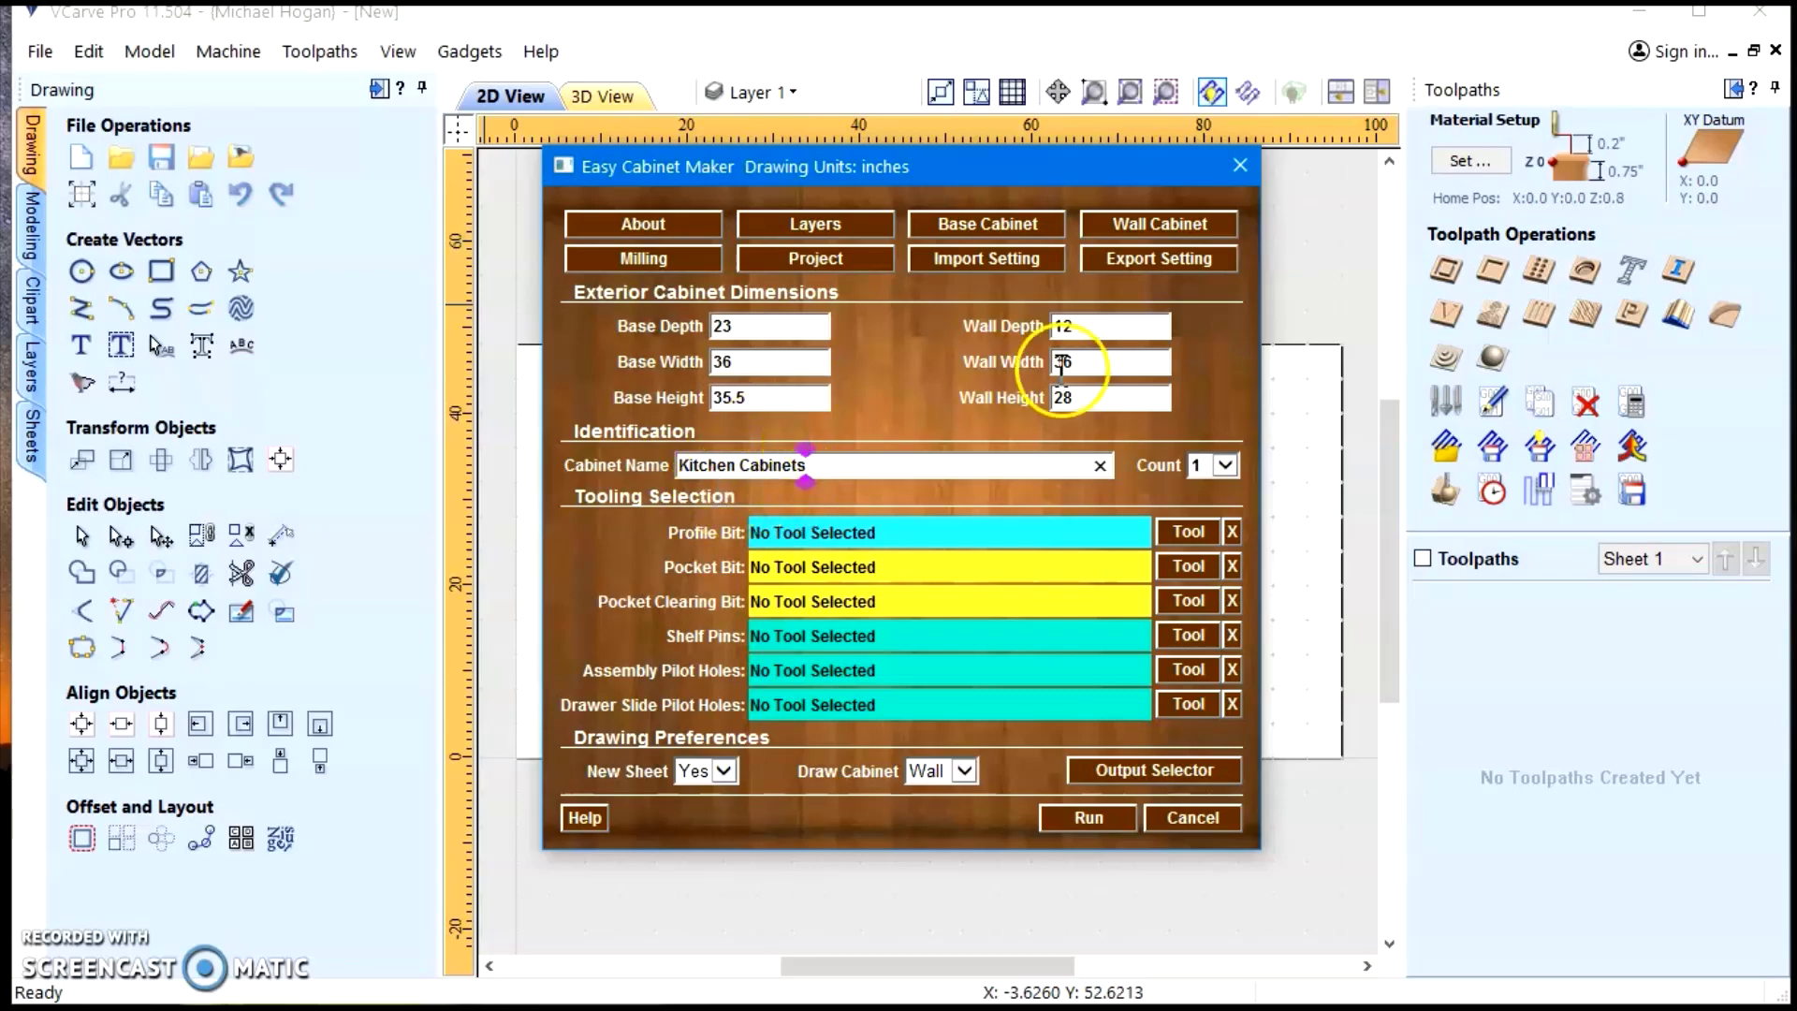
click(964, 771)
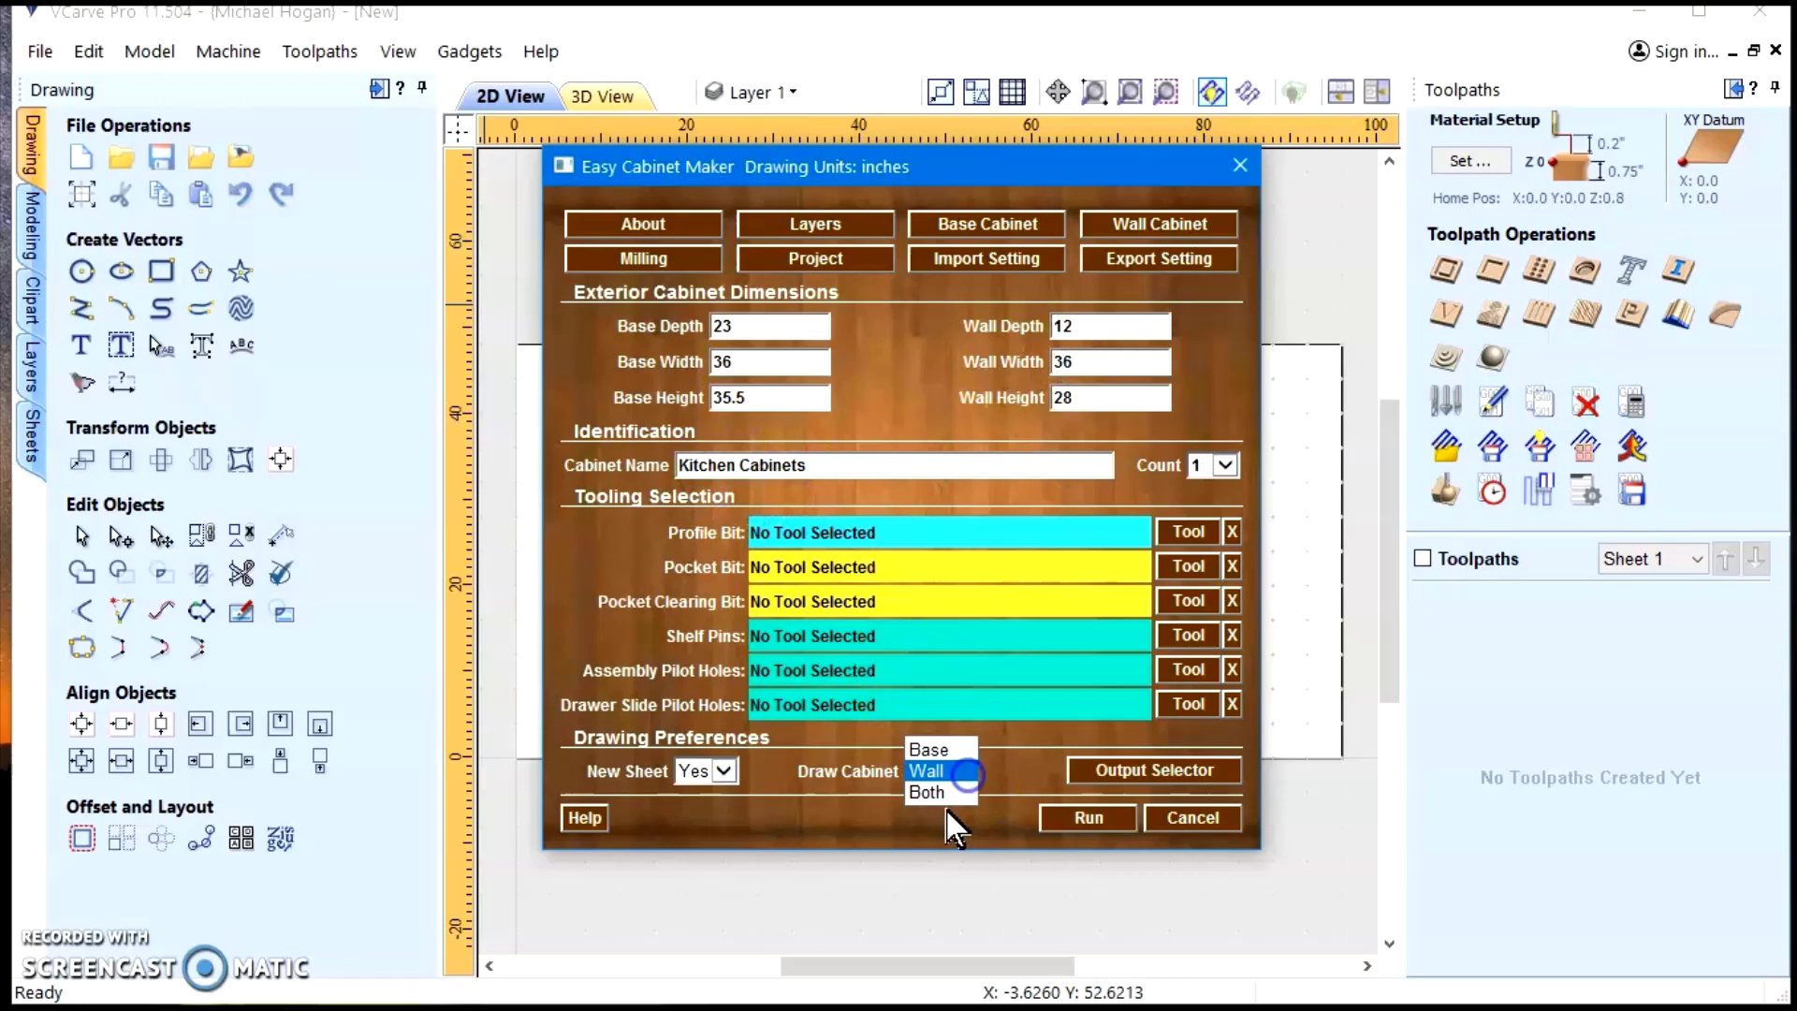
click(933, 792)
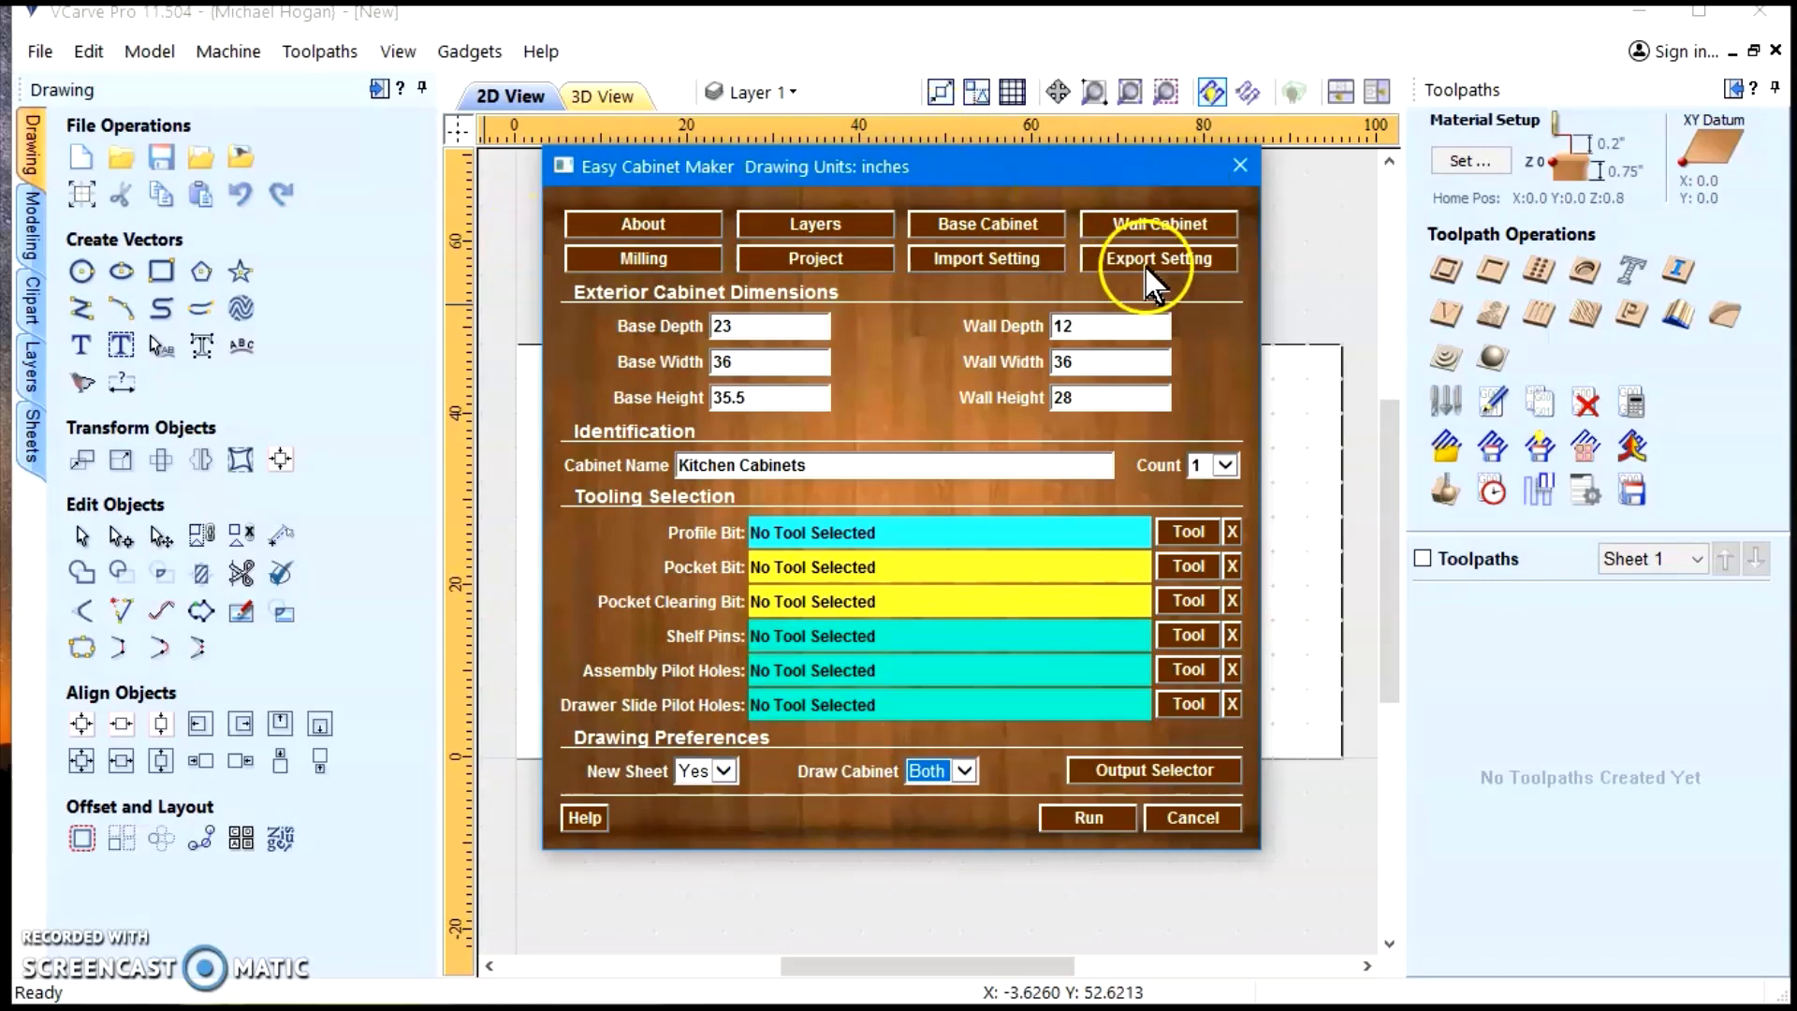
click(1089, 820)
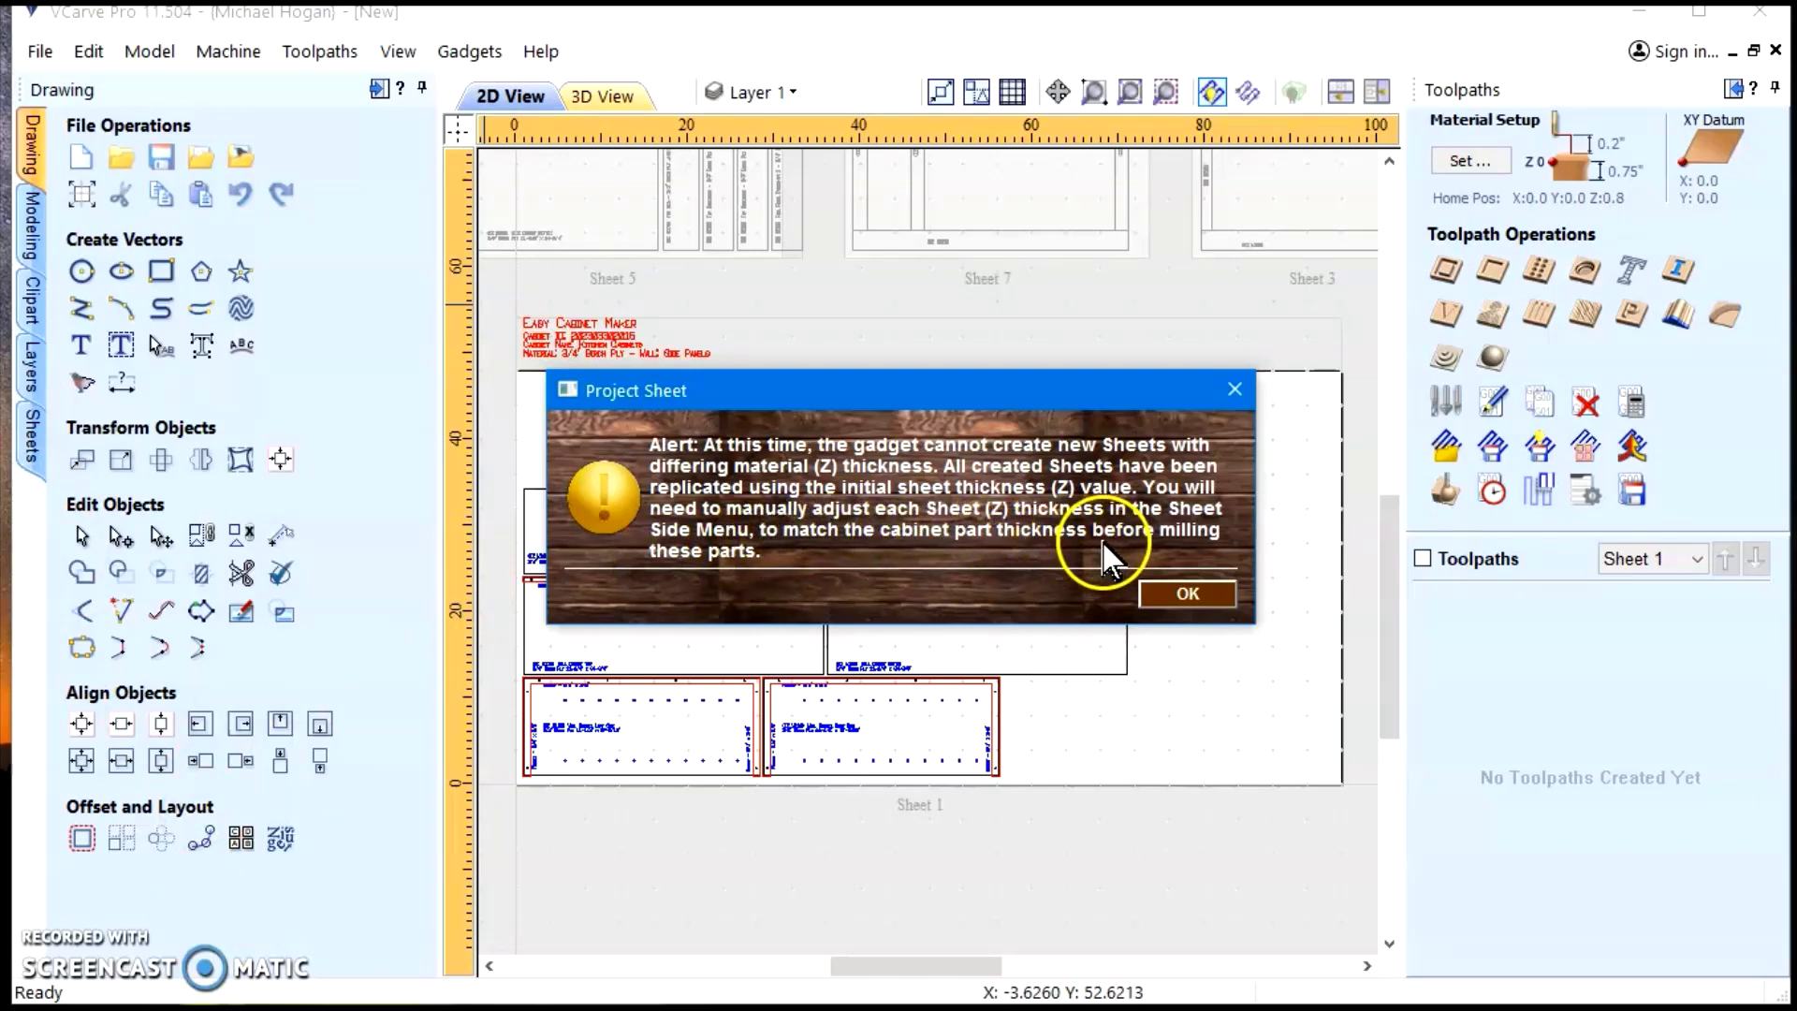
Dismiss the thickness alert, make Sheet 2 the active sheet, and show the Sheets list
click(1191, 594)
scroll(1221, 767, up, 2)
scroll(1228, 770, down, 5)
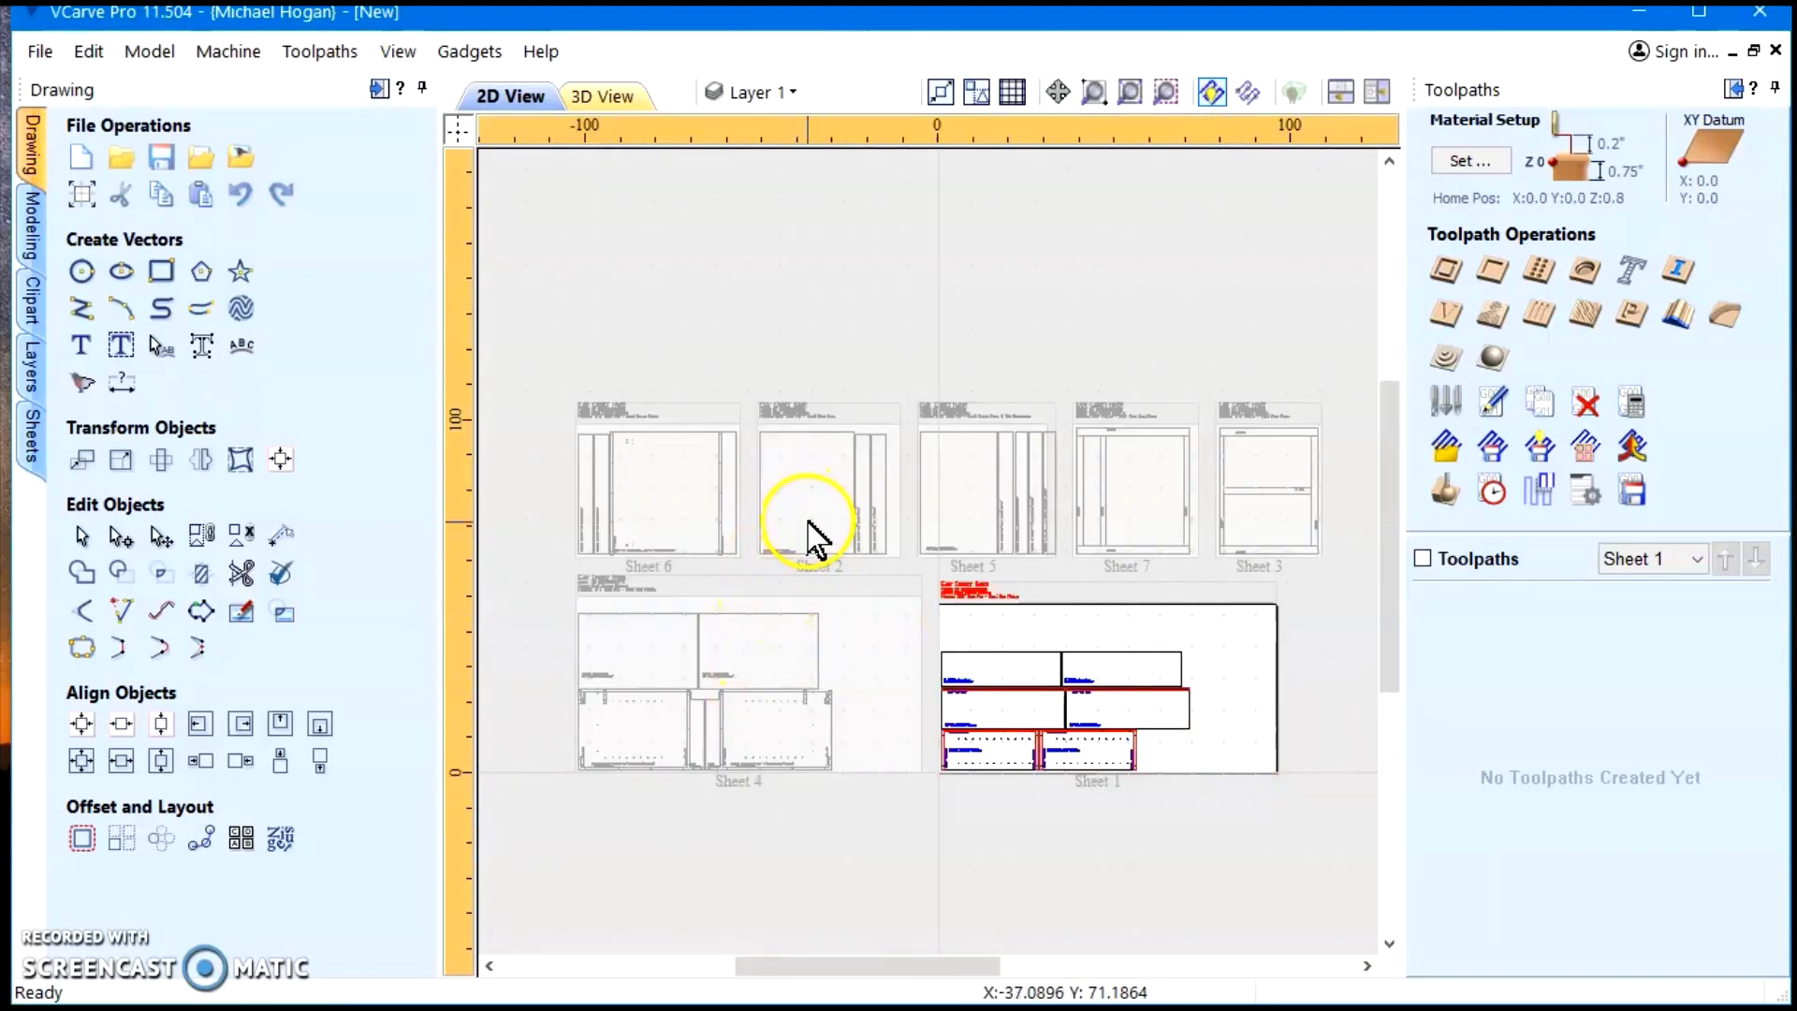
click(1628, 562)
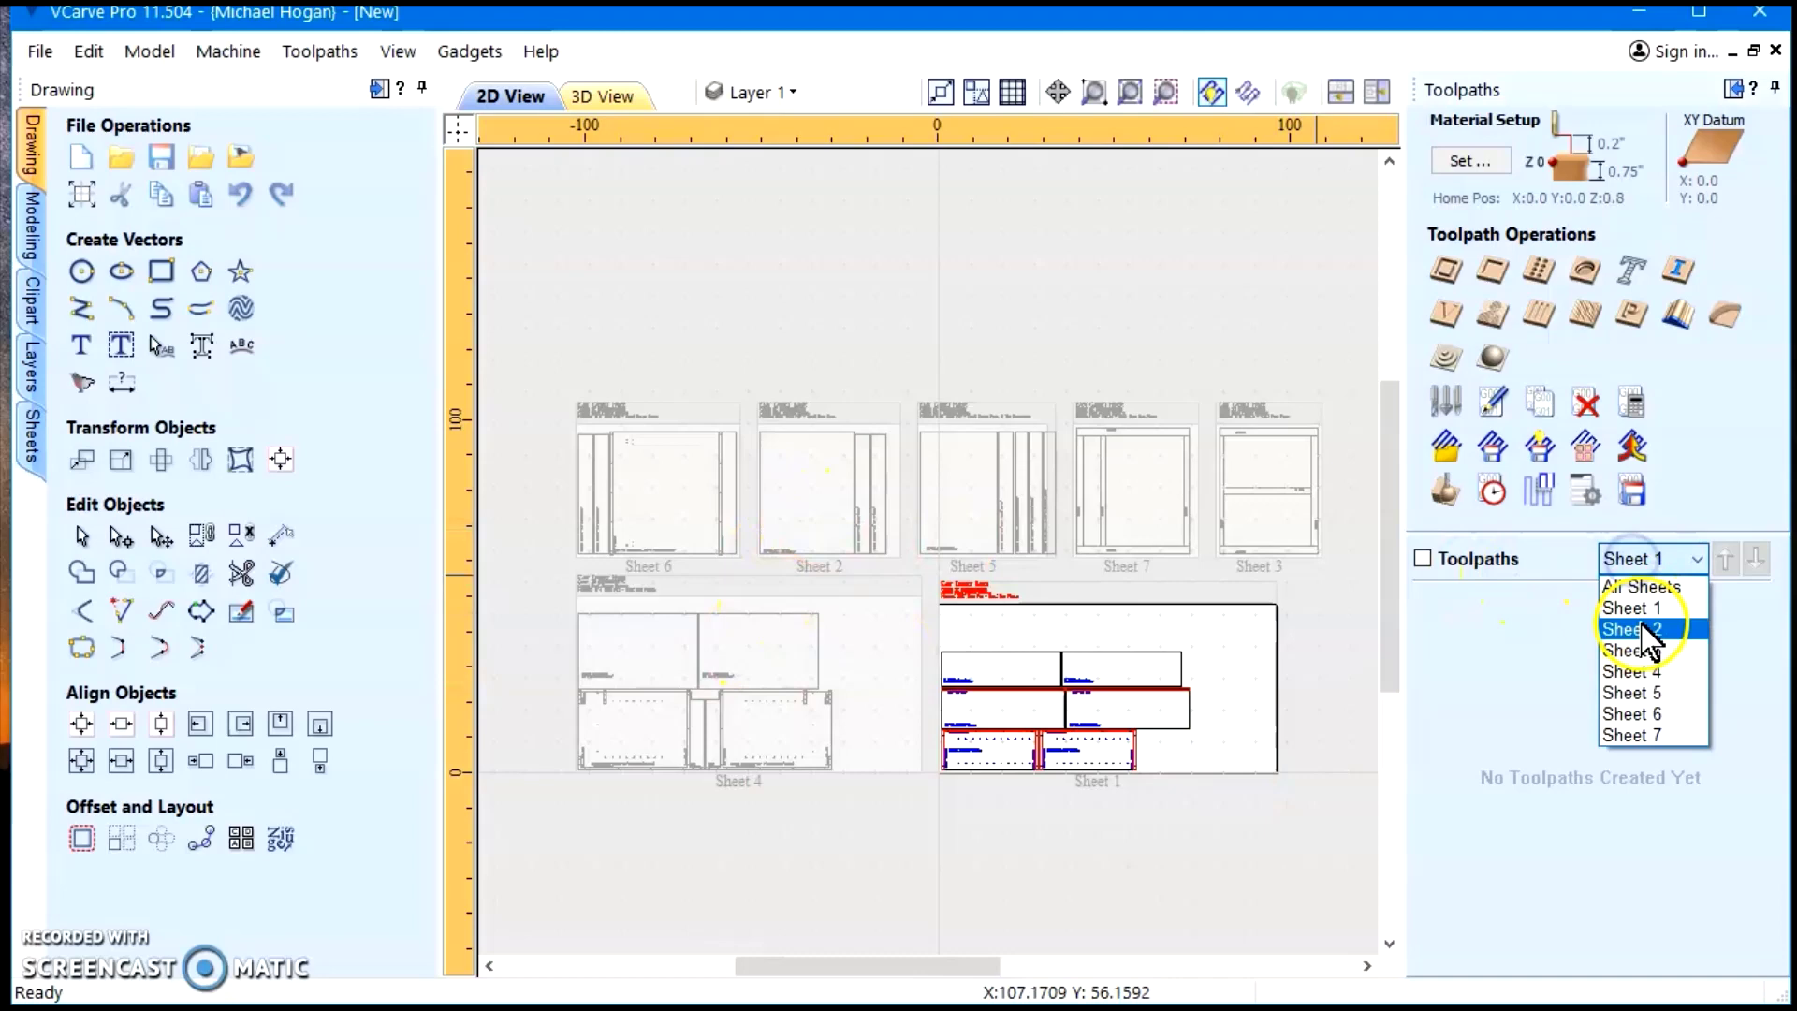
click(1628, 625)
scroll(954, 589, up, 5)
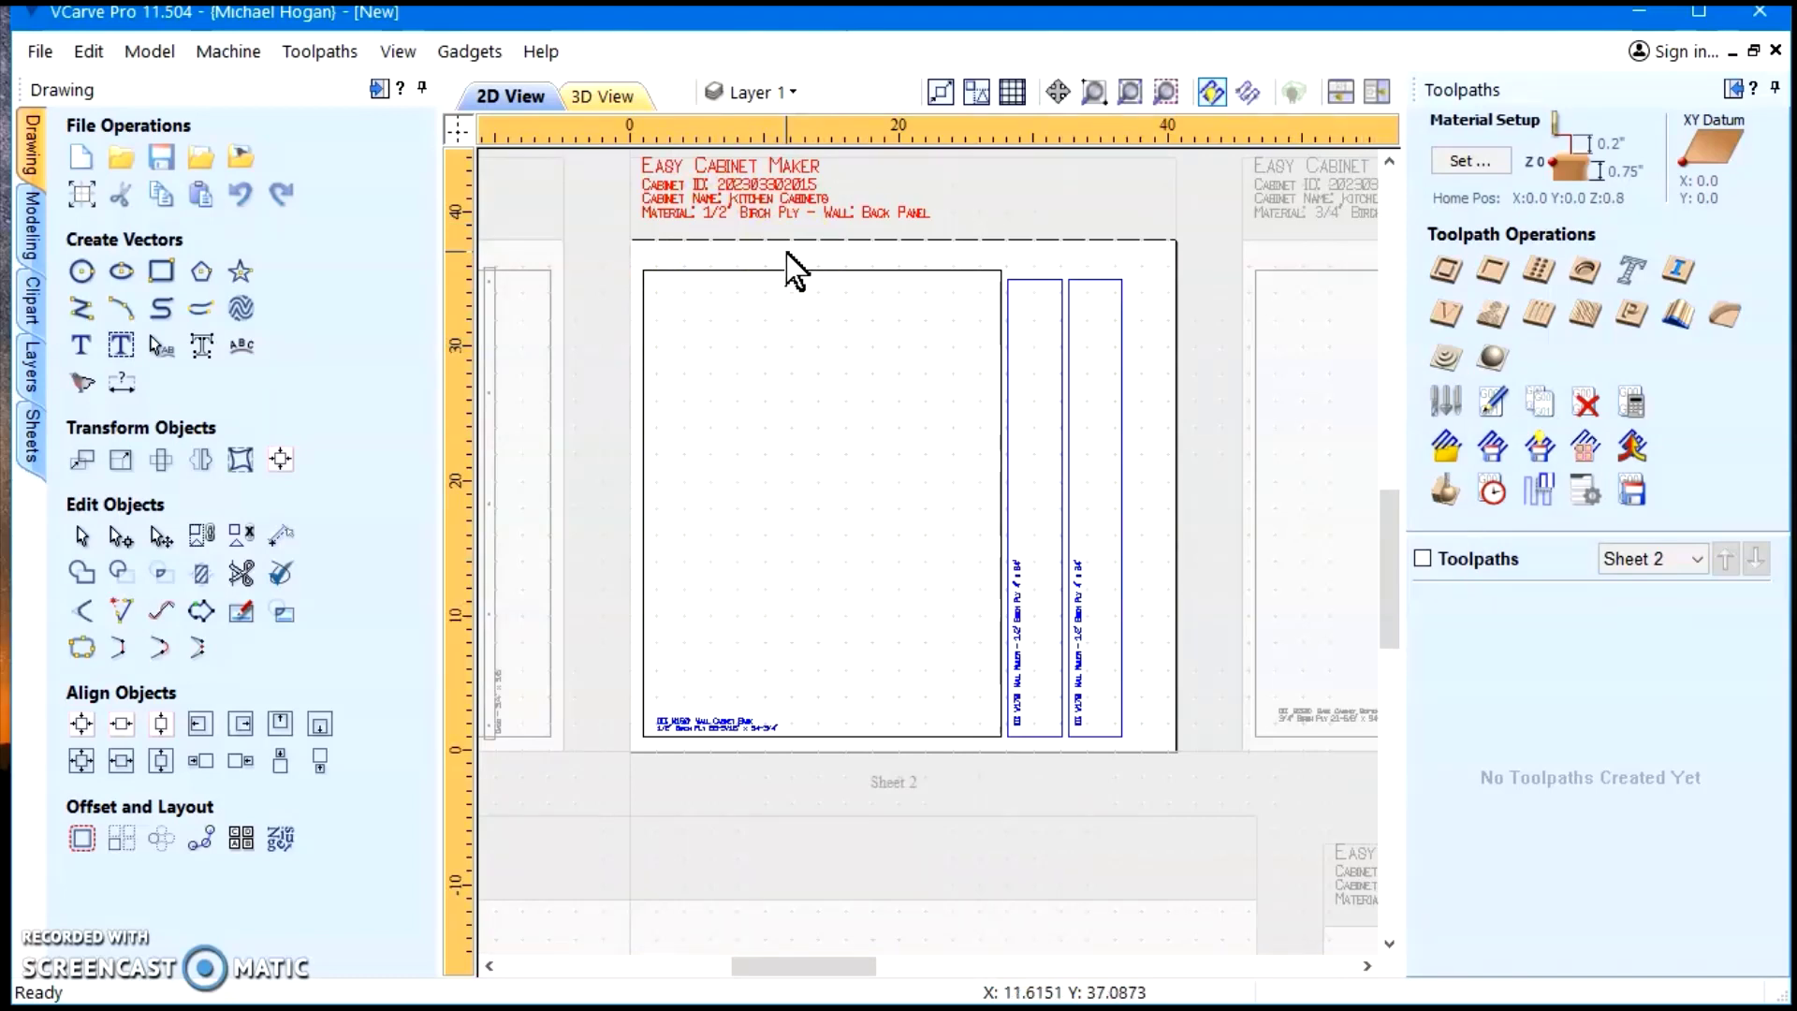
click(31, 442)
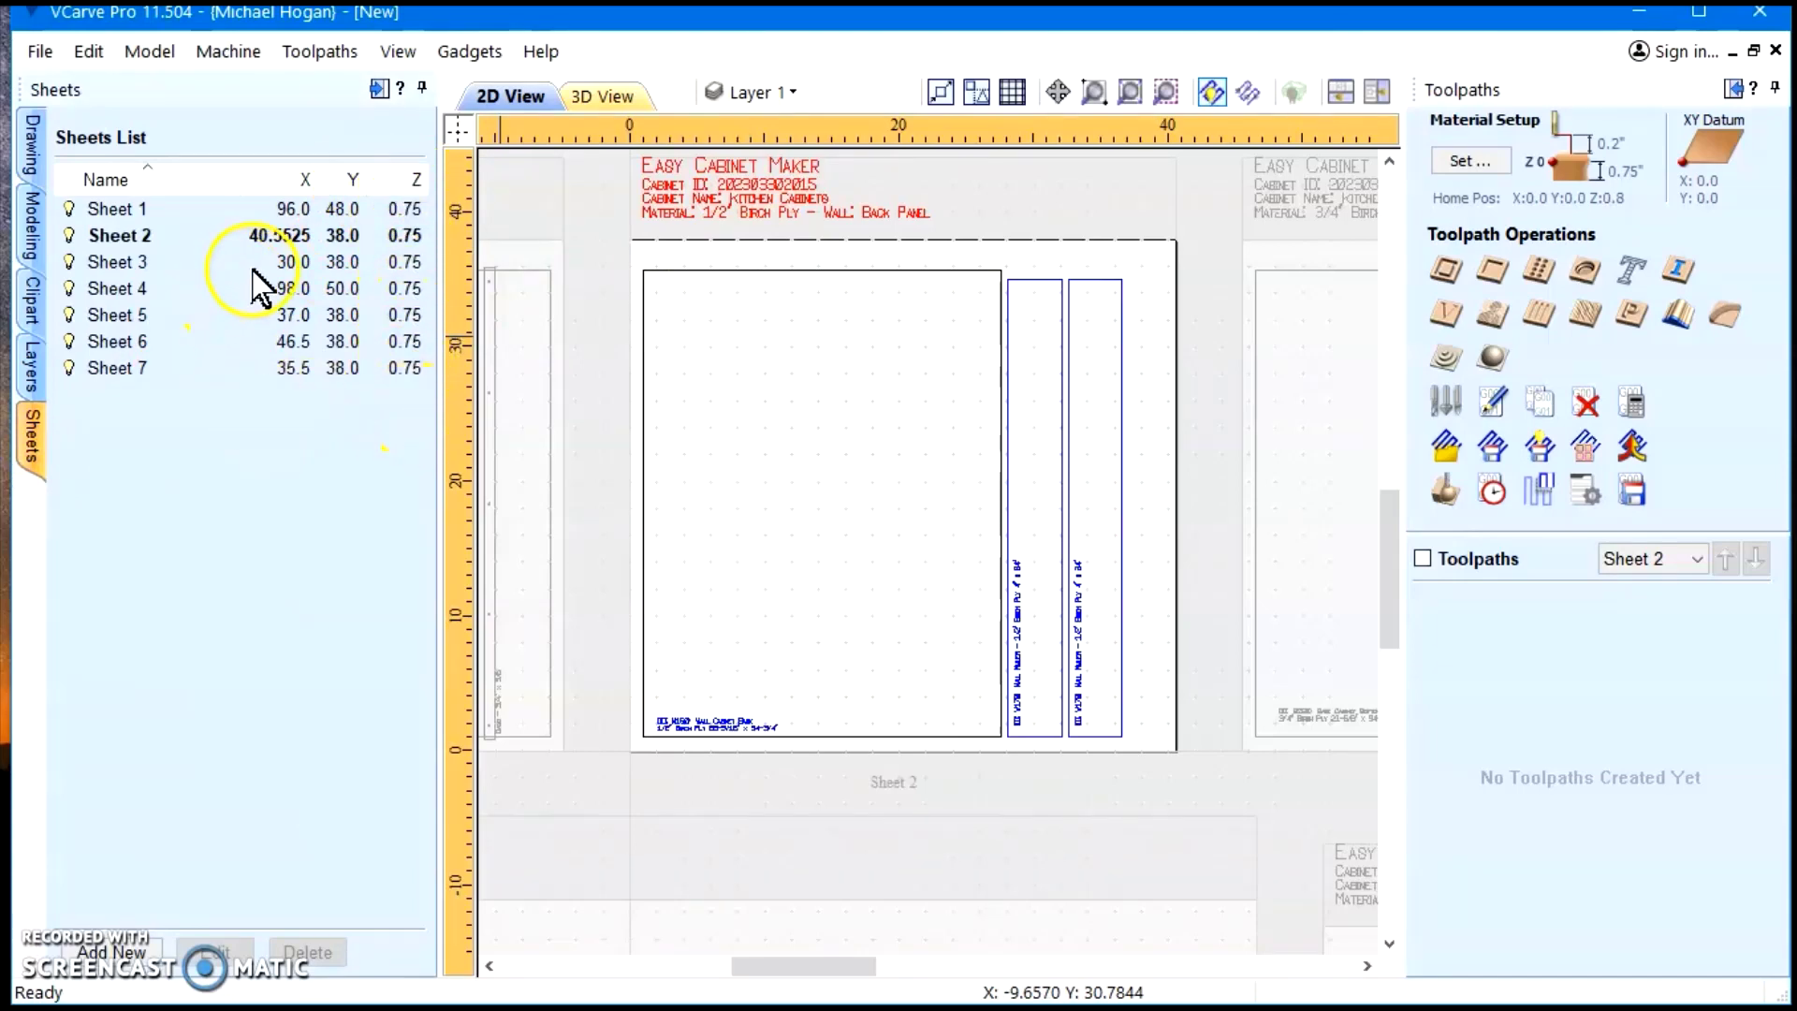
Edit Sheet 2 in the Sheets list and change its Thickness (Z) to 0.5 inch
click(279, 248)
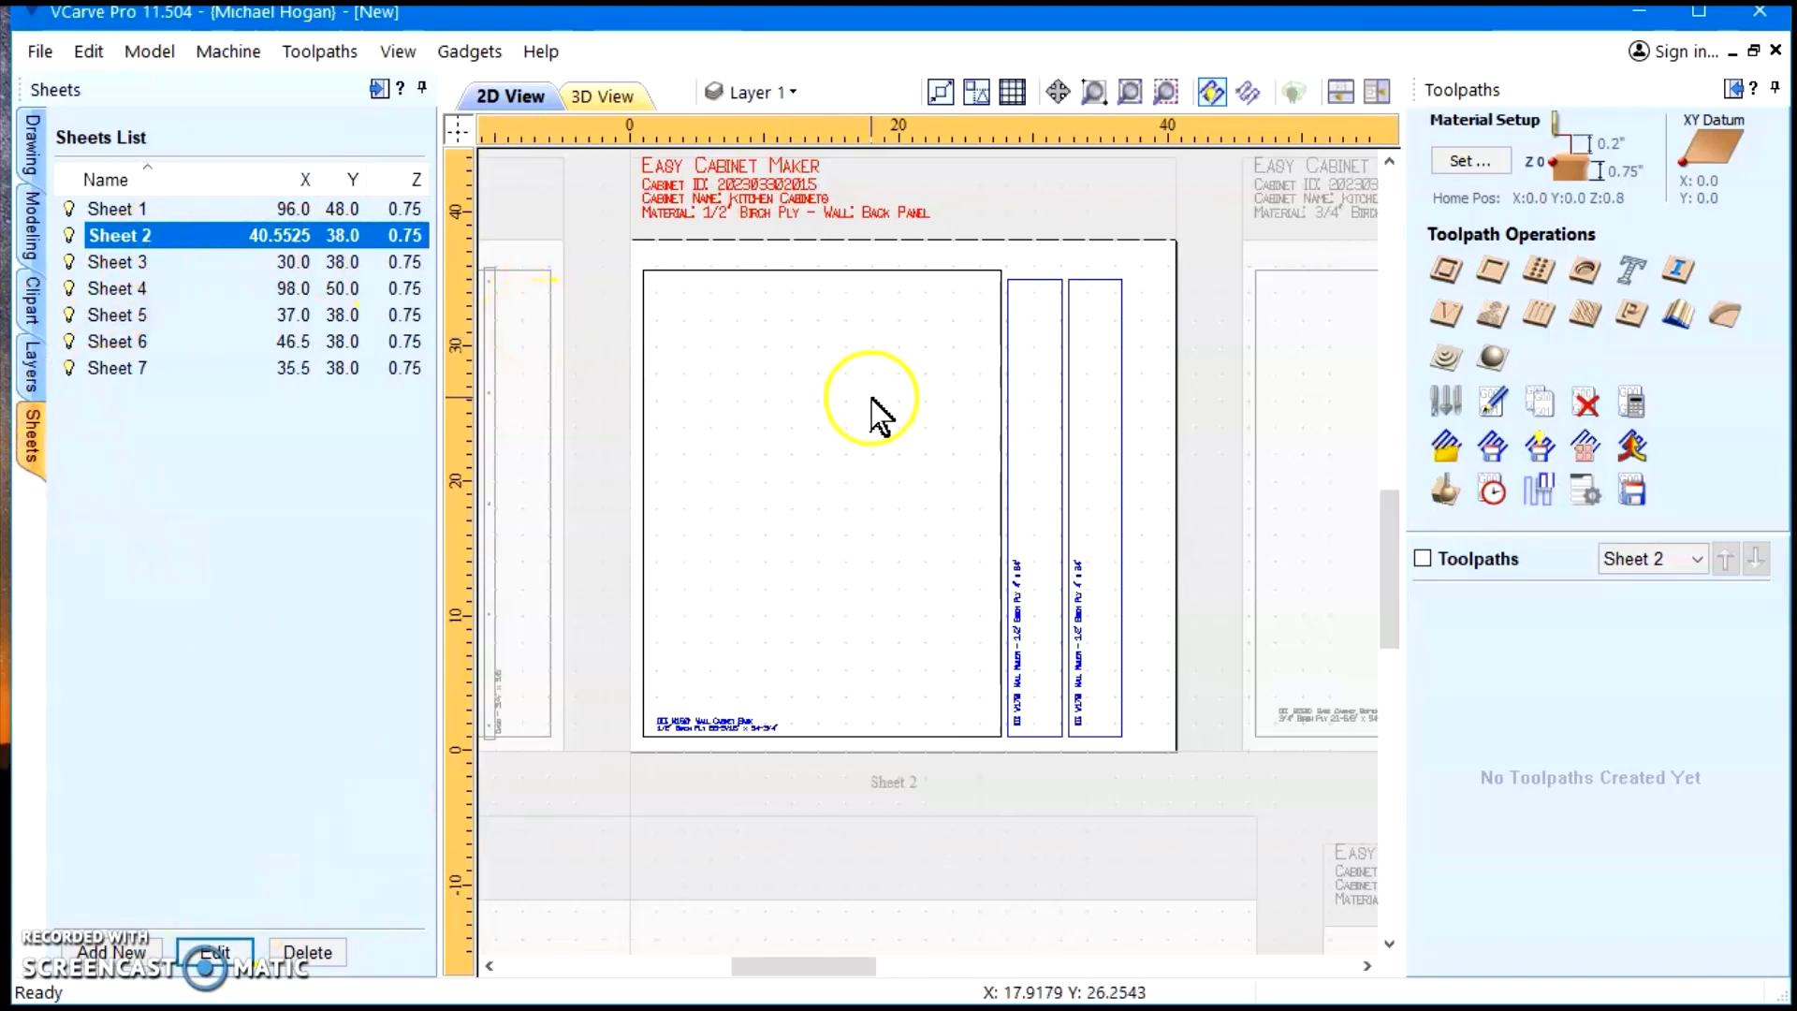
click(216, 956)
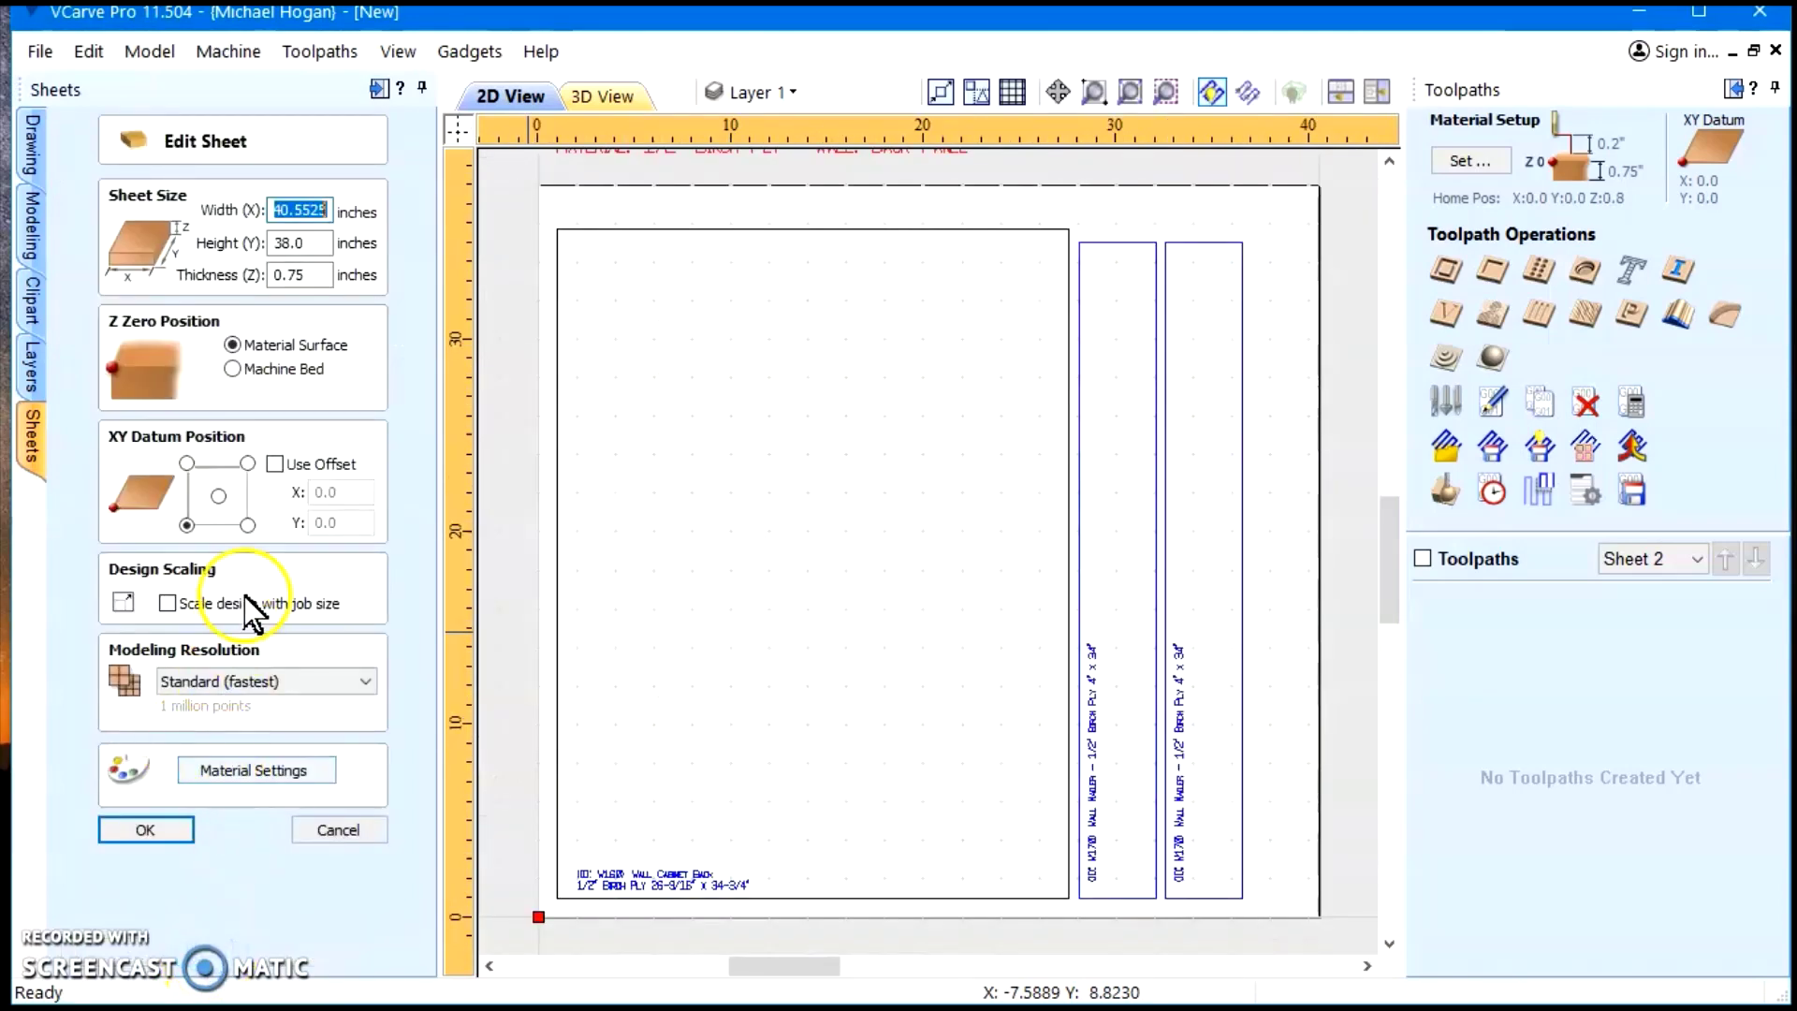
double_click(287, 273)
text(0.5)
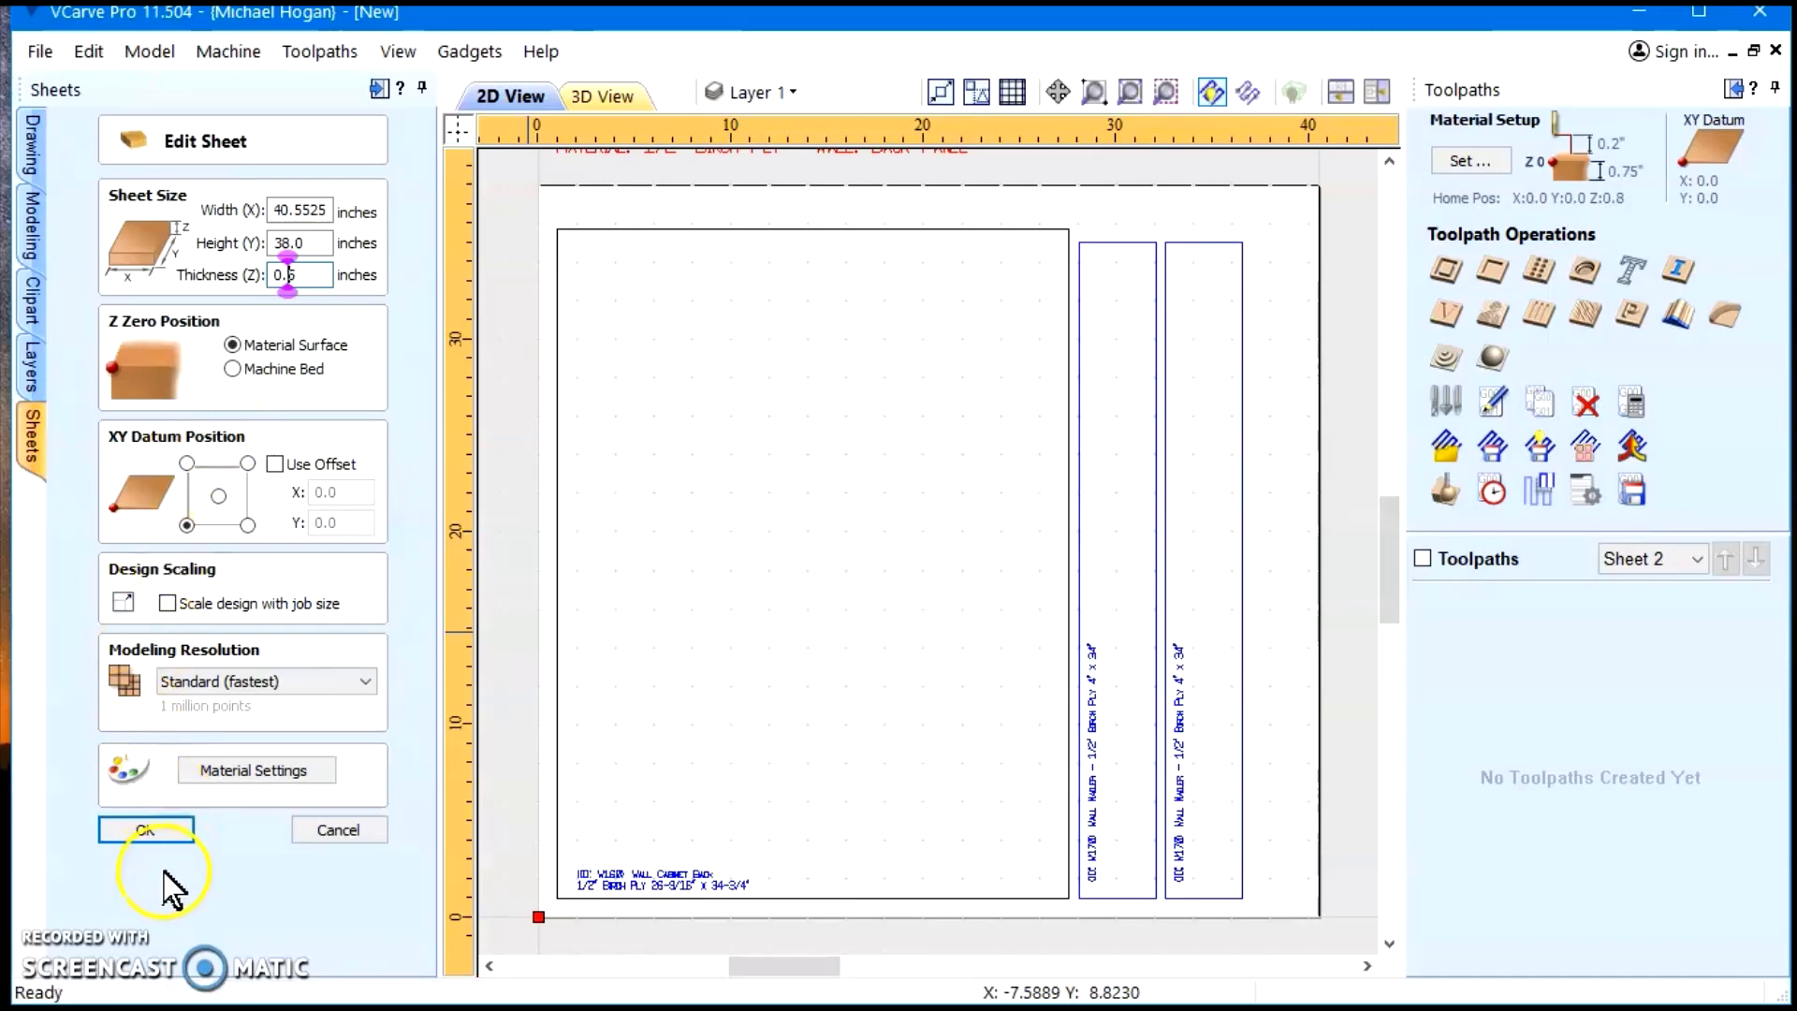
click(154, 828)
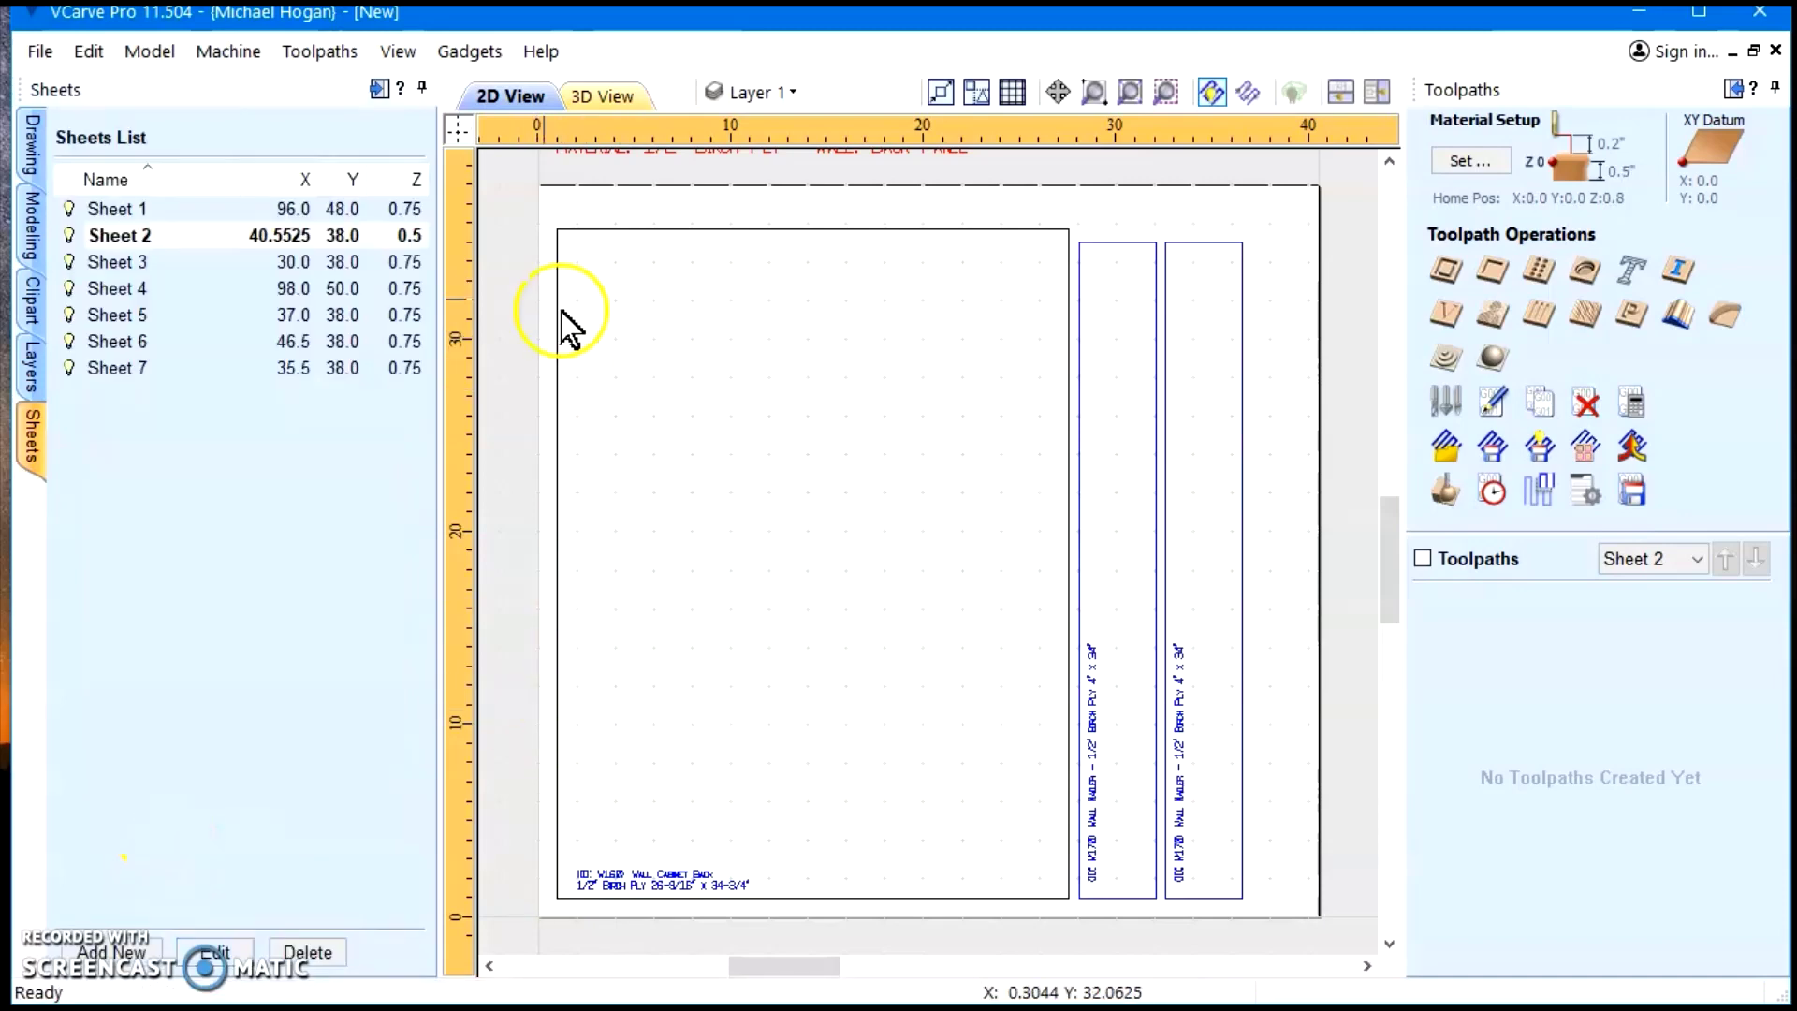
Close the old job without saving, create a new default job, and launch Easy Cabinet Maker
click(41, 51)
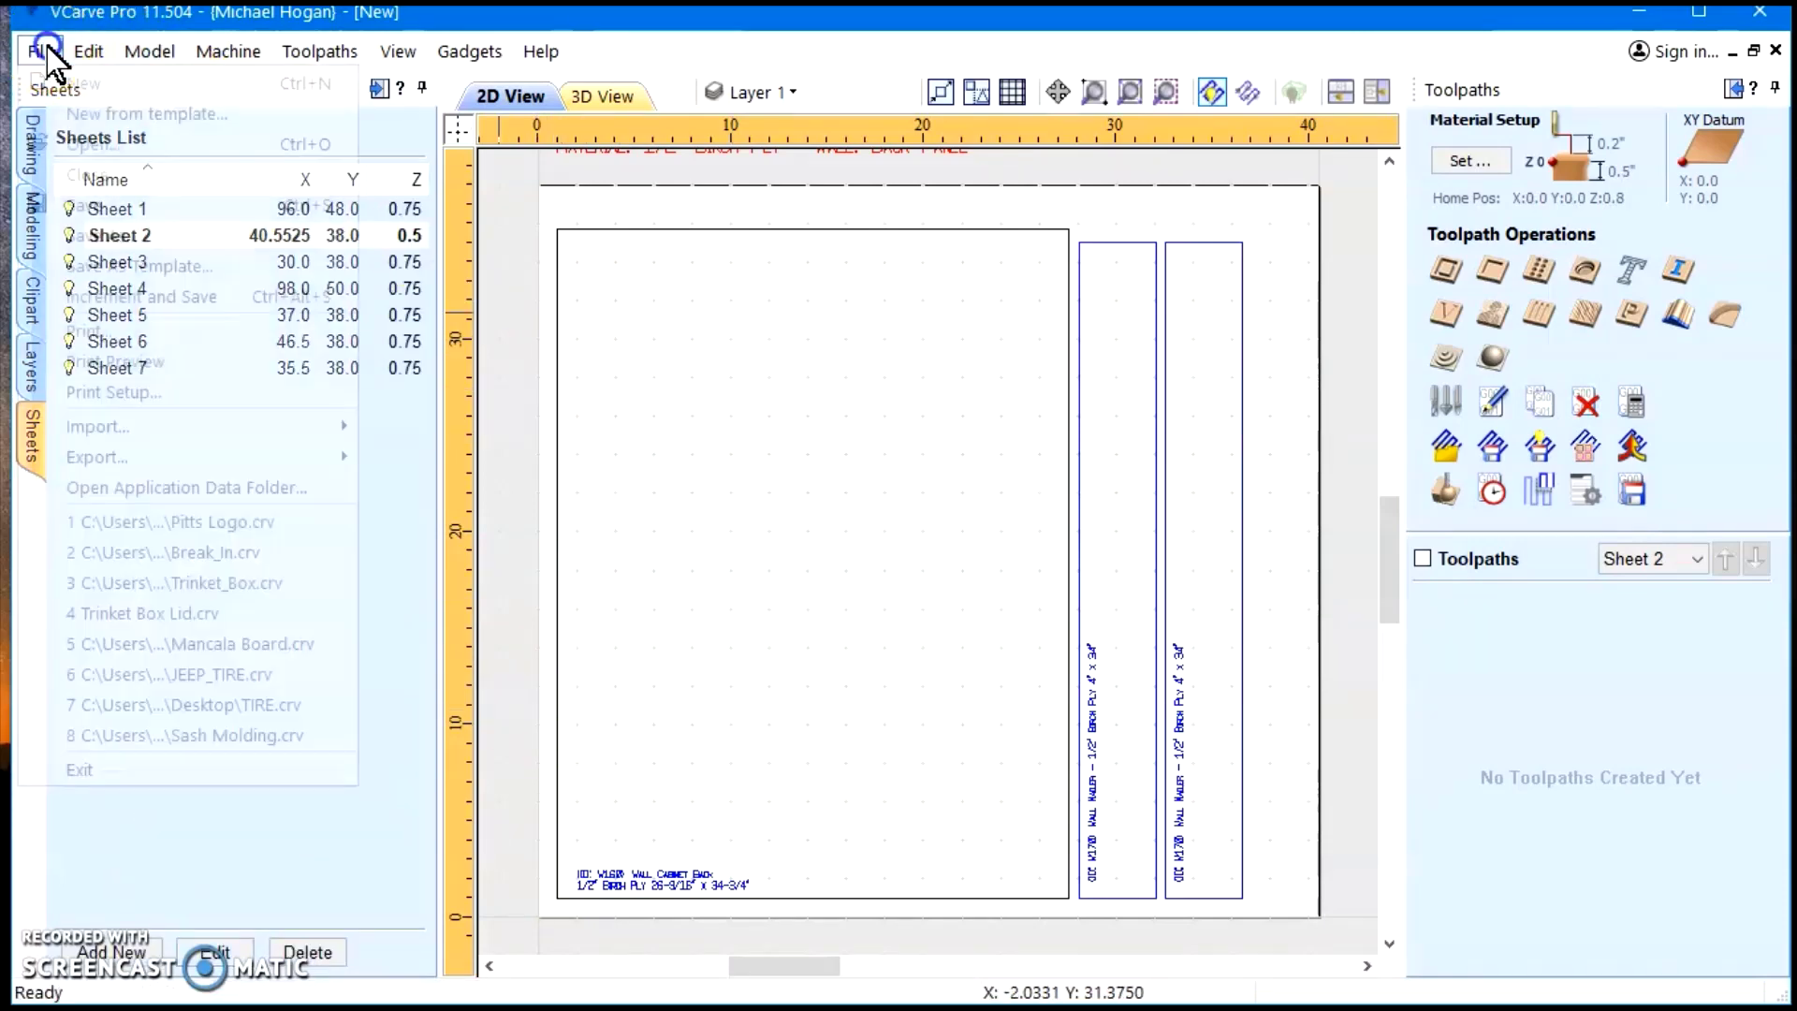
click(103, 176)
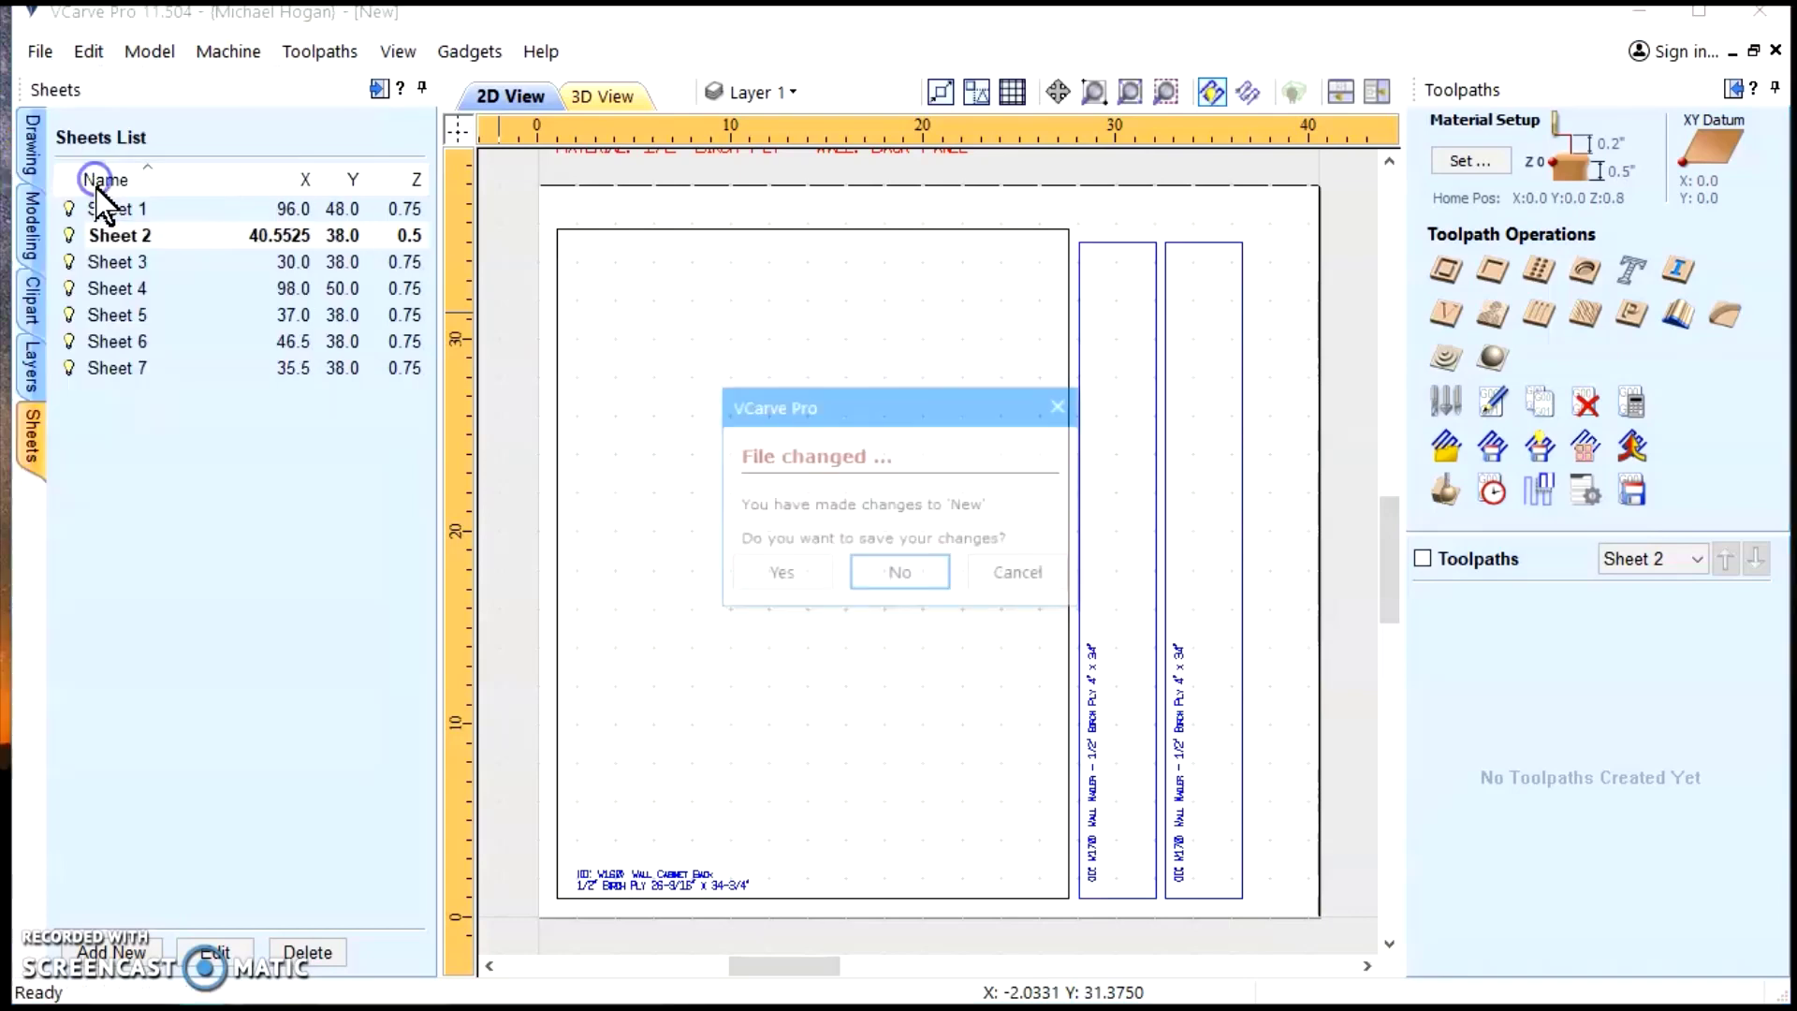
click(923, 578)
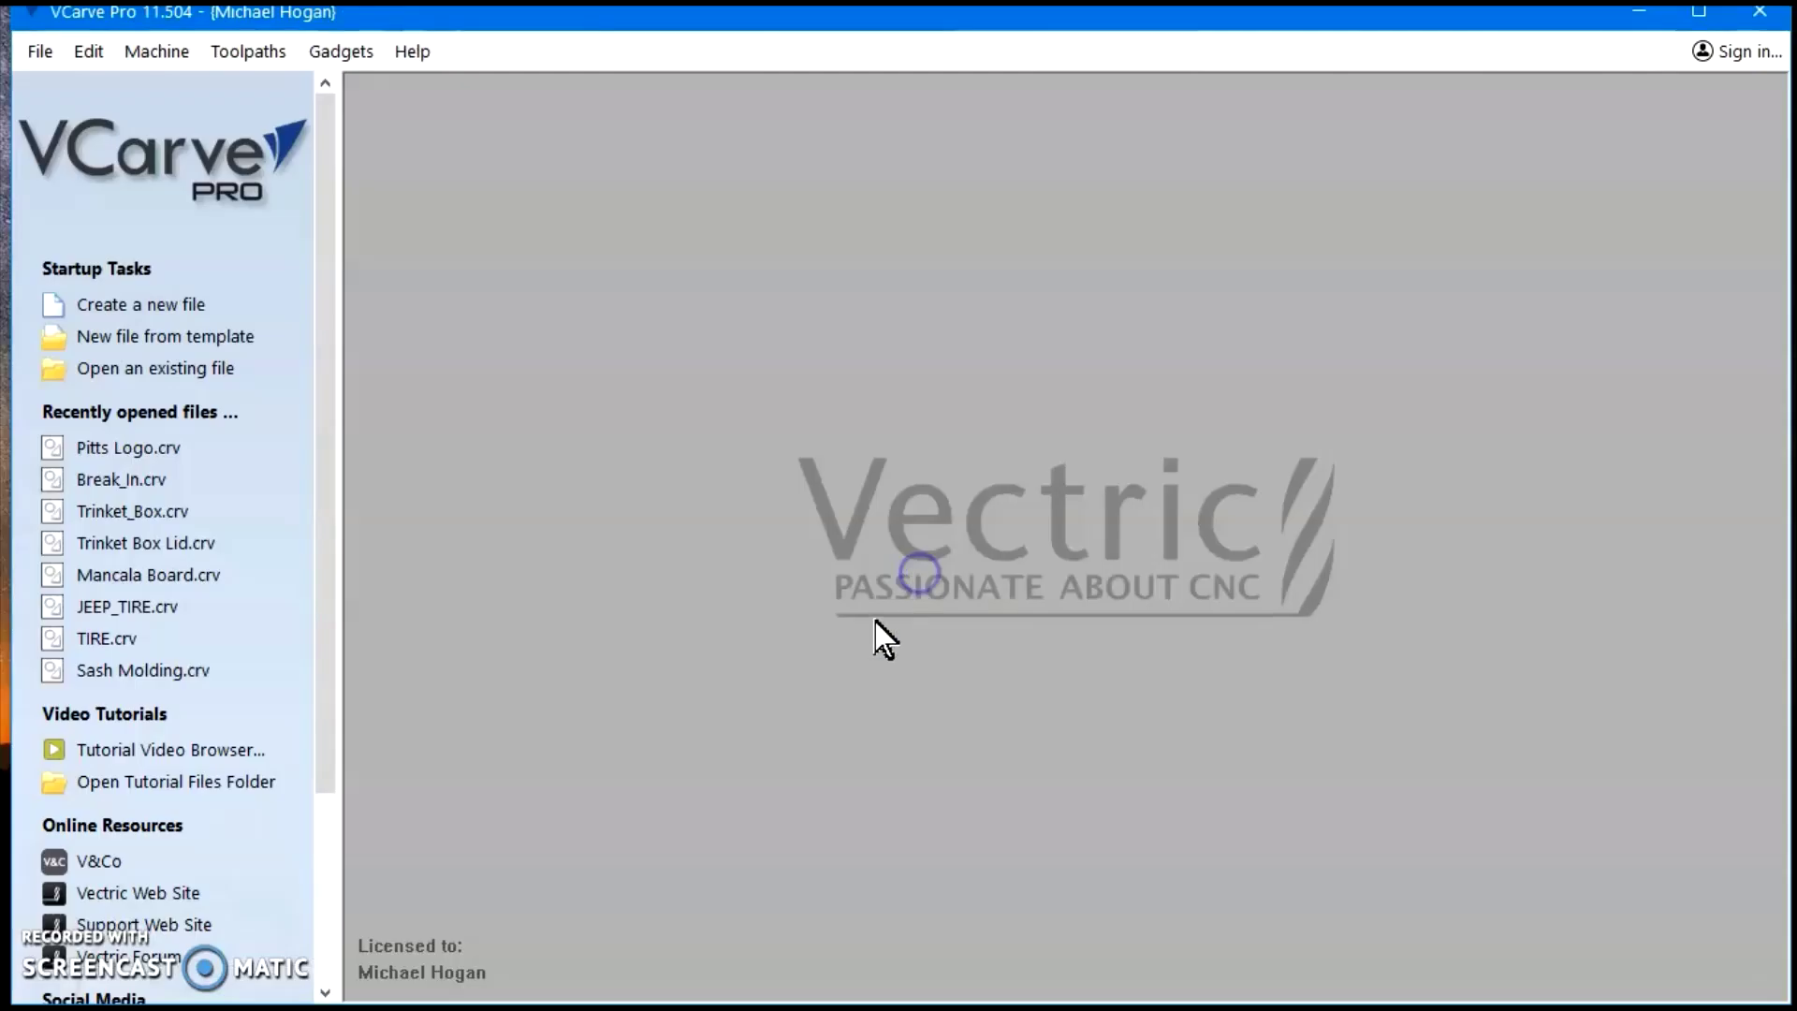
click(180, 304)
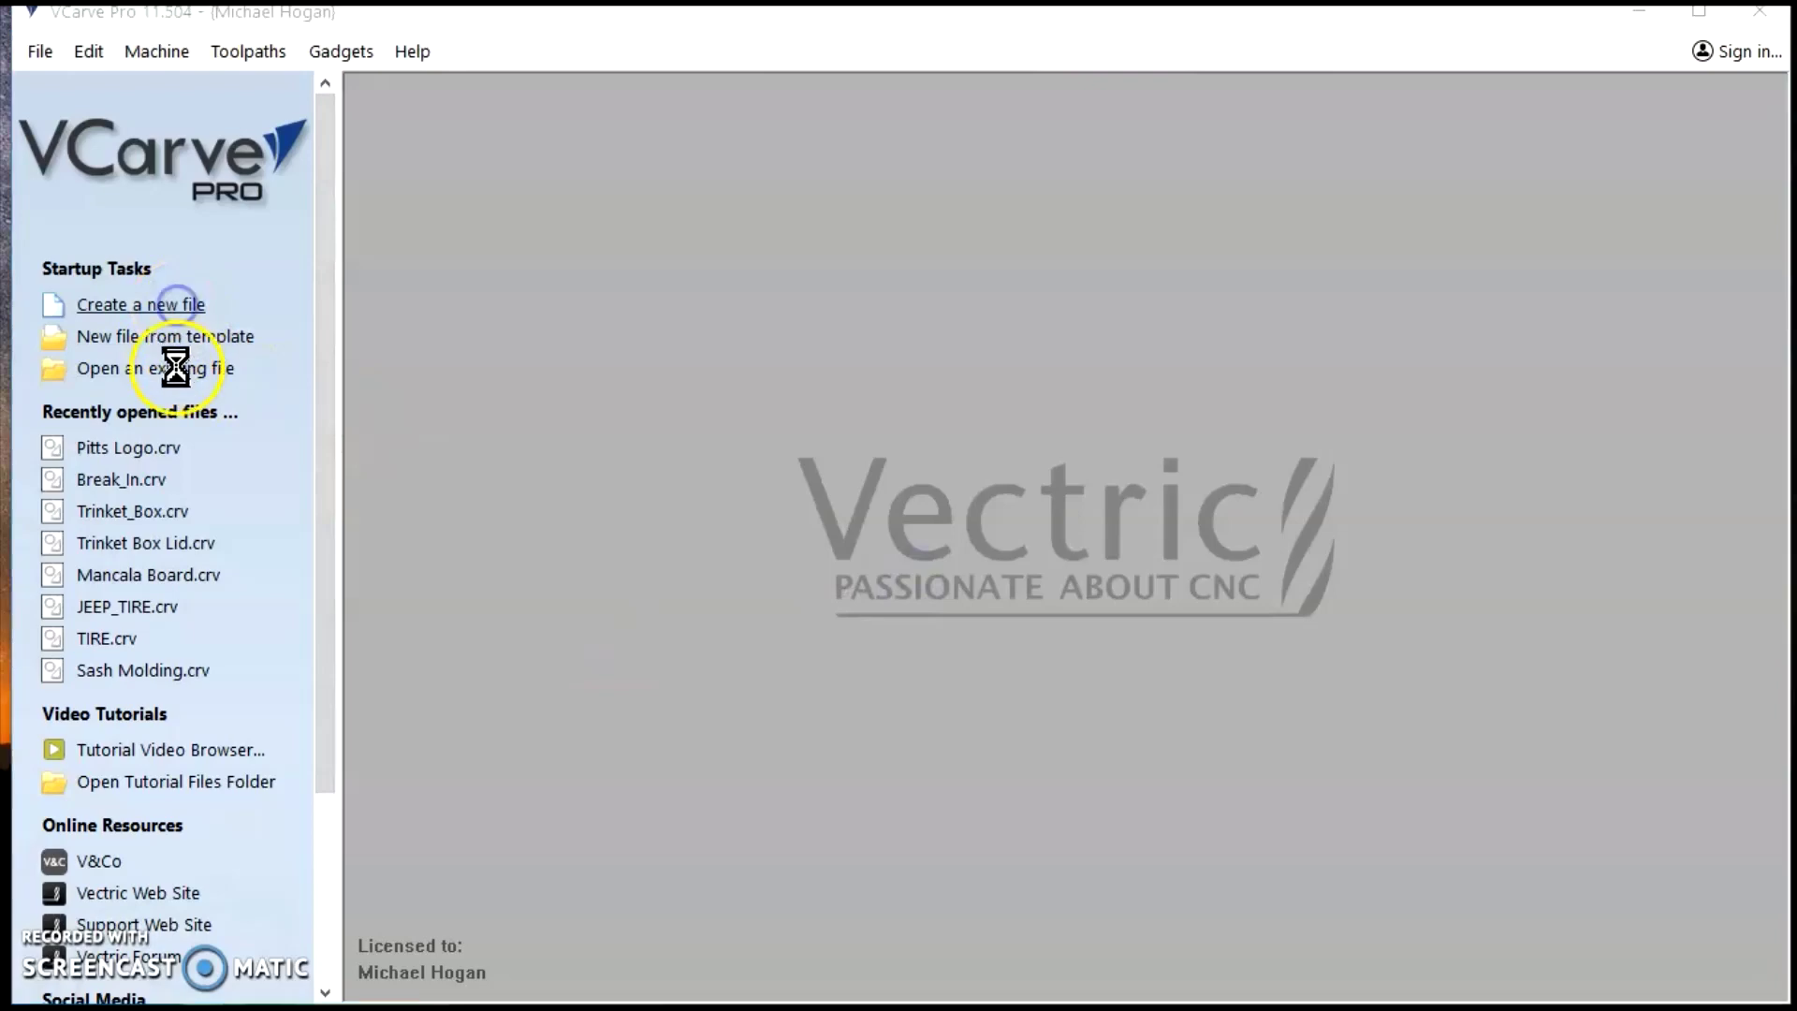
click(80, 851)
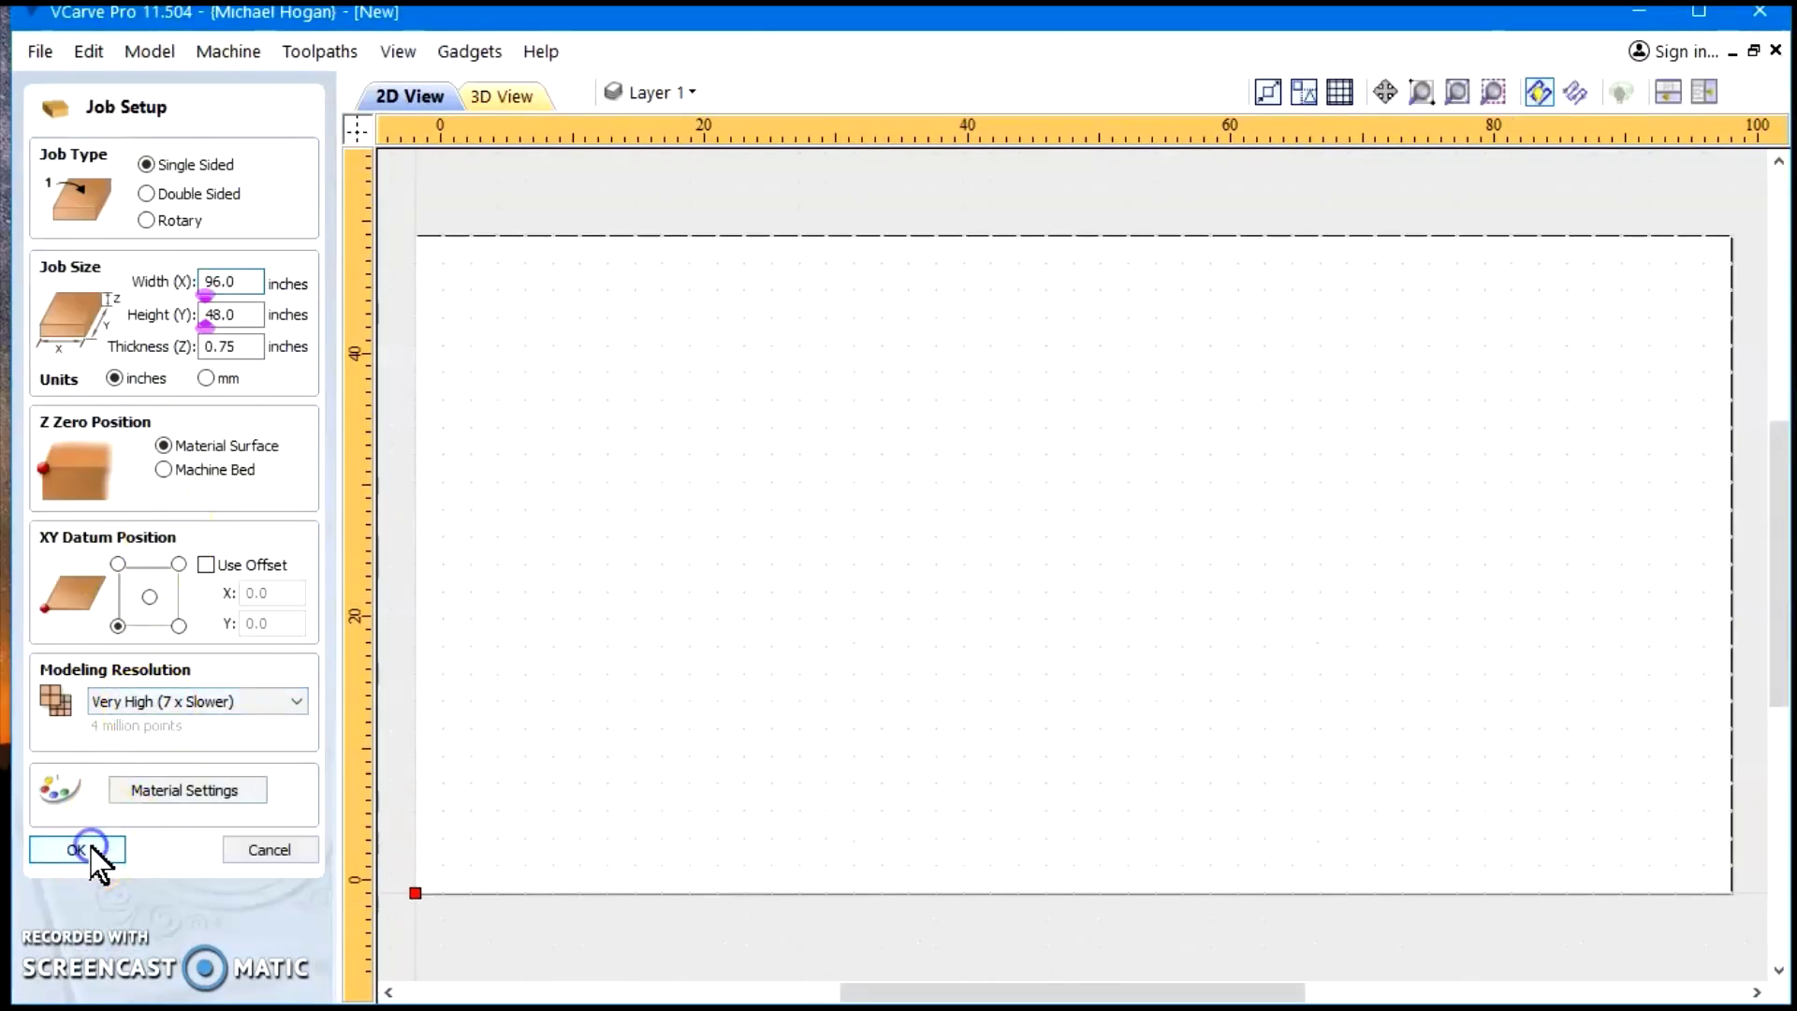
click(473, 52)
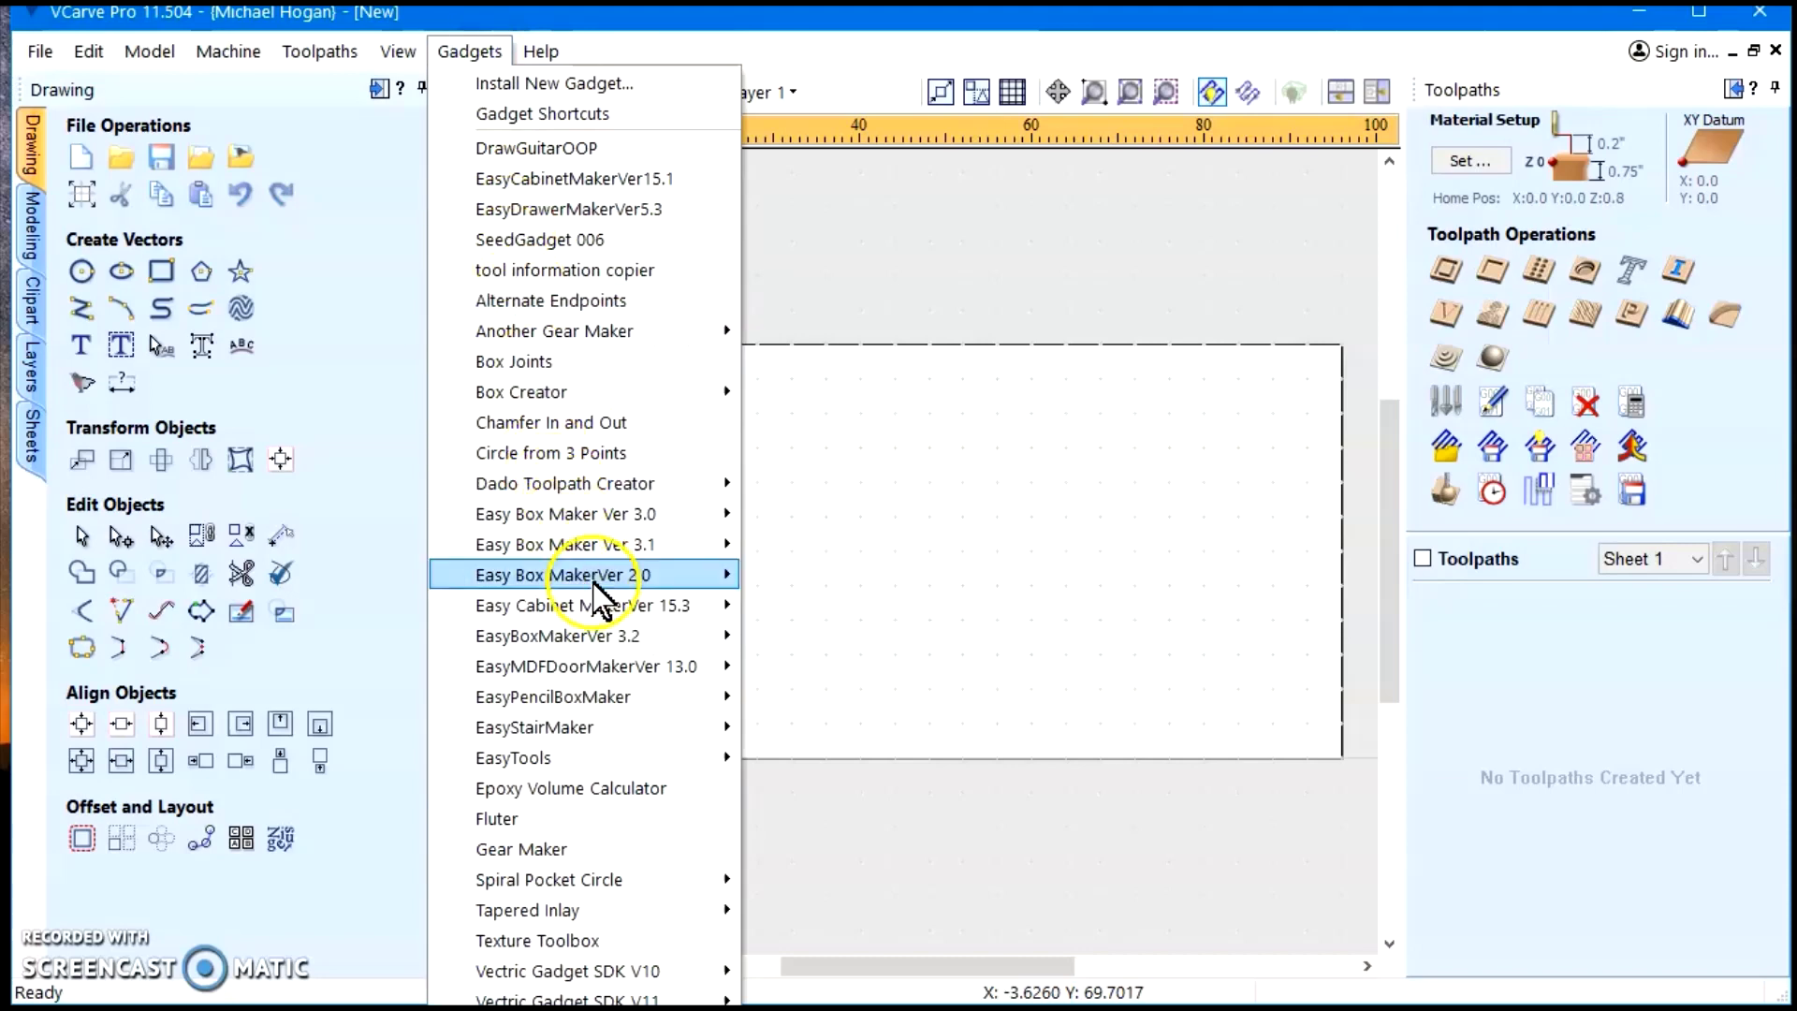
mouse_move(608, 605)
click(786, 609)
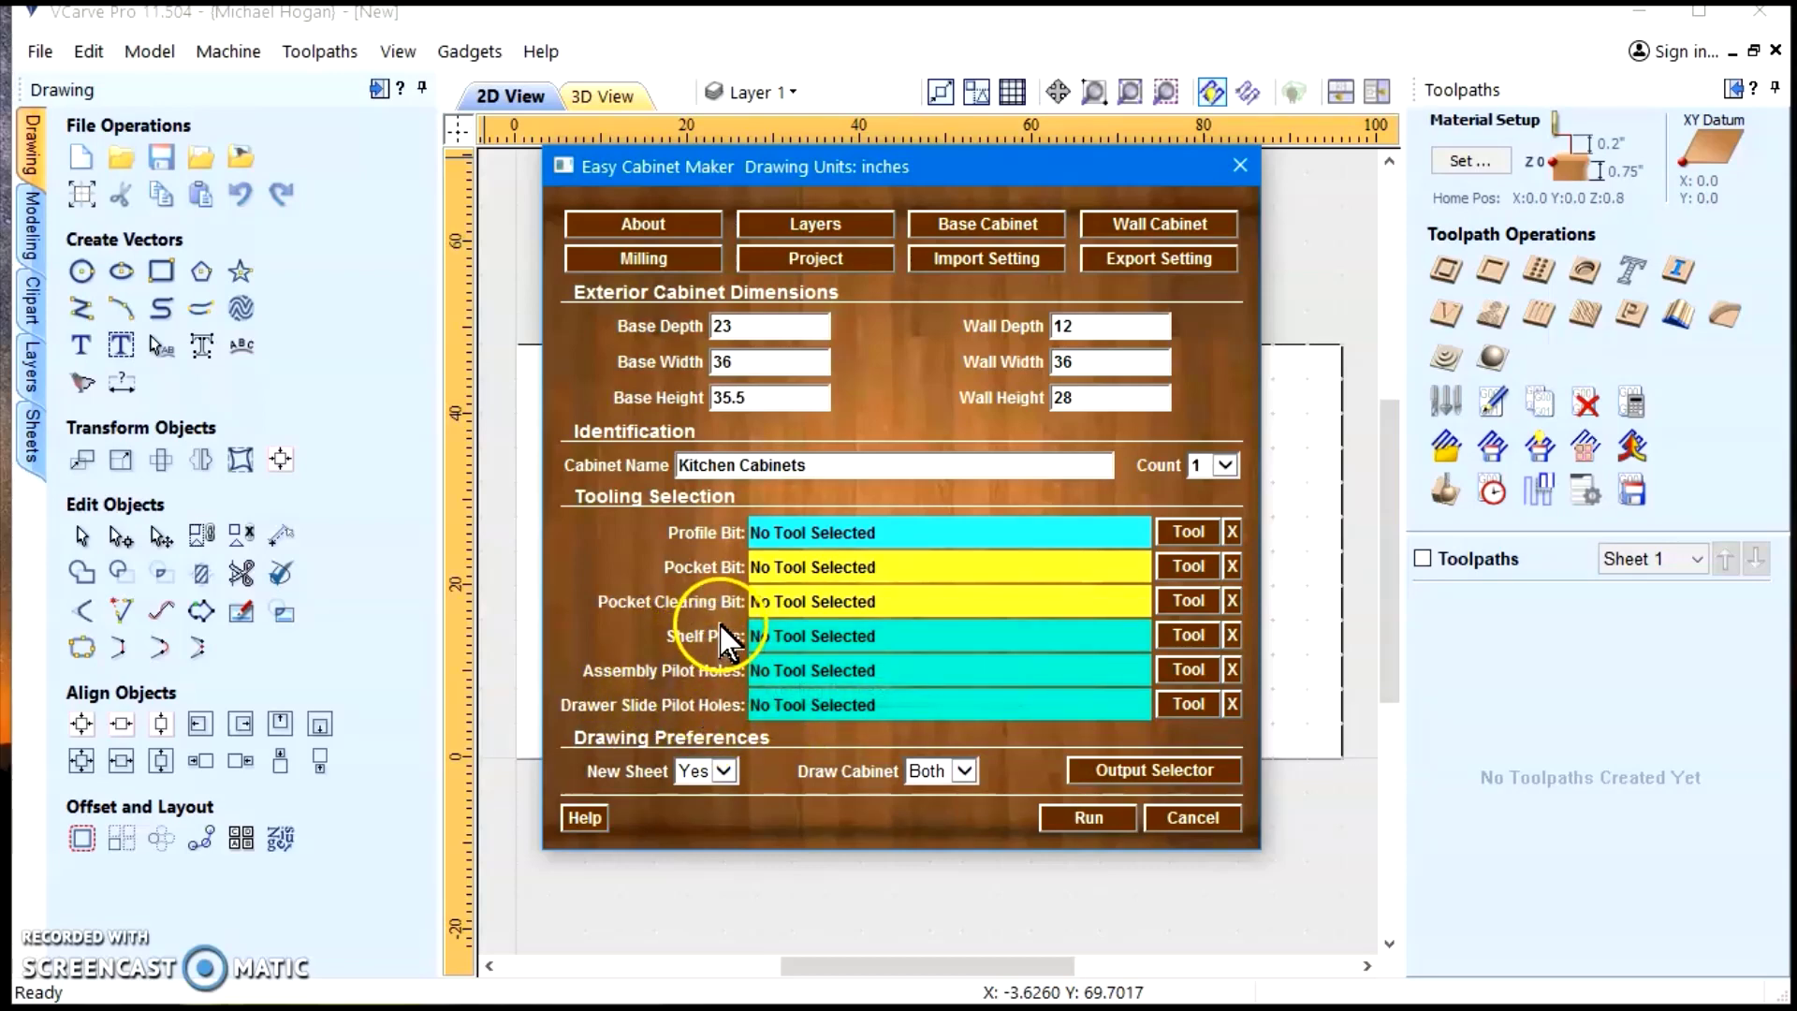
Assign the .125-inch drill to drawer slide, assembly and shelf pin pilot holes
click(1190, 708)
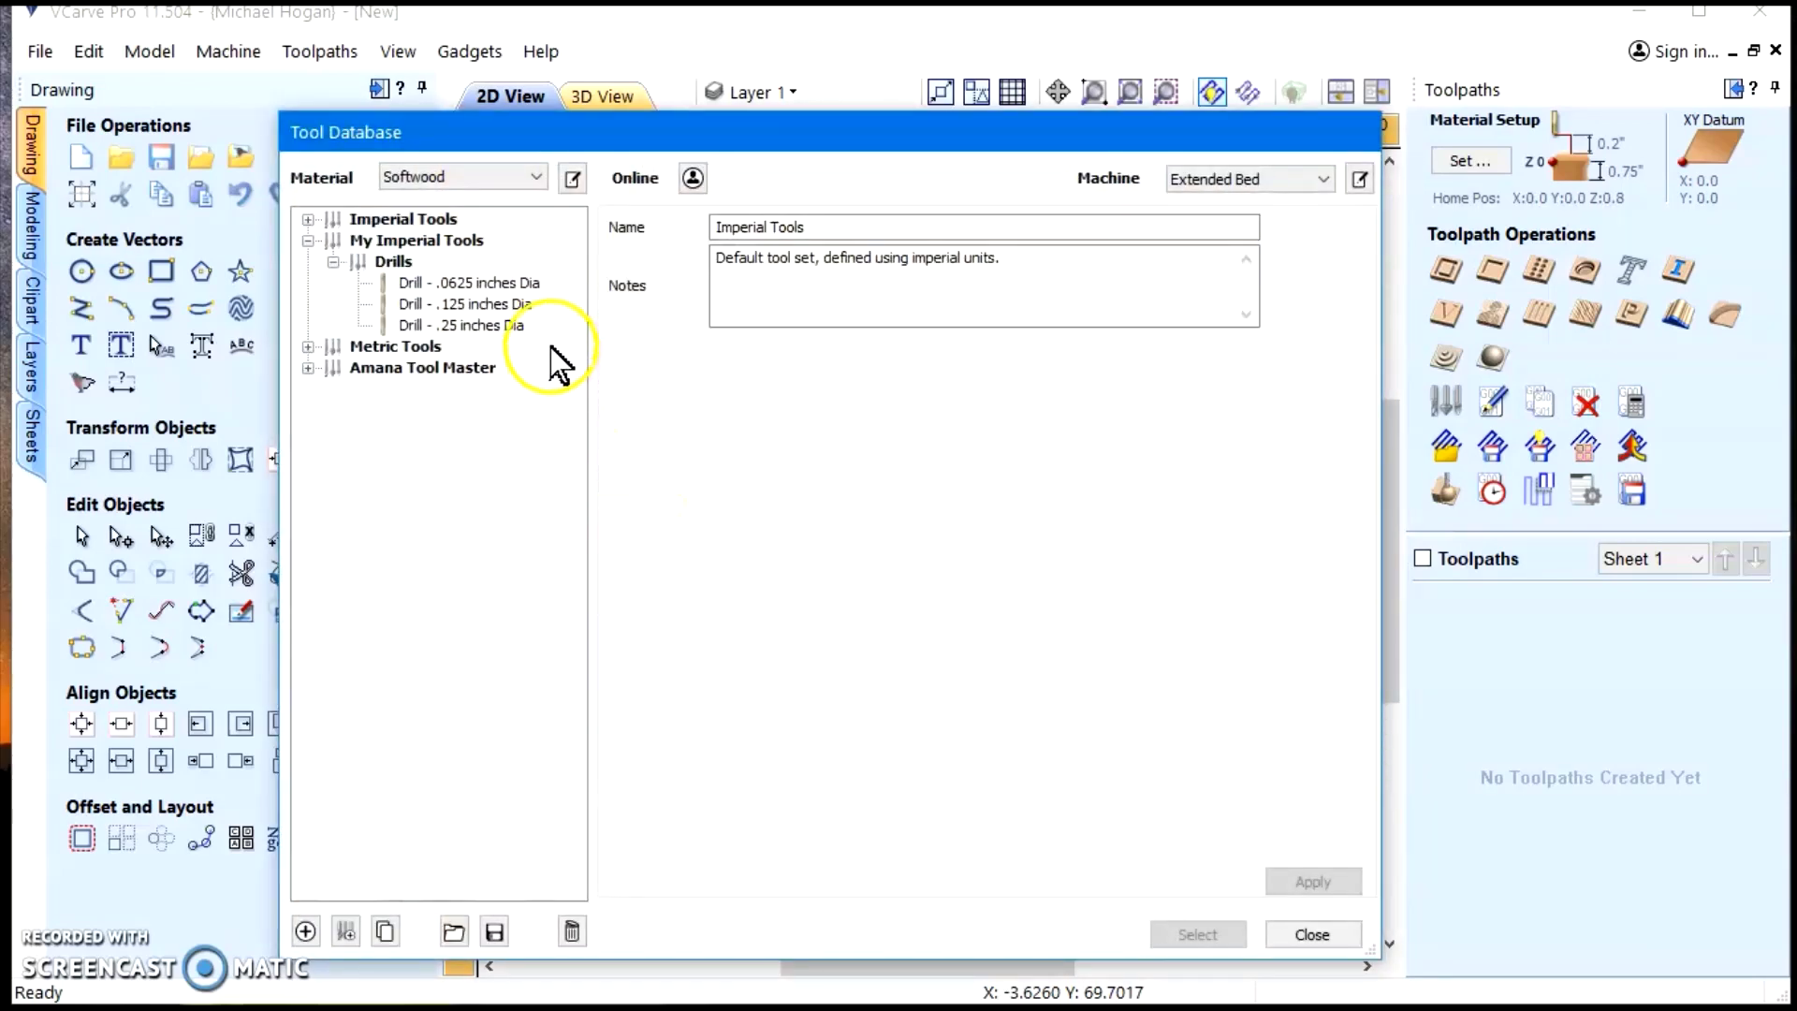
click(498, 305)
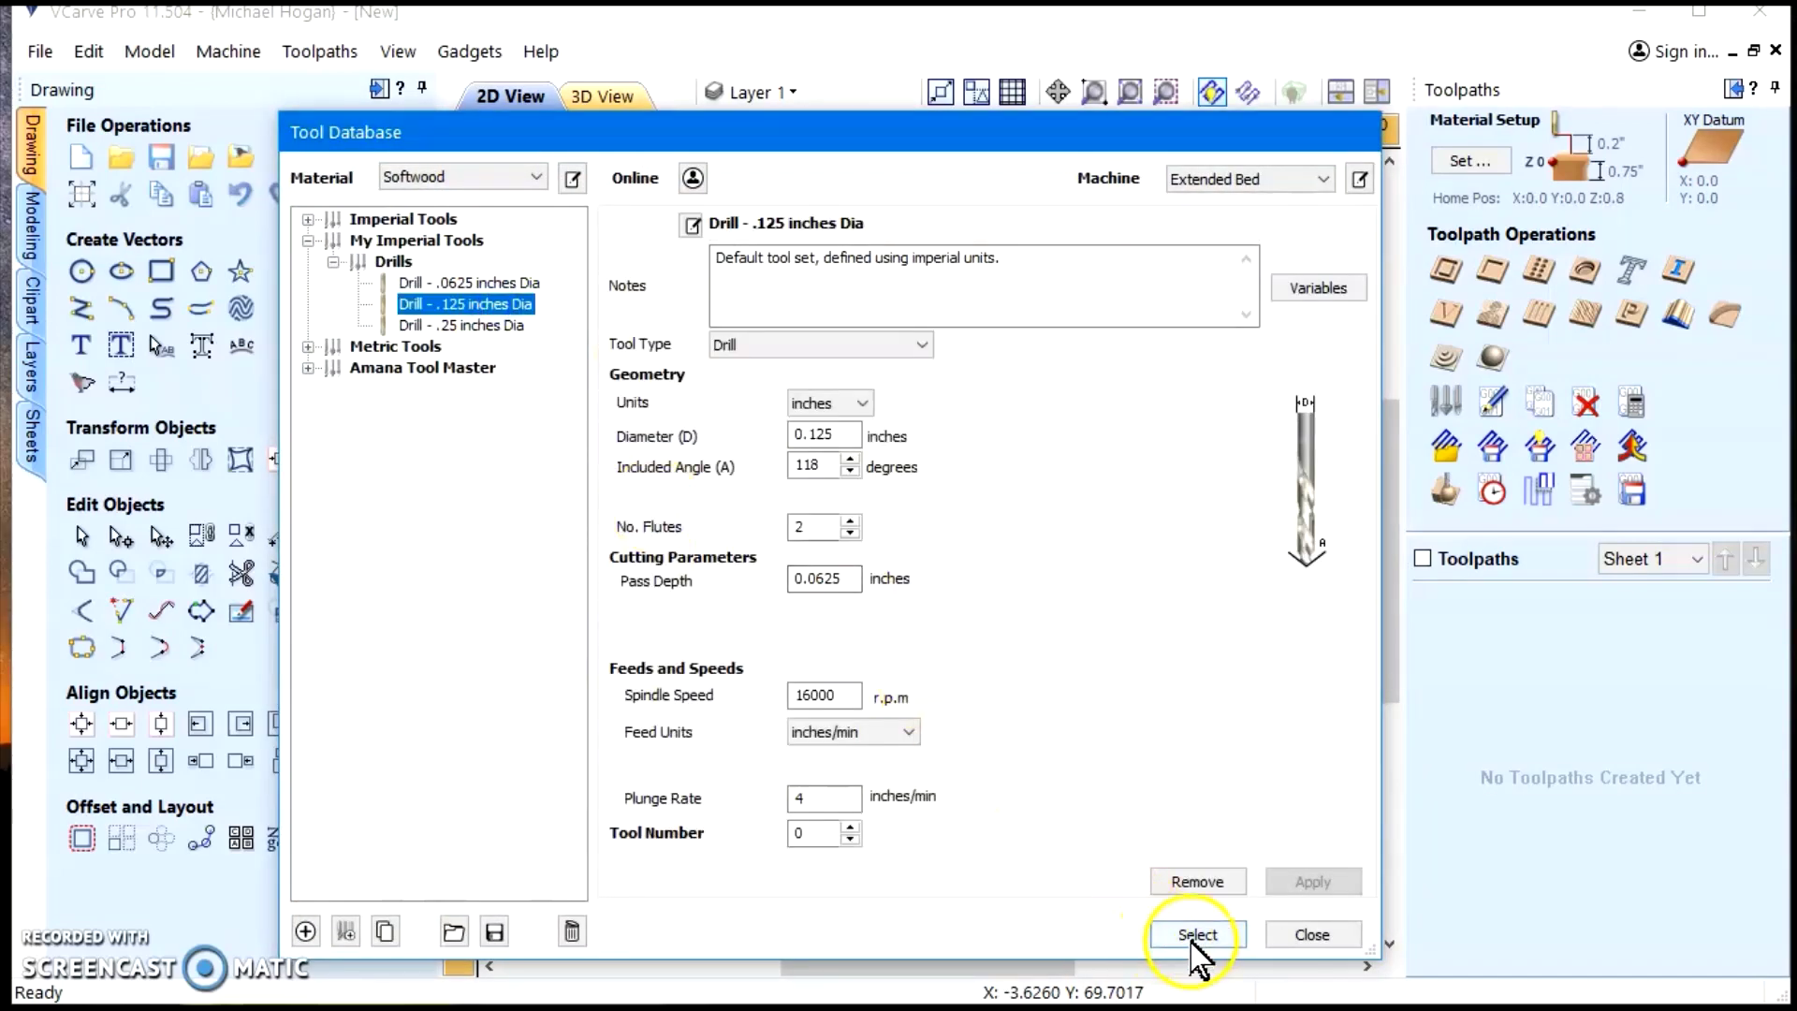
click(1199, 934)
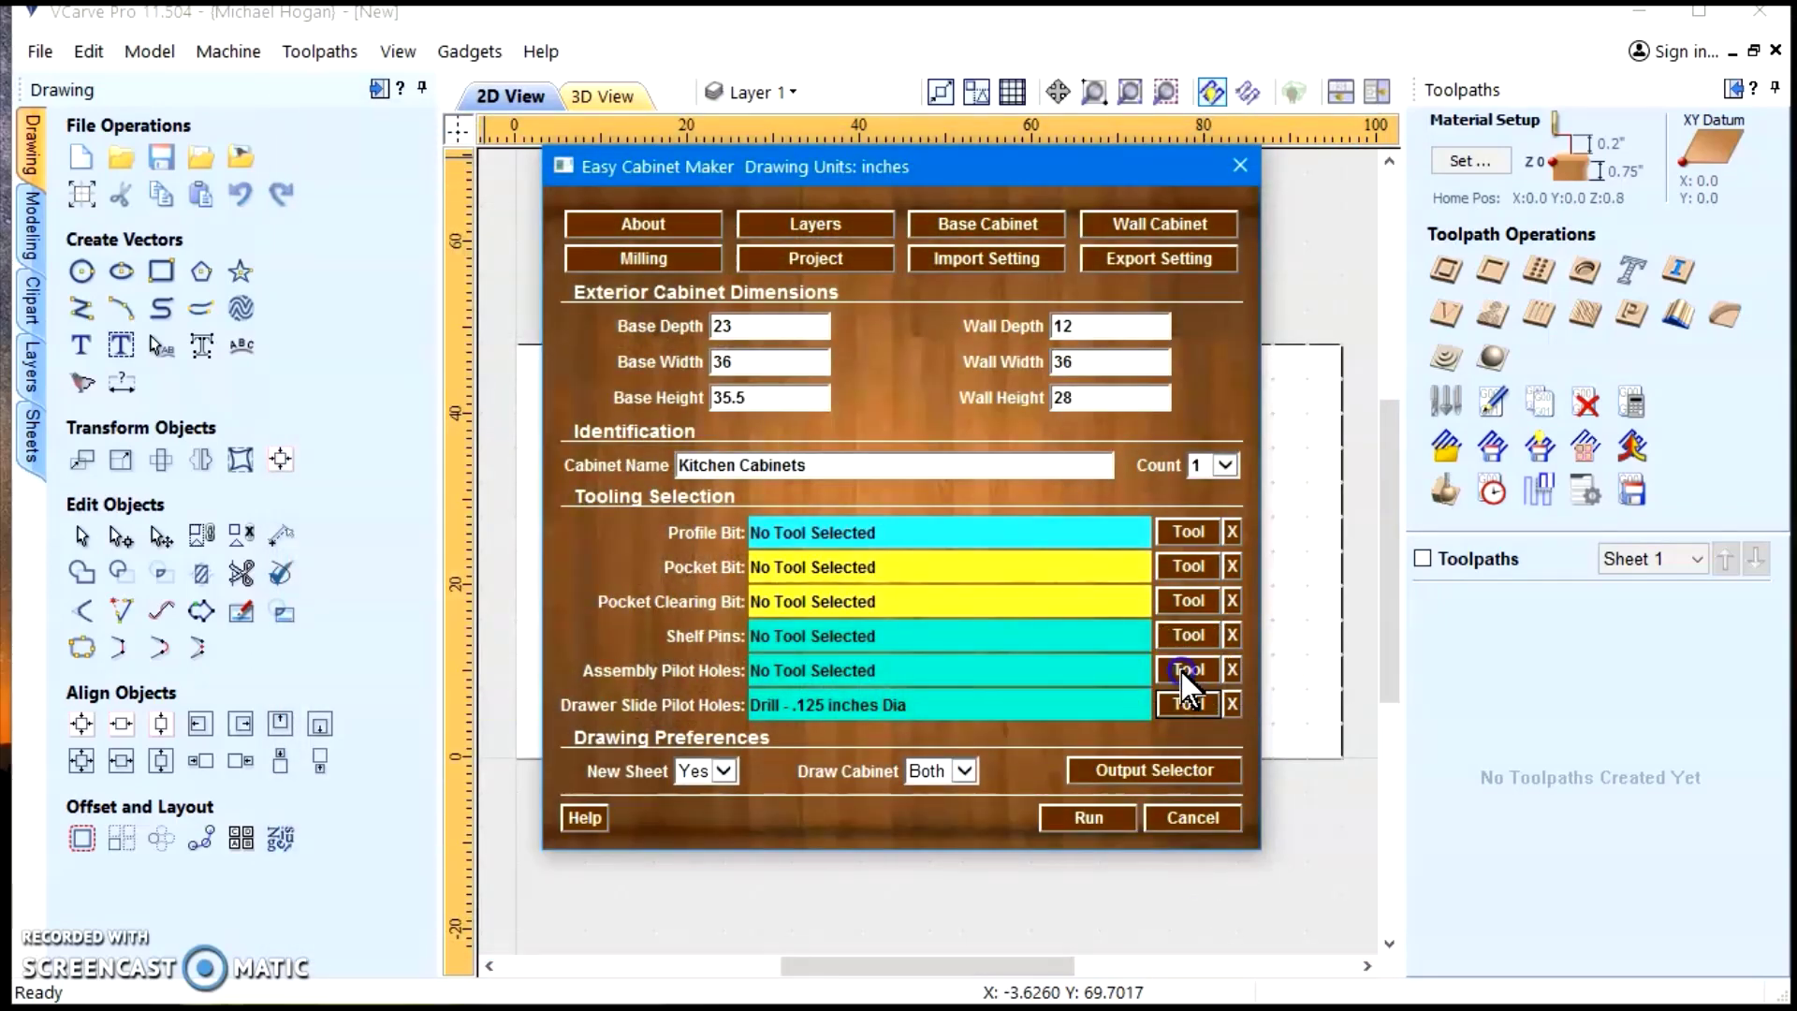
click(1187, 670)
click(477, 305)
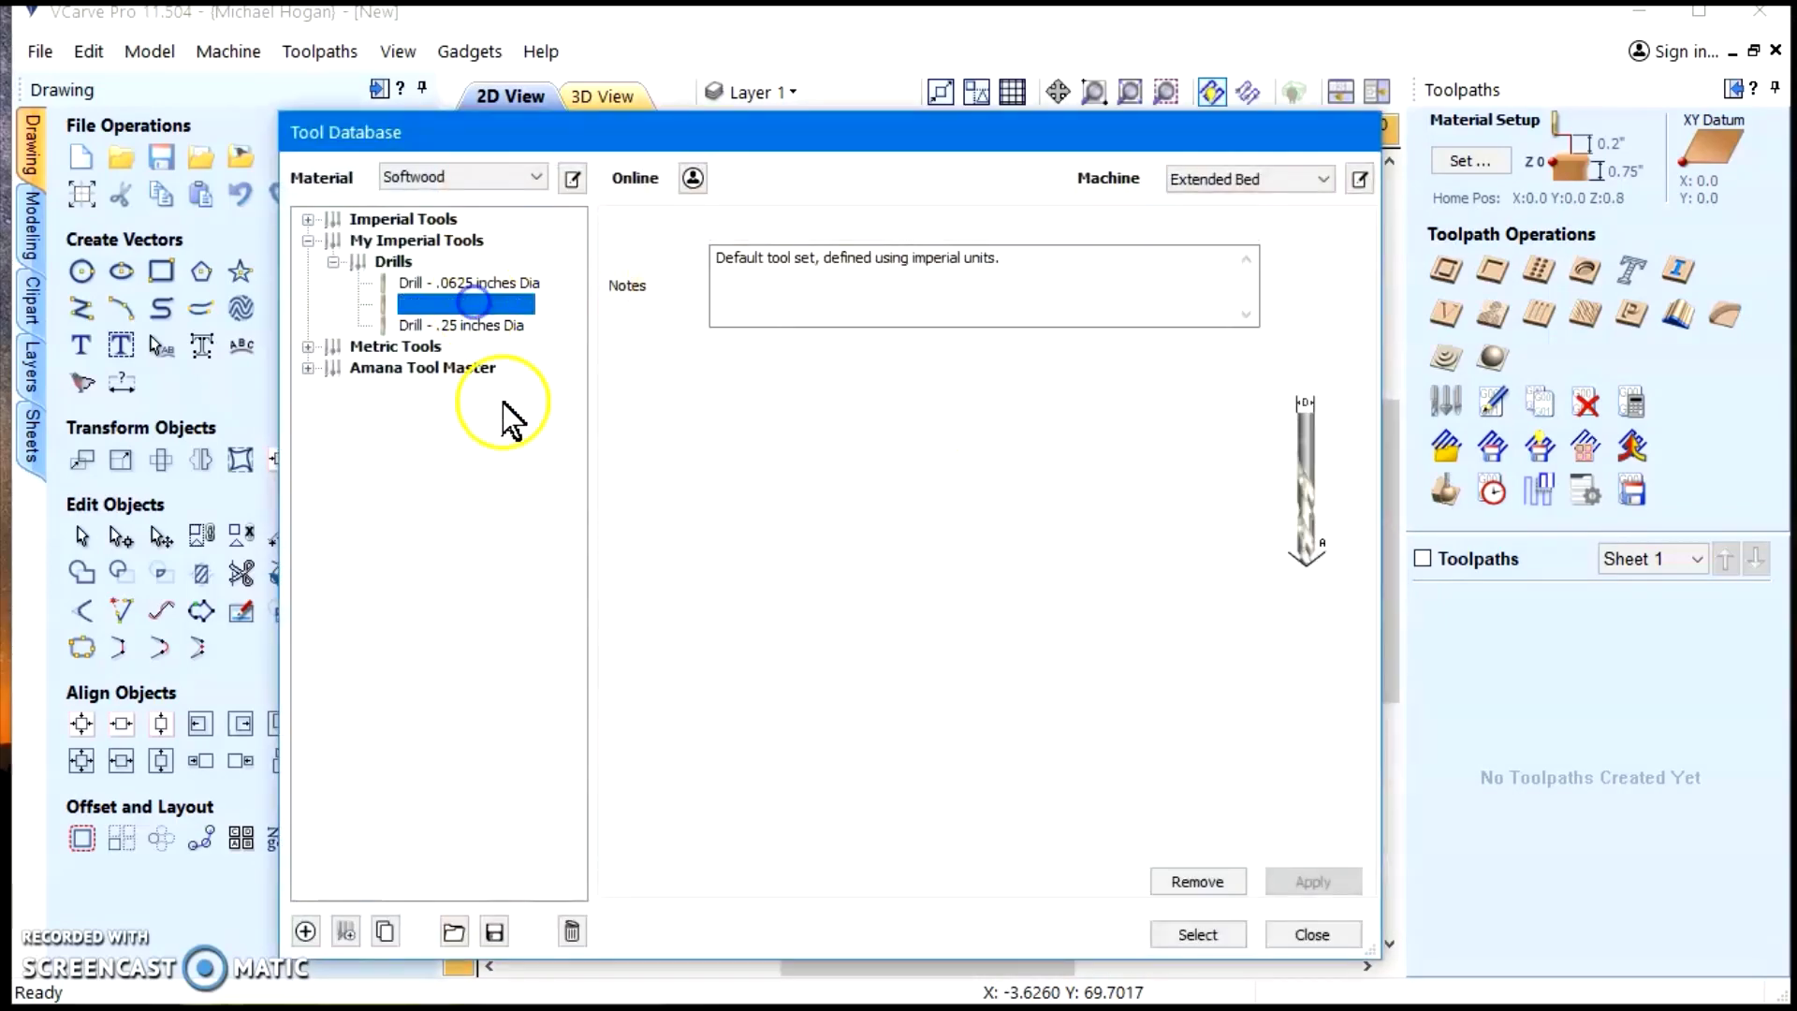
click(1200, 934)
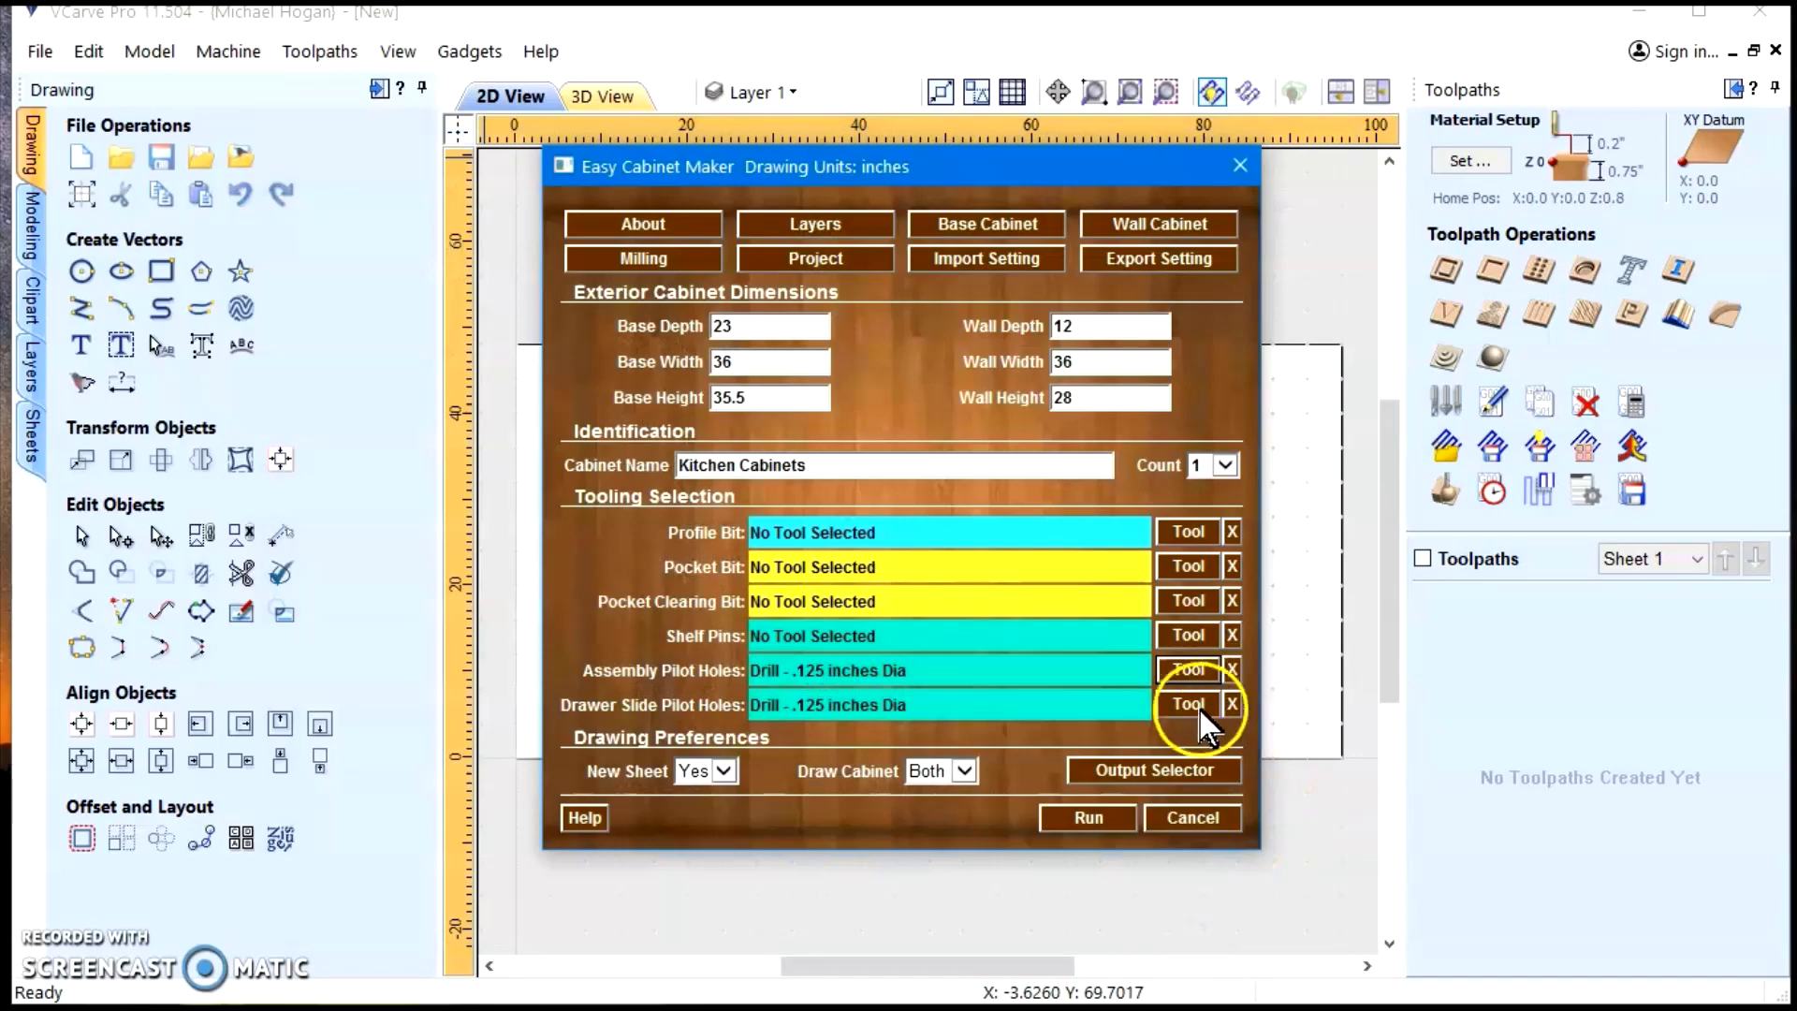
click(1188, 637)
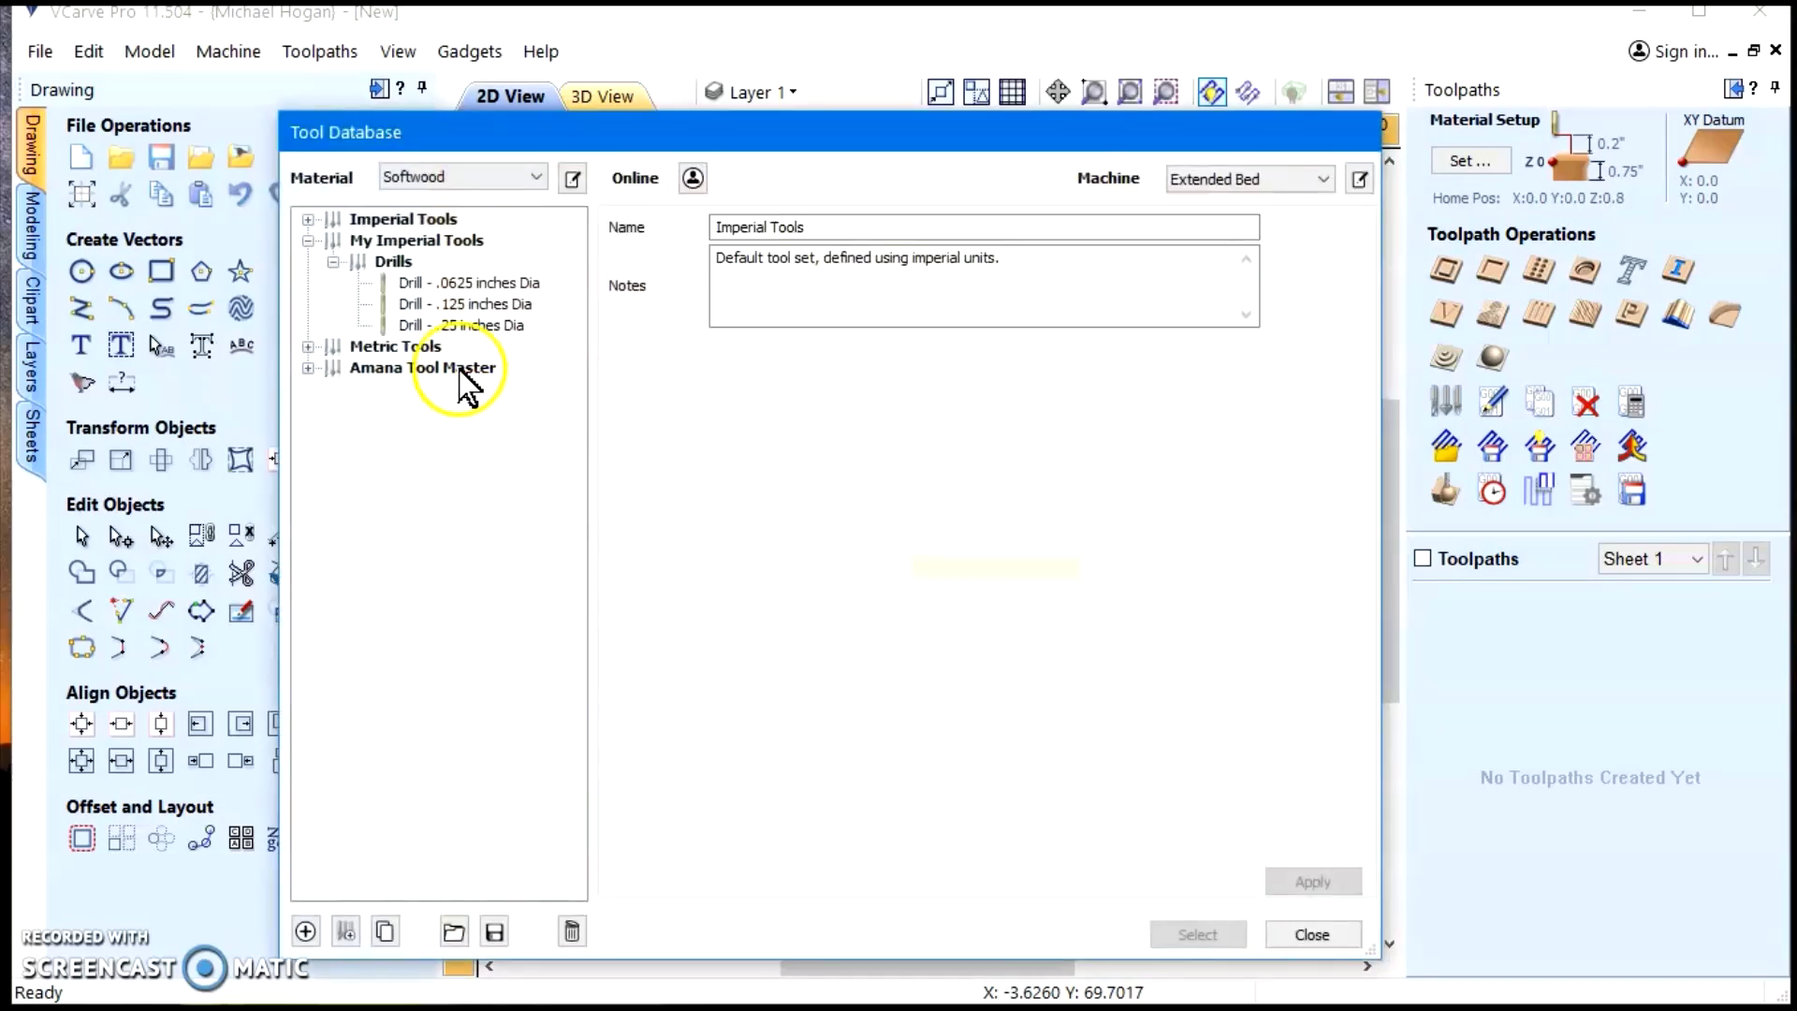
click(462, 306)
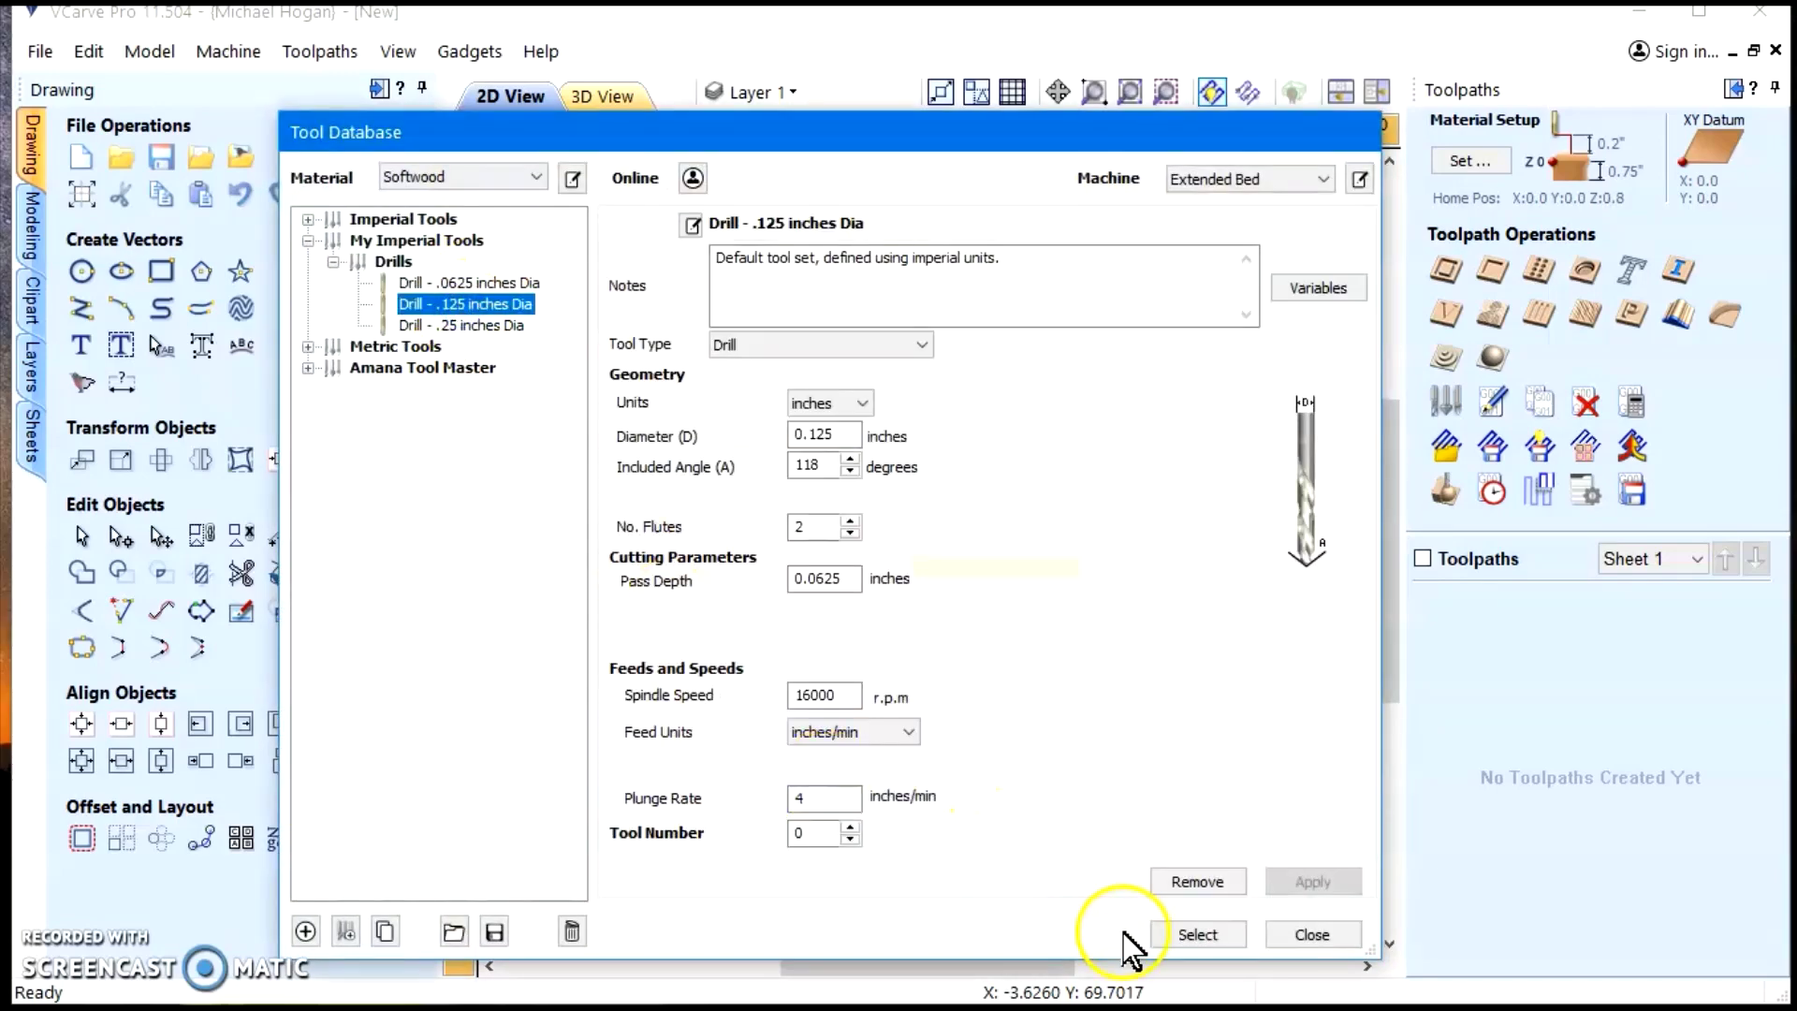
click(1217, 935)
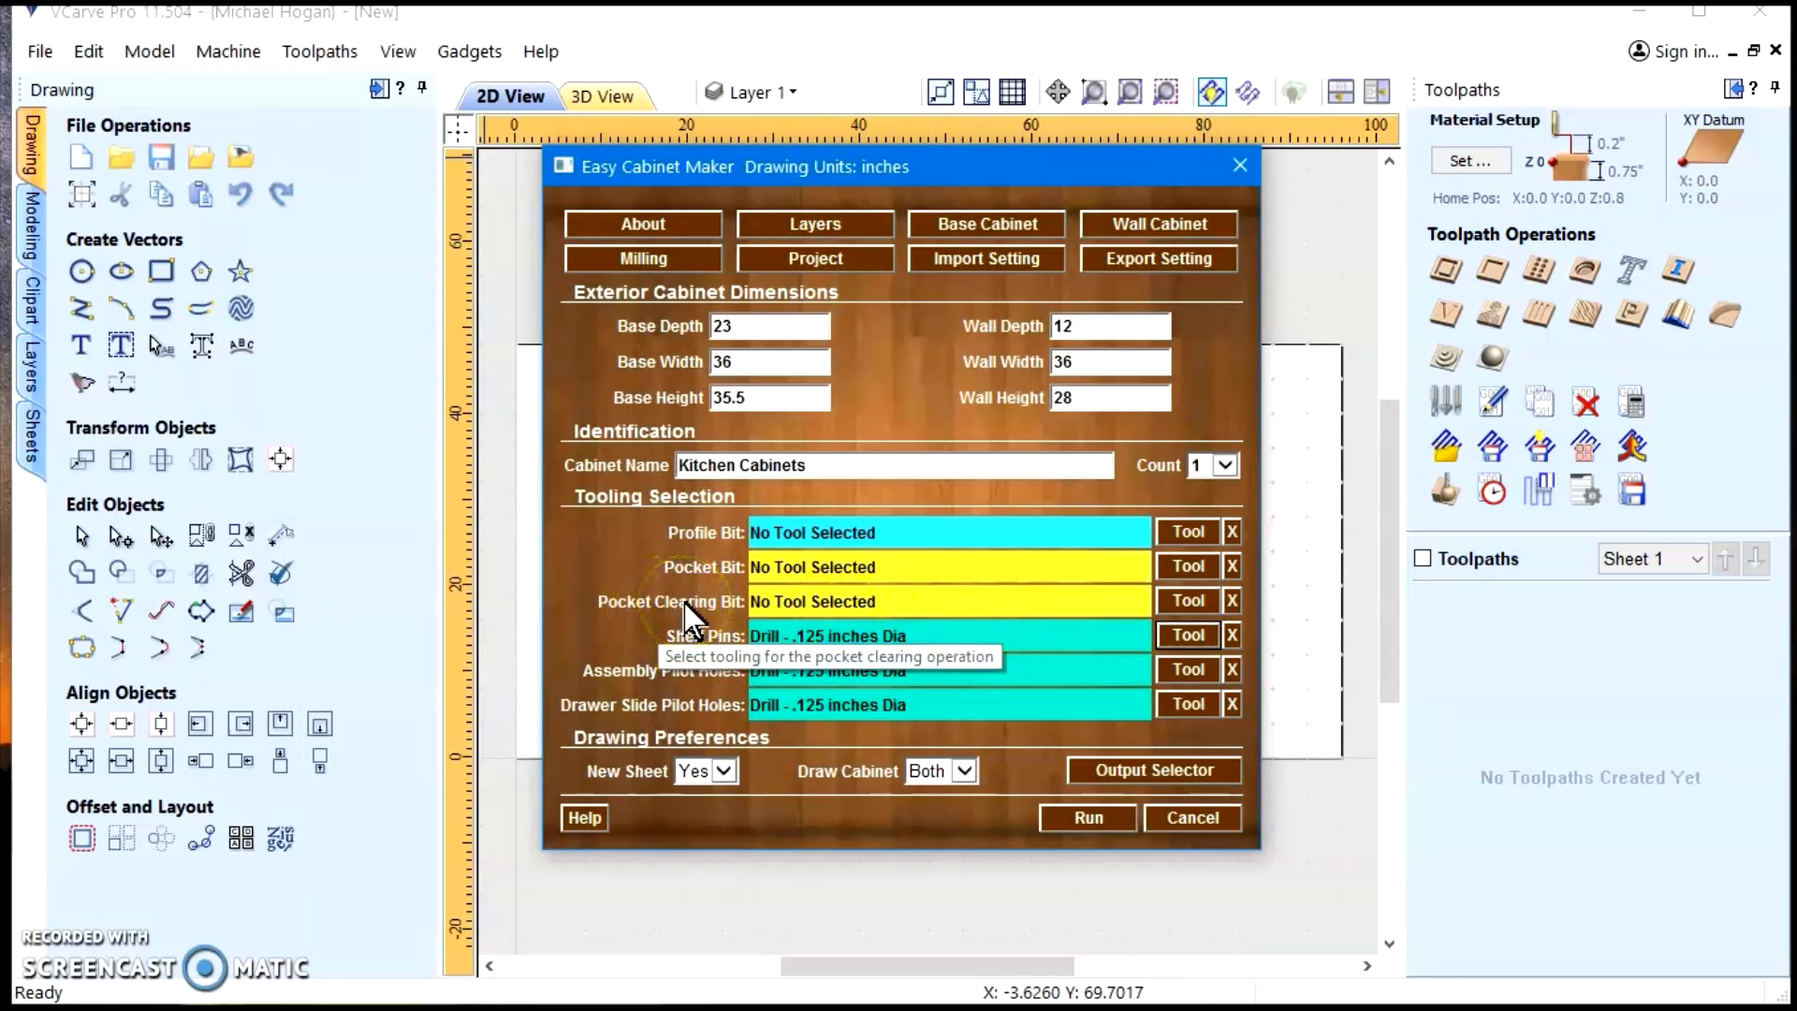
Assign the .25" upcut end mill to pocket clearing and the .125 Centurion downcut to pockets
click(1181, 604)
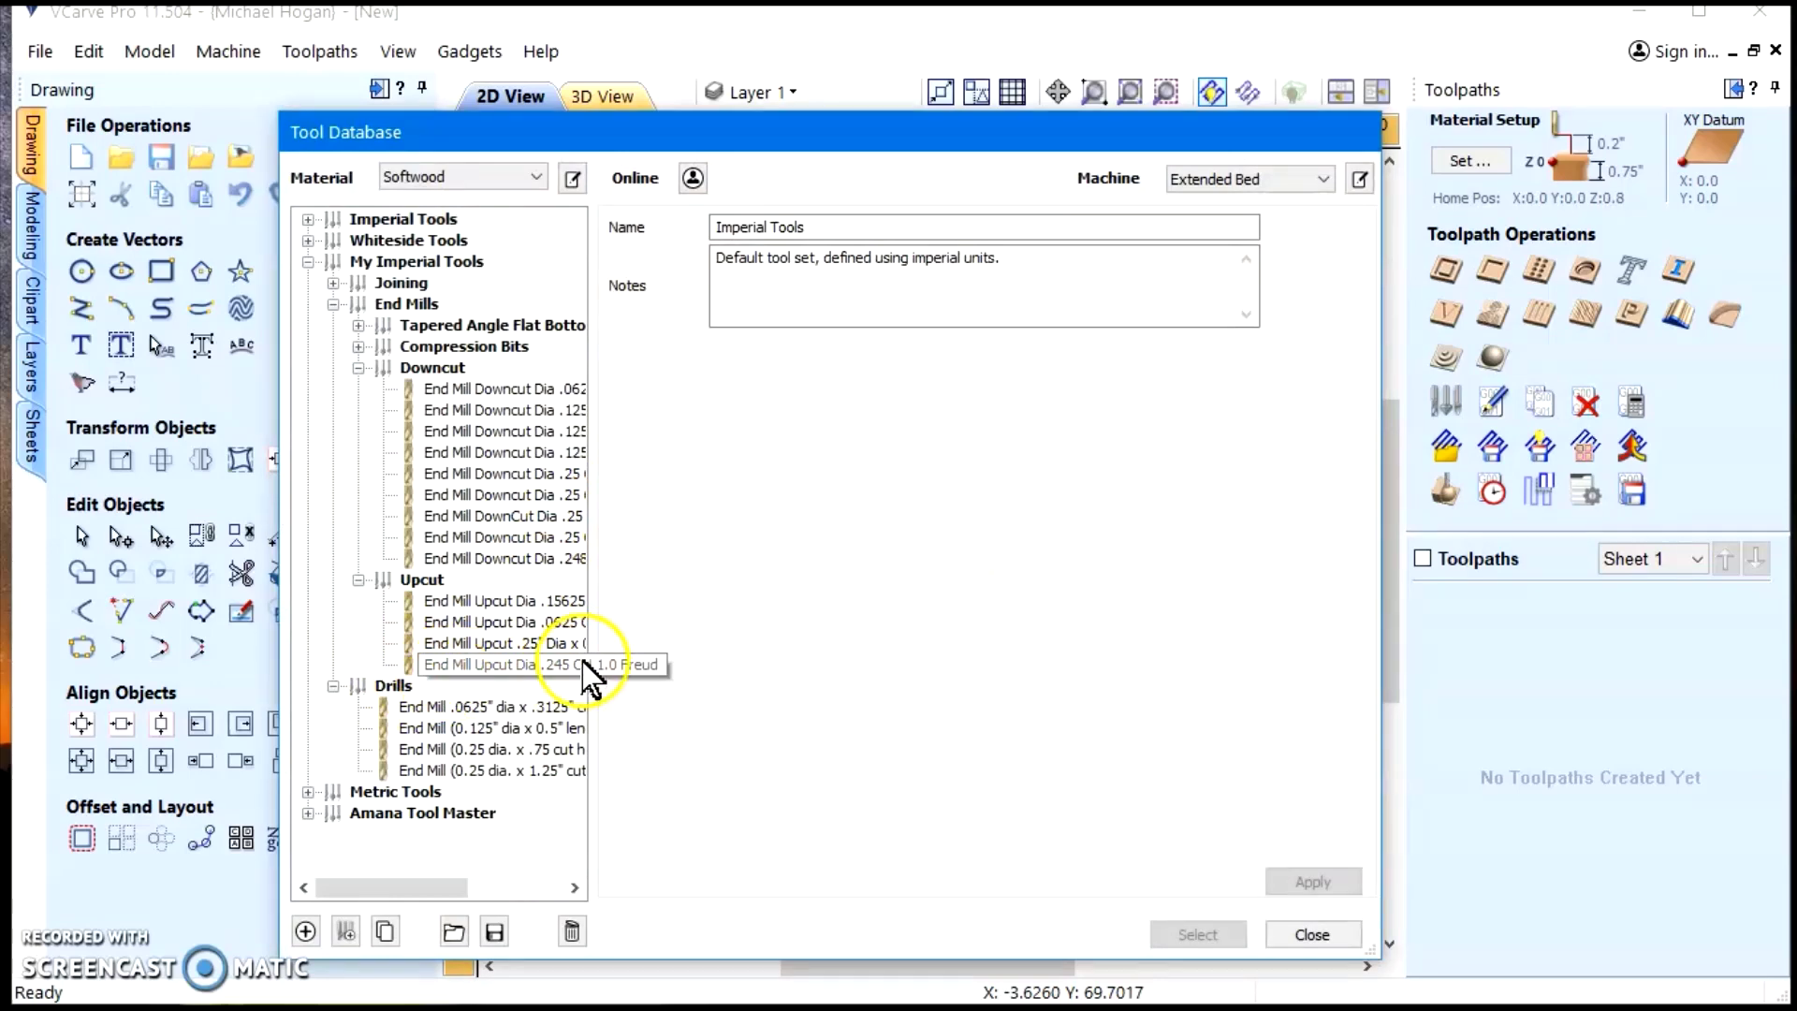
click(522, 642)
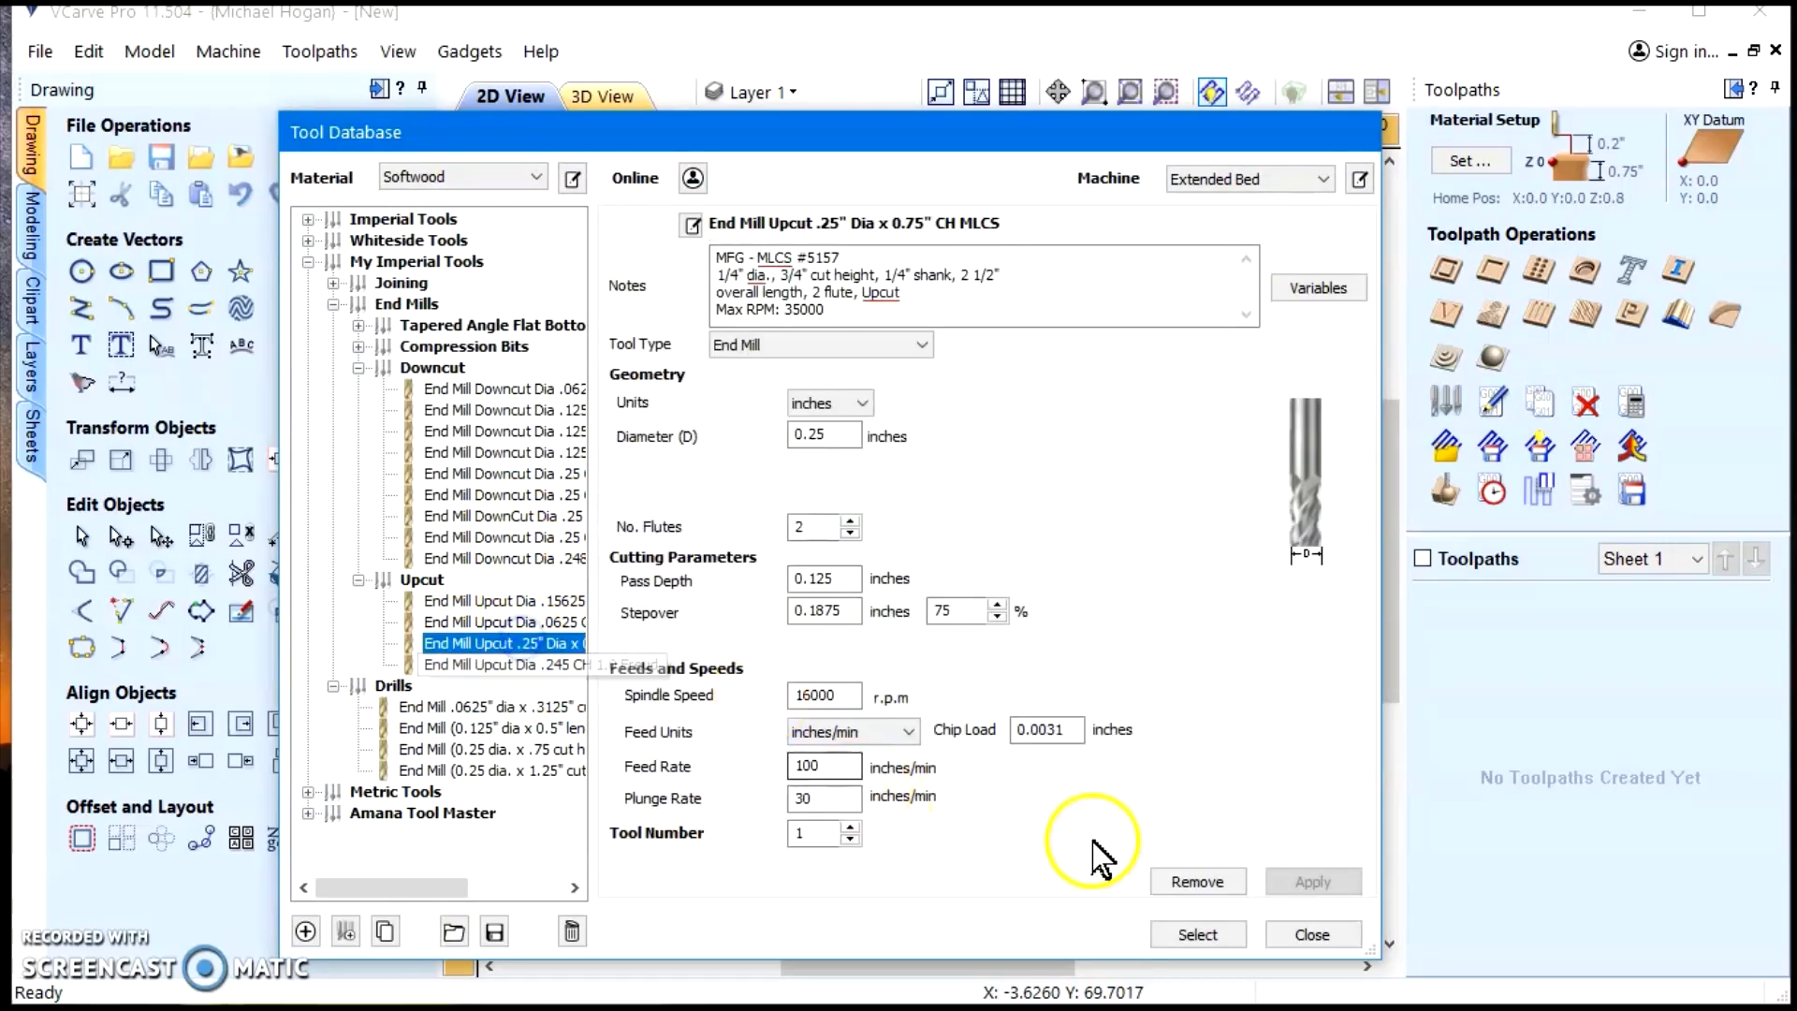
click(1197, 934)
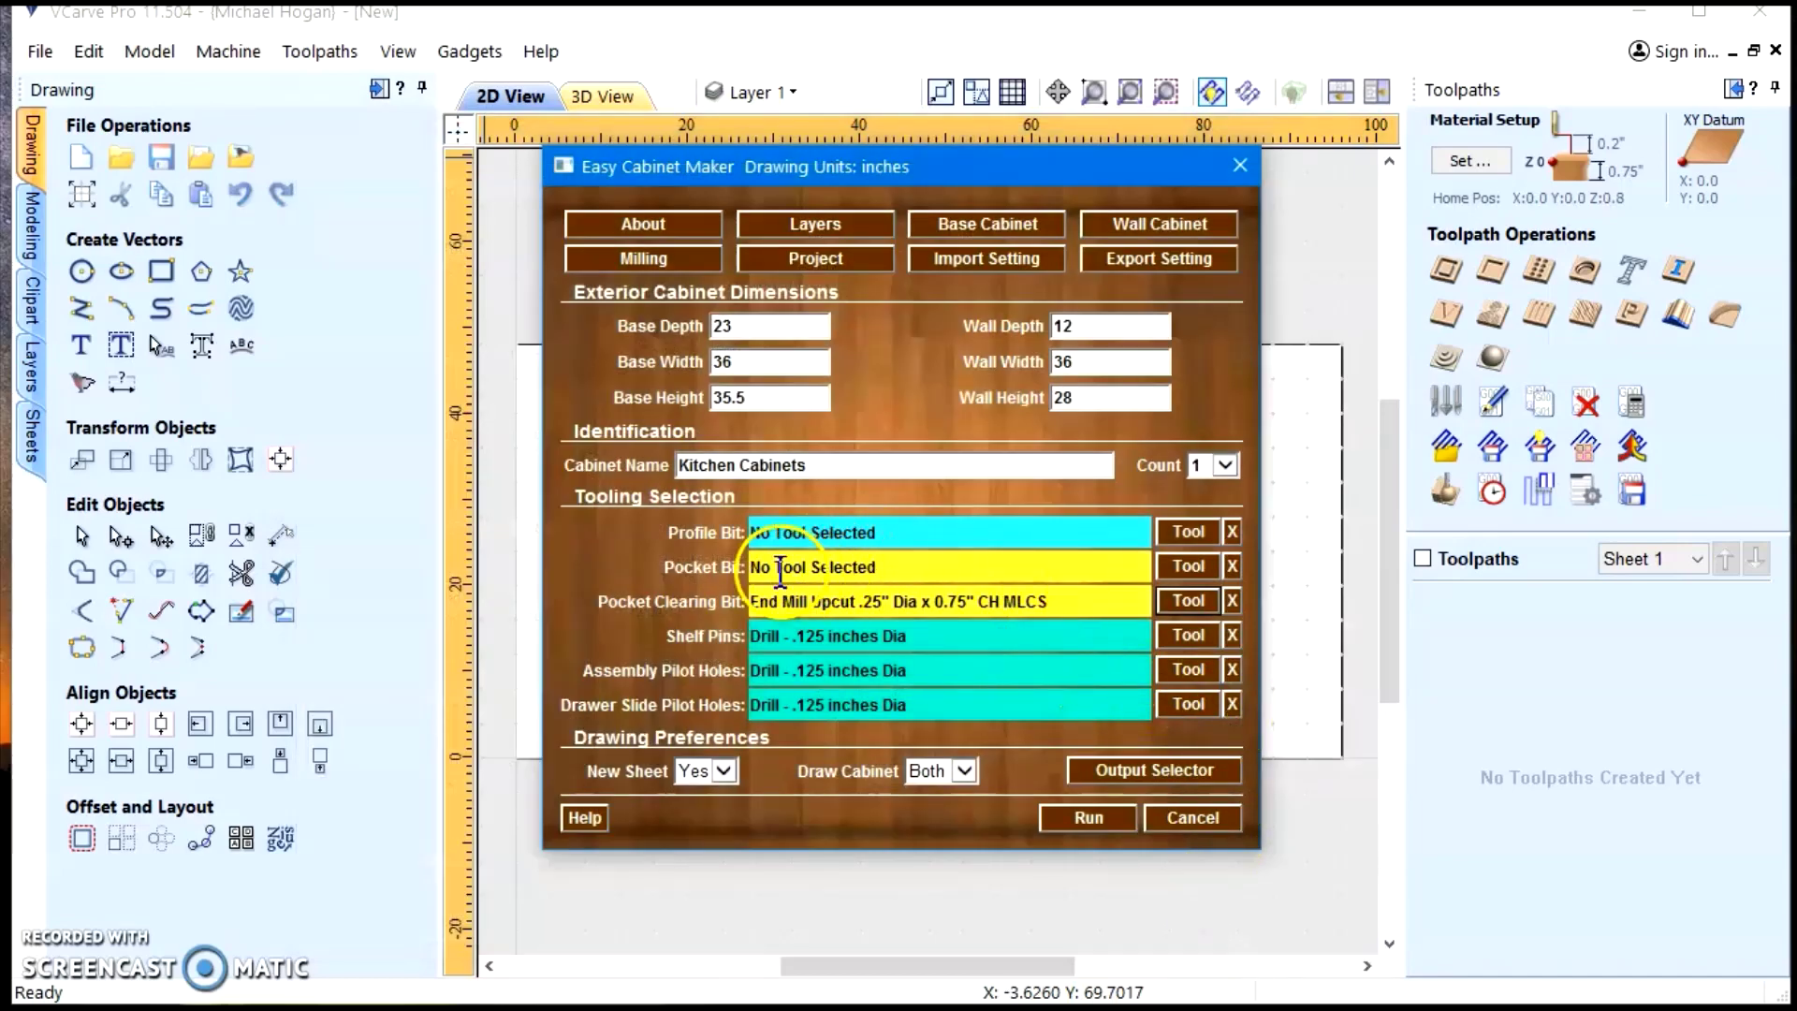
click(1186, 567)
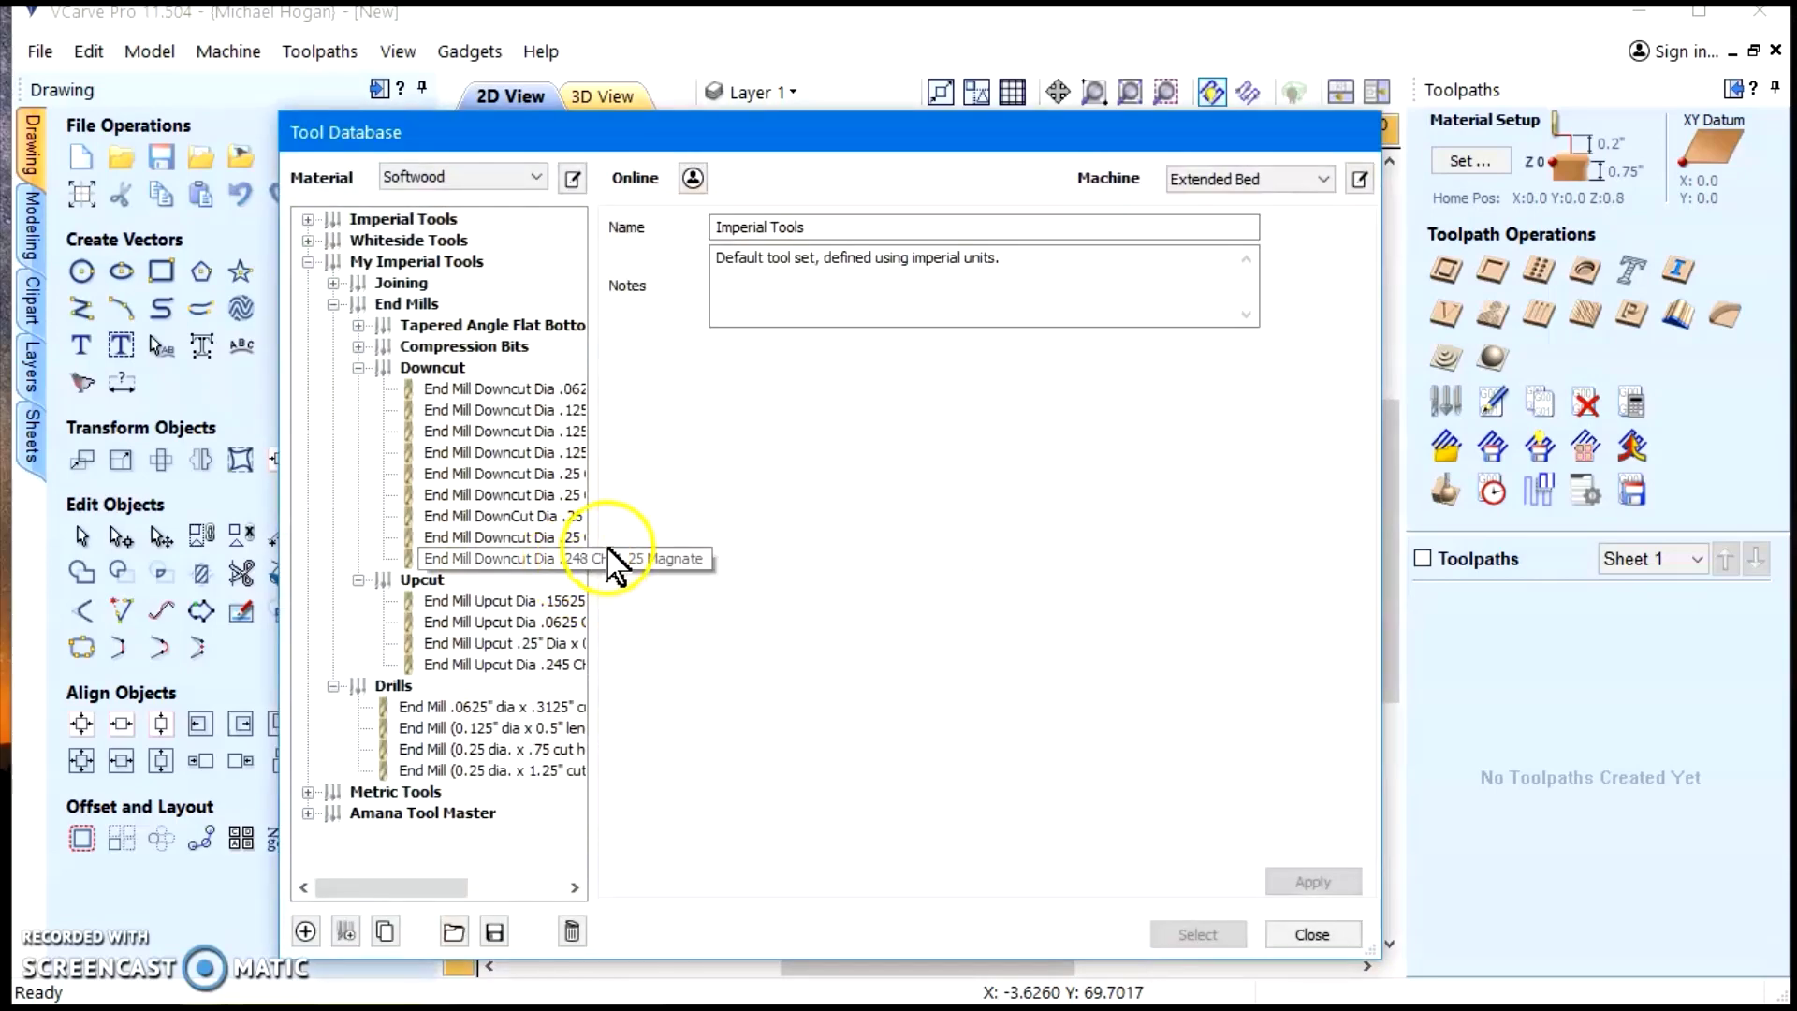
click(521, 433)
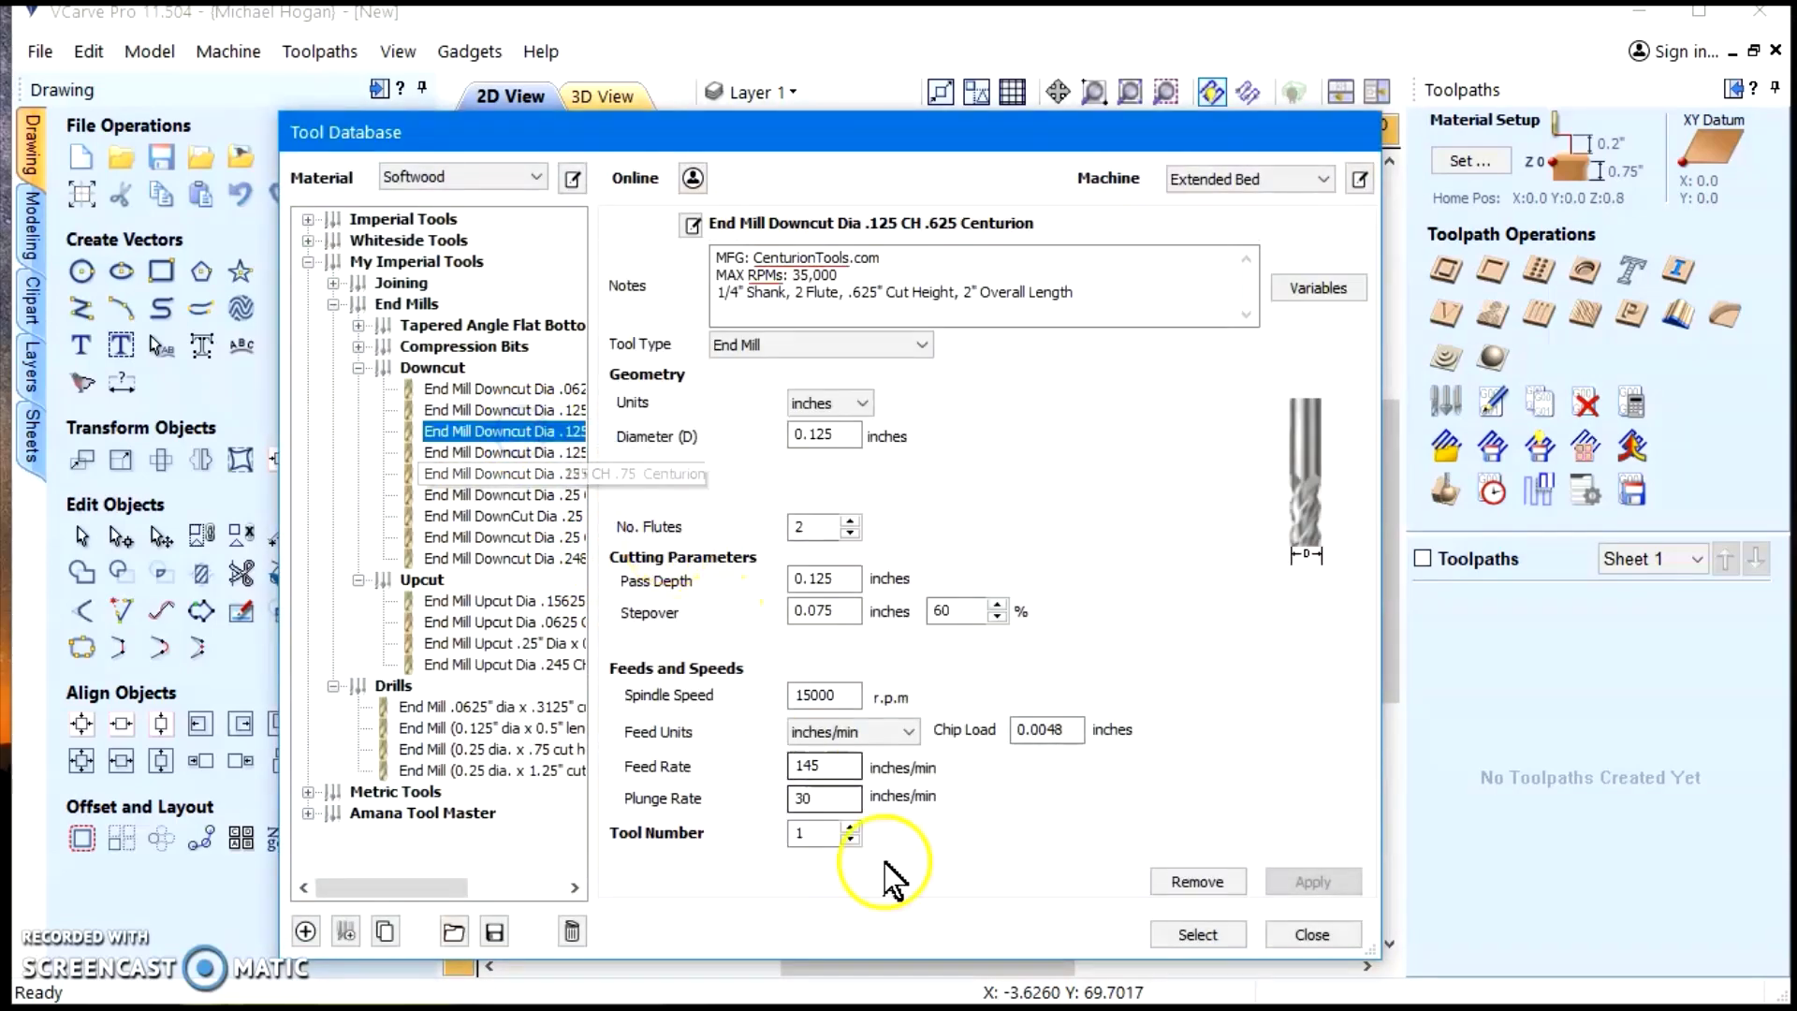
click(1197, 933)
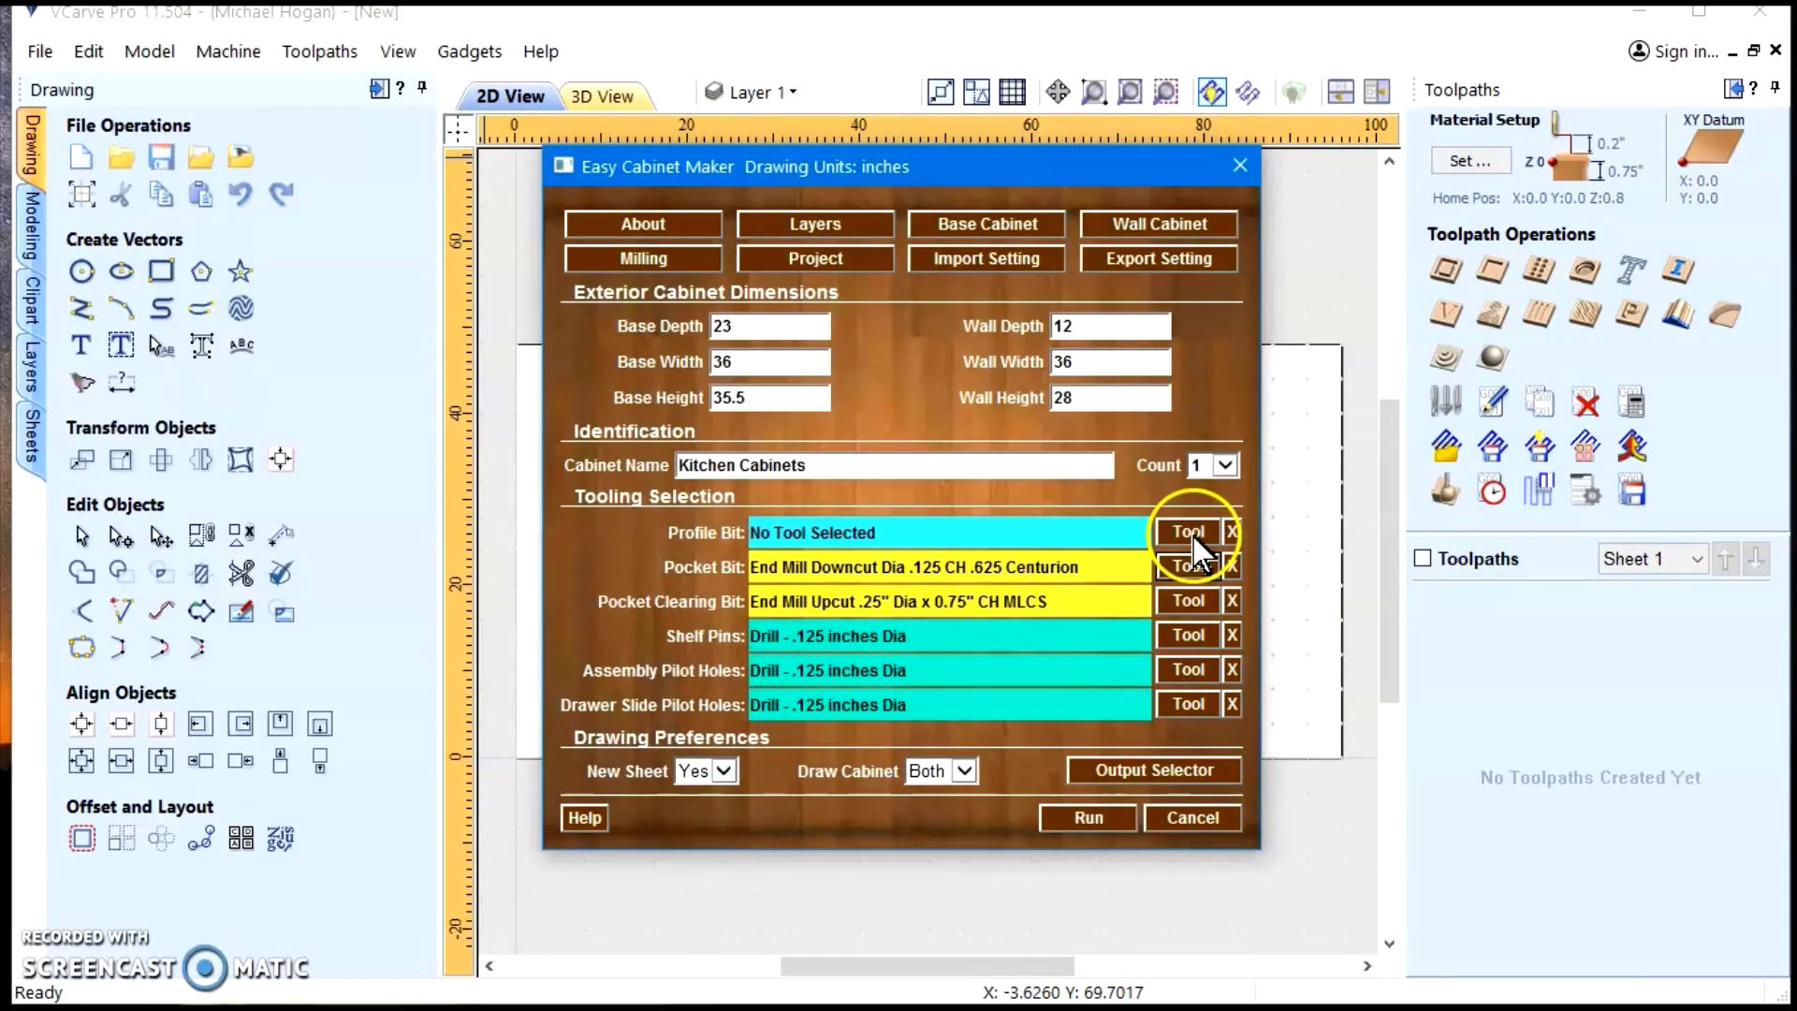
Use the .25 MCLS downcut end mill for profiles and generate the cabinet parts and toolpaths
click(1165, 535)
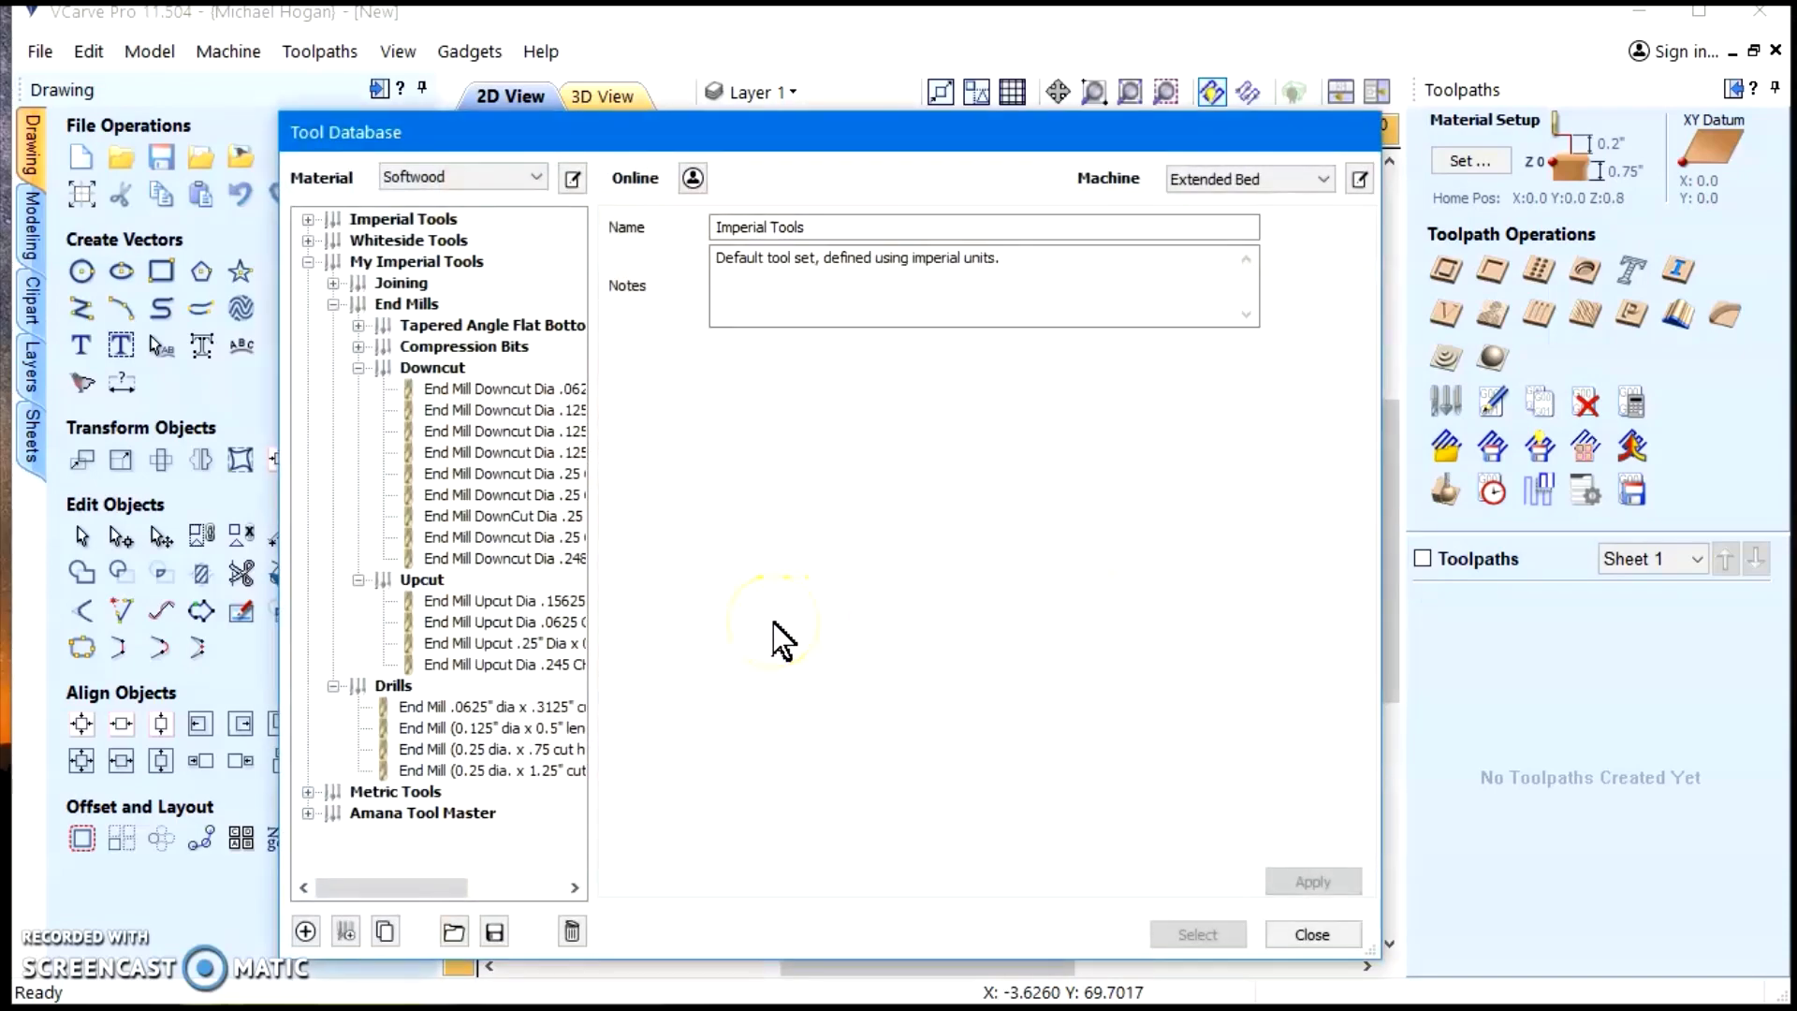
click(513, 517)
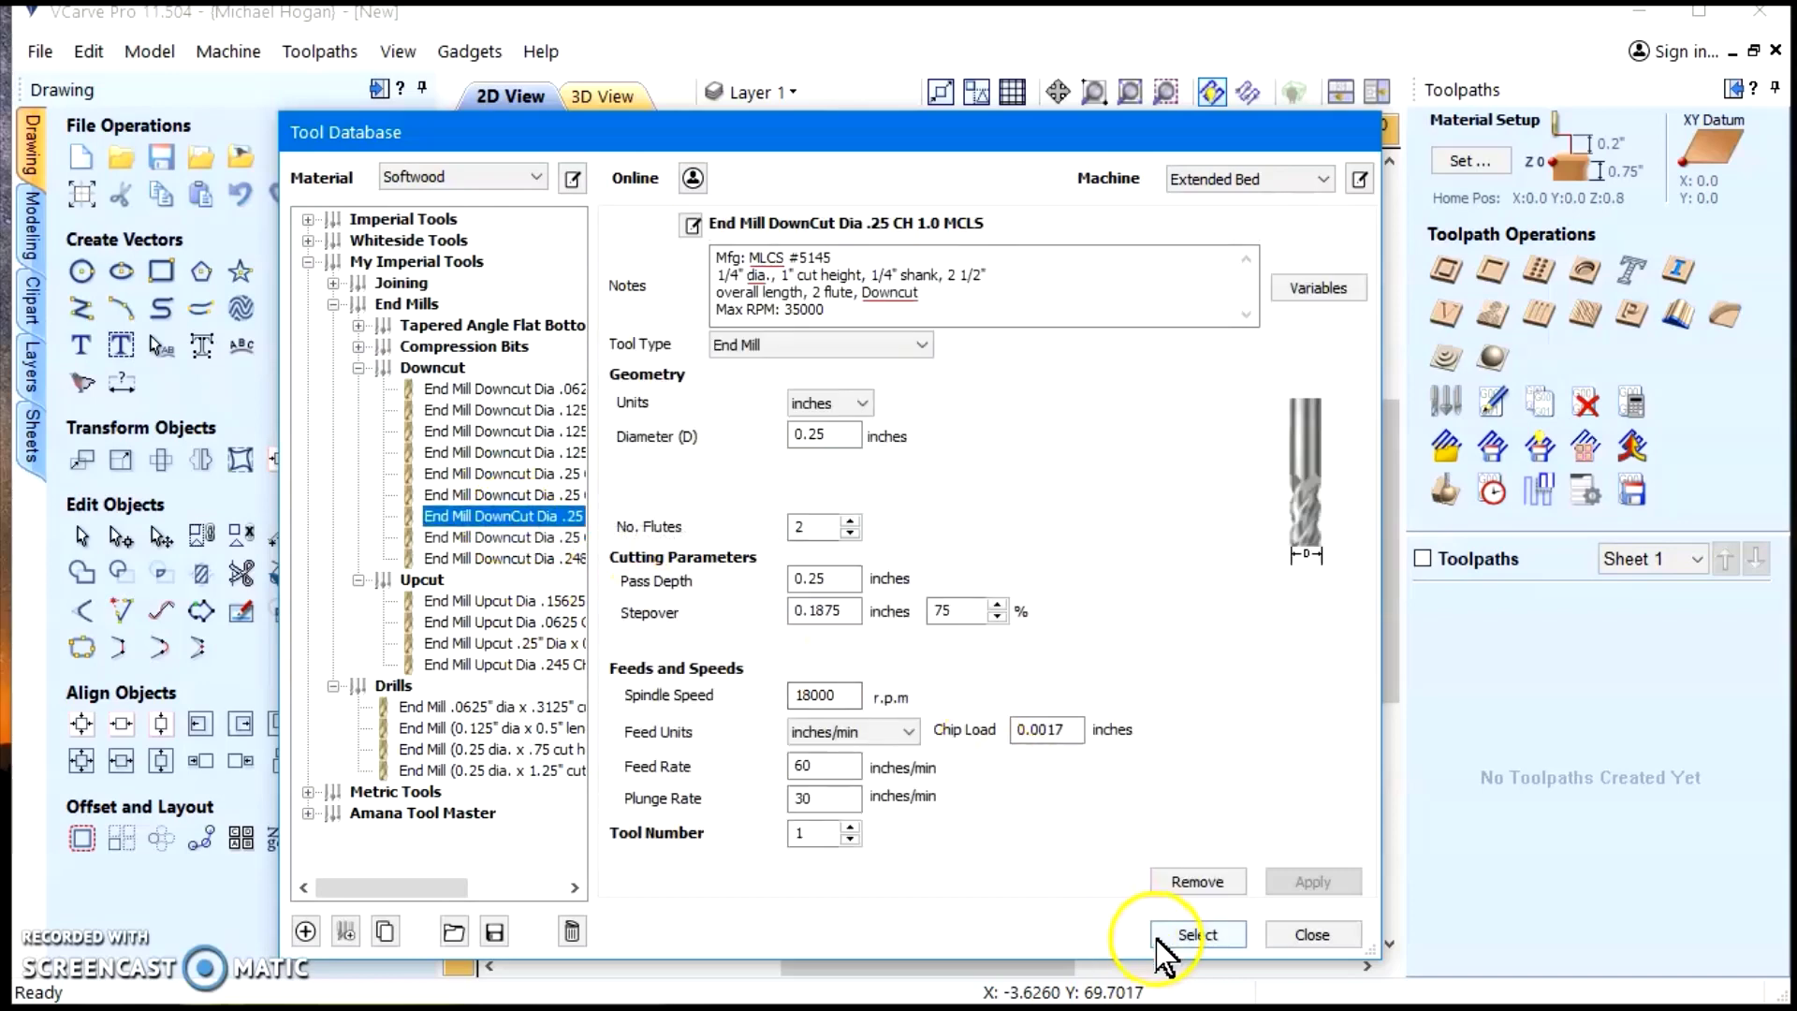
click(1196, 934)
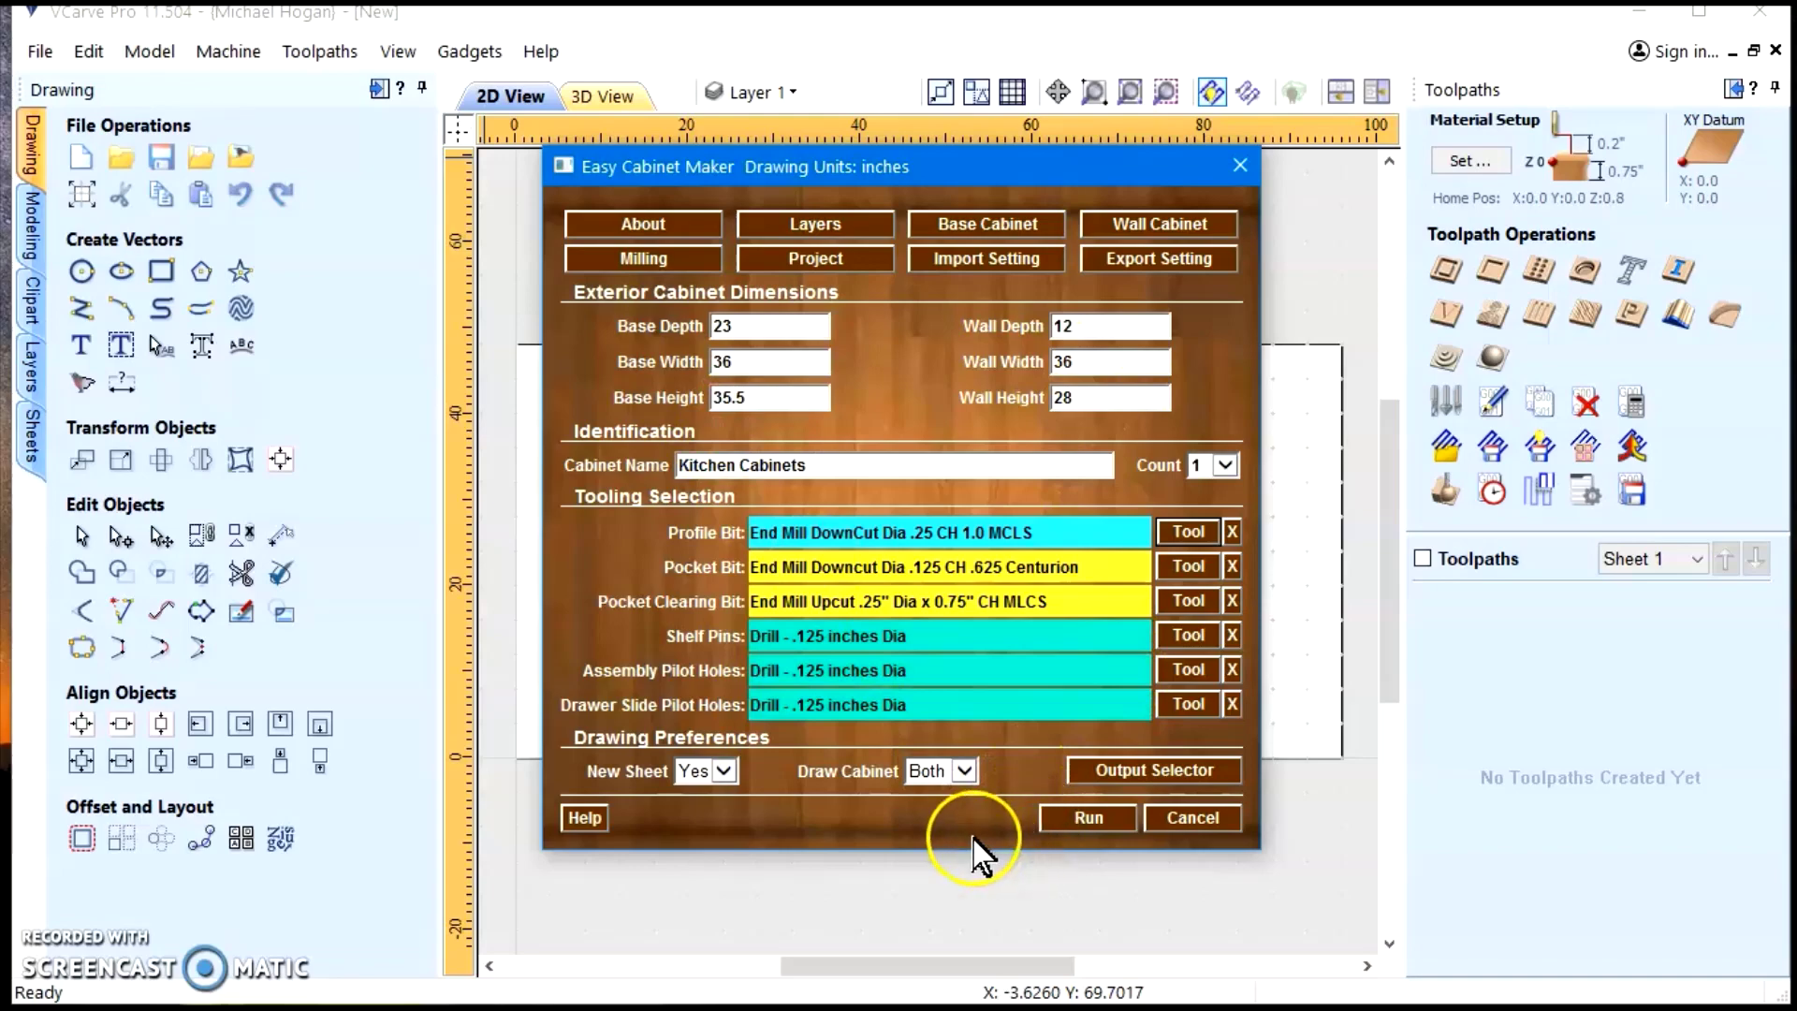
click(1088, 820)
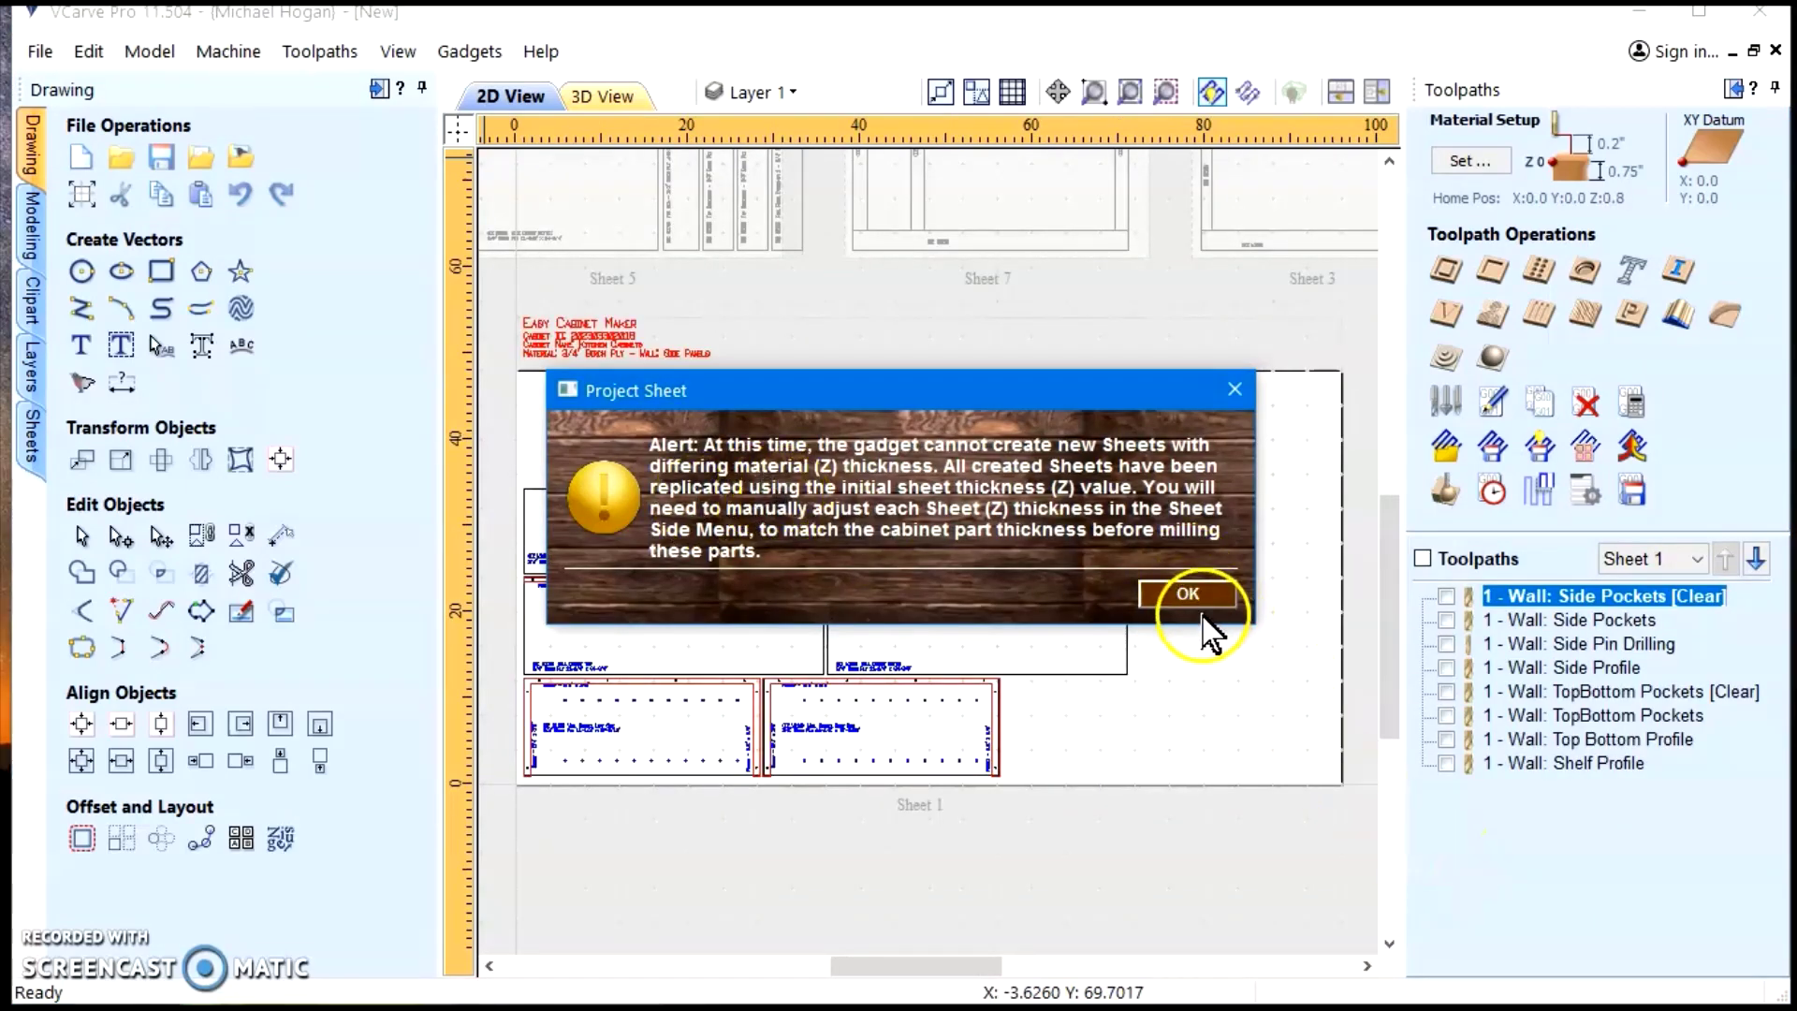
Dismiss the sheet-thickness alert and zoom out to see all Sheets 1–7
click(1201, 597)
scroll(1235, 749, down, 3)
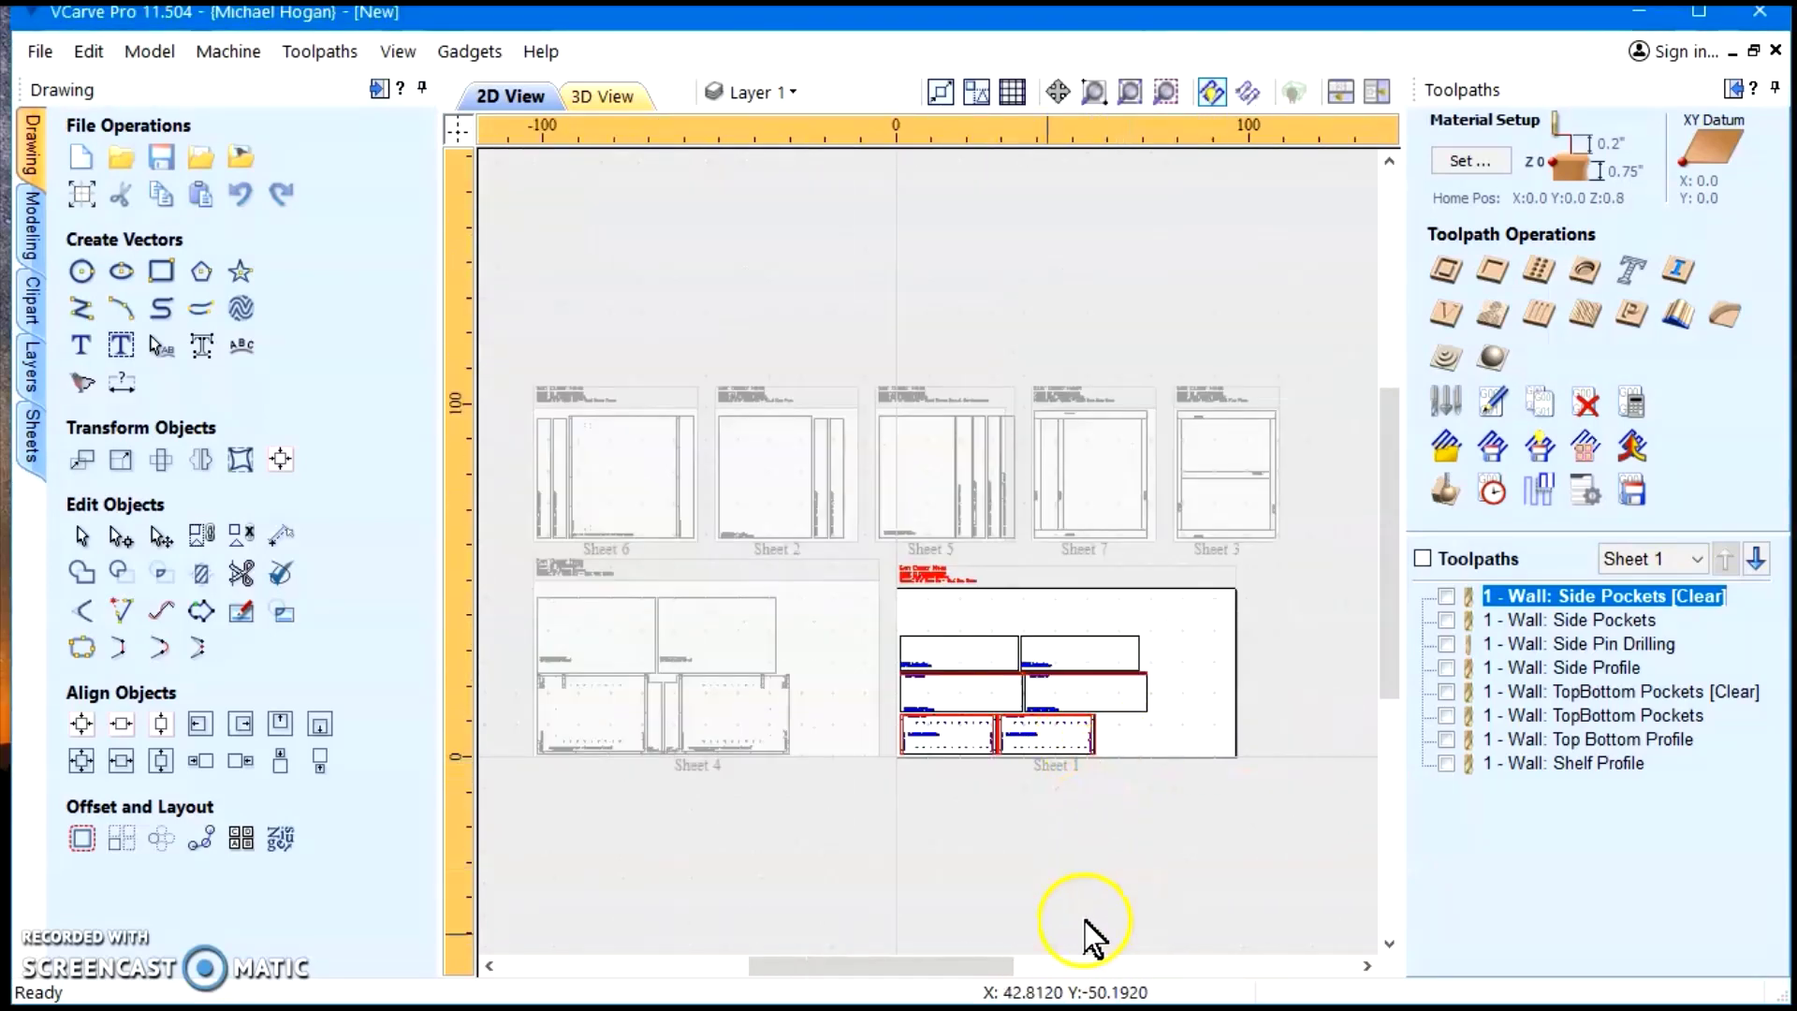
drag(930, 965, 898, 966)
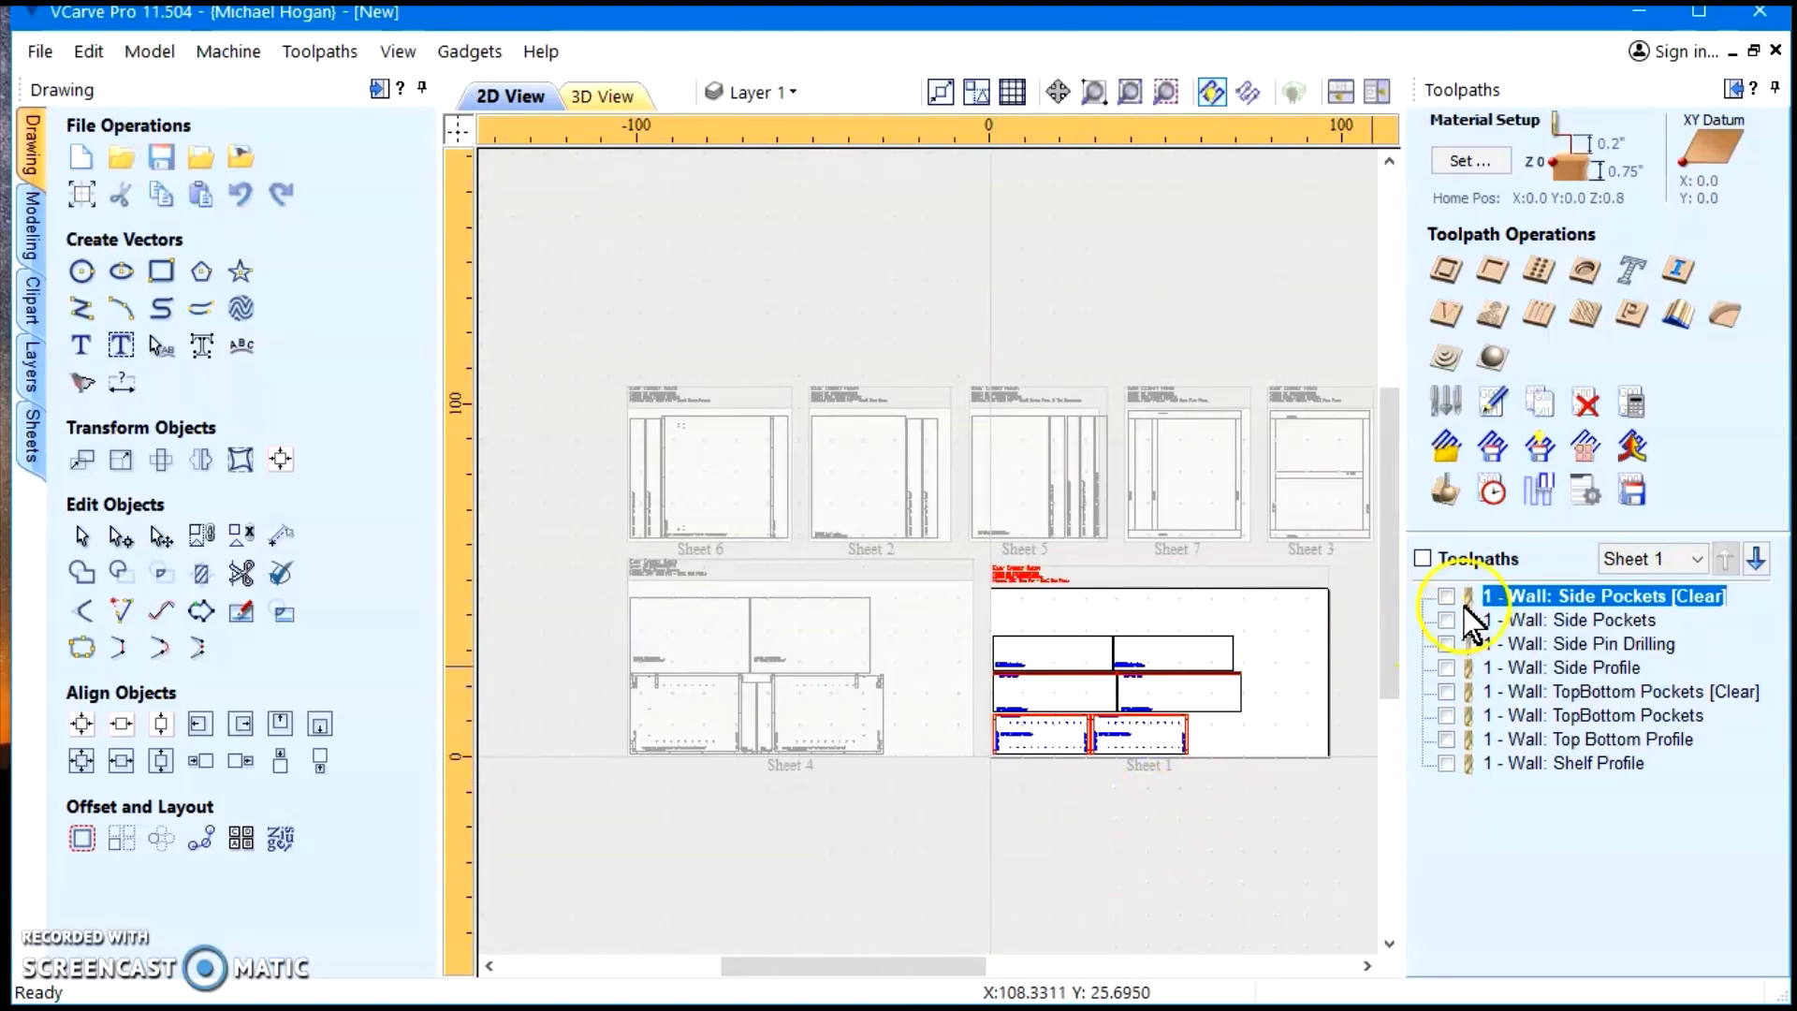
Make all Sheet 1 toolpaths visible and simulate them in Preview Toolpaths
click(1423, 559)
click(1435, 775)
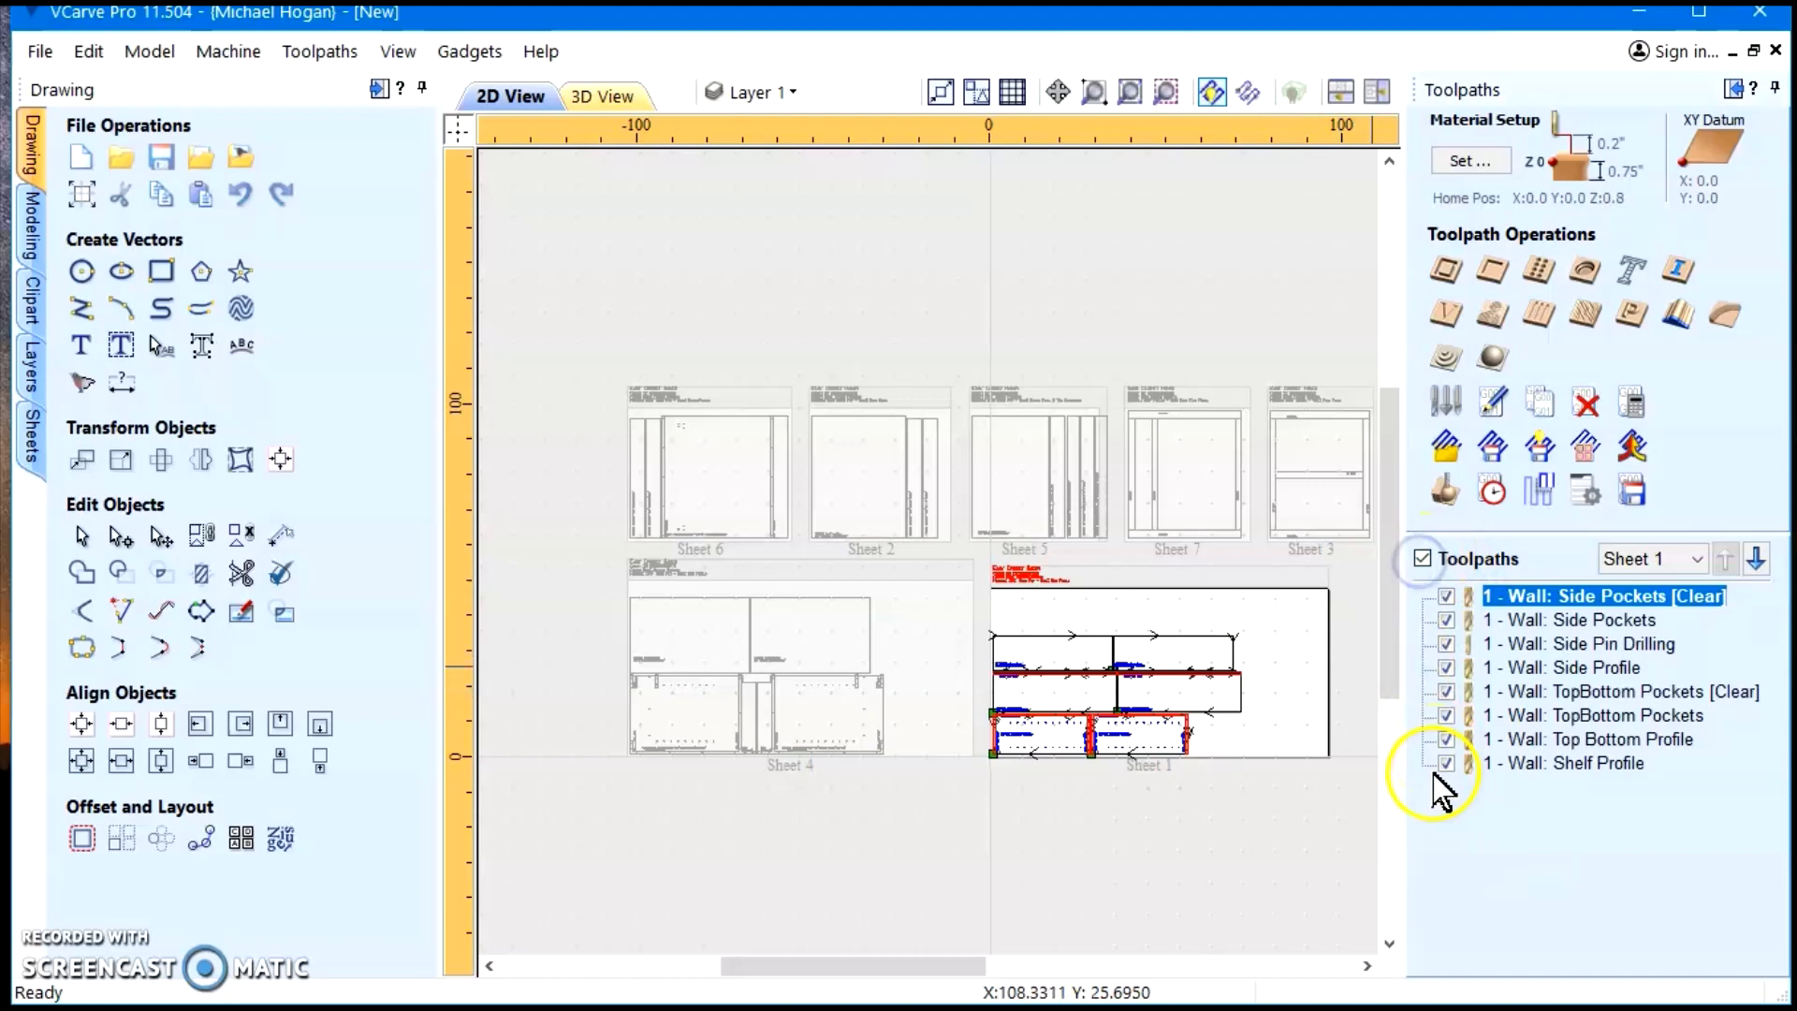
click(1444, 492)
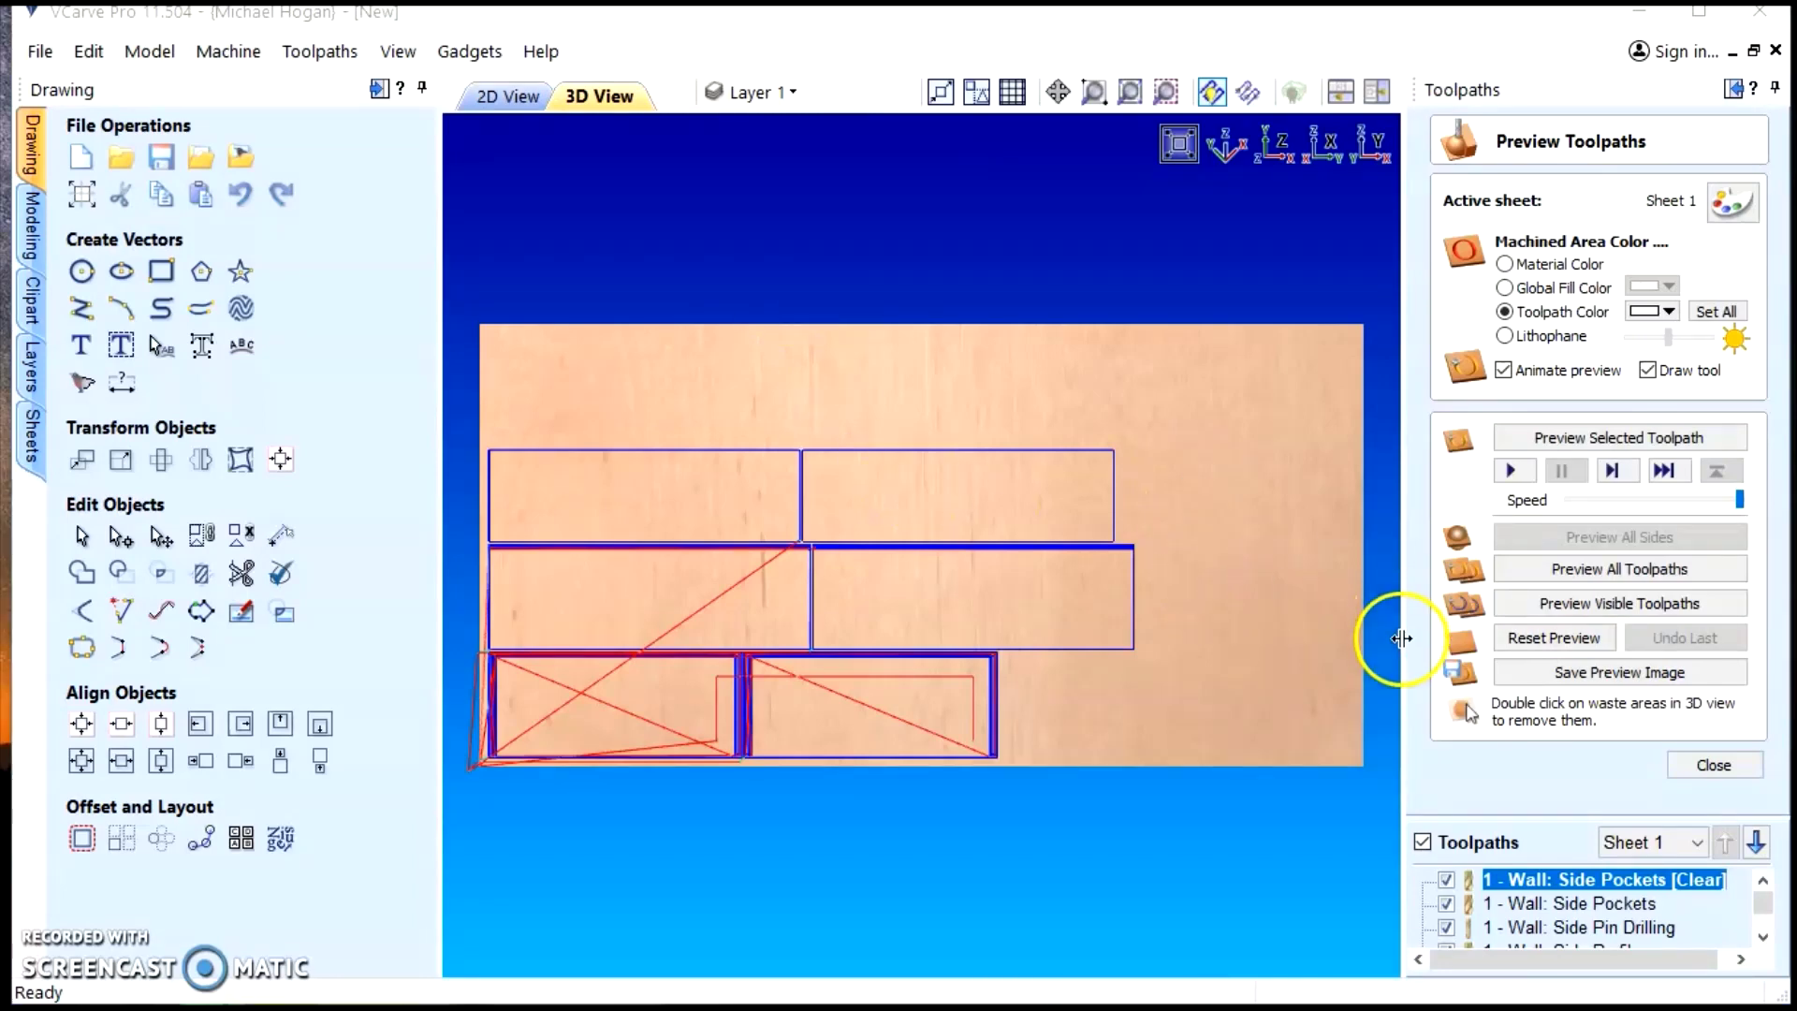
click(1557, 606)
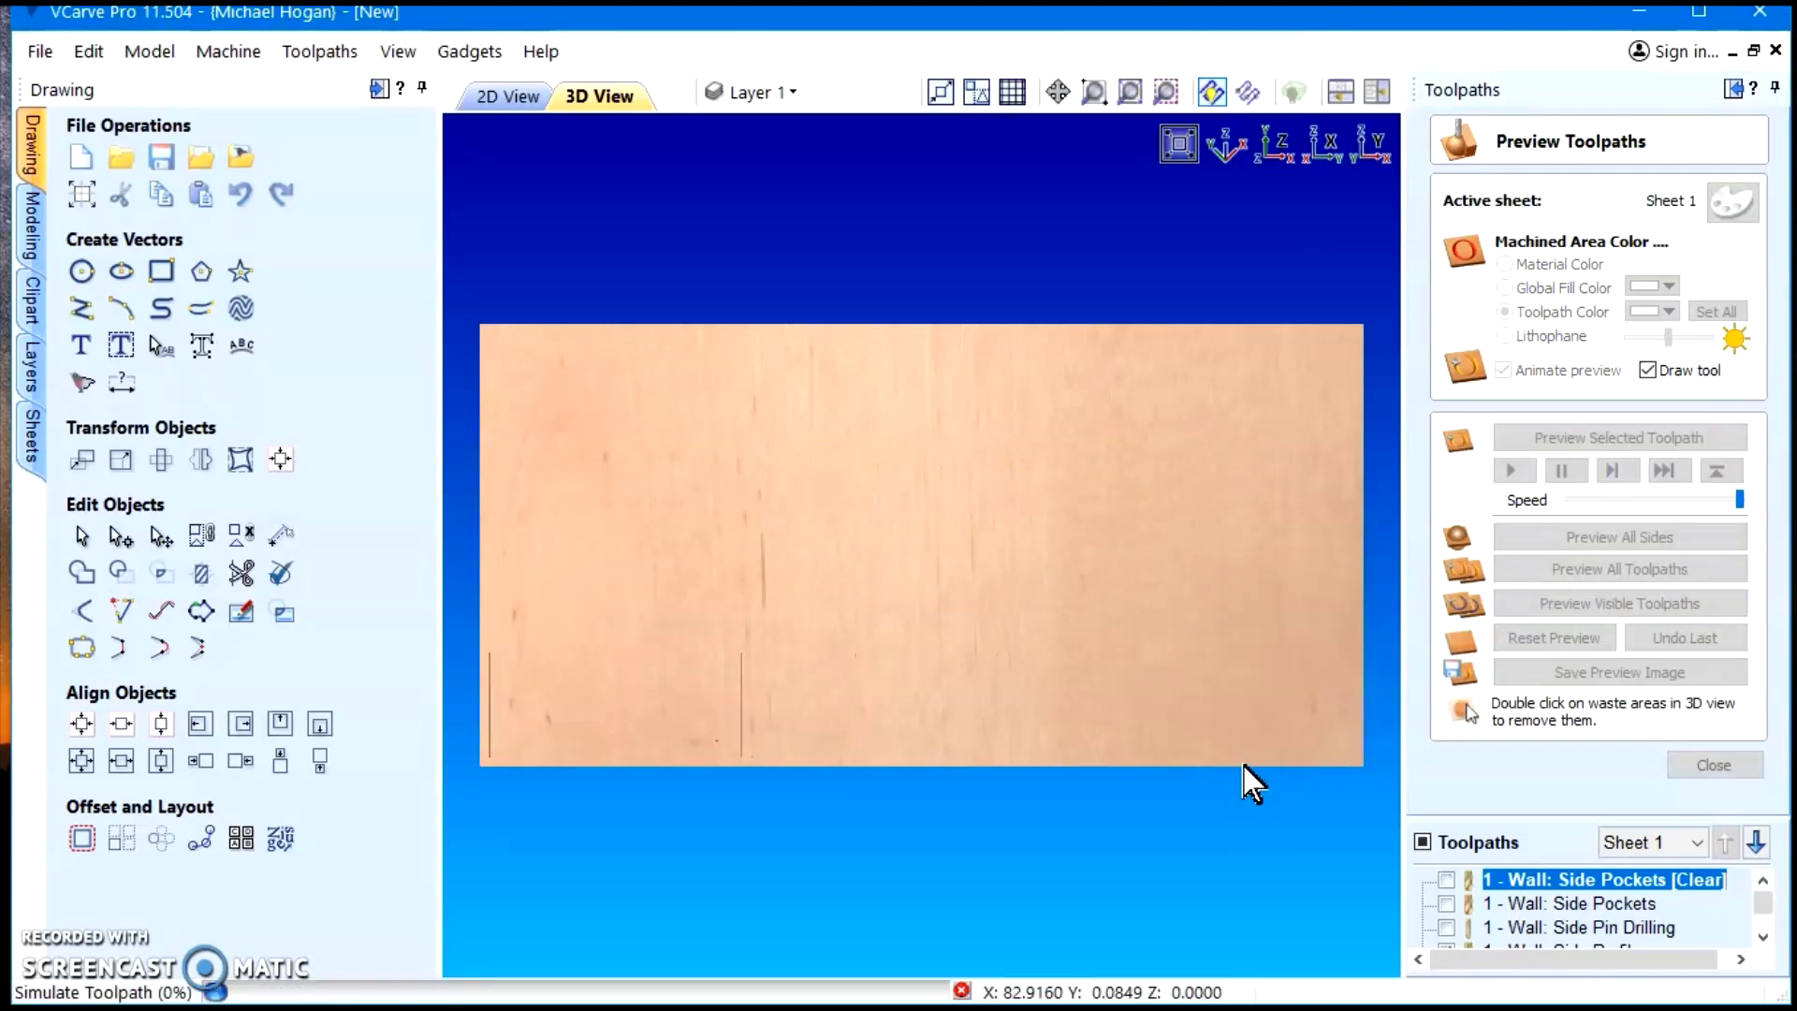
click(1214, 748)
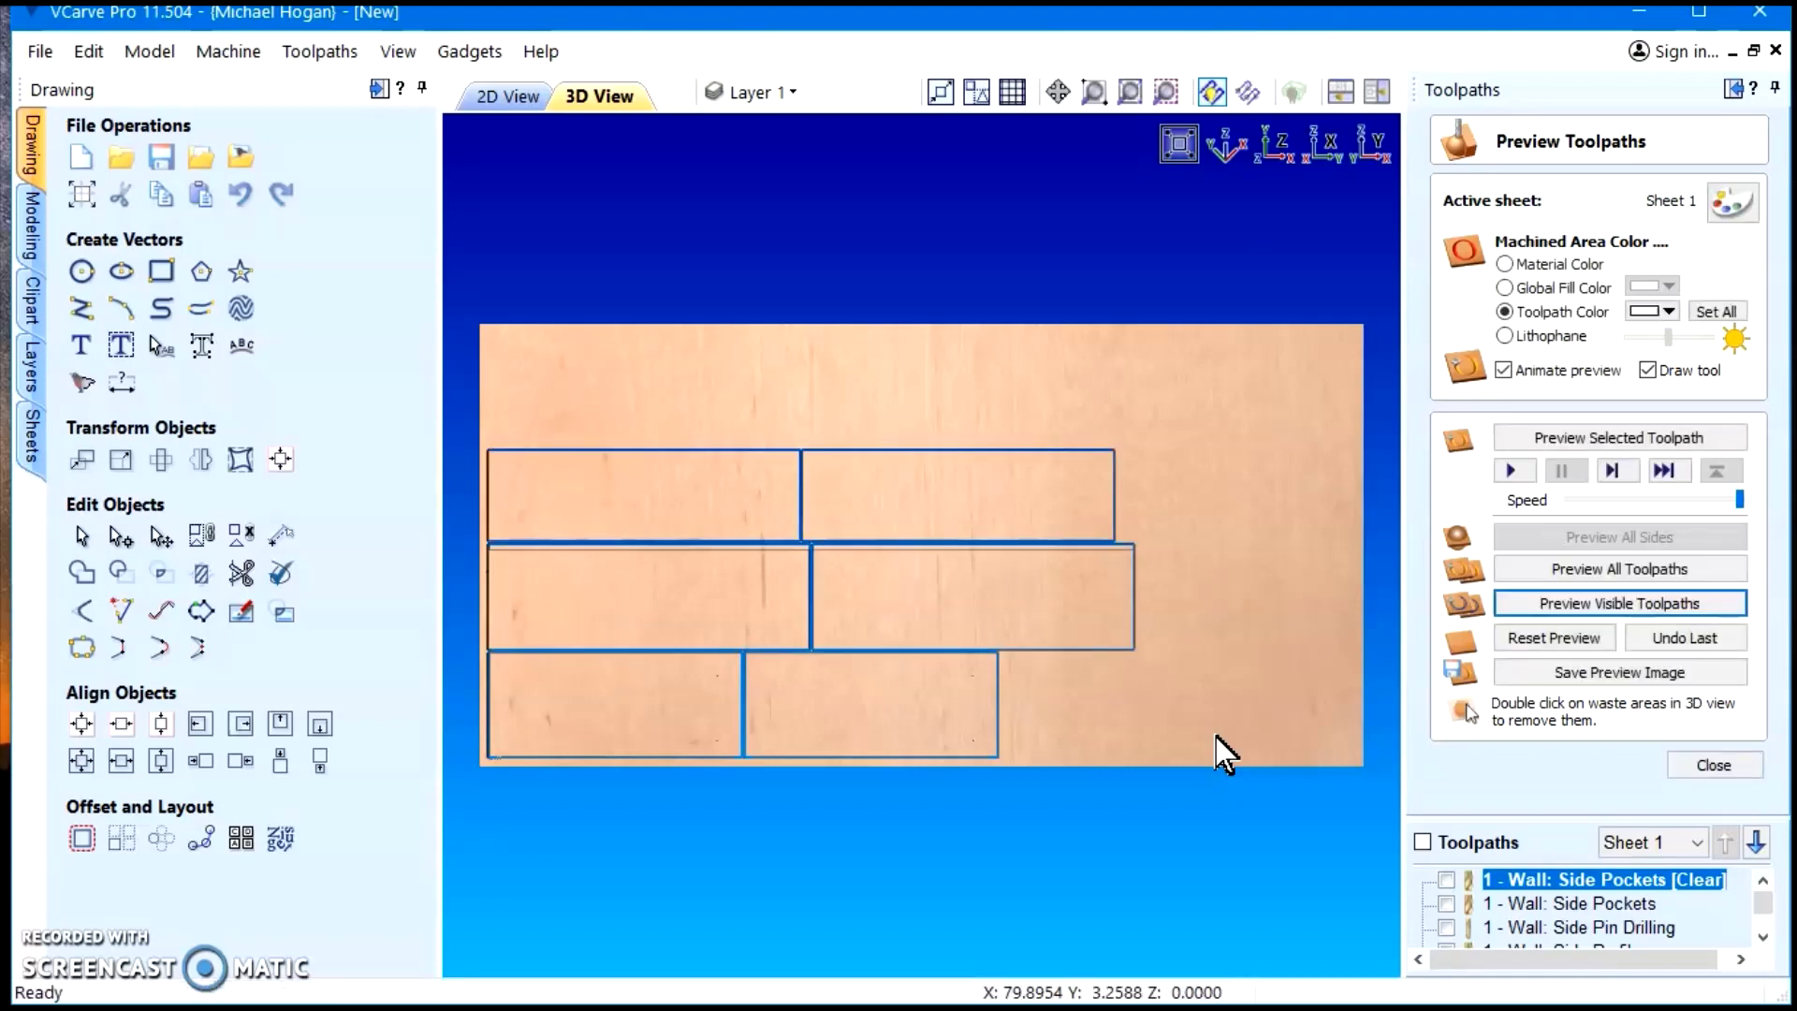
click(1216, 726)
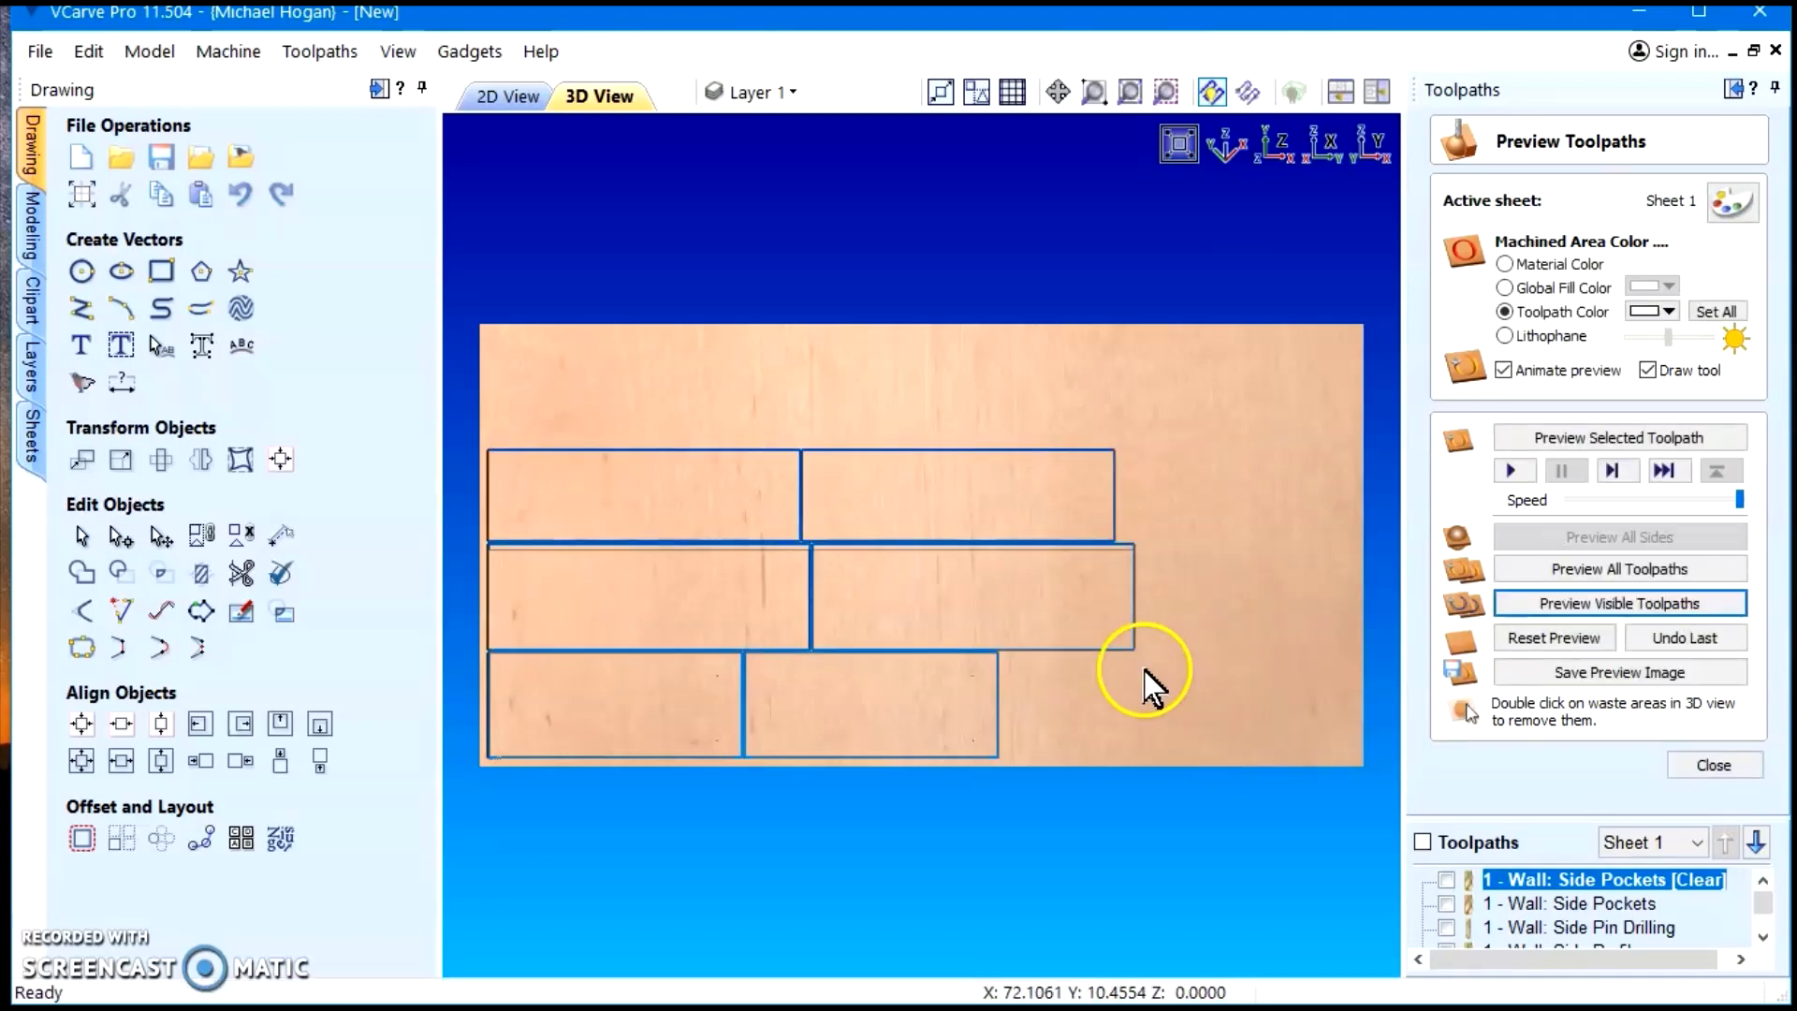
Rotate, zoom and pan the 3D view to inspect the Sheet 1 wall-cabinet pockets
drag(1143, 681, 1300, 584)
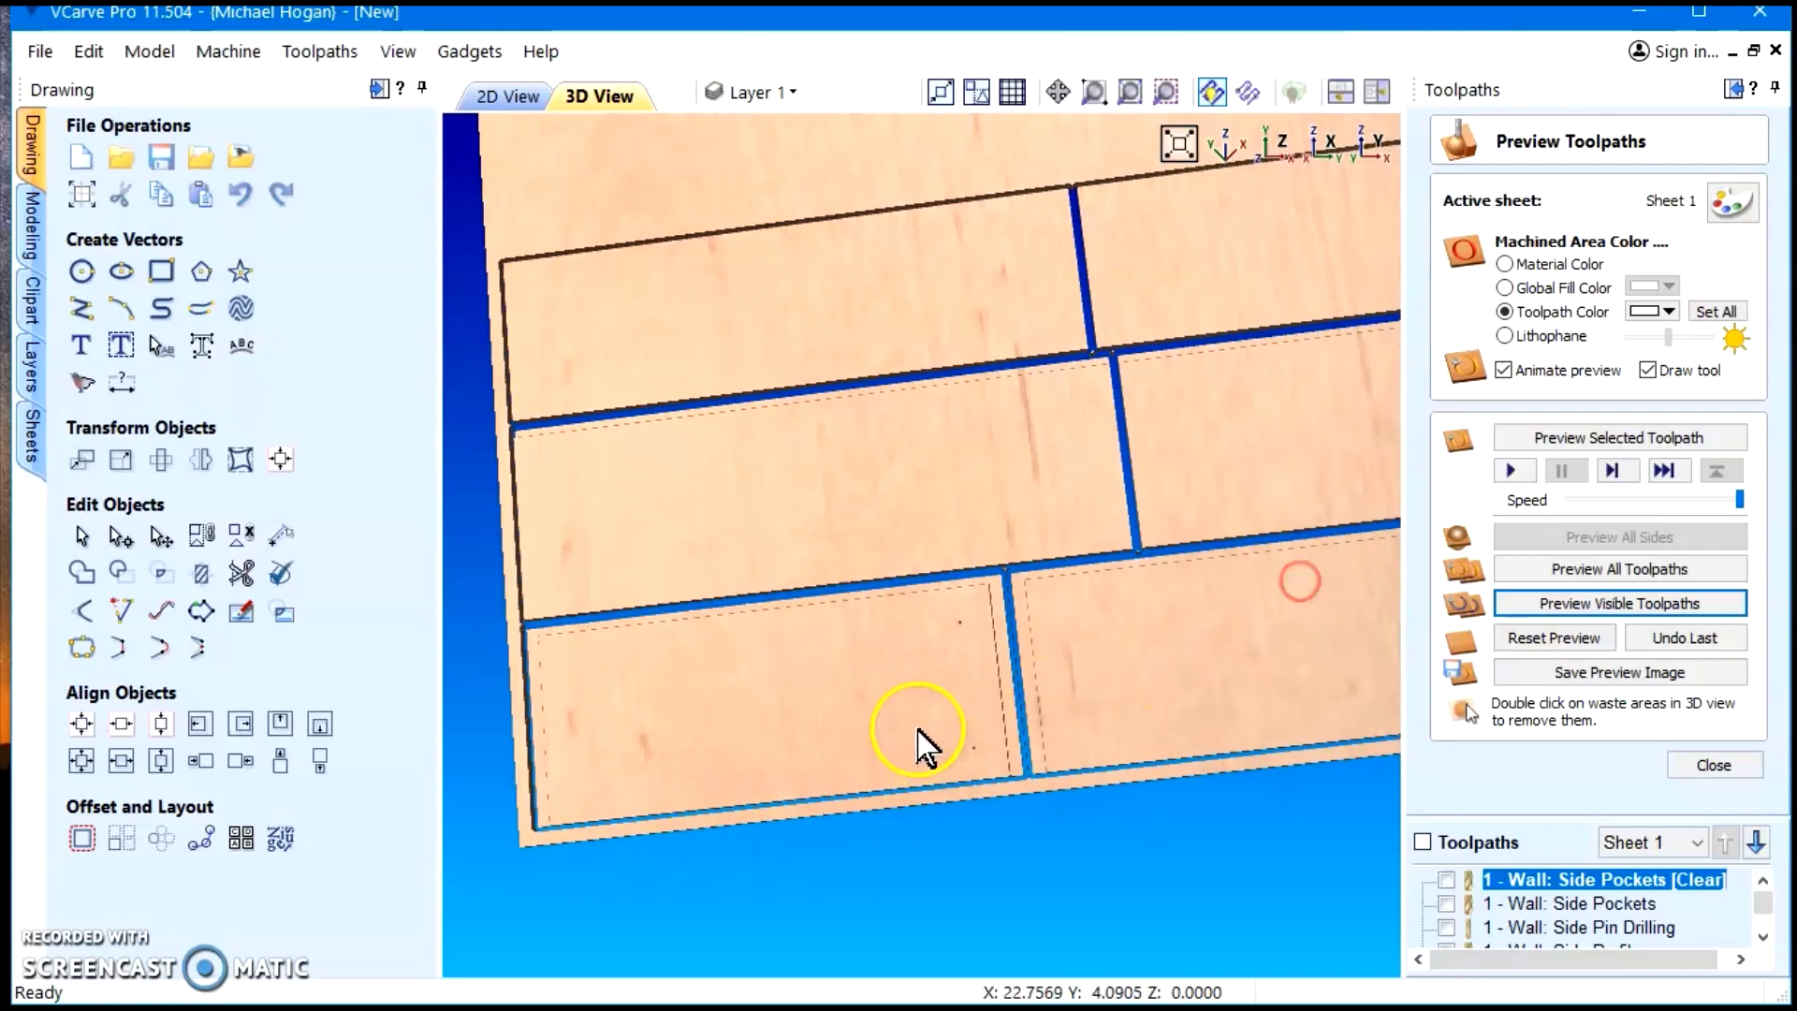
drag(922, 744, 643, 772)
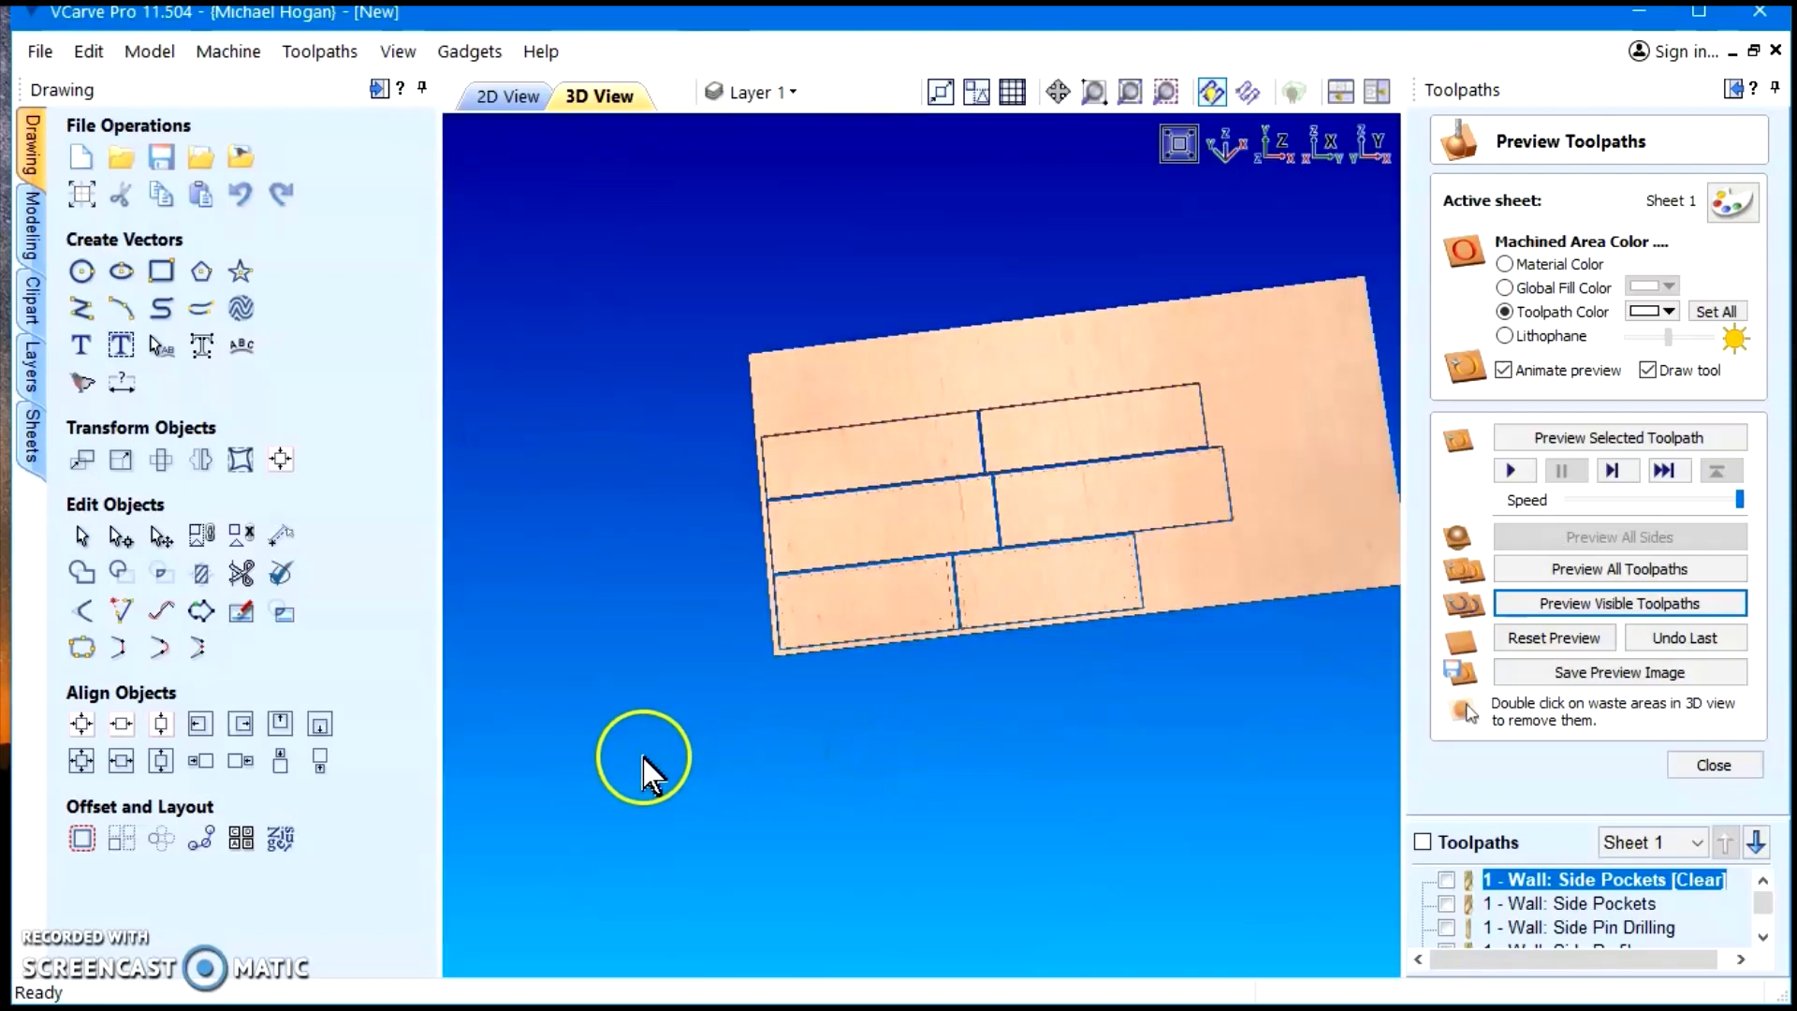
scroll(1103, 533, up, 5)
scroll(1000, 634, up, 2)
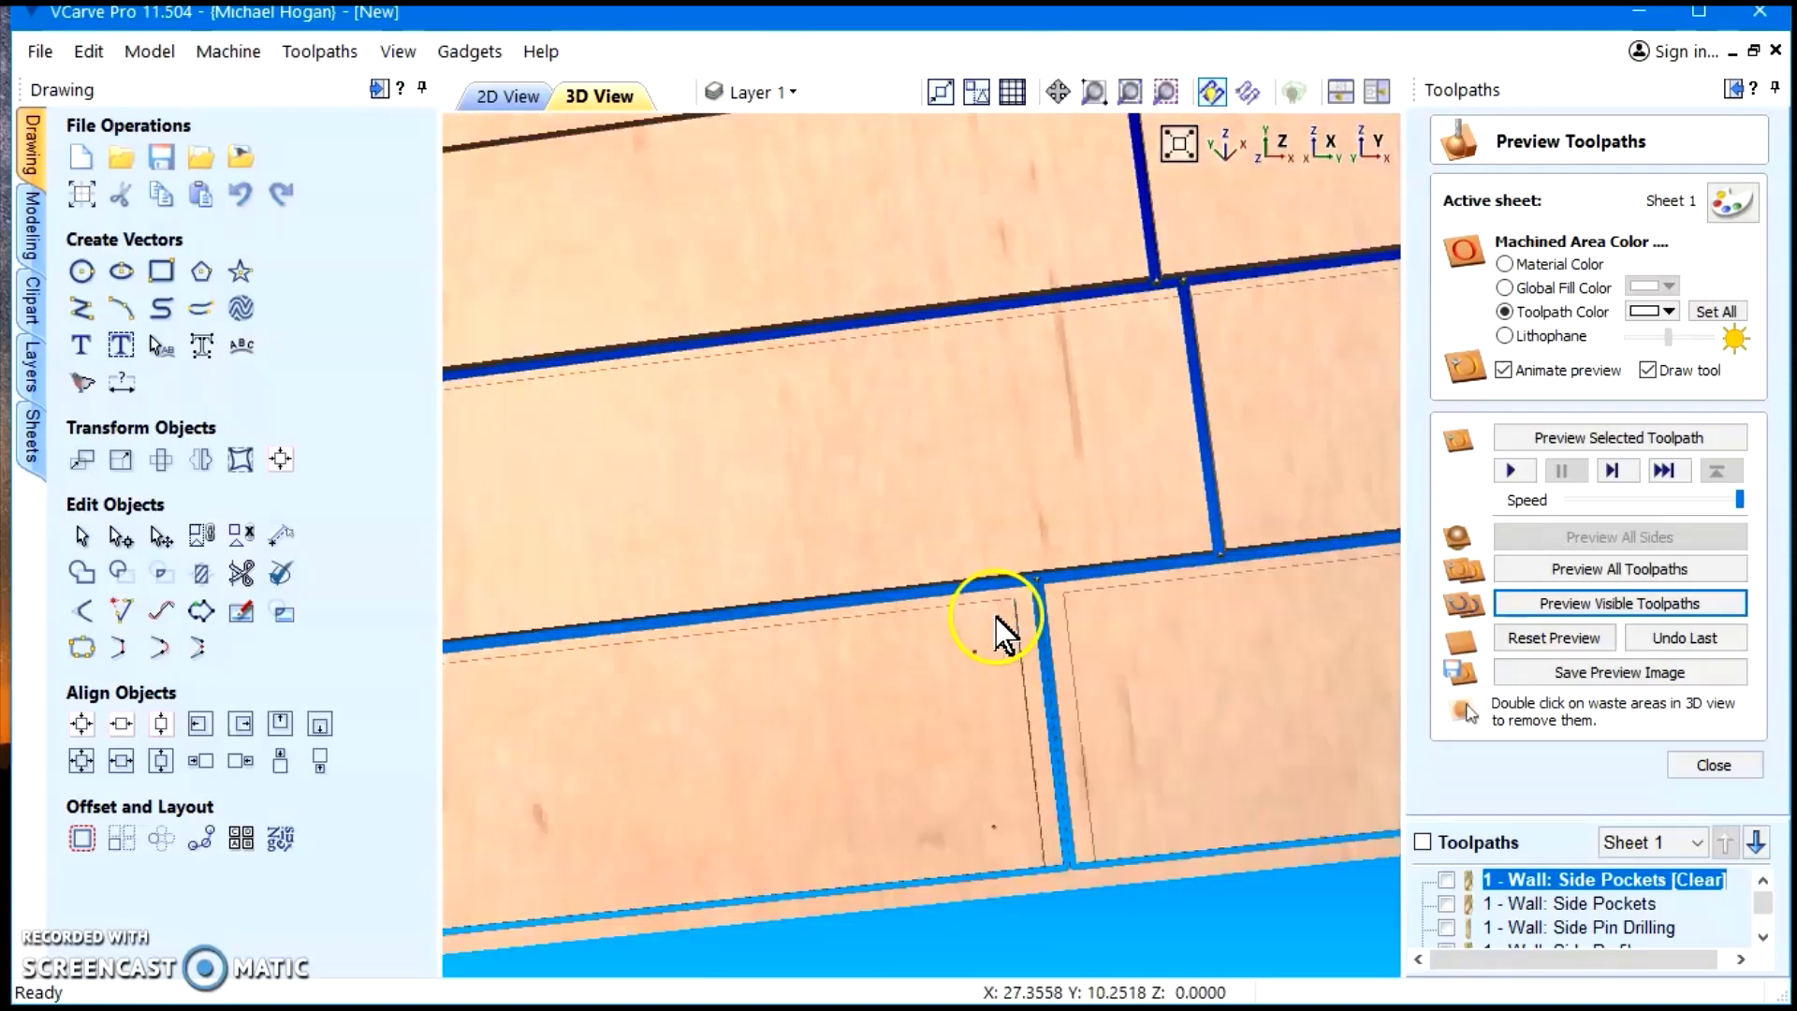
shift+drag(725, 720, 462, 651)
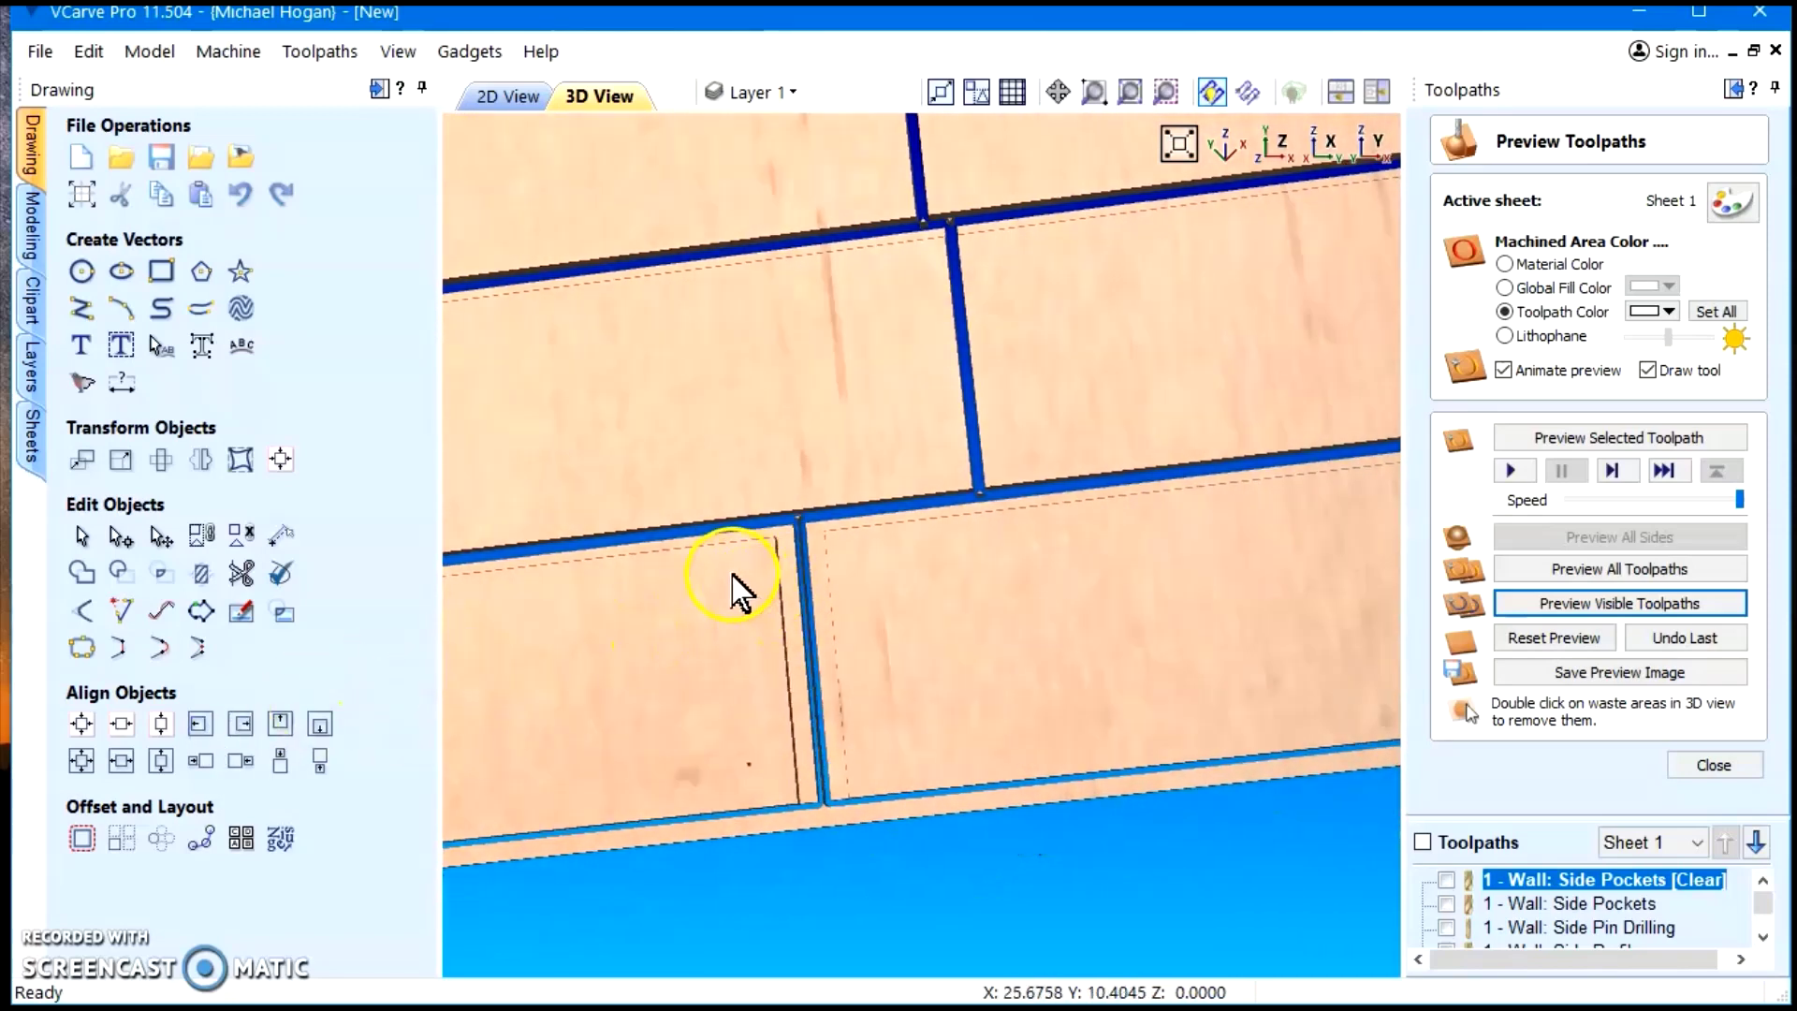
shift+drag(595, 704, 178, 734)
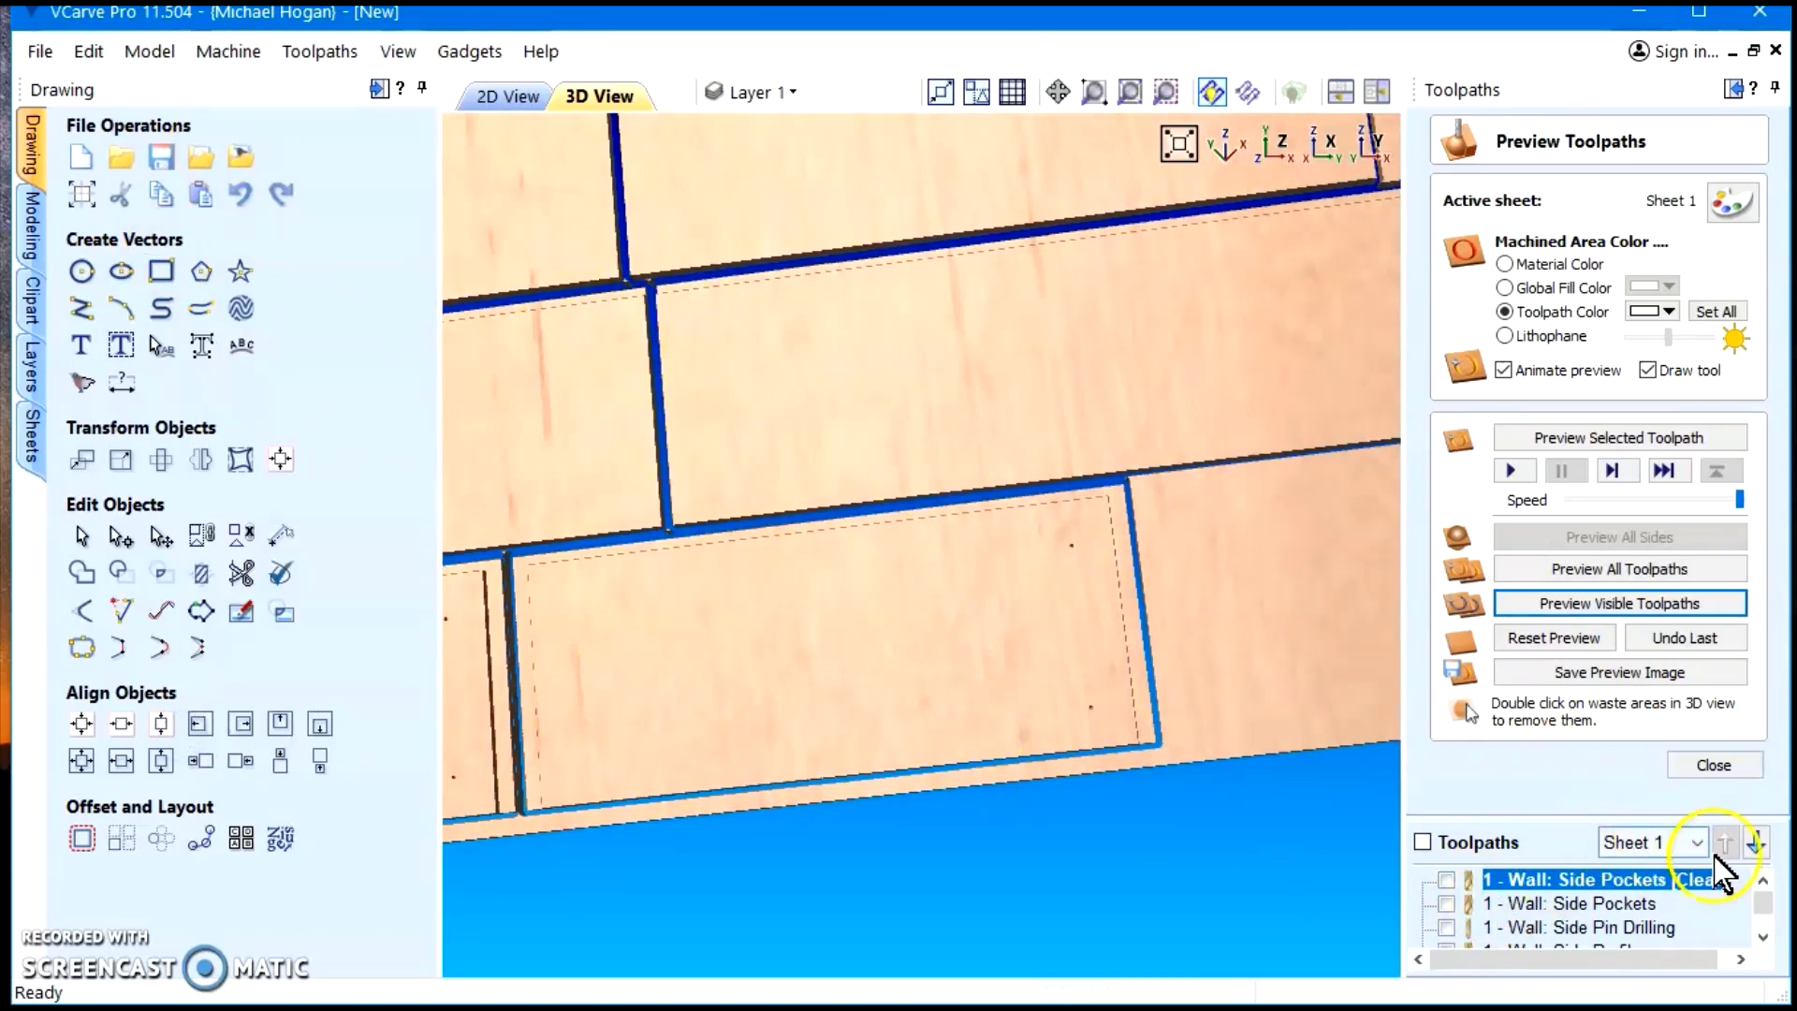
Switch to Sheet 4 in 2D view, show all its toolpaths and simulate them
click(1712, 766)
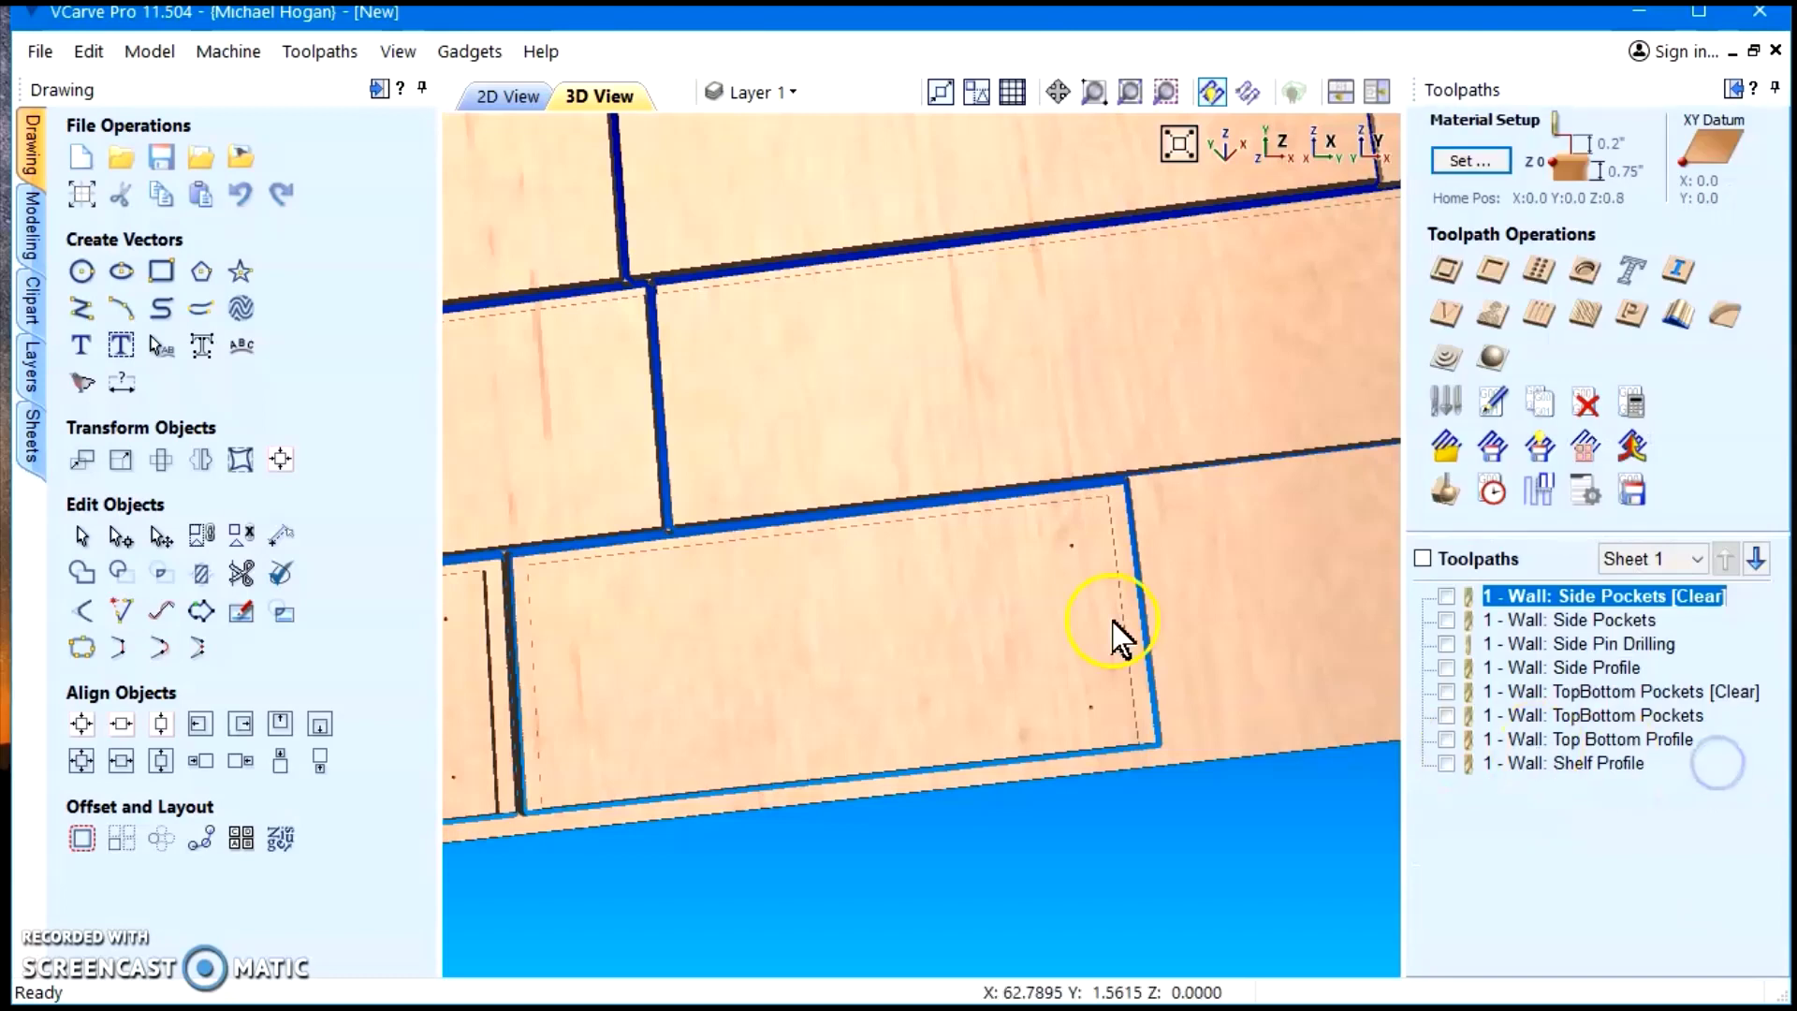
click(505, 96)
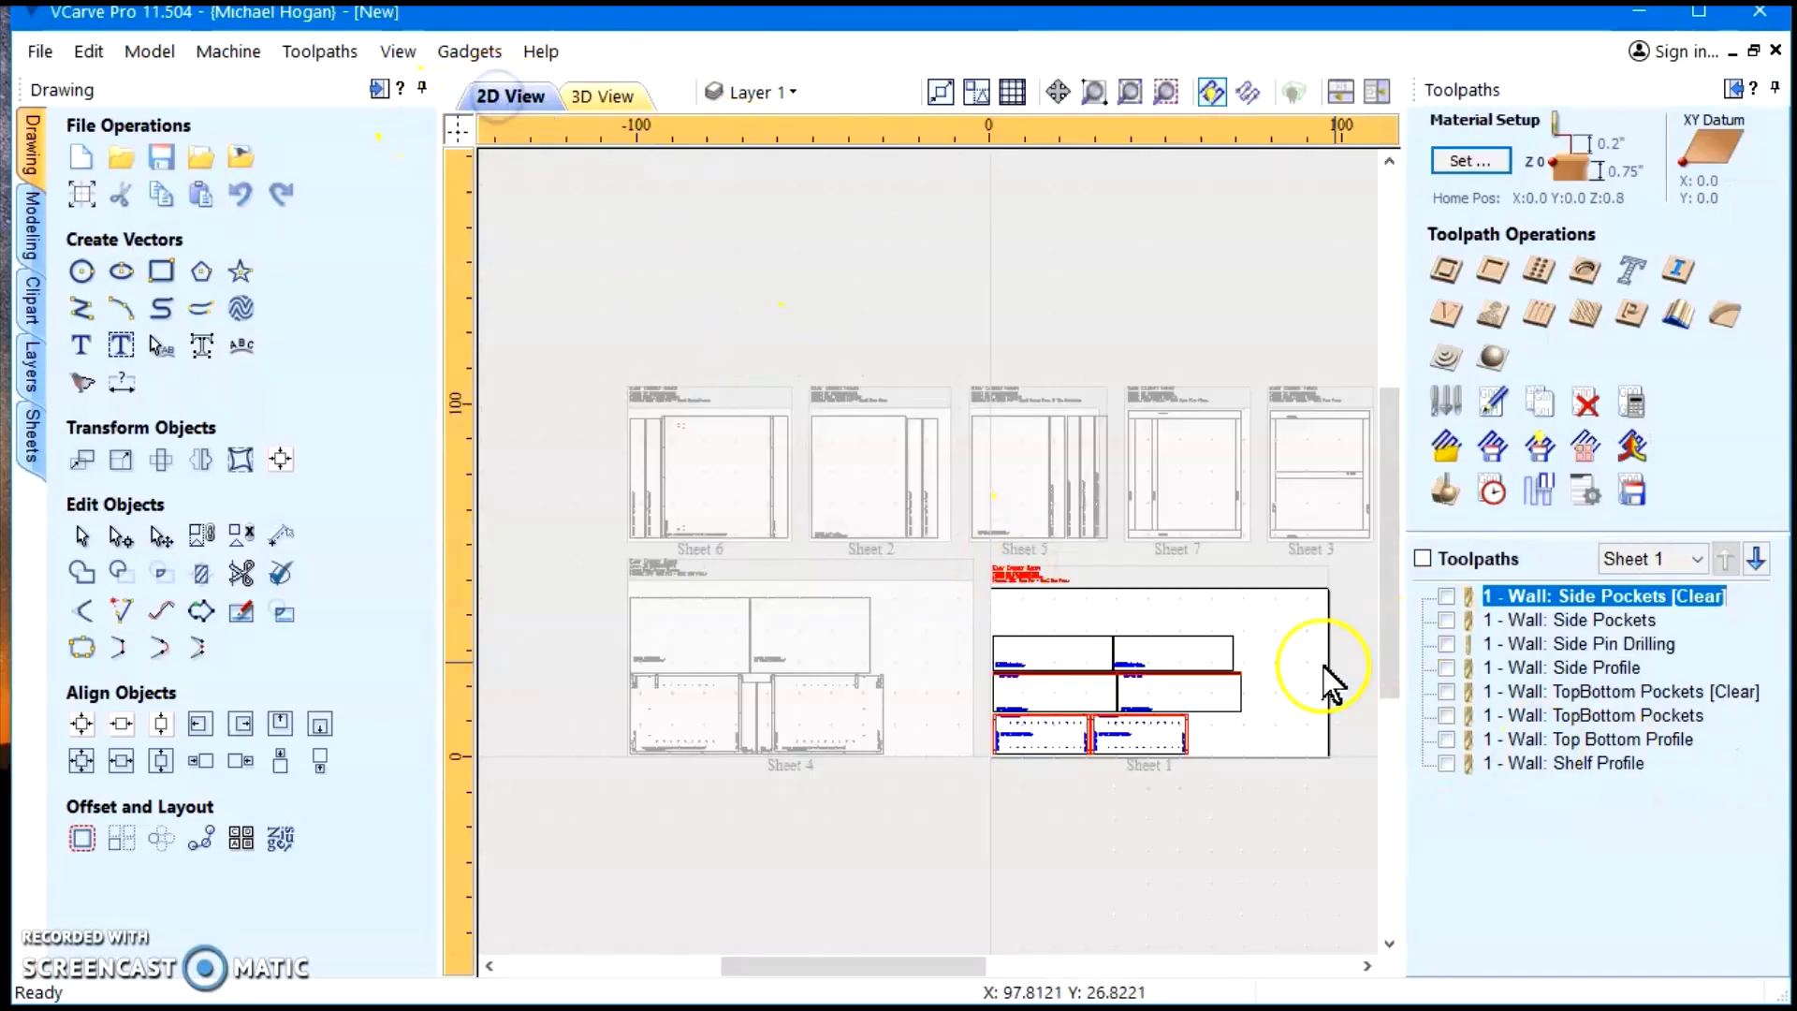
click(1654, 565)
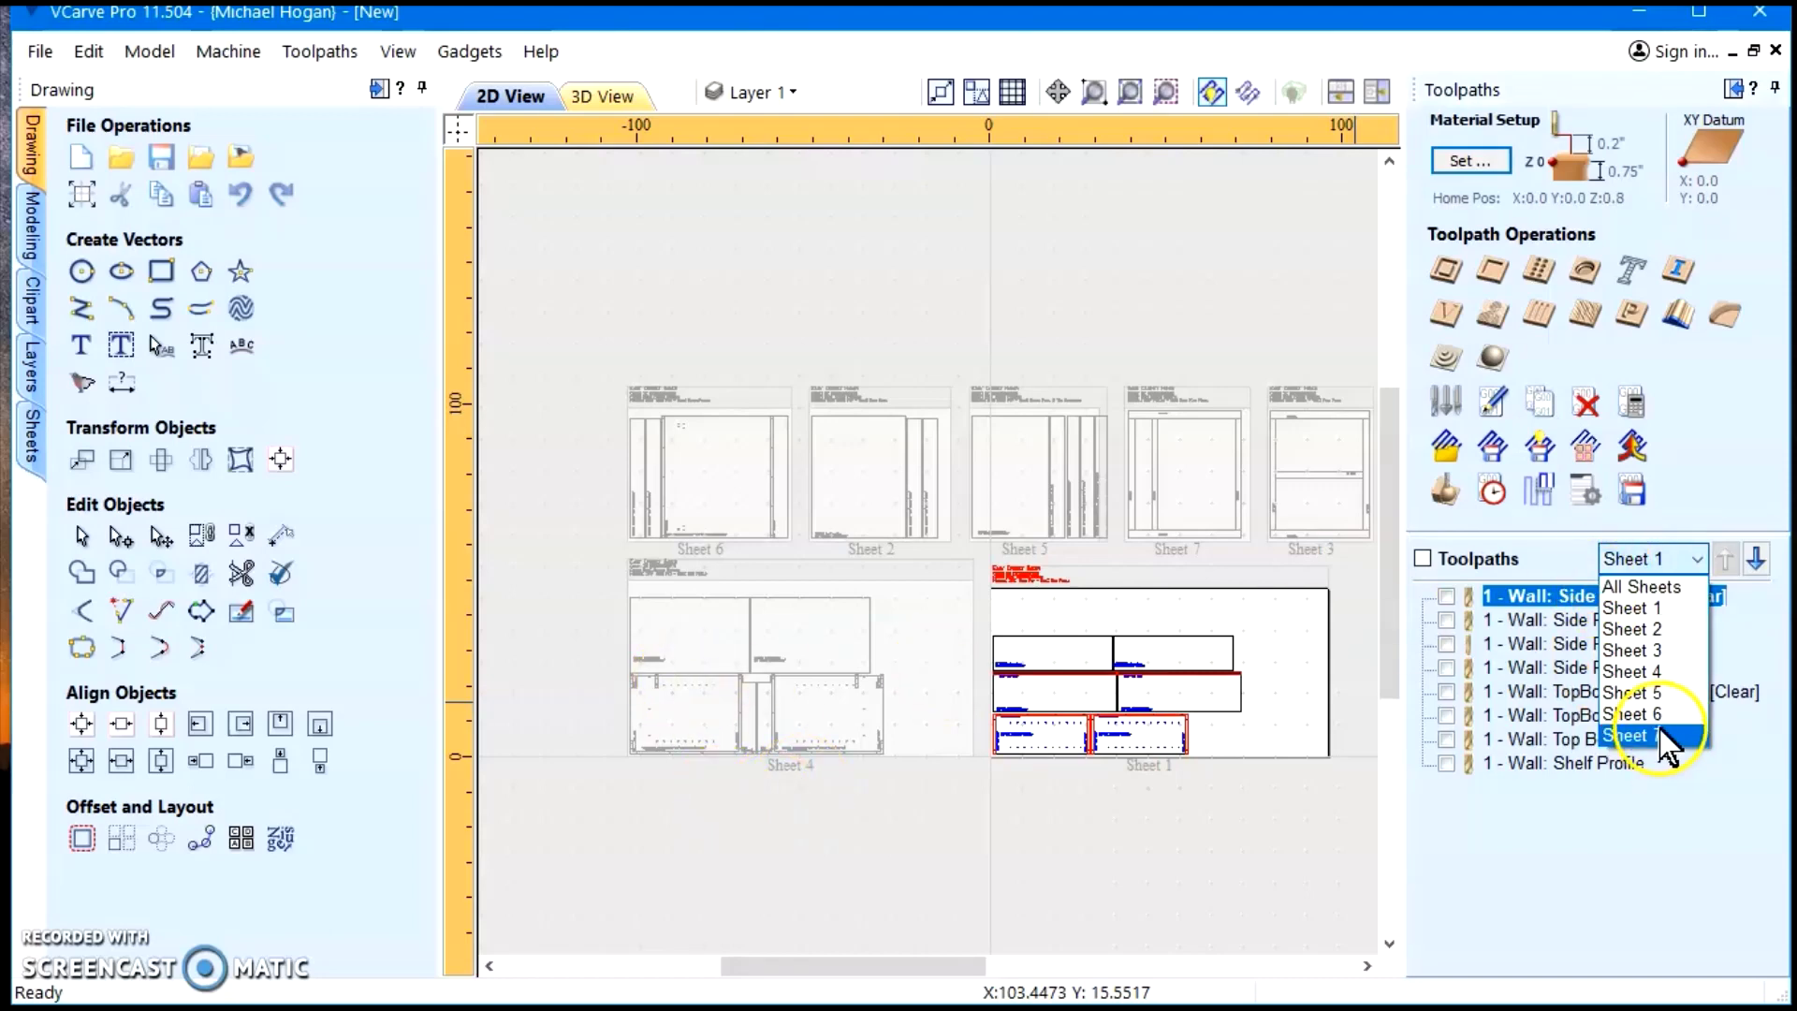
click(1645, 670)
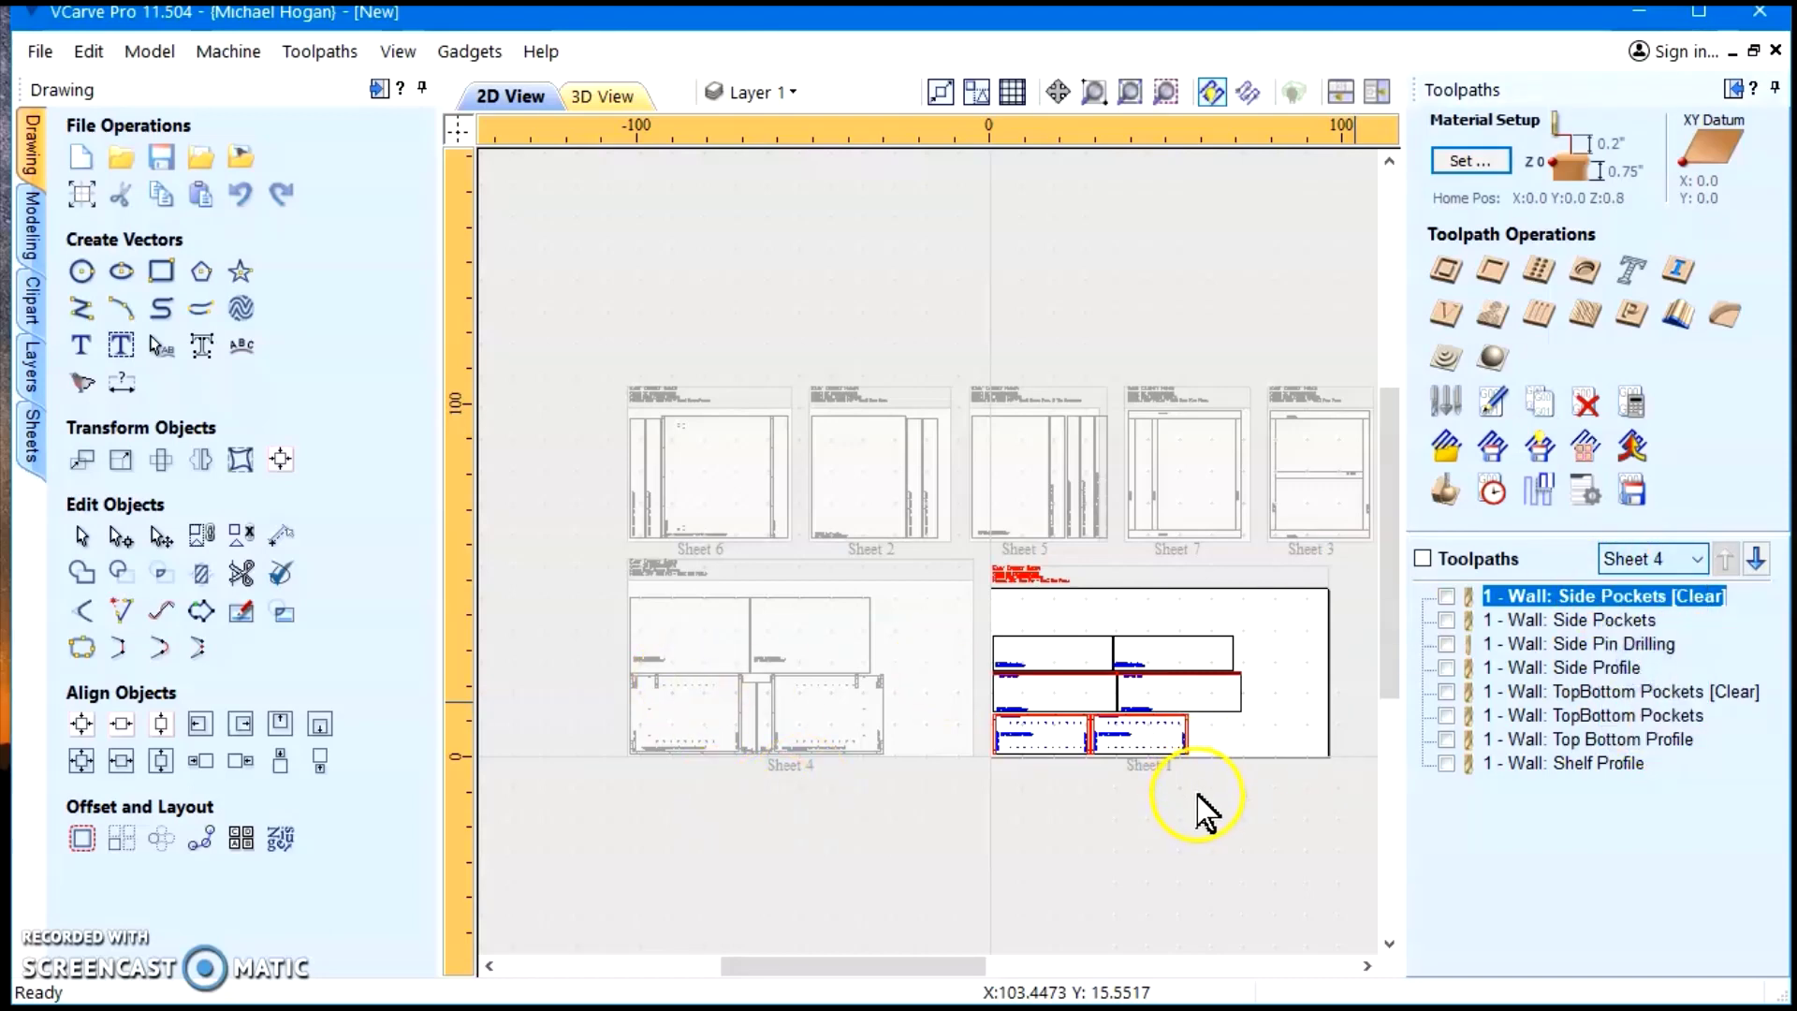
click(1423, 560)
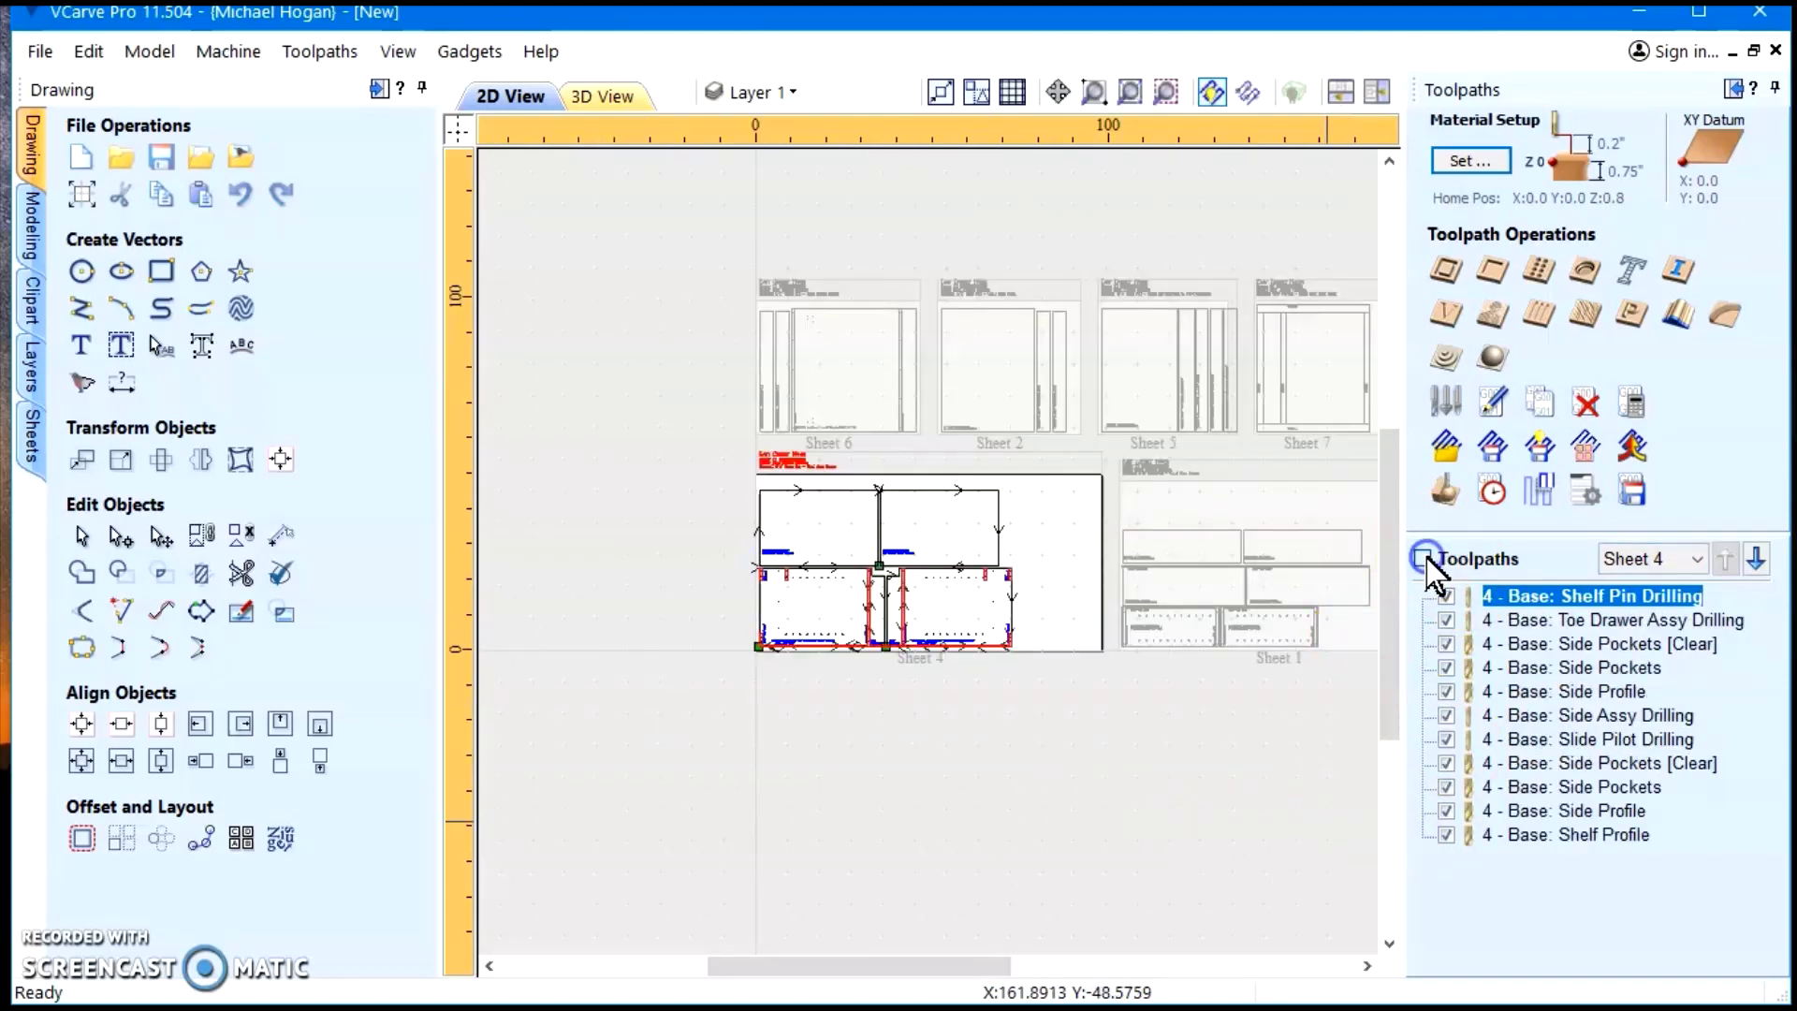
click(1446, 490)
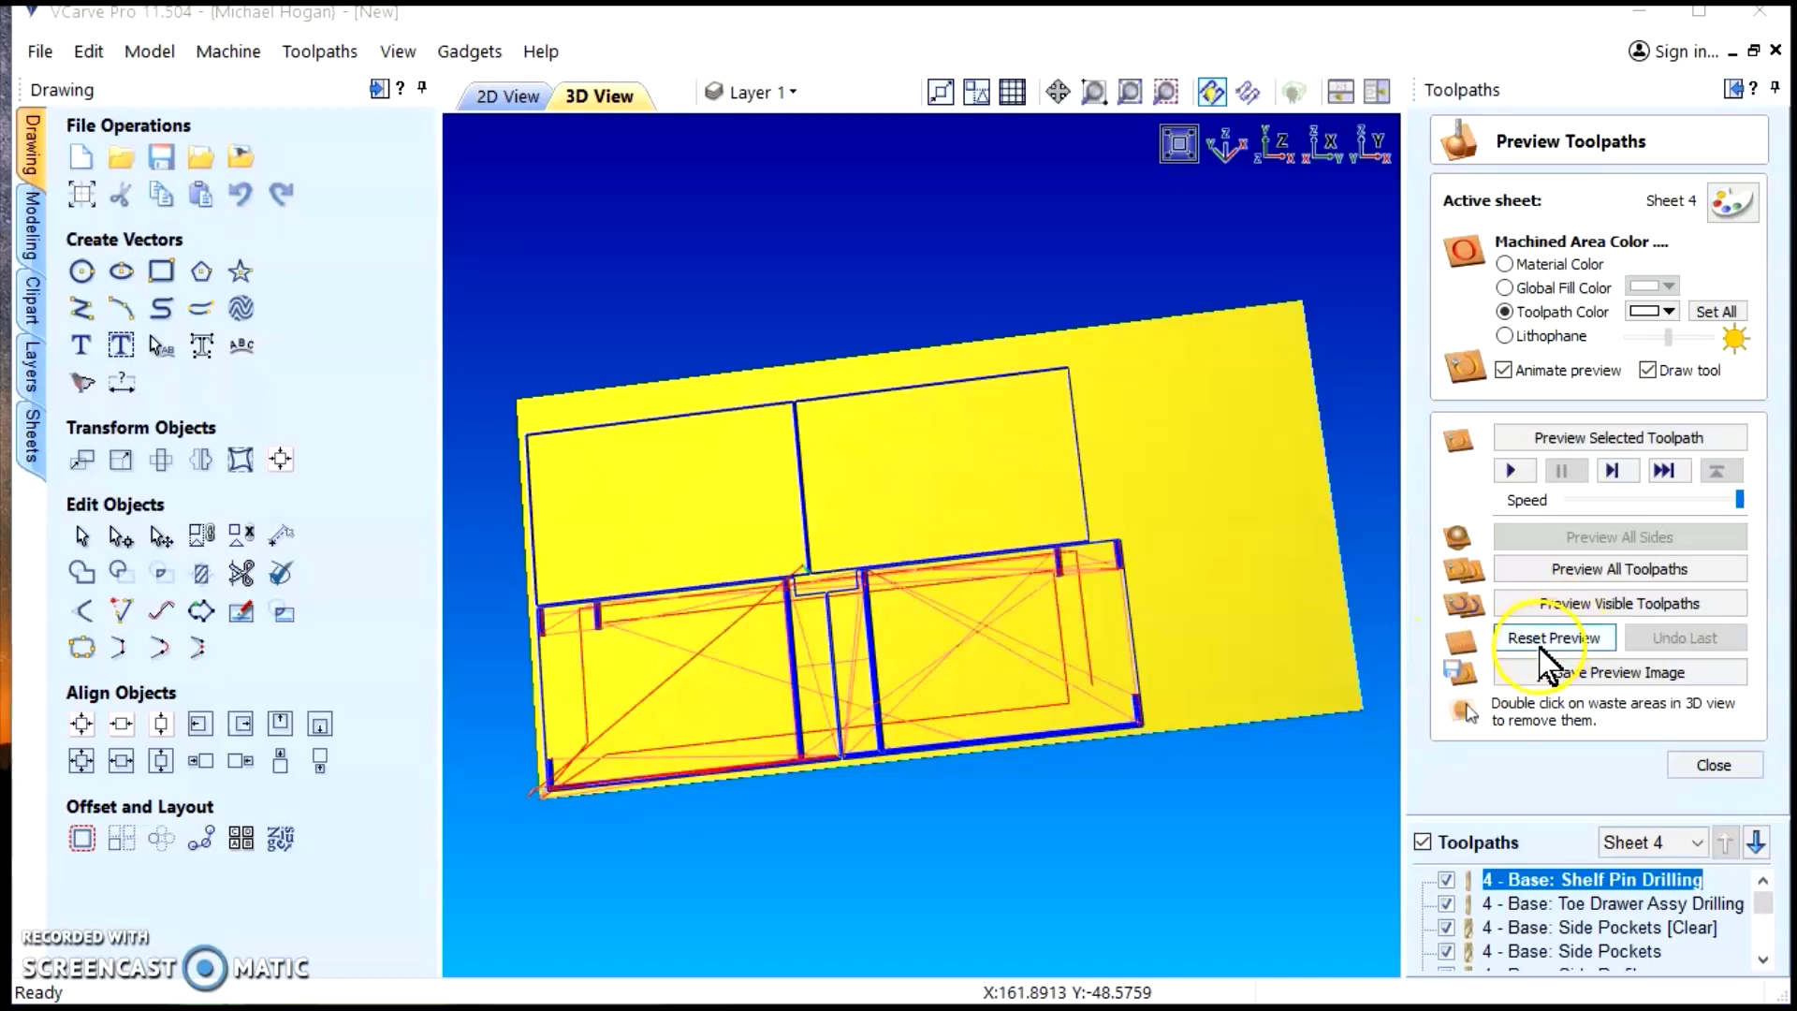
click(1581, 608)
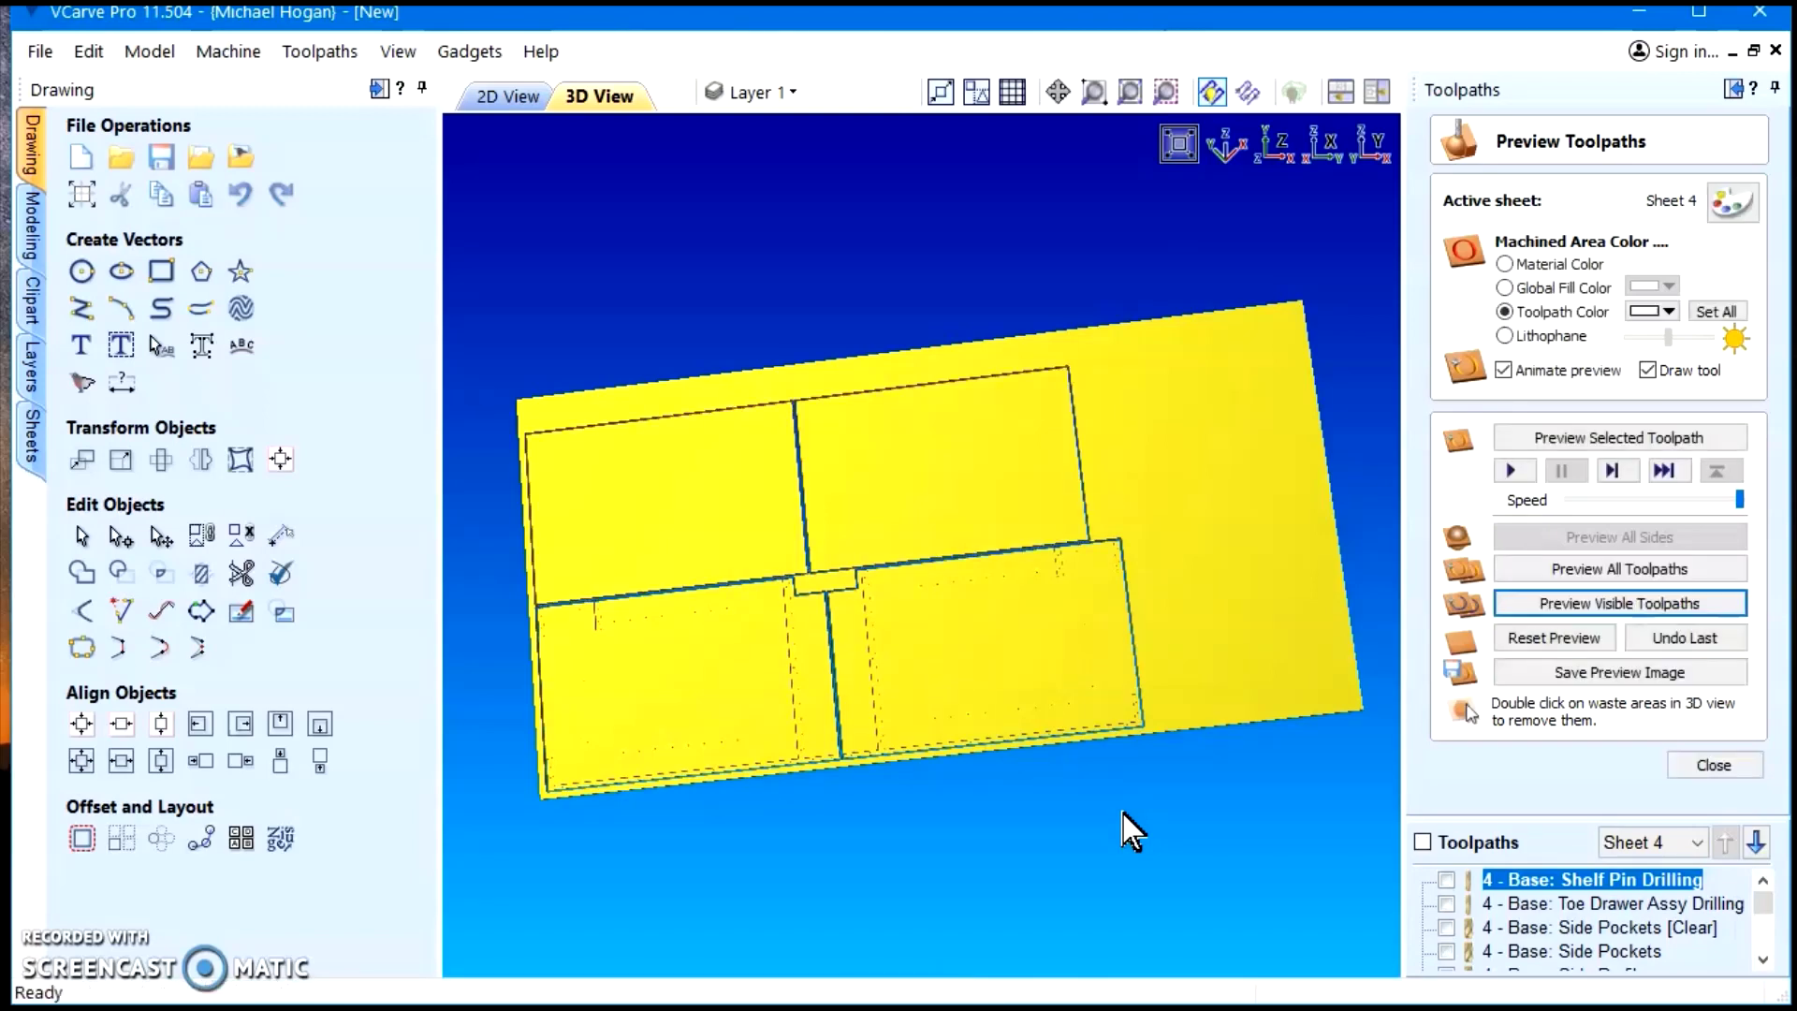
Zoom, pan and rotate the 3D view to inspect Sheet 4's pockets and shelf-pin holes
scroll(970, 744, up, 5)
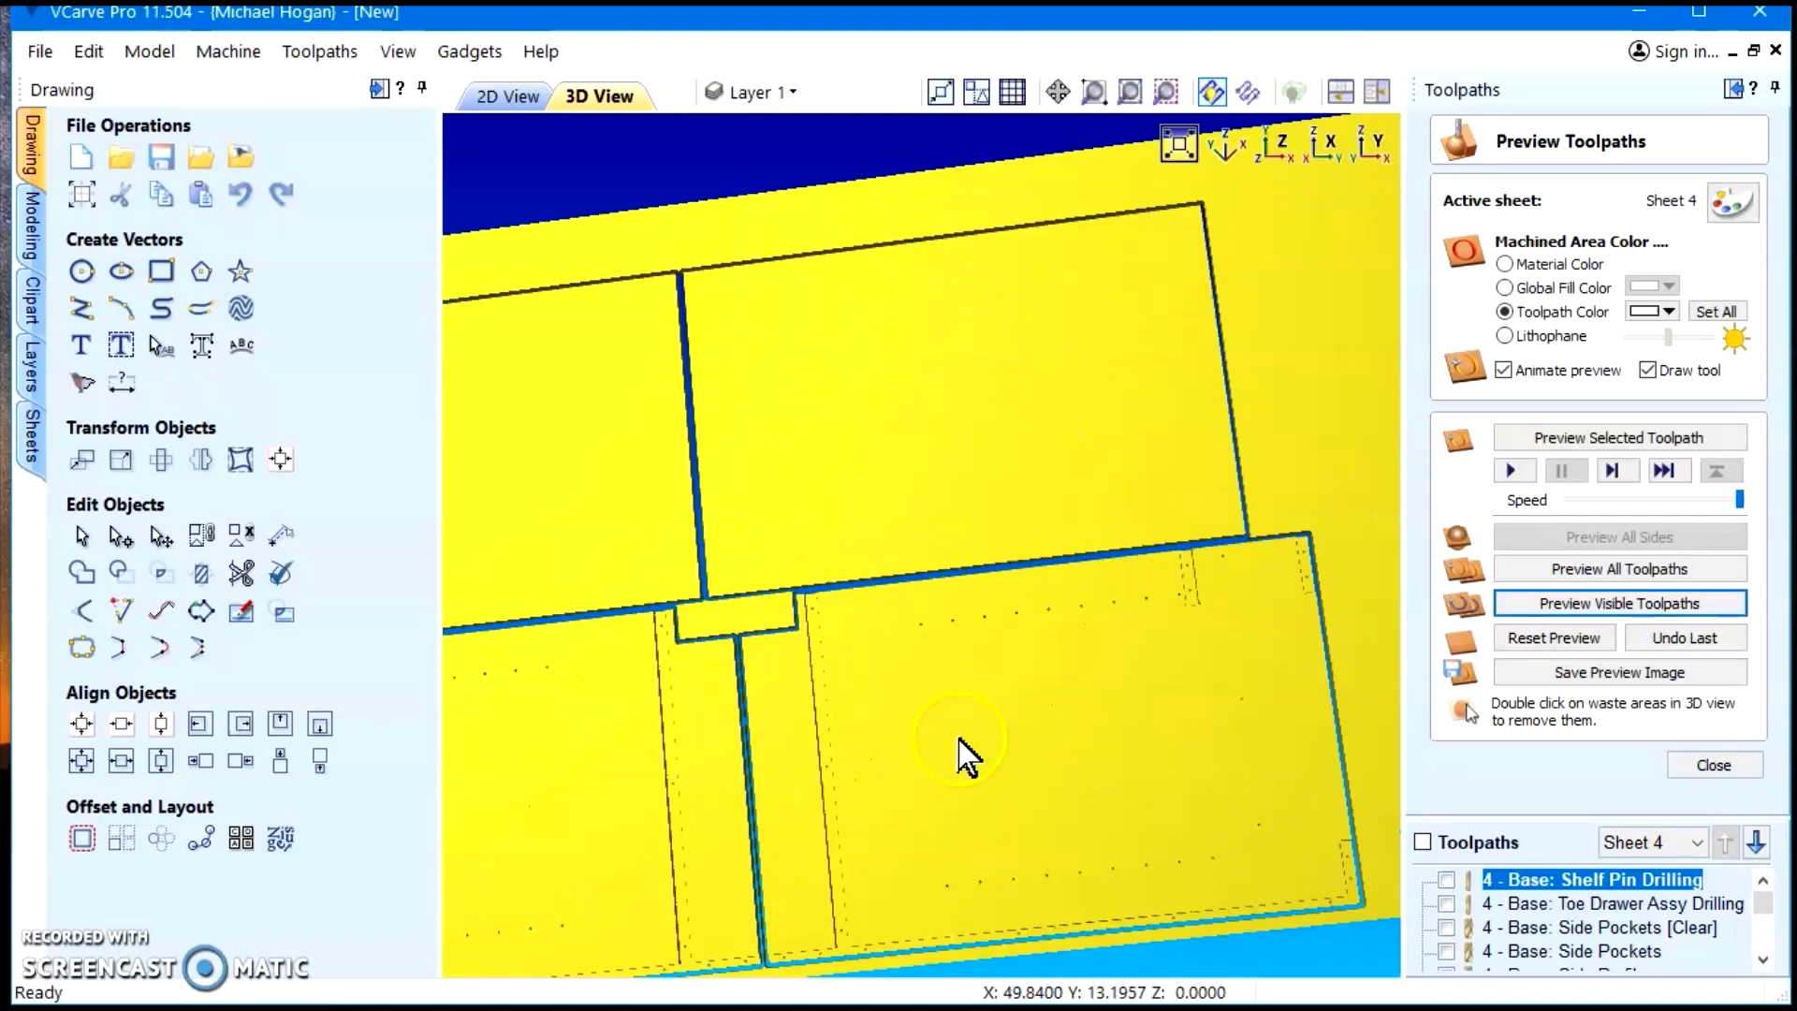
scroll(966, 753, up, 2)
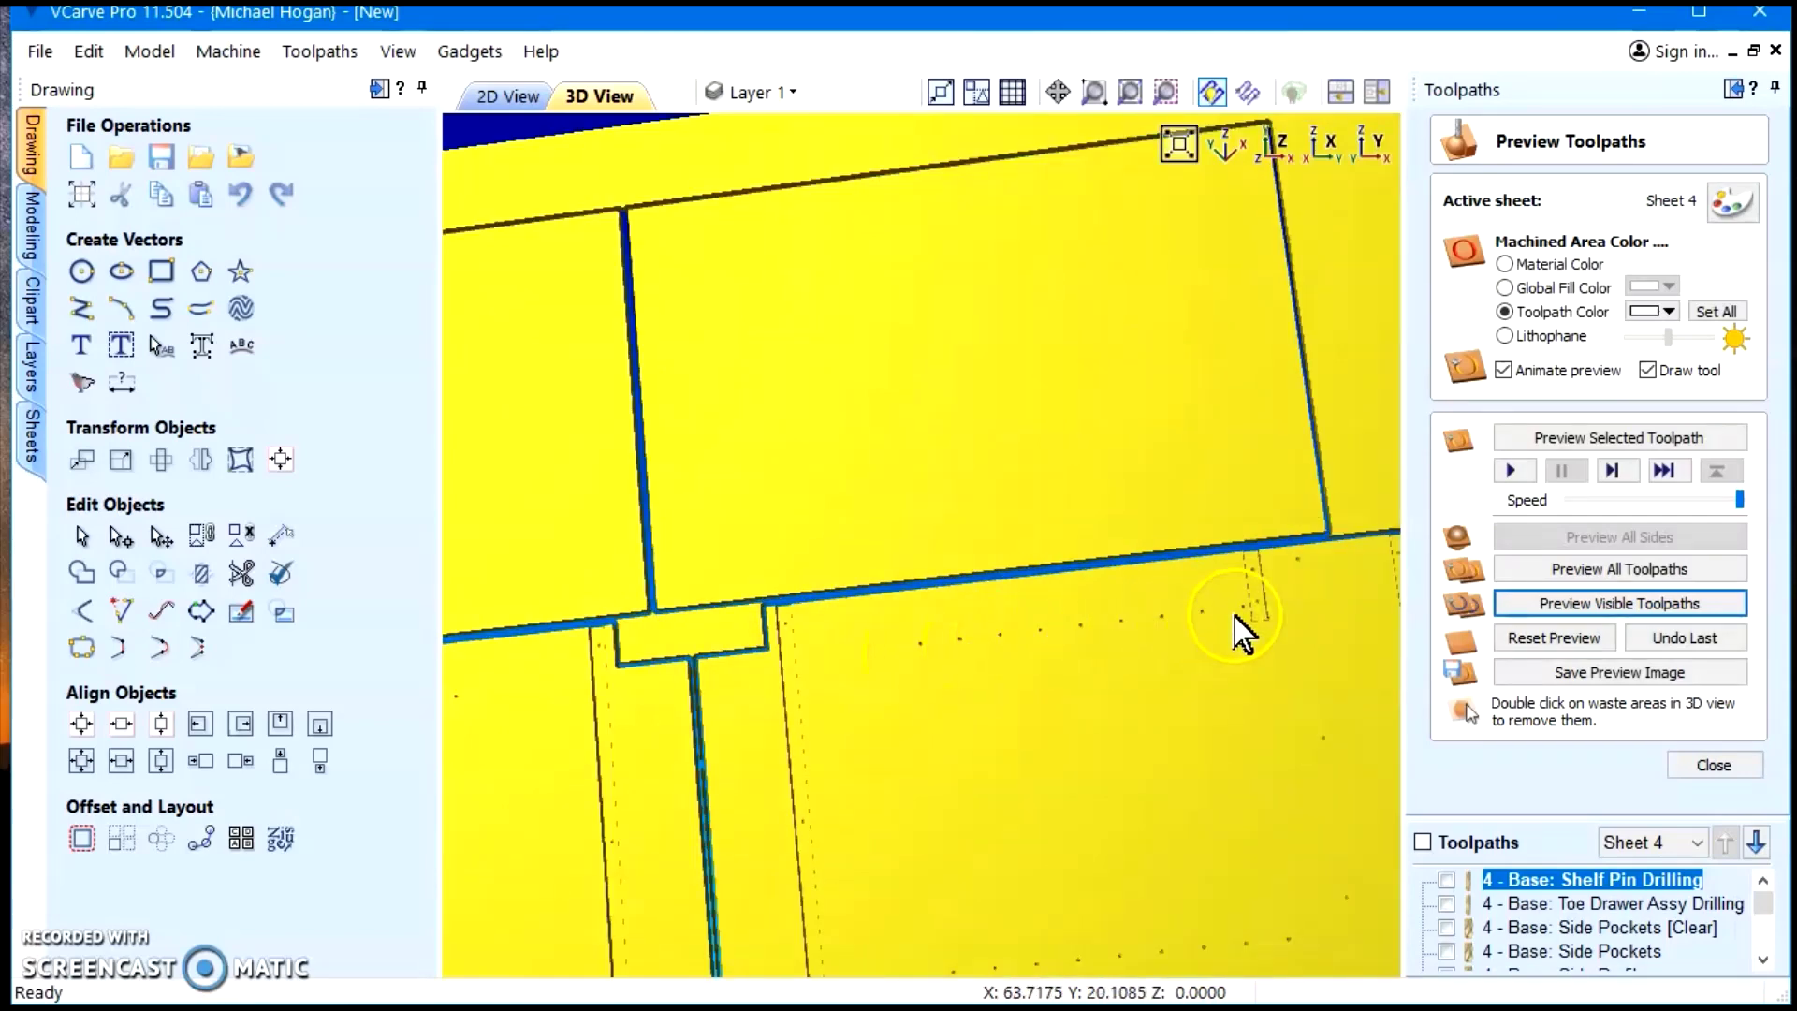
scroll(811, 817, down, 3)
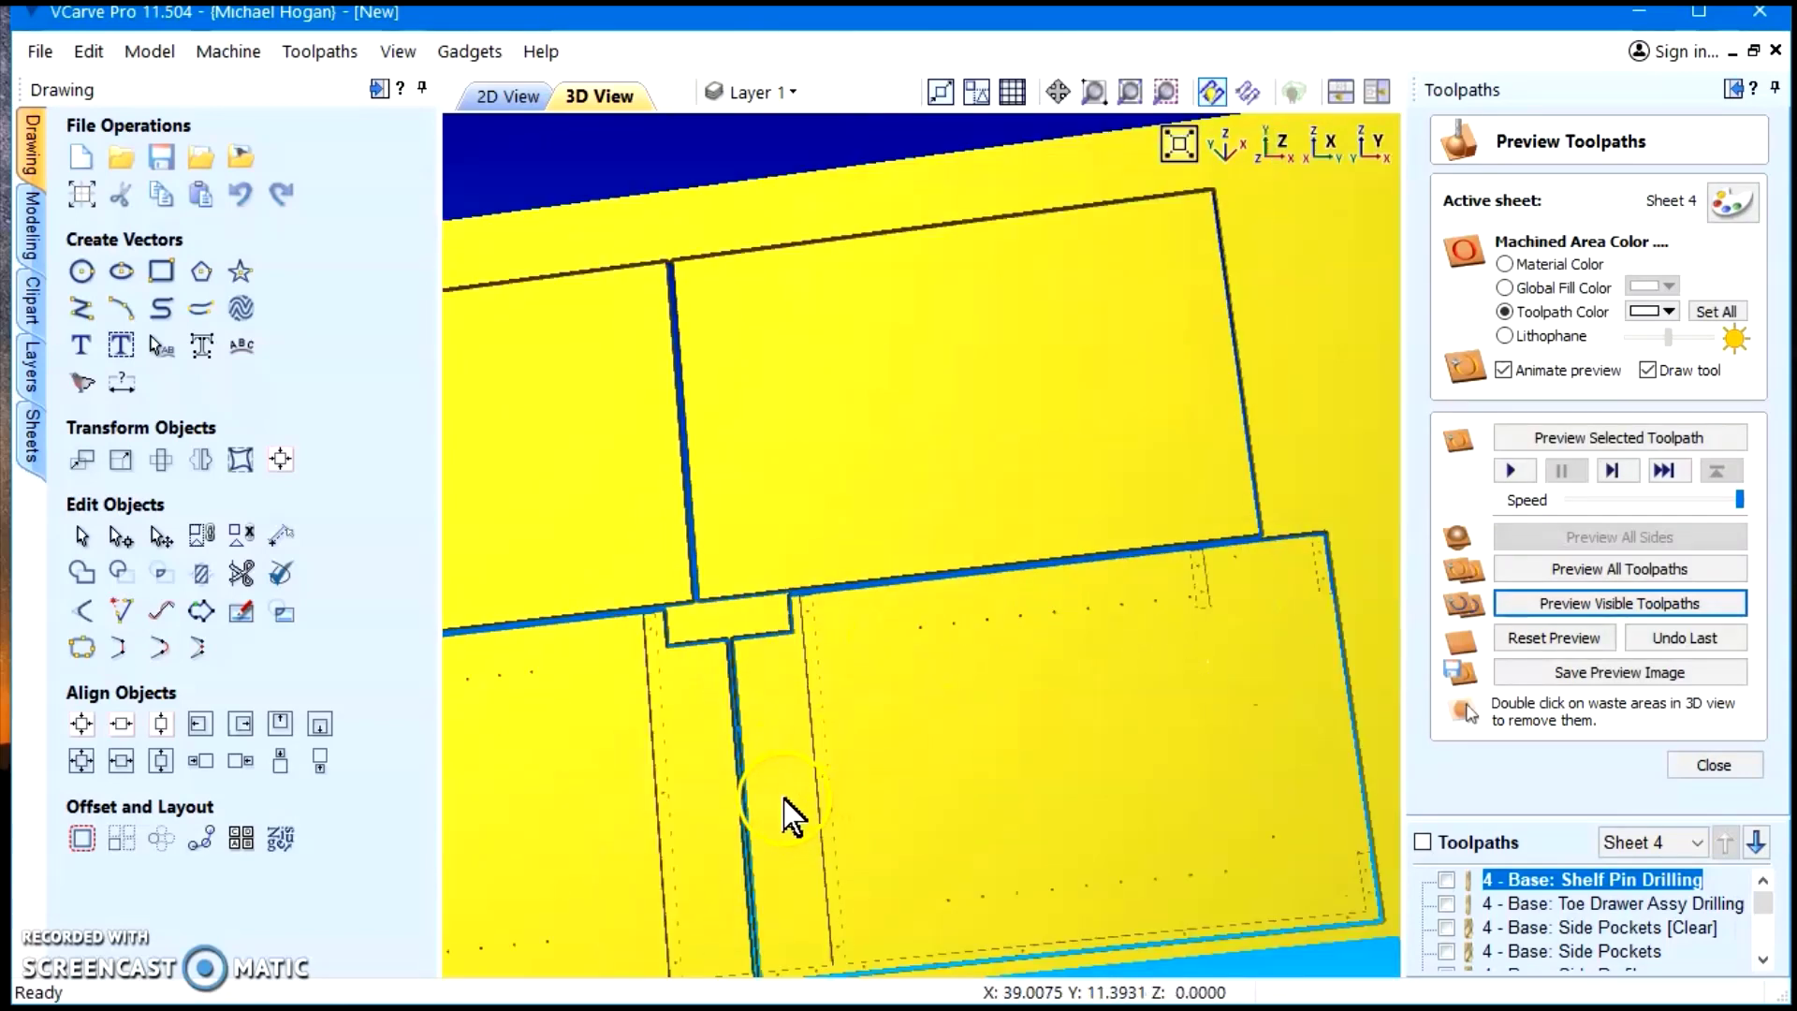
scroll(1124, 629, up, 2)
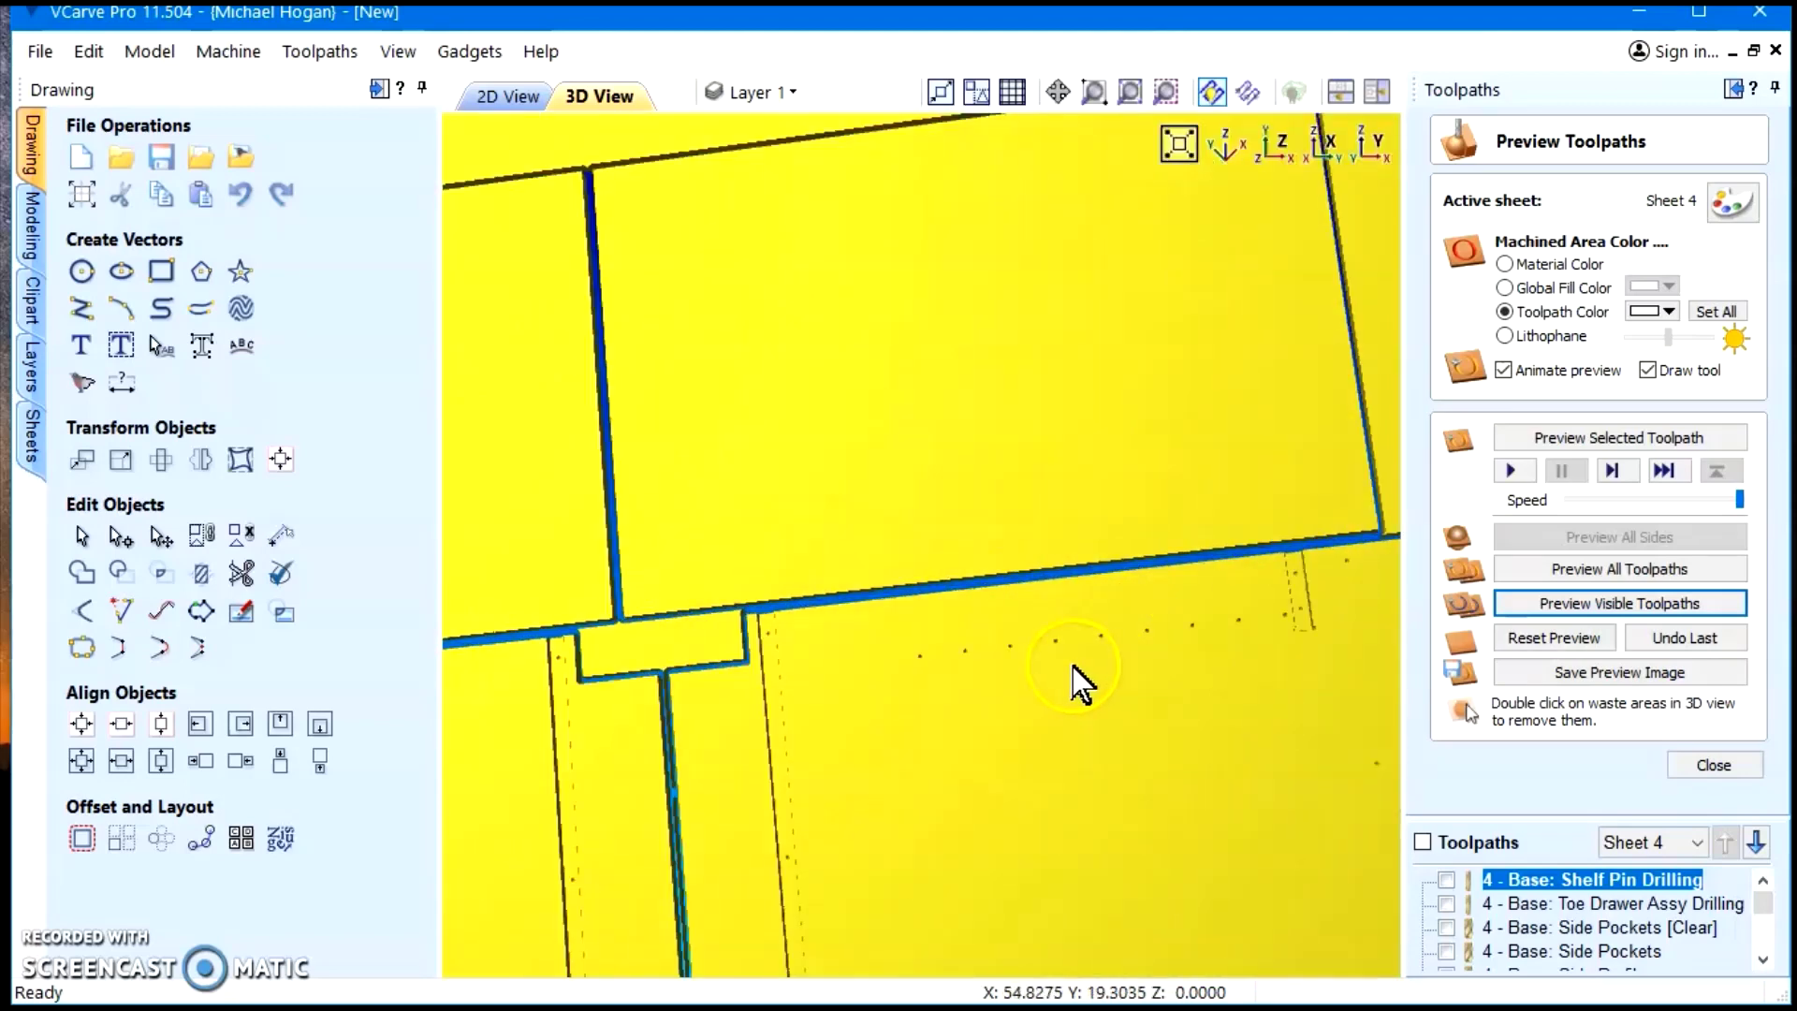
middle_drag(1076, 680, 854, 664)
scroll(988, 646, up, 3)
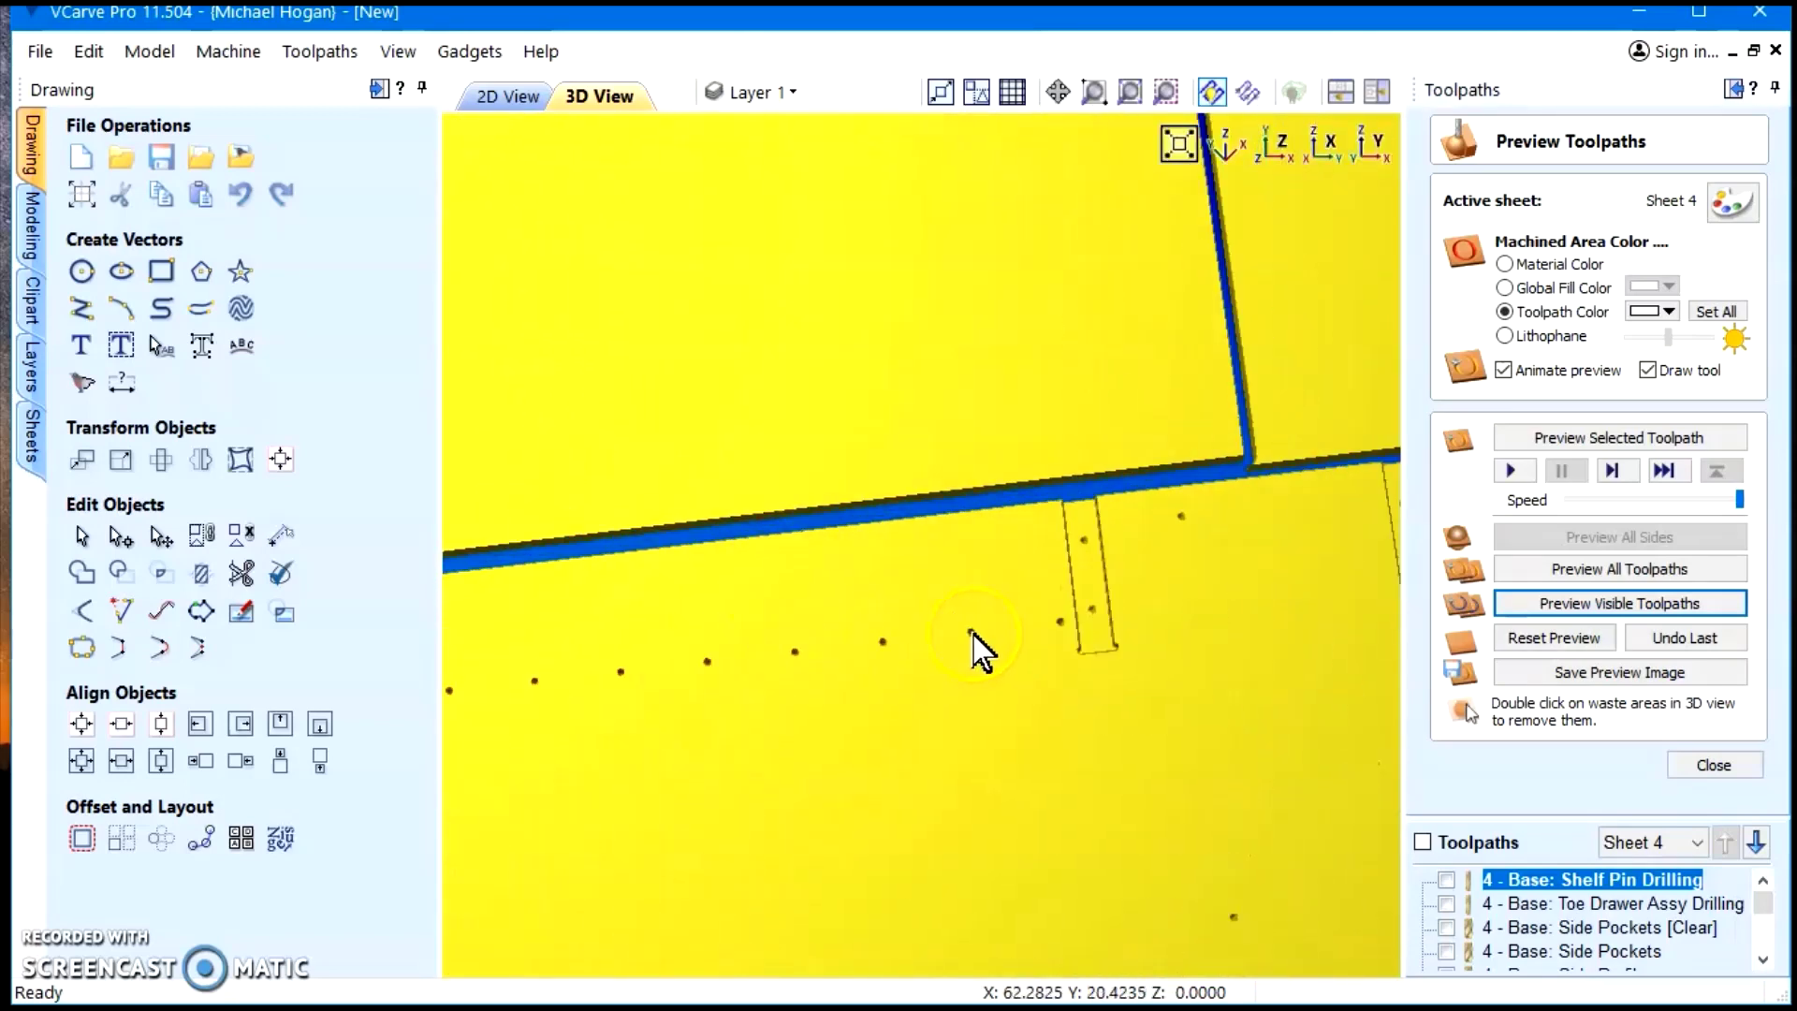
middle_drag(982, 642, 1240, 42)
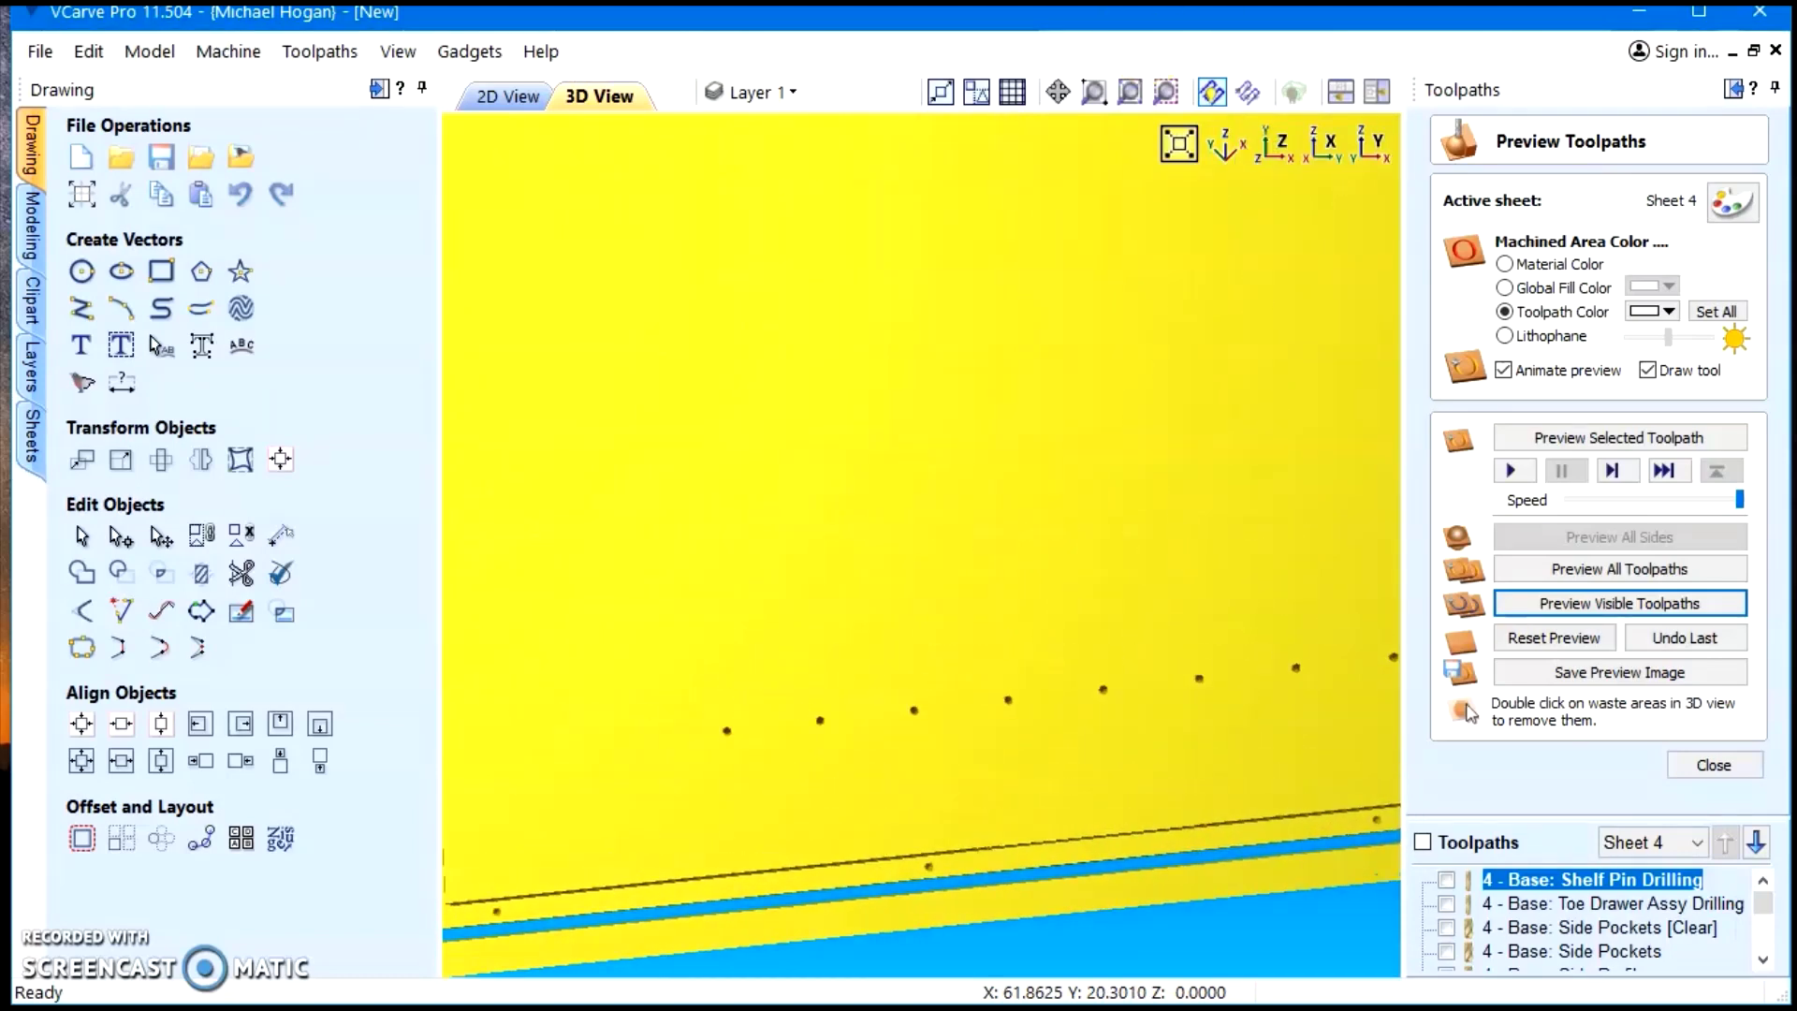
drag(773, 654, 681, 533)
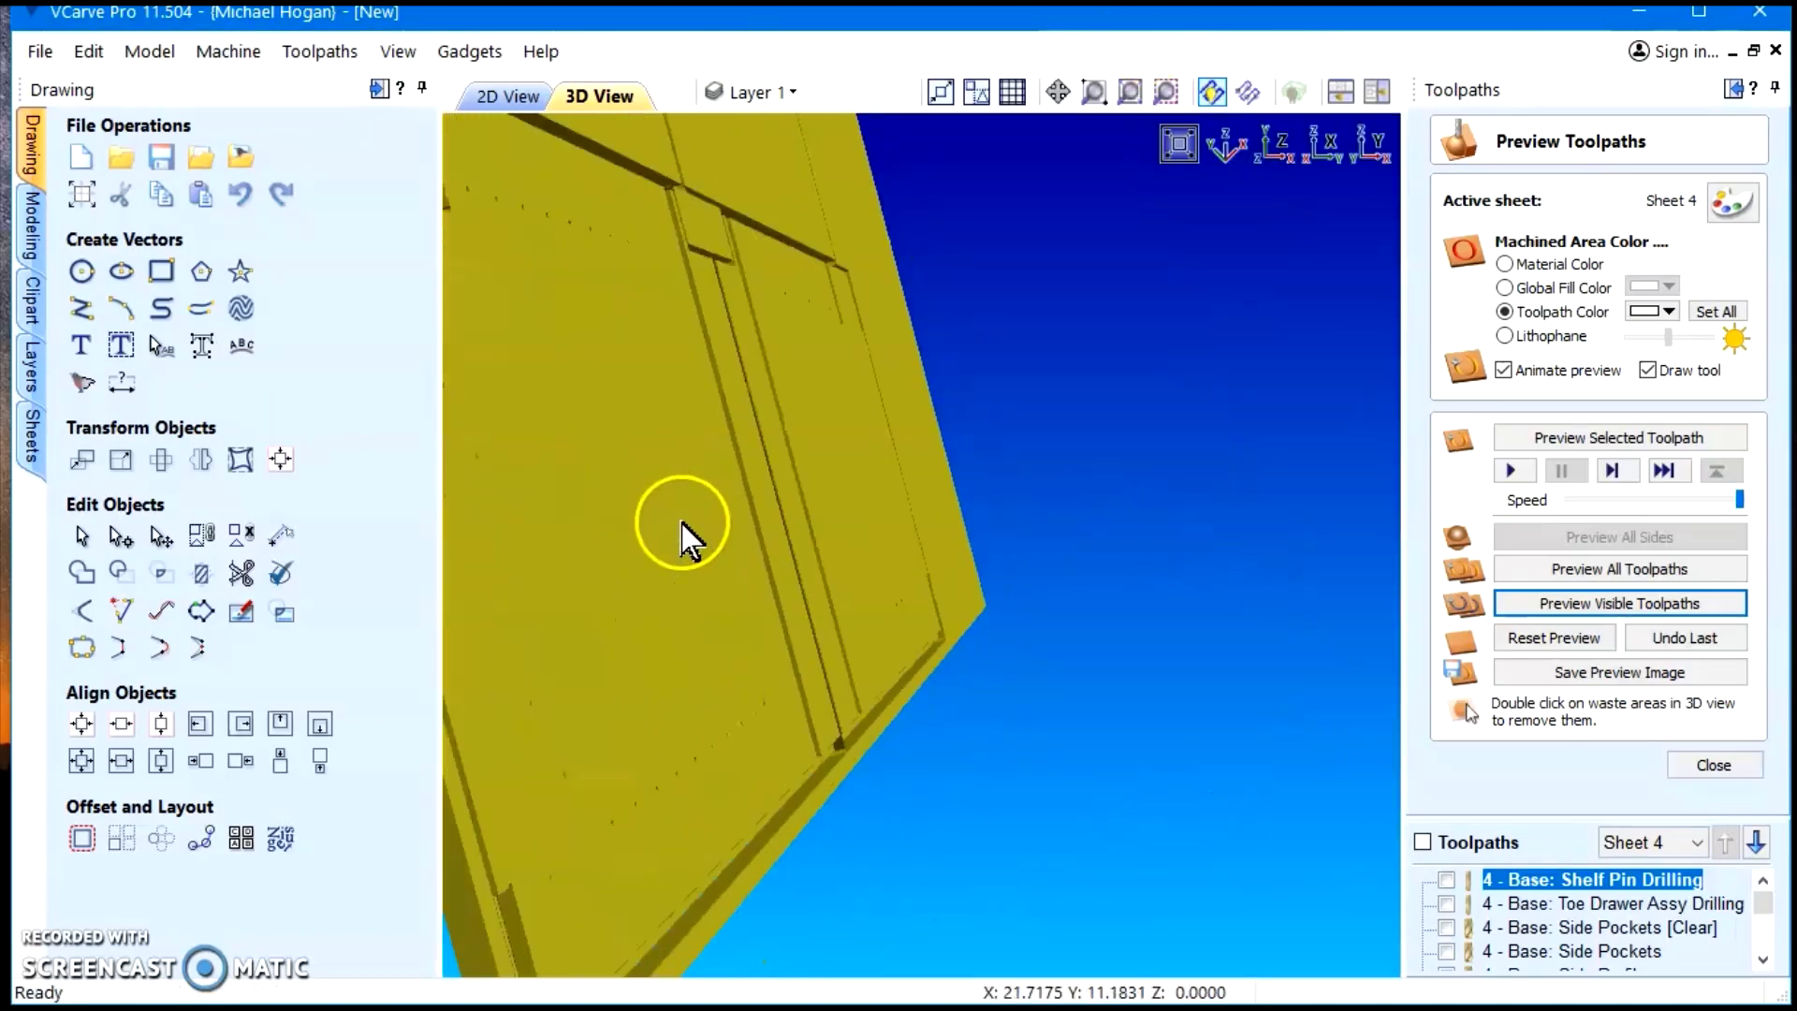
scroll(681, 533, down, 5)
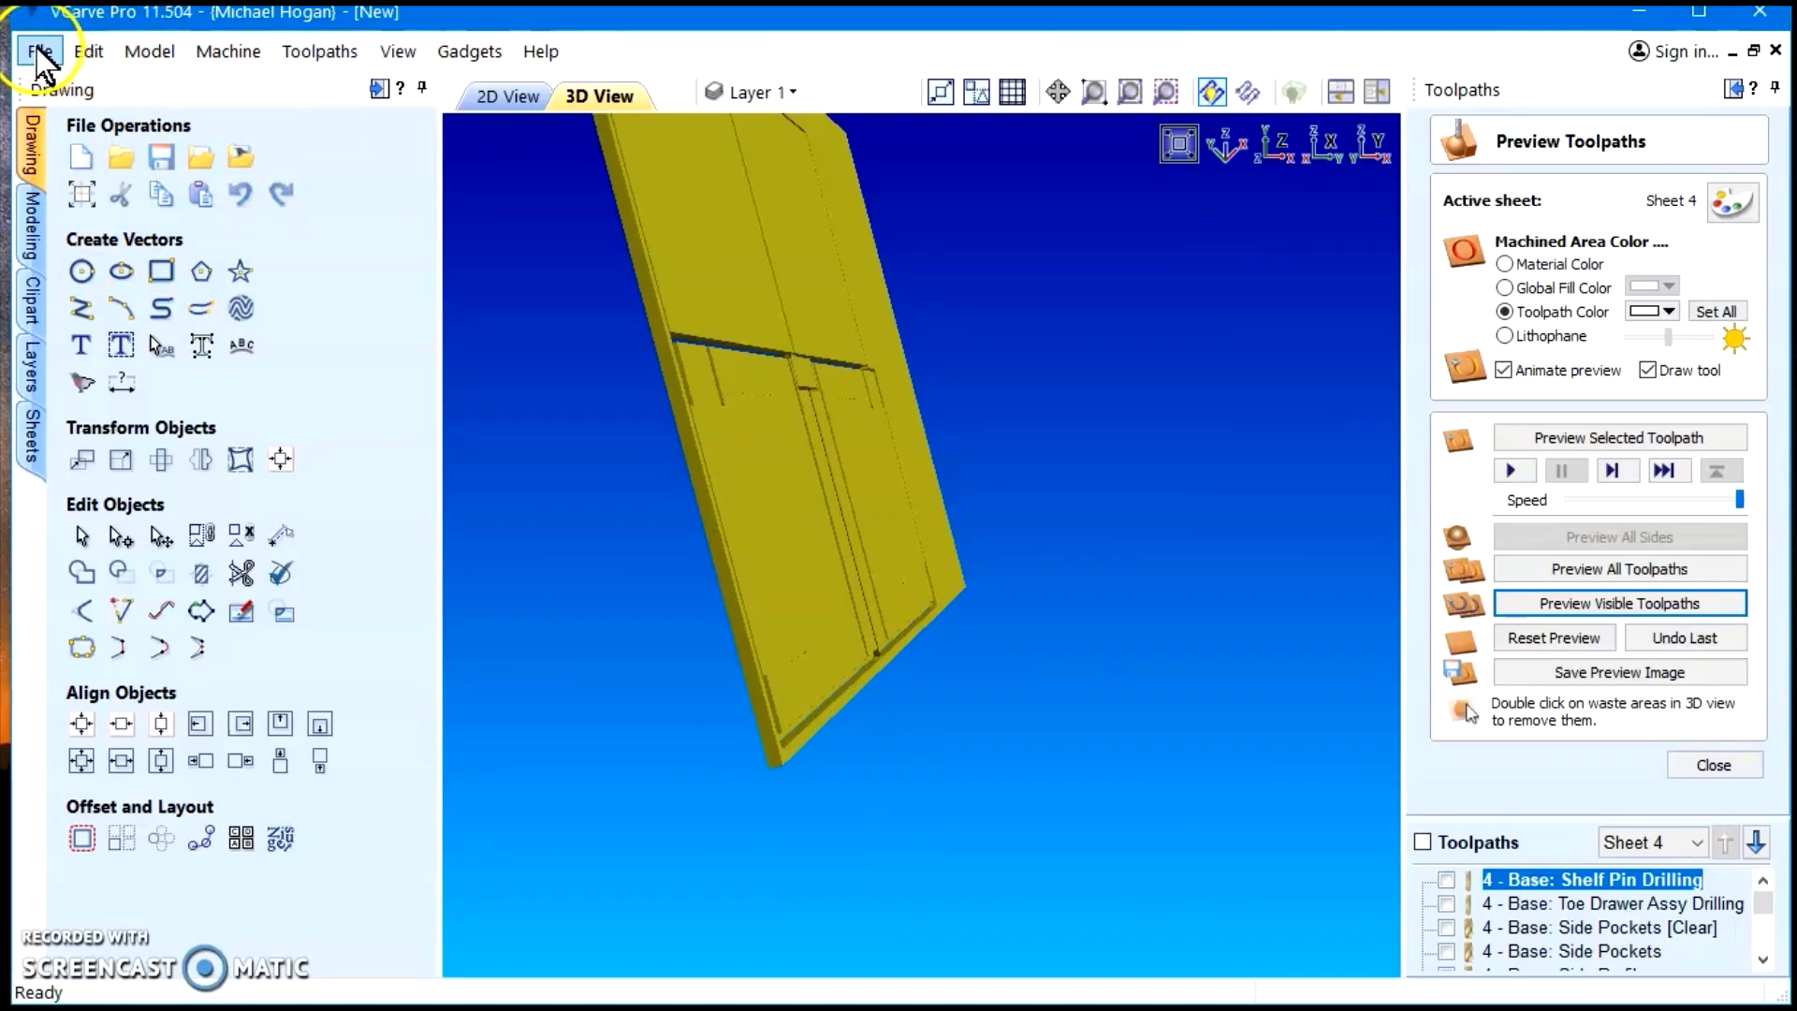
Discard the cabinet job without saving and create a blank 96 x 48 inch job
click(70, 172)
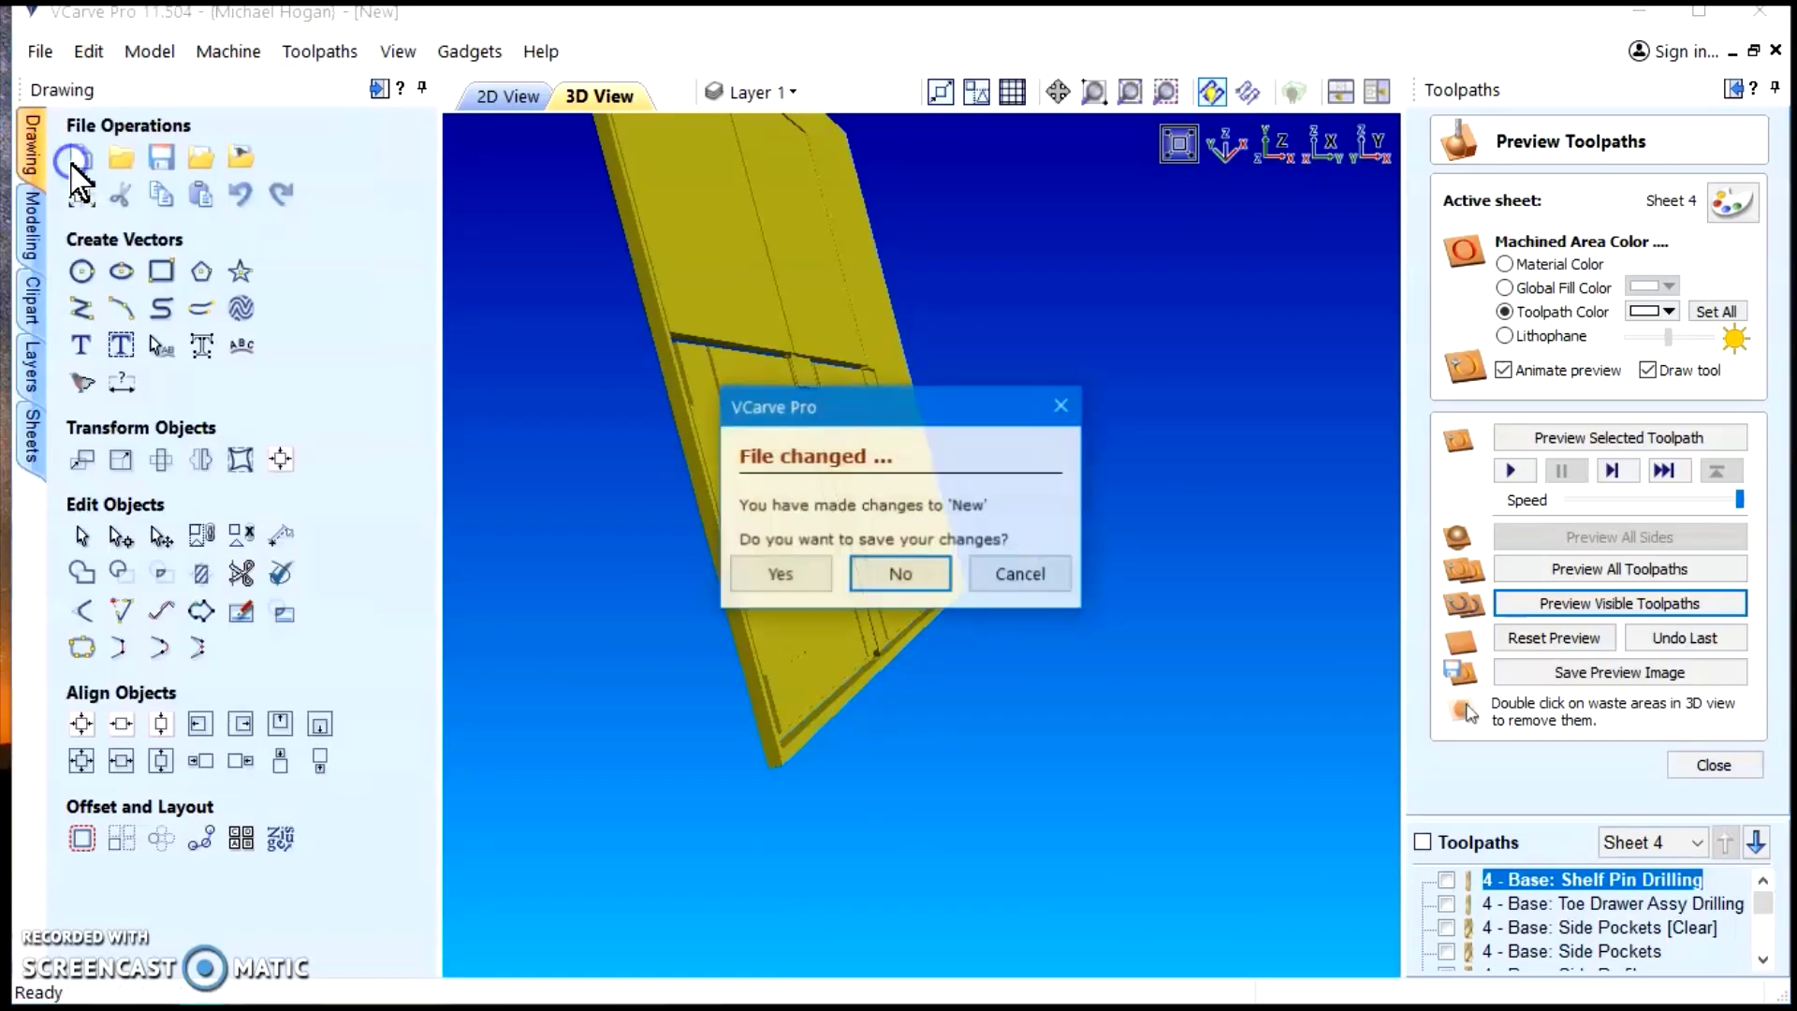
click(900, 573)
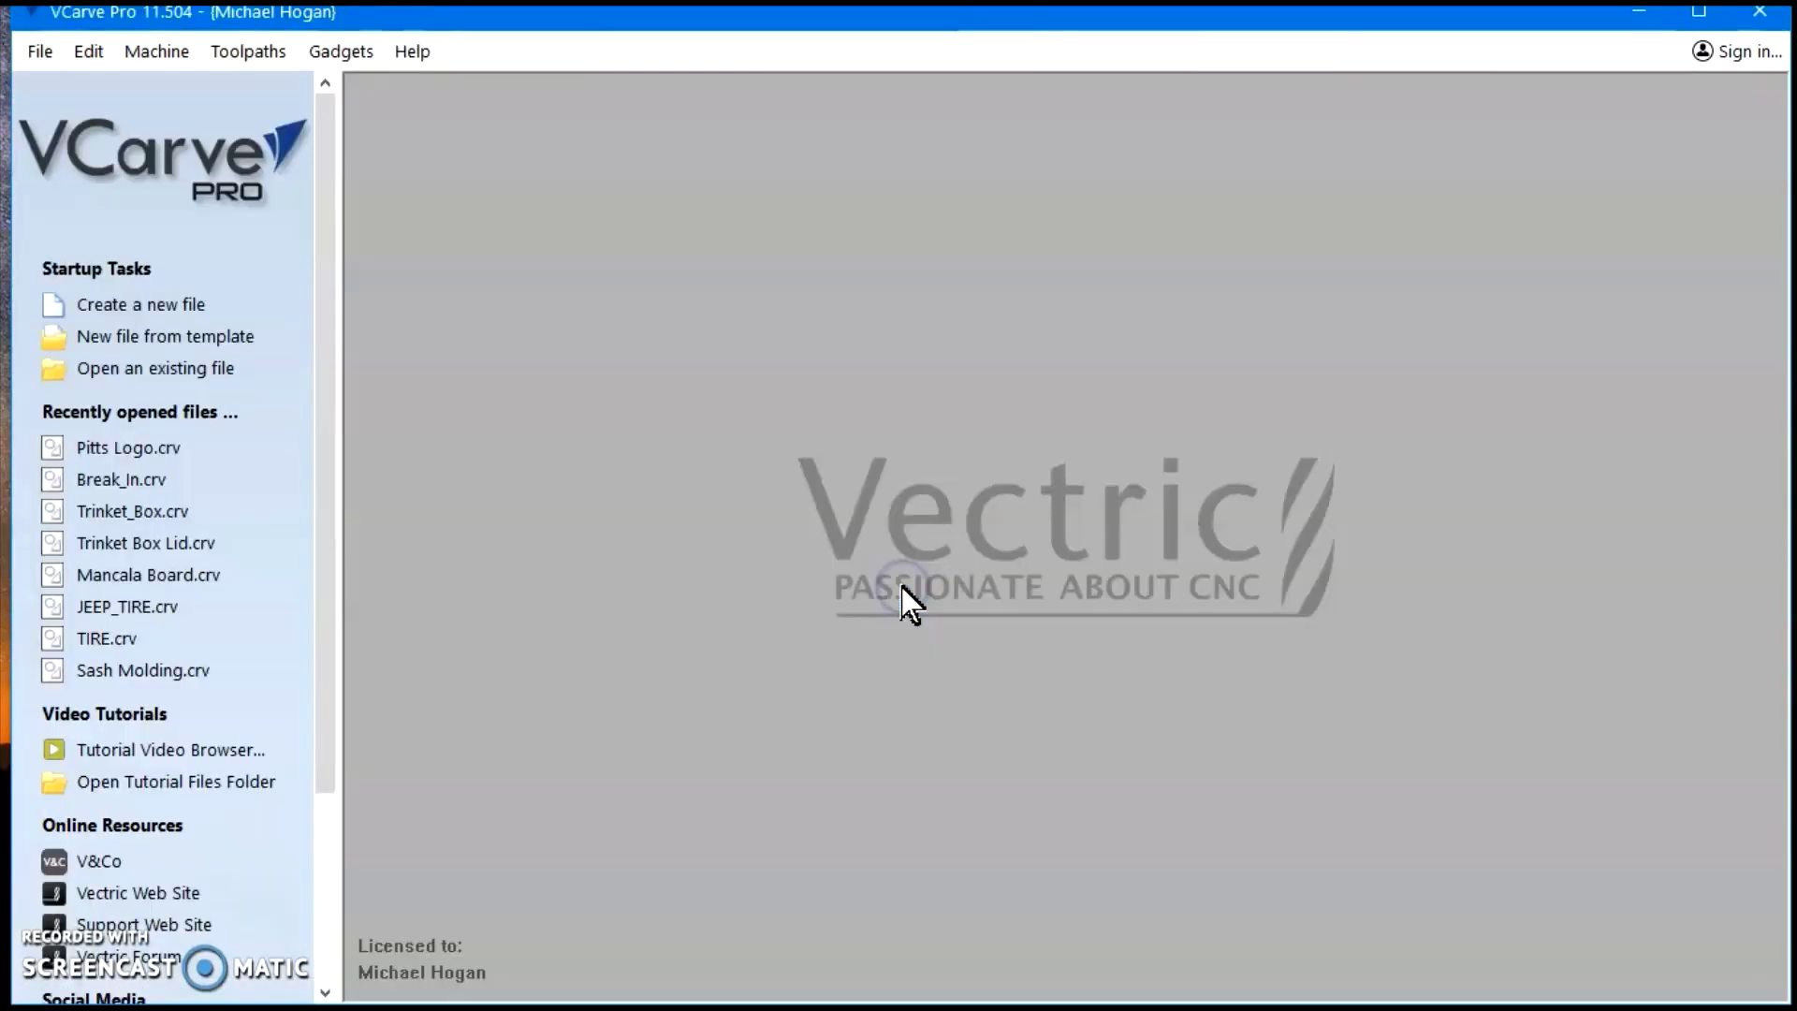
click(122, 305)
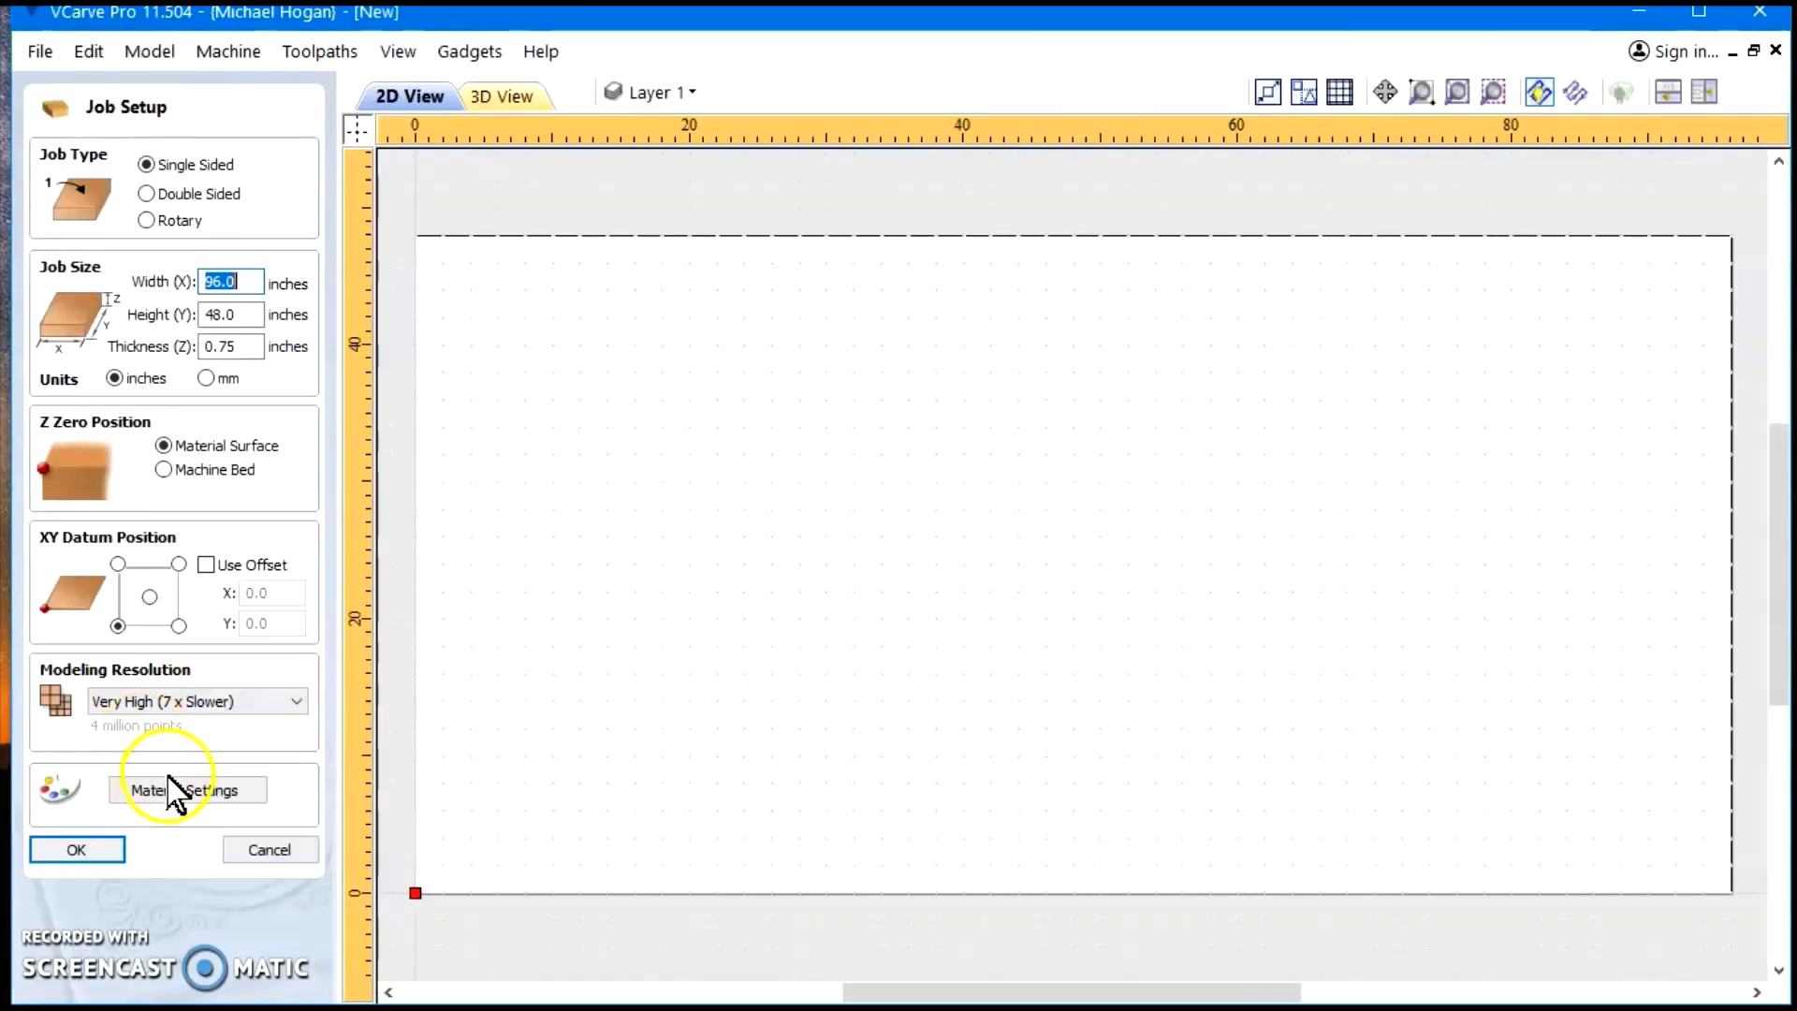
click(77, 849)
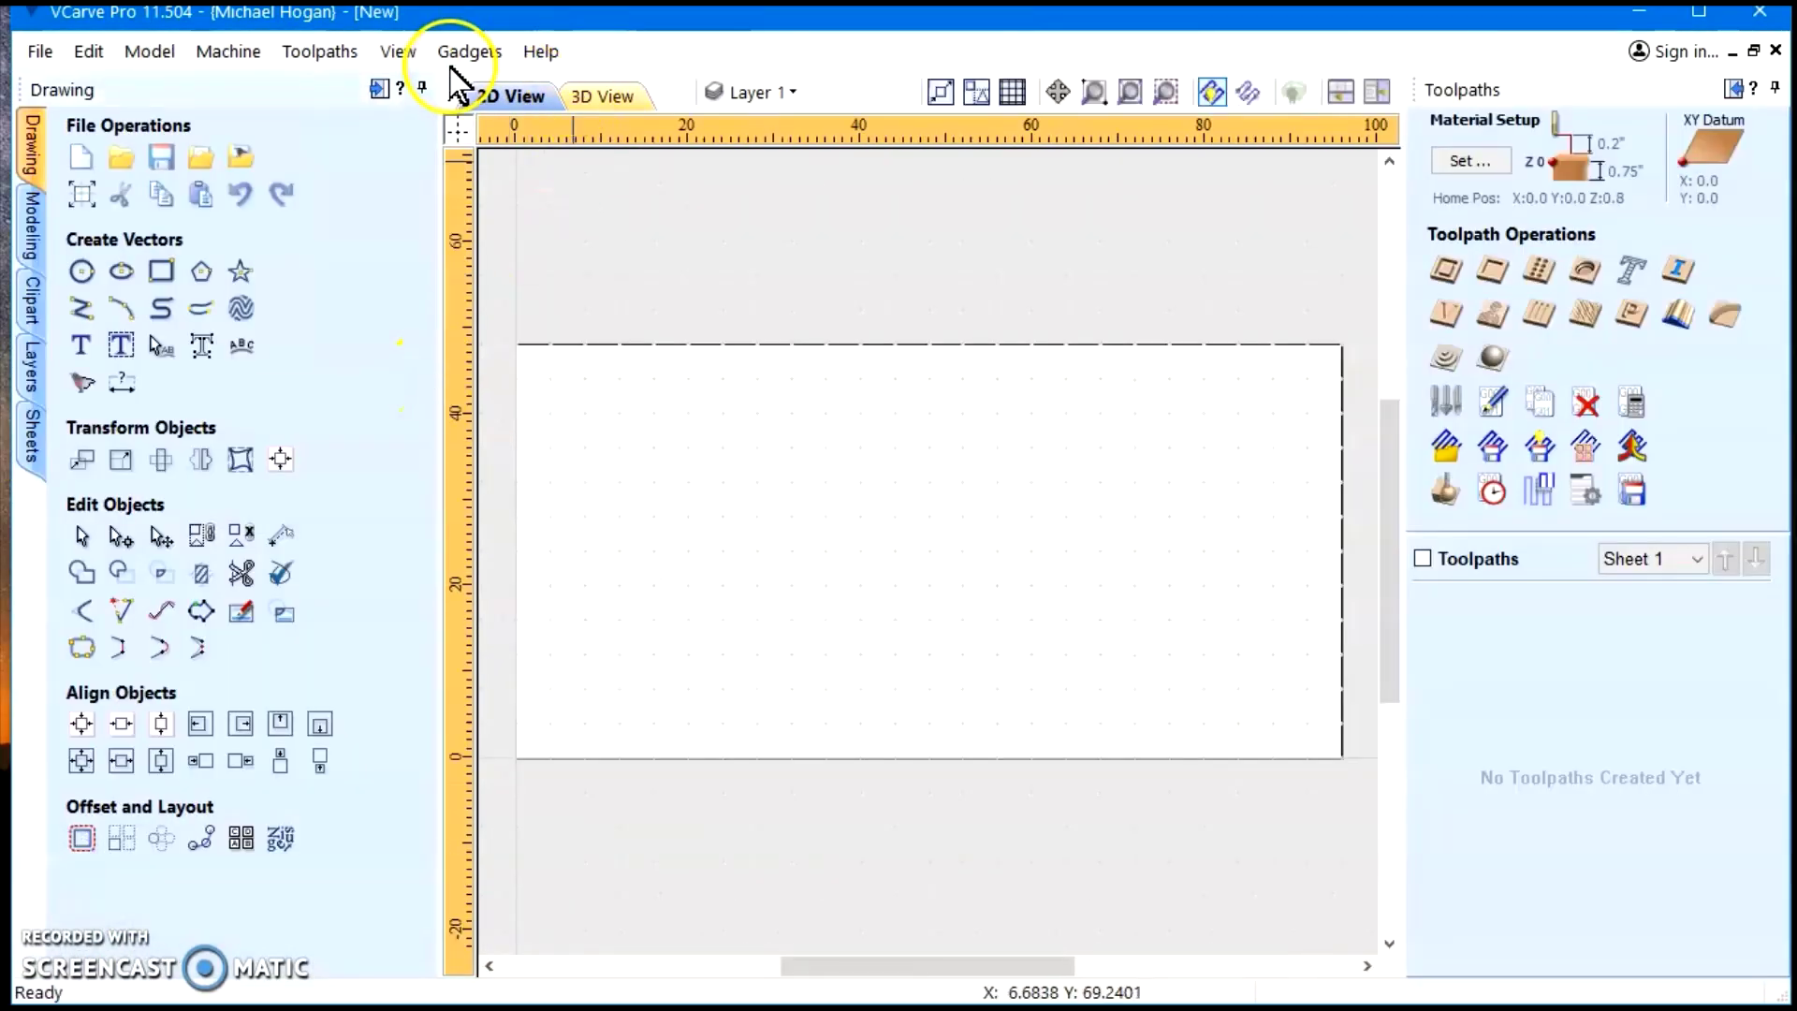
click(468, 51)
mouse_move(482, 603)
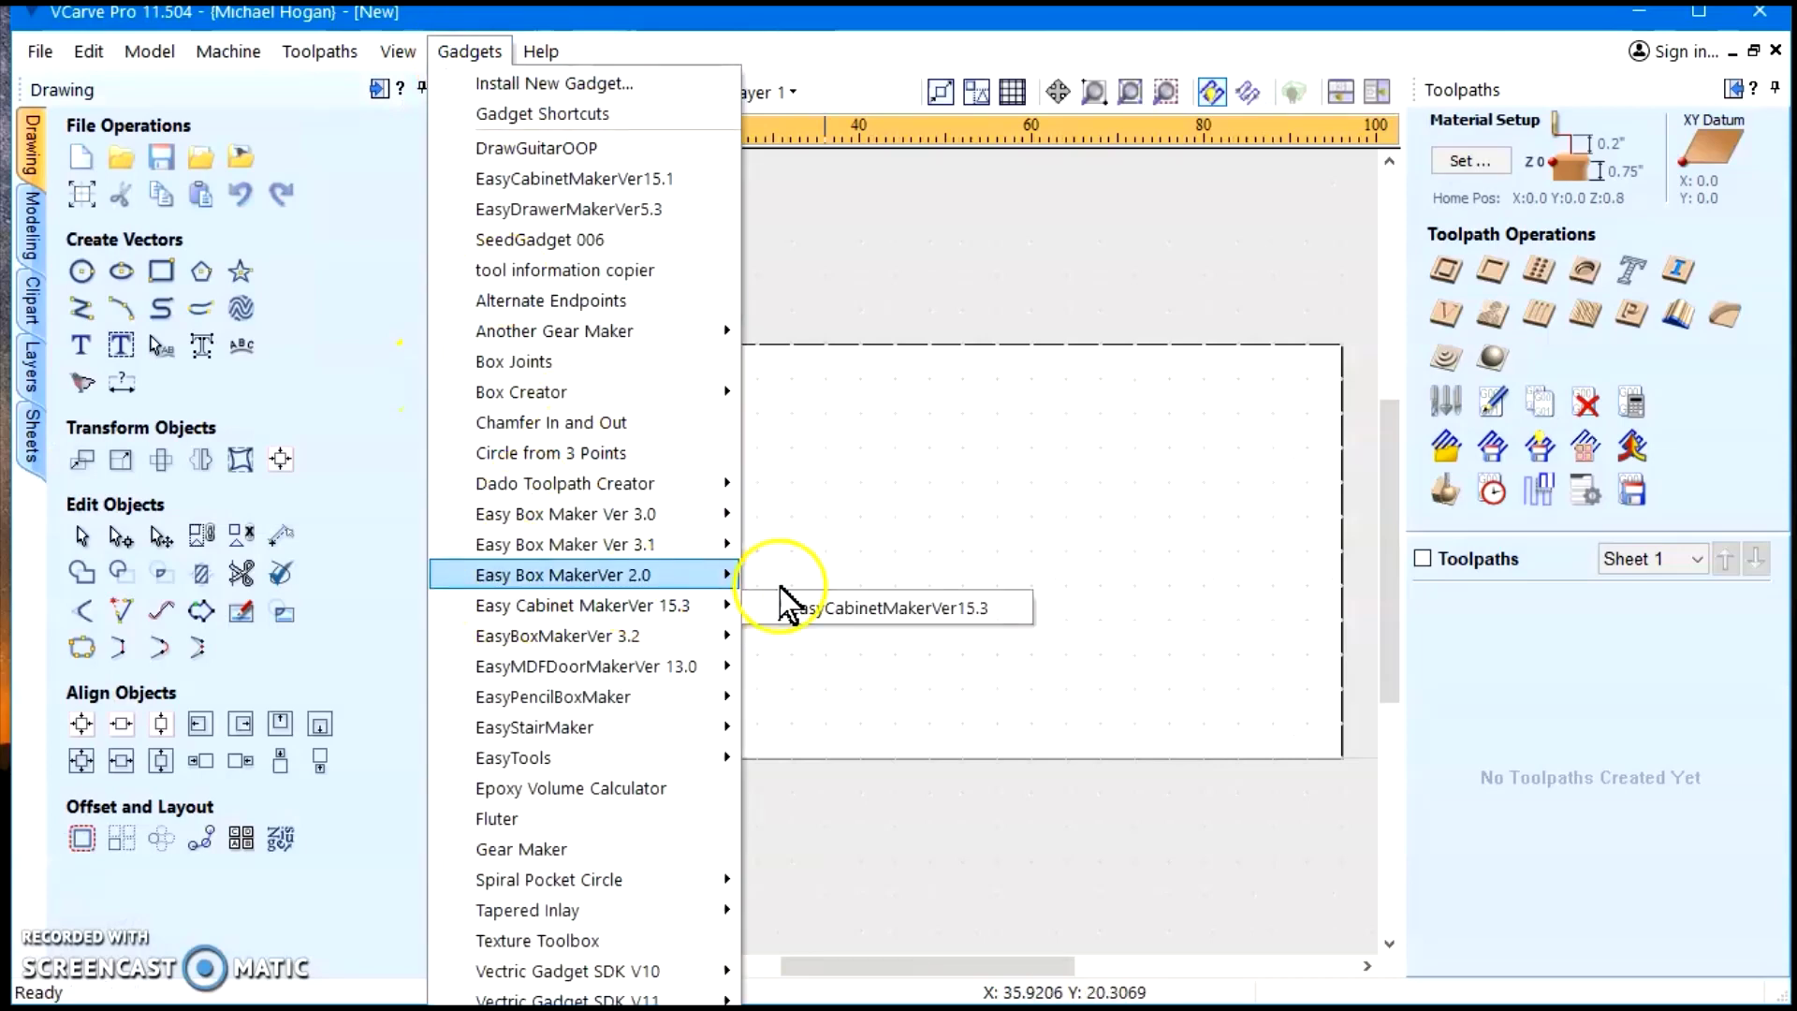
Launch EasyCabinetMakerVer15.3 and review its cabinet dimension and tooling fields
click(856, 611)
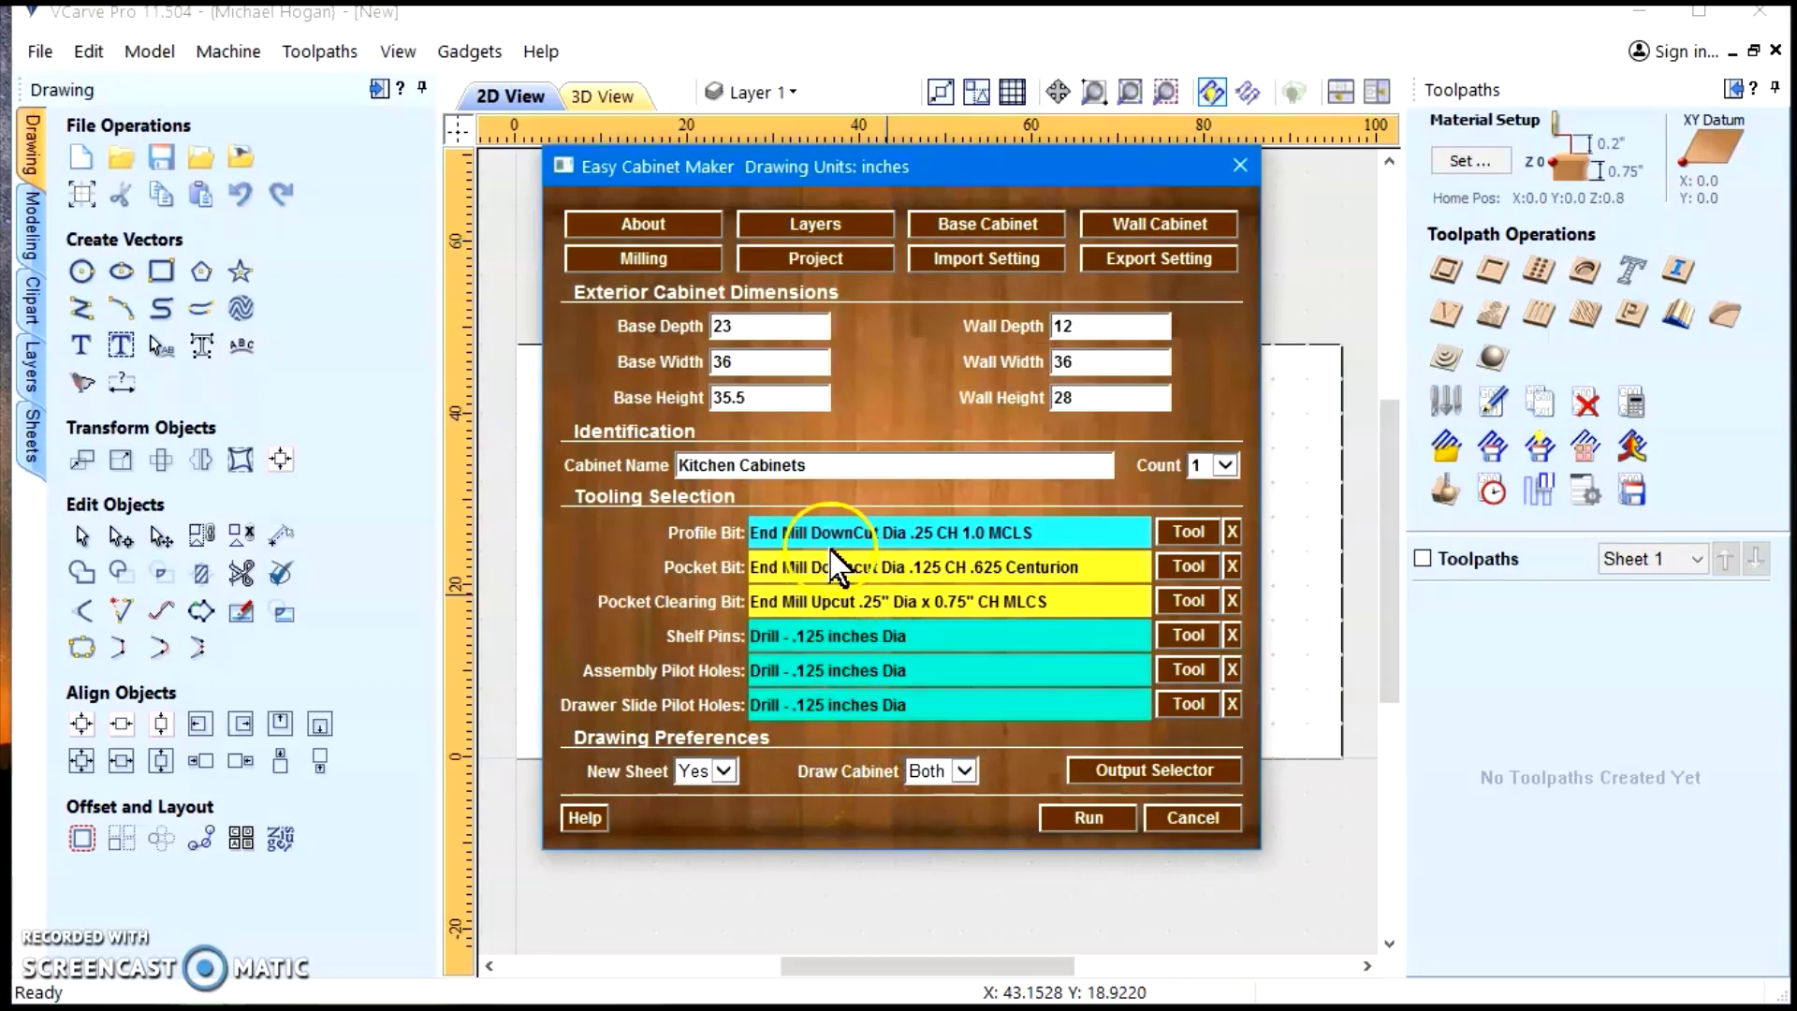
mouse_move(664, 370)
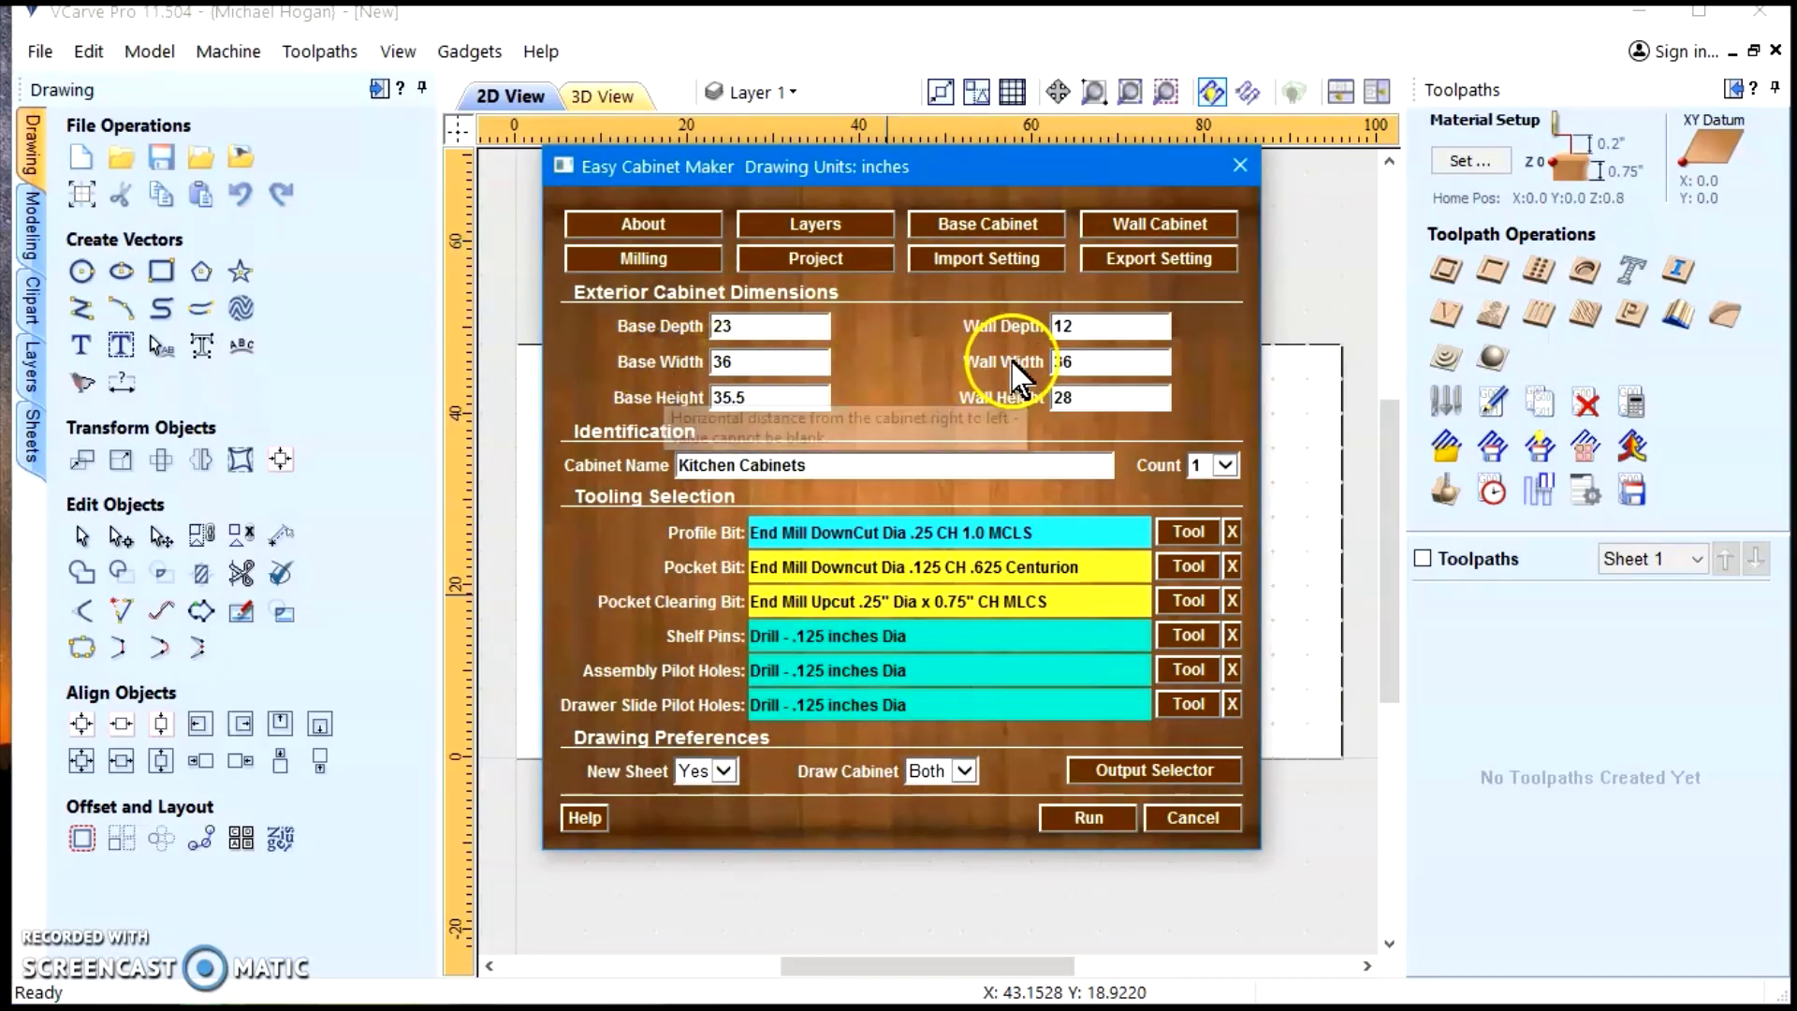
mouse_move(1015, 369)
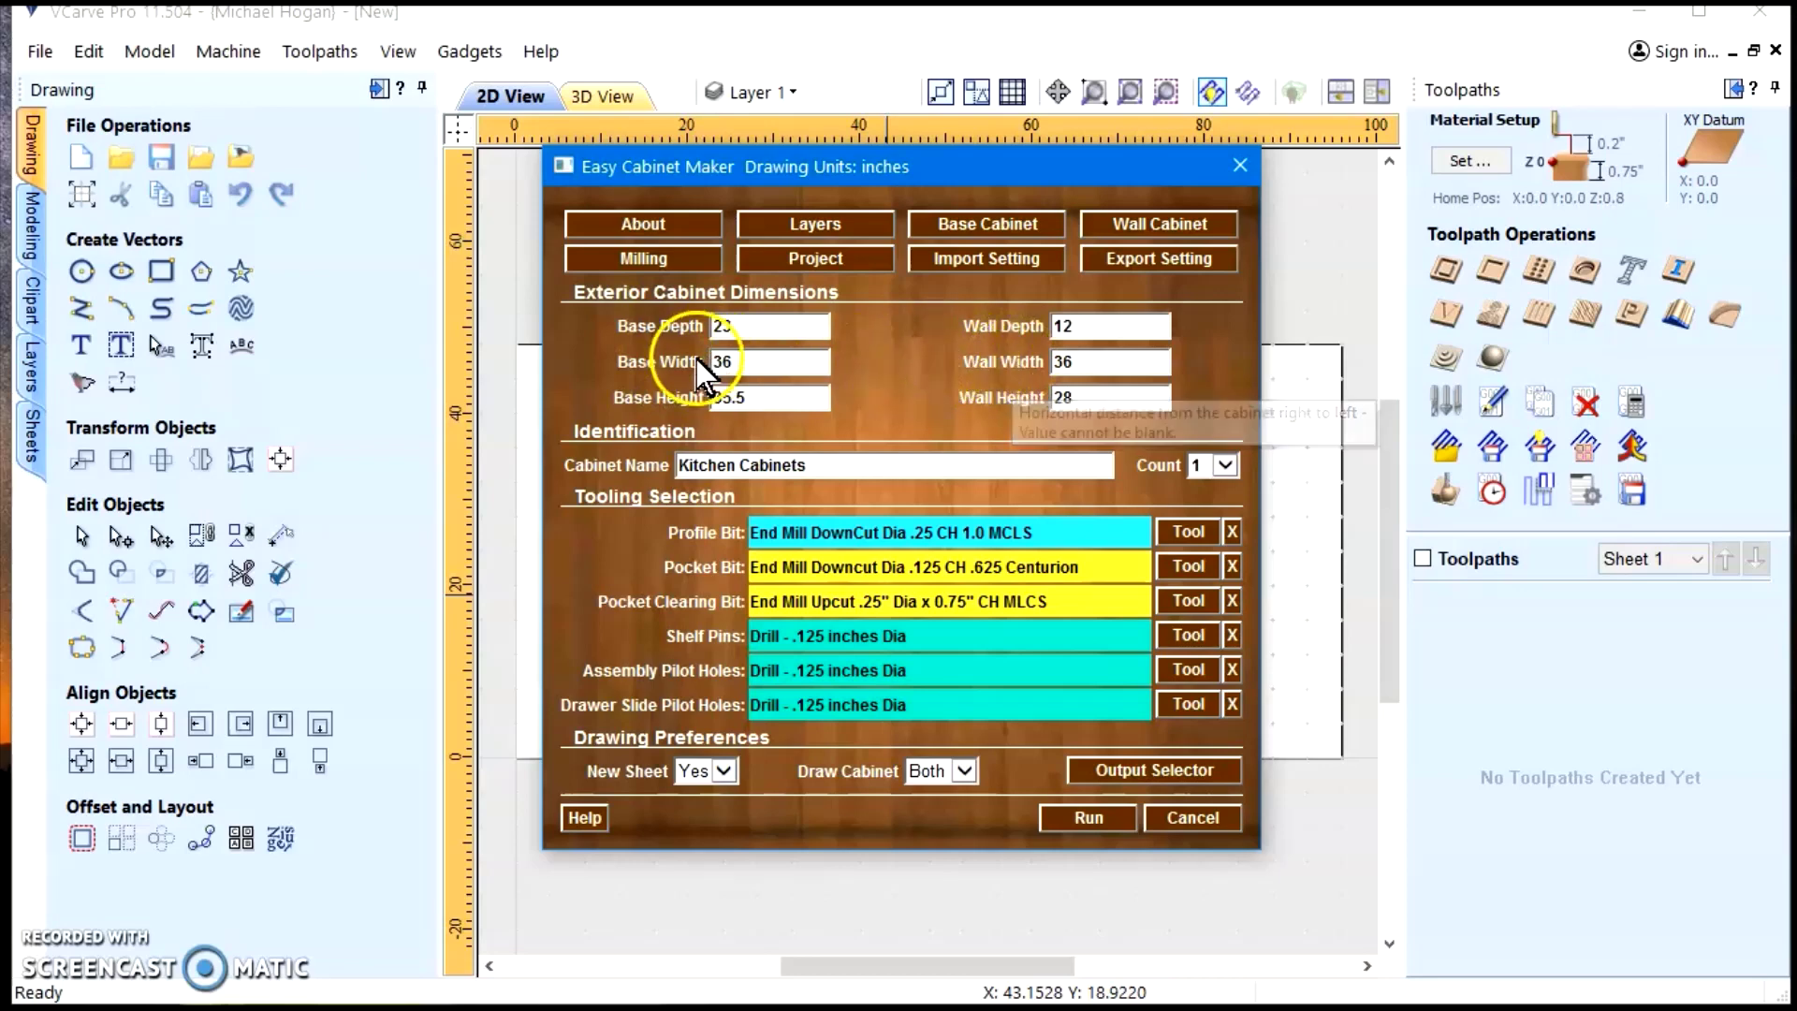